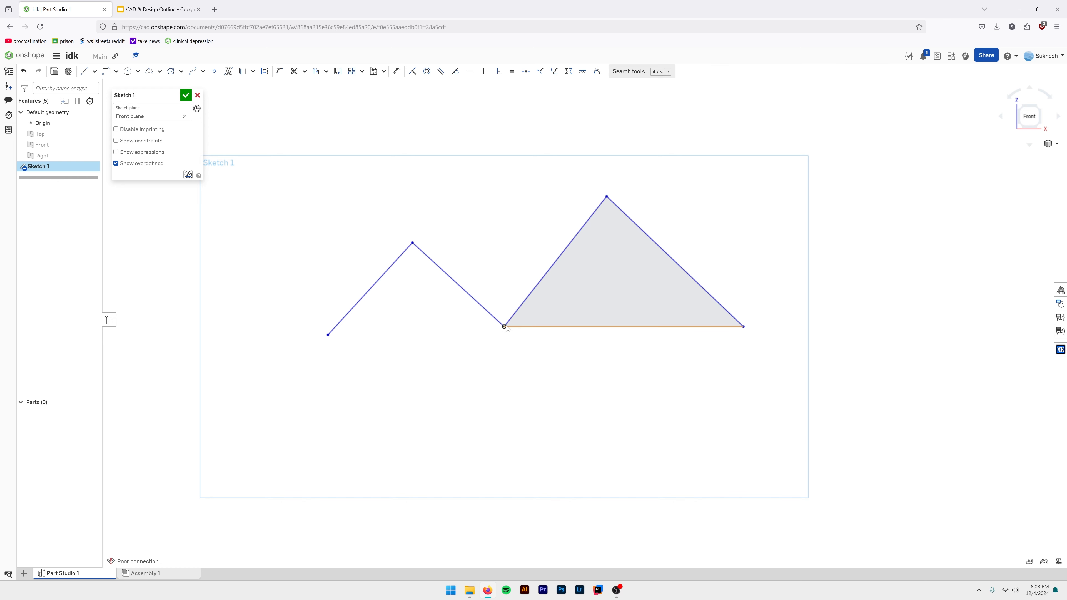
left_click(518, 327)
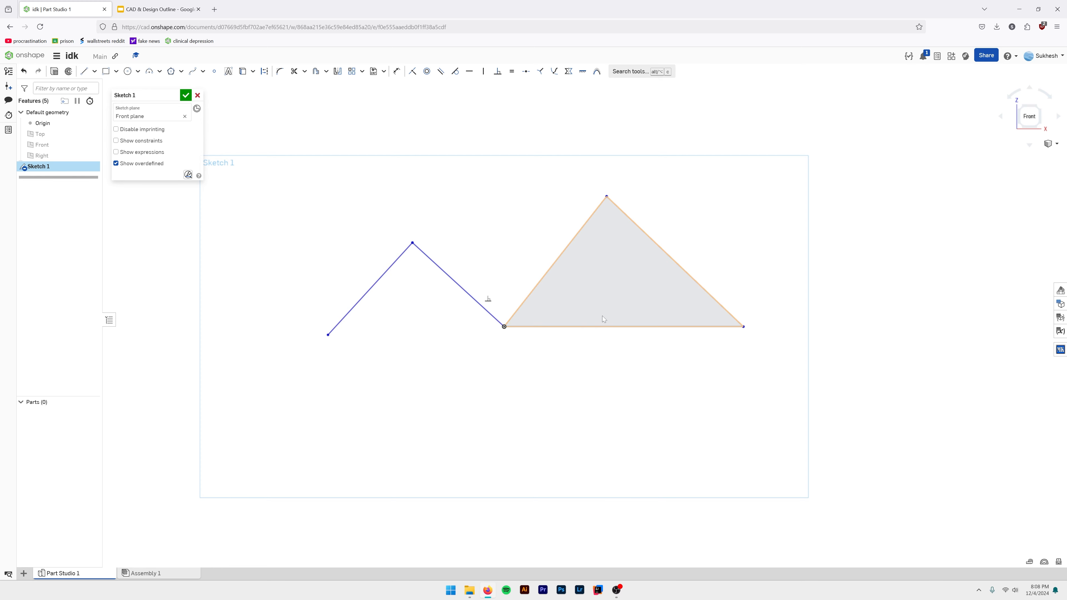
right_click_drag(583, 311, 577, 283)
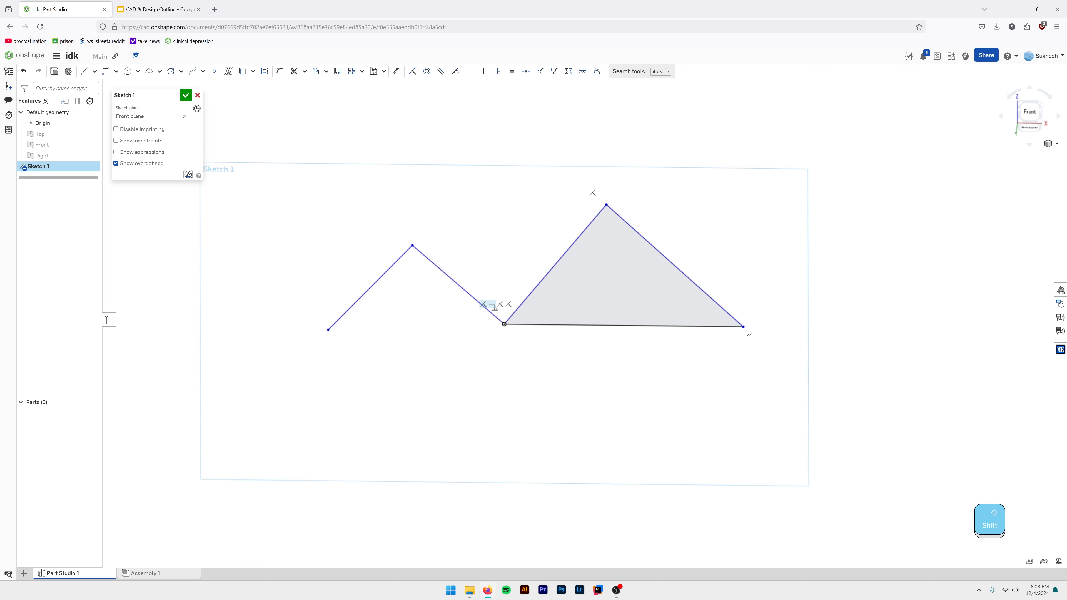
scroll(586, 272, "up", 3)
scroll(487, 286, "down", 3)
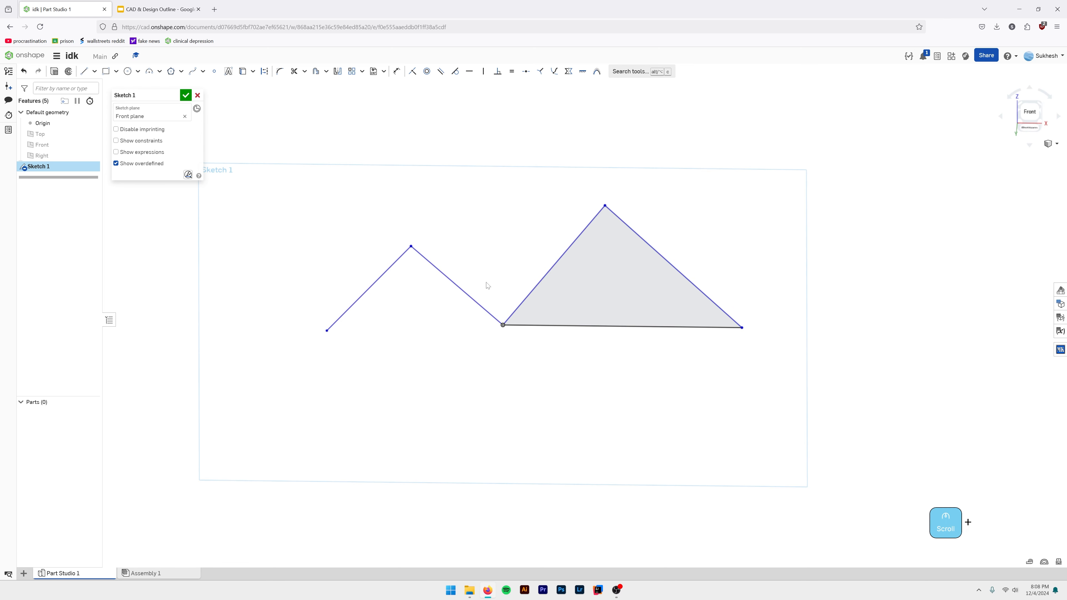
Draw a zigzag chain of connected lines from the open line pair's free end to the origin, closing the profile.
scroll(328, 322, "up", 3)
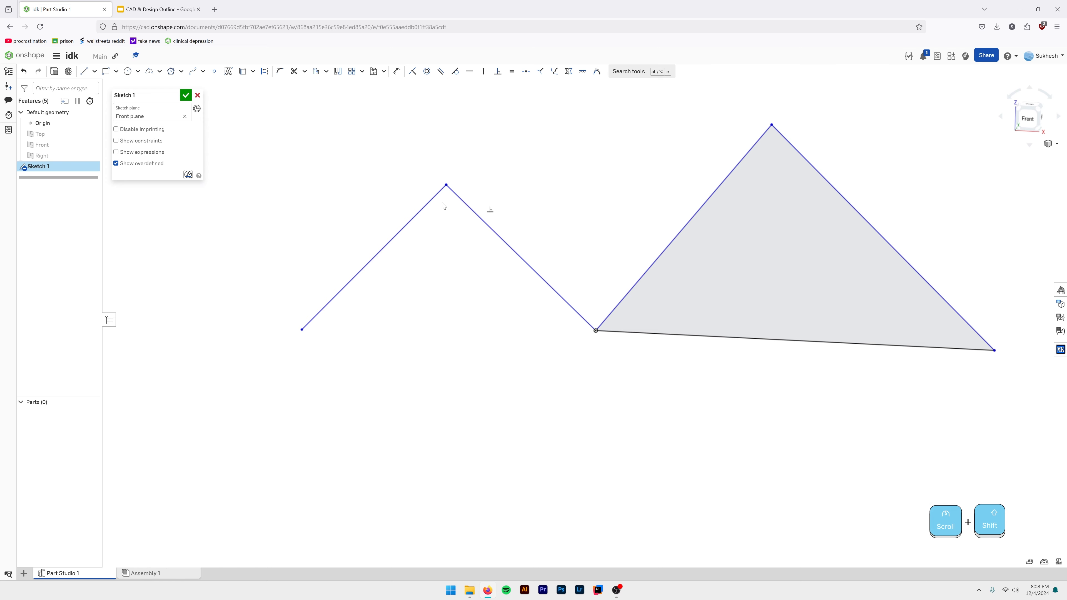
key("l")
left_click(302, 330)
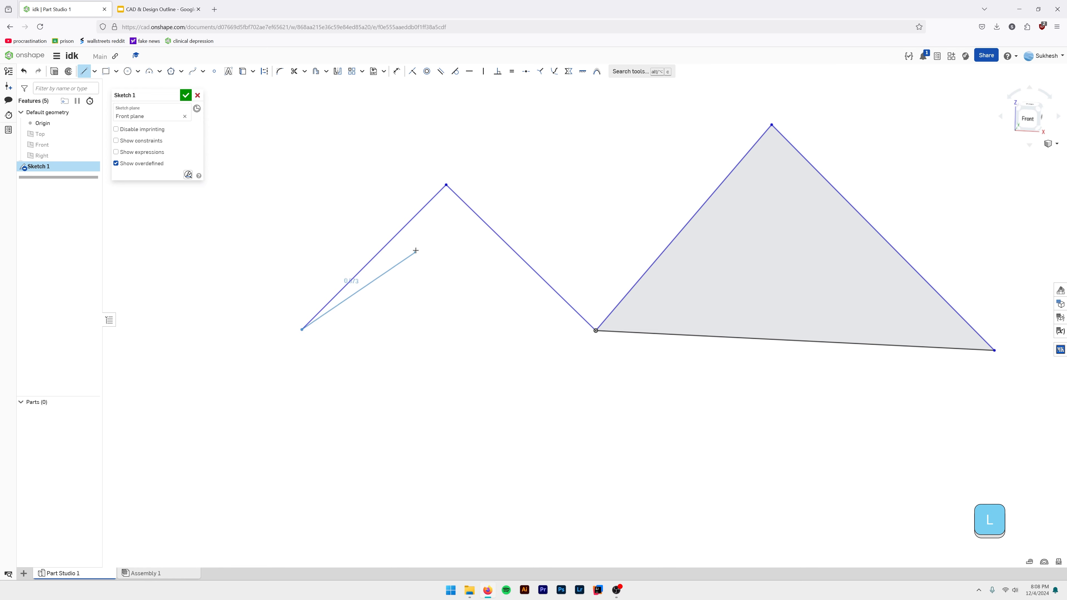
left_click(420, 243)
left_click(419, 328)
left_click(456, 255)
left_click(479, 338)
left_click(506, 281)
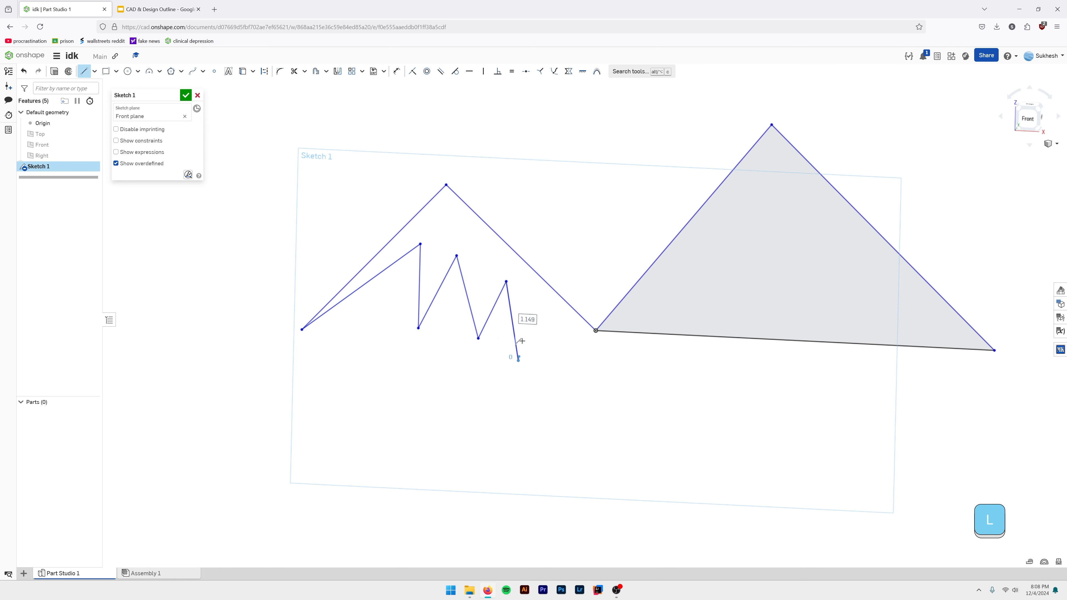
left_click(518, 361)
left_click(532, 304)
left_click(595, 329)
key("Escape")
Examine the closed zigzag profile up close and view the whole sketch straight on from the front.
scroll(429, 273, "down", 3)
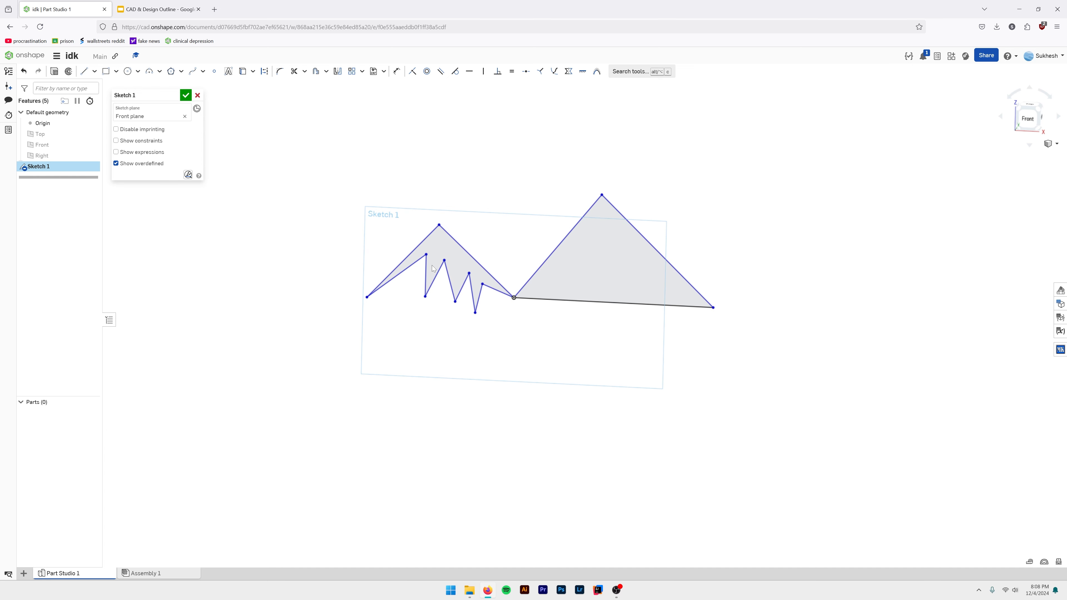
scroll(433, 261, "up", 2)
scroll(432, 283, "up", 3)
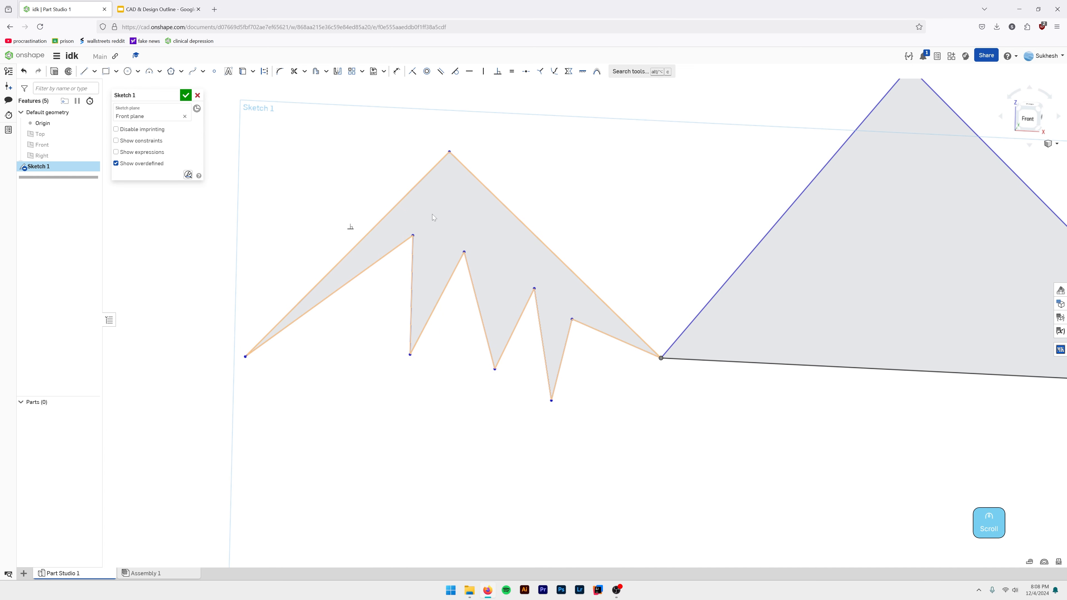
scroll(437, 234, "down", 3)
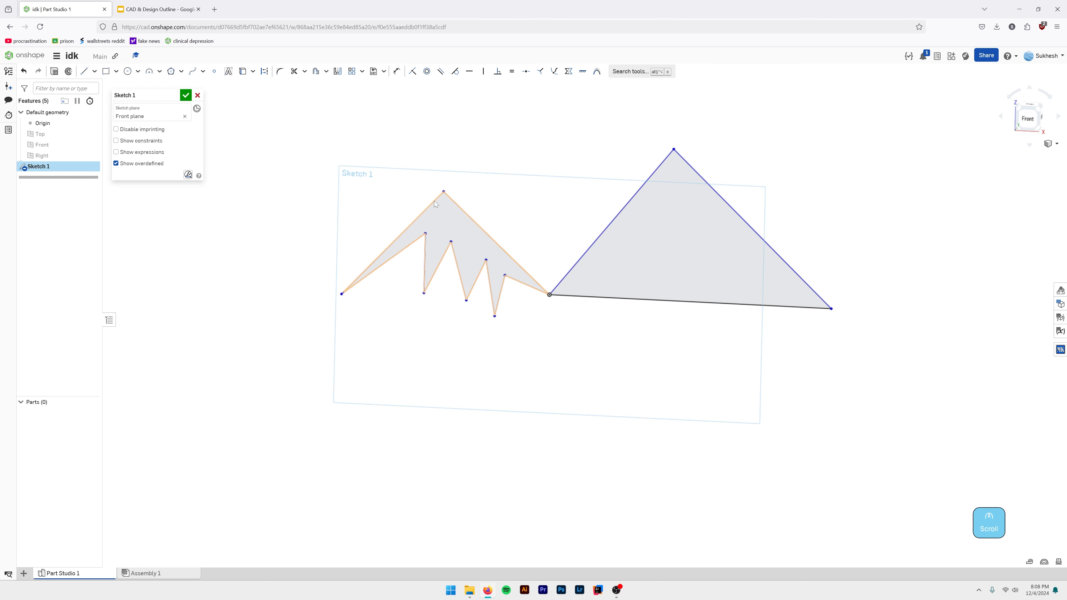
middle_click_drag(488, 267, 418, 331)
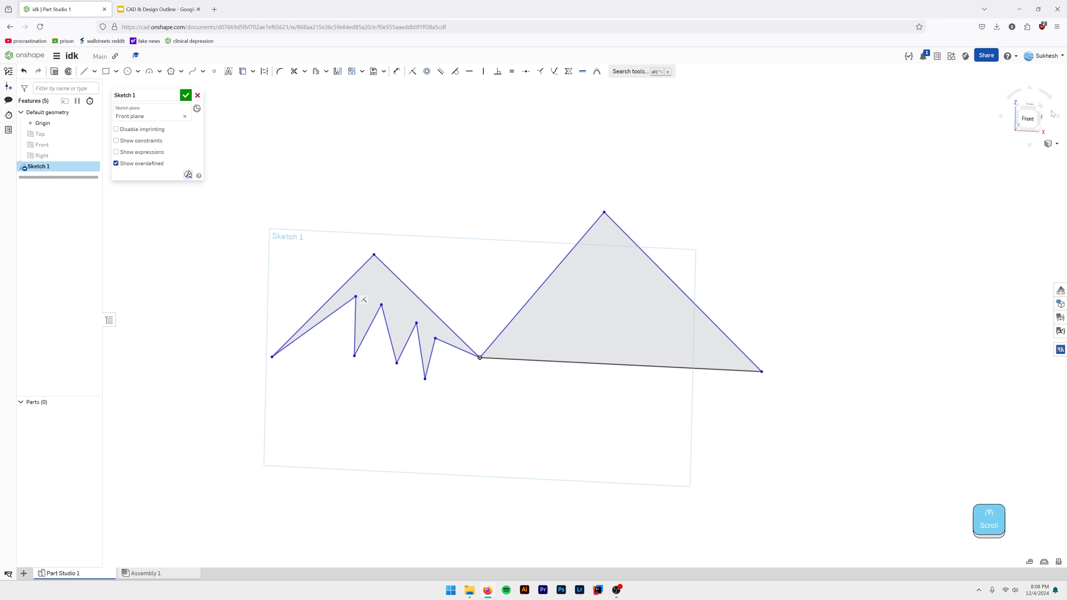
left_click(1027, 119)
scroll(651, 374, "down", 3)
middle_click_drag(651, 401, 636, 300)
scroll(632, 303, "up", 2)
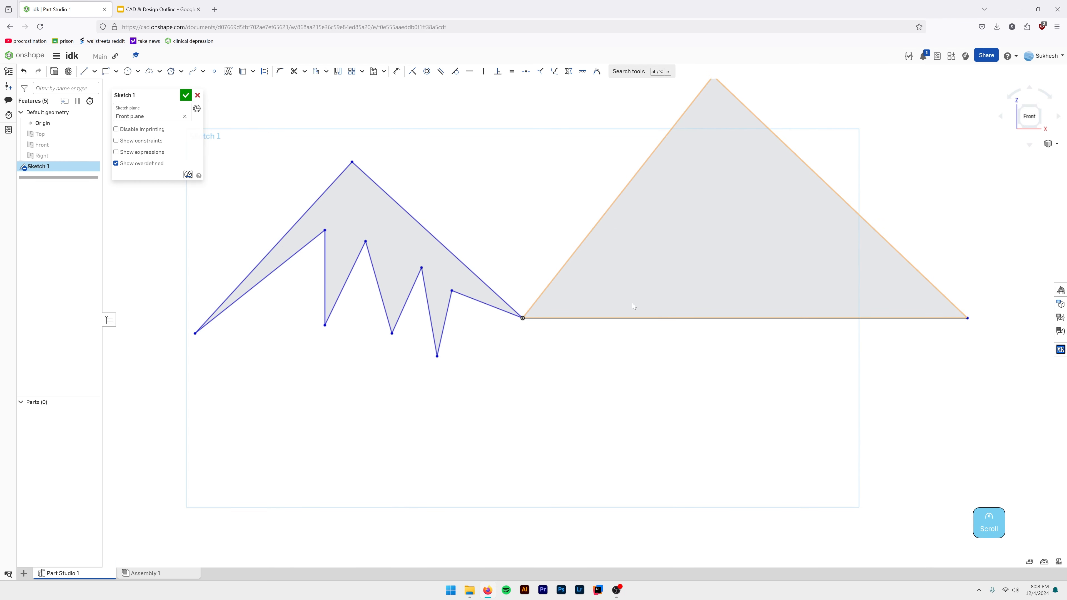
Examine the sketch from angled views and return to the front view.
scroll(631, 303, "down", 2)
mouse_move(826, 188)
middle_mouse_down("shift")
mouse_move(754, 193)
mouse_move(794, 189)
middle_mouse_up("shift")
left_click(1032, 110)
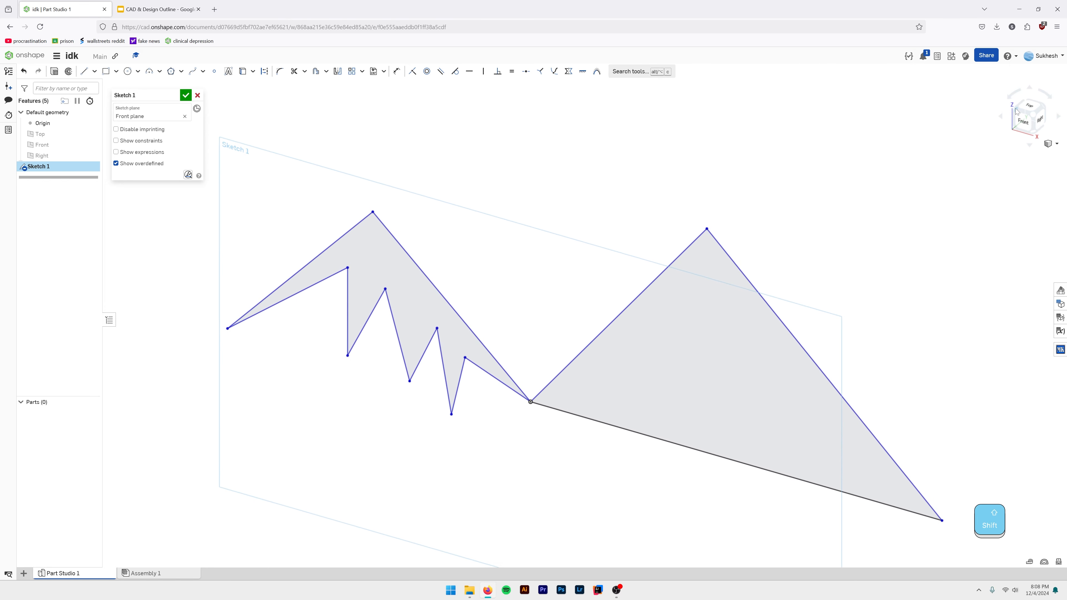
left_click(1017, 111)
left_click(1039, 122)
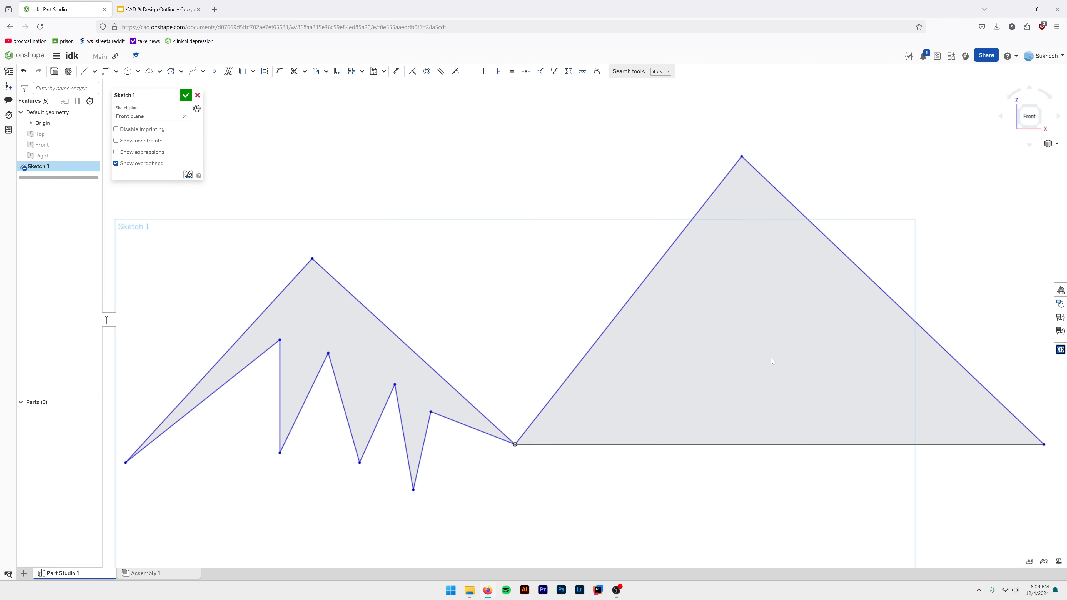
scroll(652, 409, "down", 3)
middle_click_drag(652, 408, 624, 287)
scroll(624, 287, "down", 1)
scroll(625, 287, "up", 1)
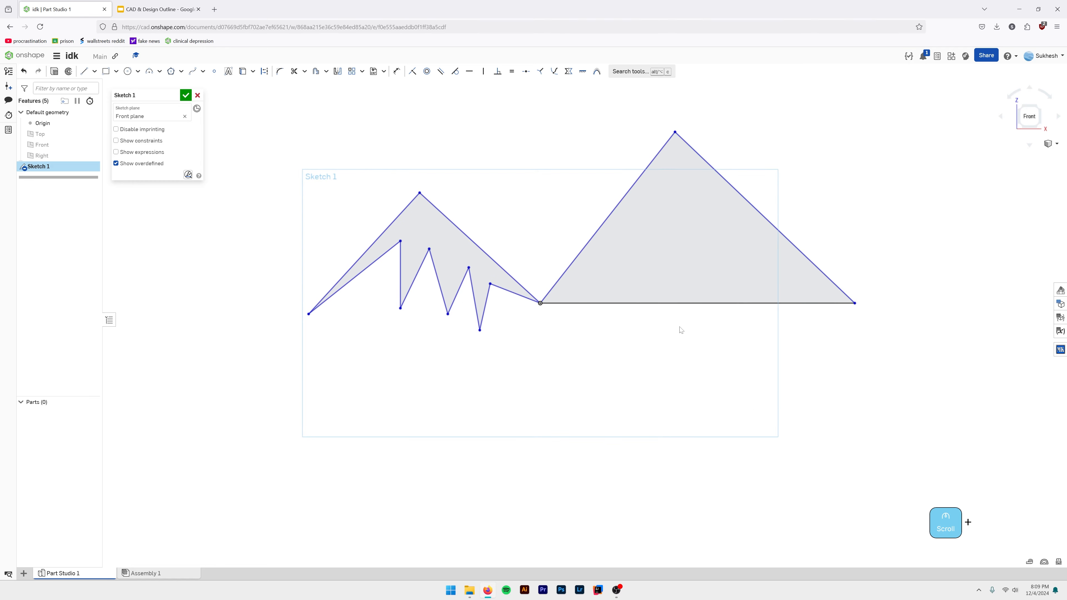
mouse_move(681, 329)
middle_mouse_down("shift")
mouse_move(633, 349)
mouse_move(710, 327)
mouse_move(646, 327)
mouse_move(703, 324)
middle_mouse_up("shift")
left_click(1027, 114)
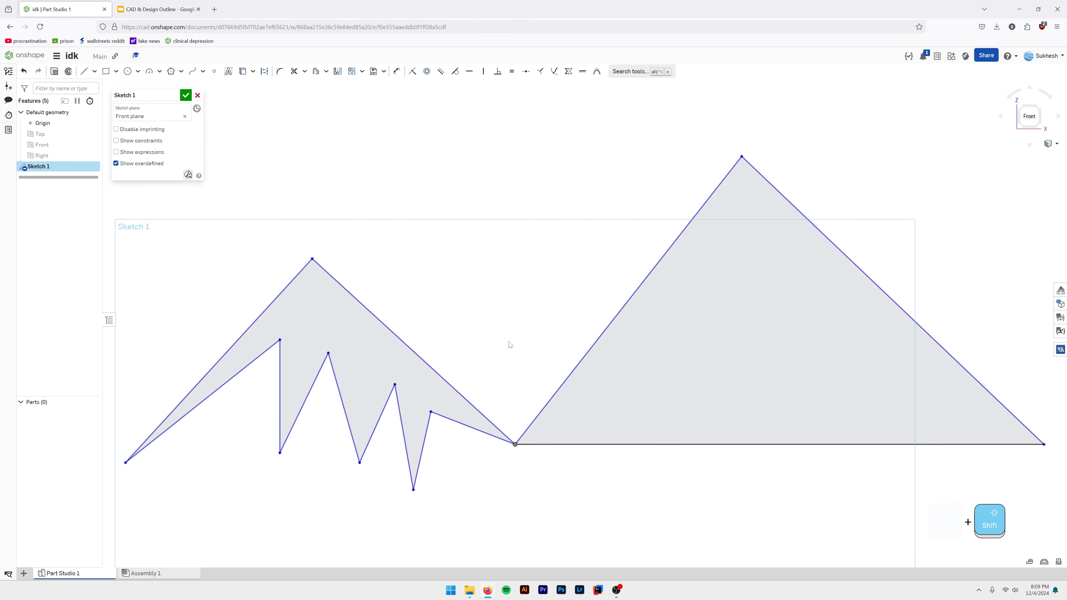
Delete all lines of the zigzag profile and the triangle from the sketch.
scroll(526, 362, "down", 3)
scroll(542, 328, "up", 2)
mouse_move(806, 453)
left_mouse_down()
mouse_move(717, 375)
mouse_move(316, 180)
left_mouse_up()
key("Delete")
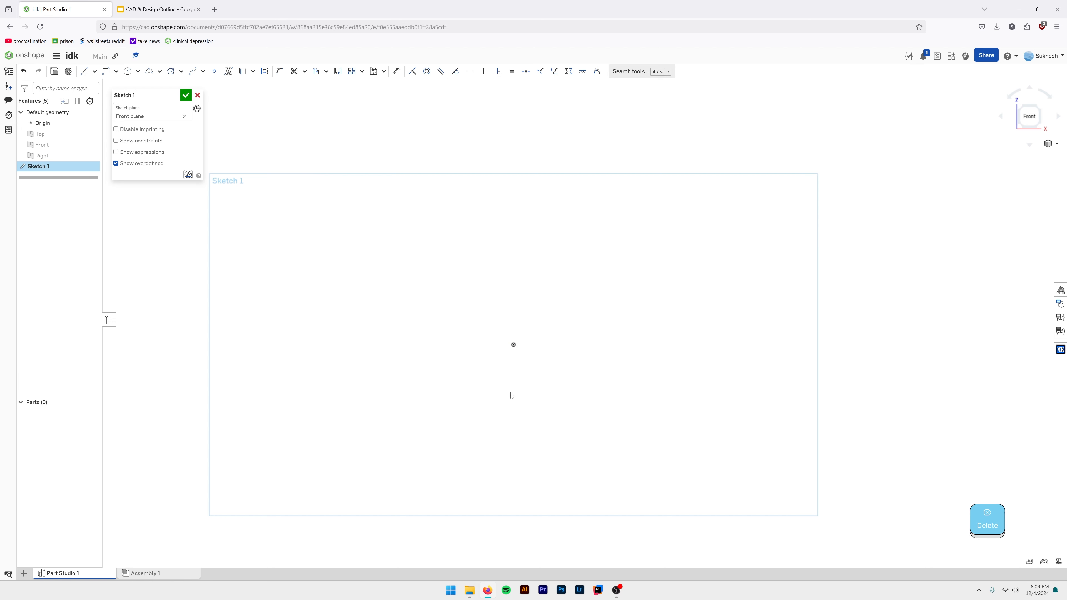
Draw an open chain of eleven connected lines starting at the origin and ending with a horizontal segment about 2.17 long.
mouse_move(572, 357)
right_mouse_down()
mouse_move(526, 381)
mouse_move(589, 376)
mouse_move(558, 369)
right_mouse_up()
left_click(1028, 119)
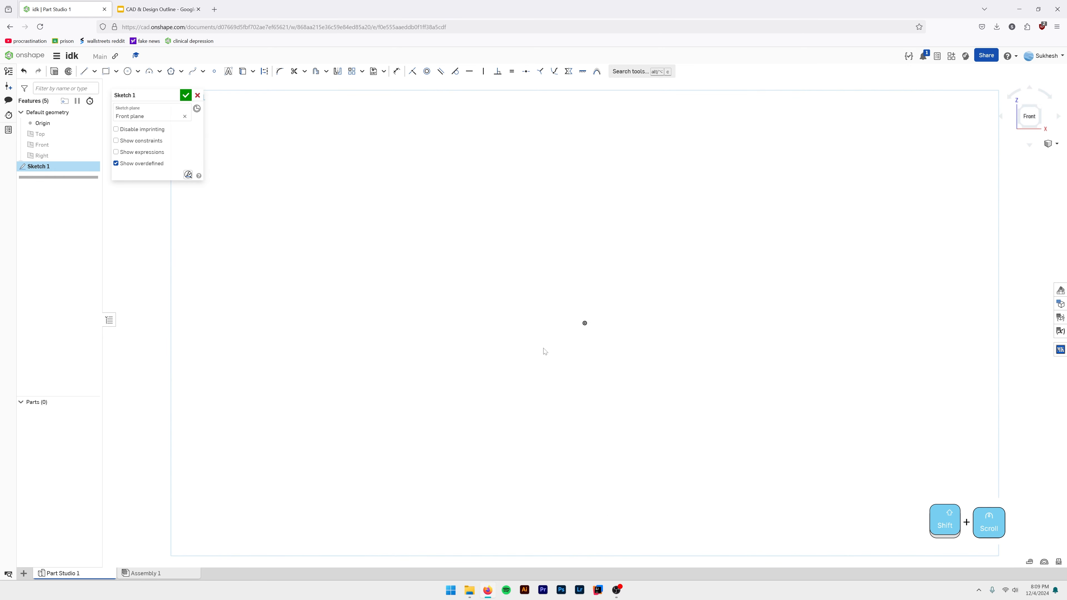
scroll(544, 351, "down", 3)
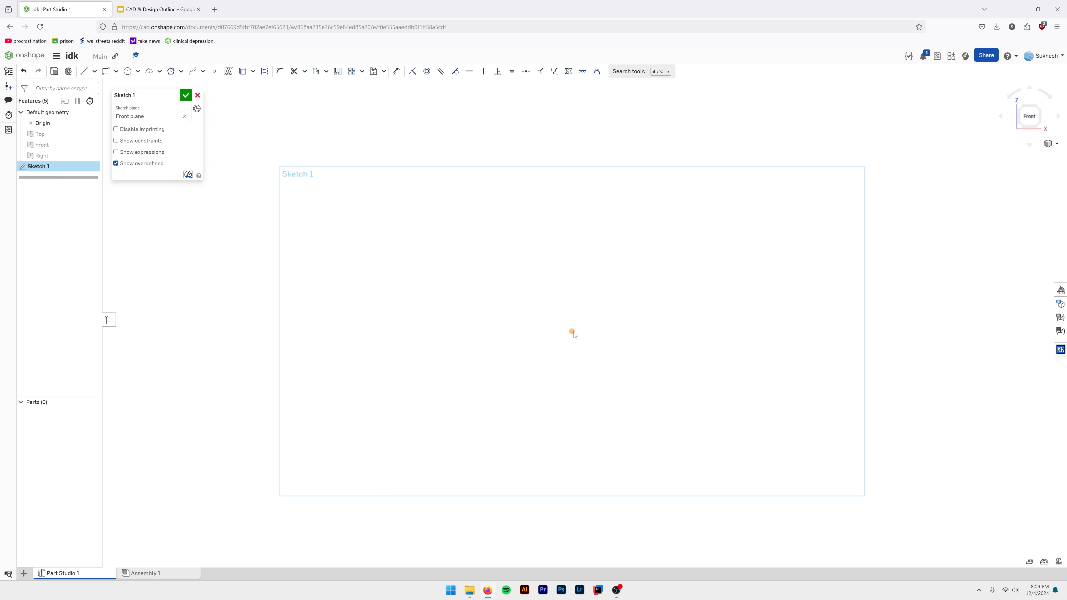
key("l")
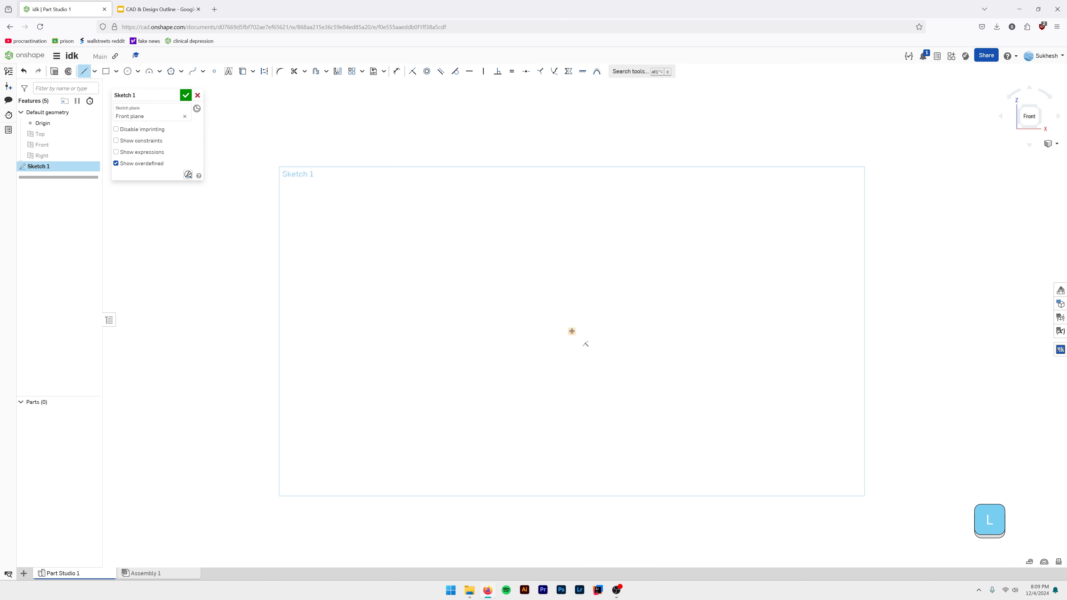
mouse_move(570, 331)
left_mouse_down()
mouse_move(565, 171)
mouse_move(756, 209)
mouse_move(428, 309)
mouse_move(469, 469)
left_mouse_up()
mouse_move(416, 372)
left_mouse_down()
mouse_move(524, 200)
mouse_move(717, 388)
mouse_move(524, 506)
mouse_move(554, 483)
mouse_move(400, 404)
mouse_move(415, 308)
mouse_move(520, 327)
mouse_move(589, 304)
mouse_move(746, 152)
mouse_move(515, 100)
mouse_move(498, 324)
mouse_move(526, 329)
mouse_move(474, 267)
mouse_move(677, 391)
mouse_move(640, 197)
mouse_move(601, 188)
left_mouse_up()
left_click(717, 256)
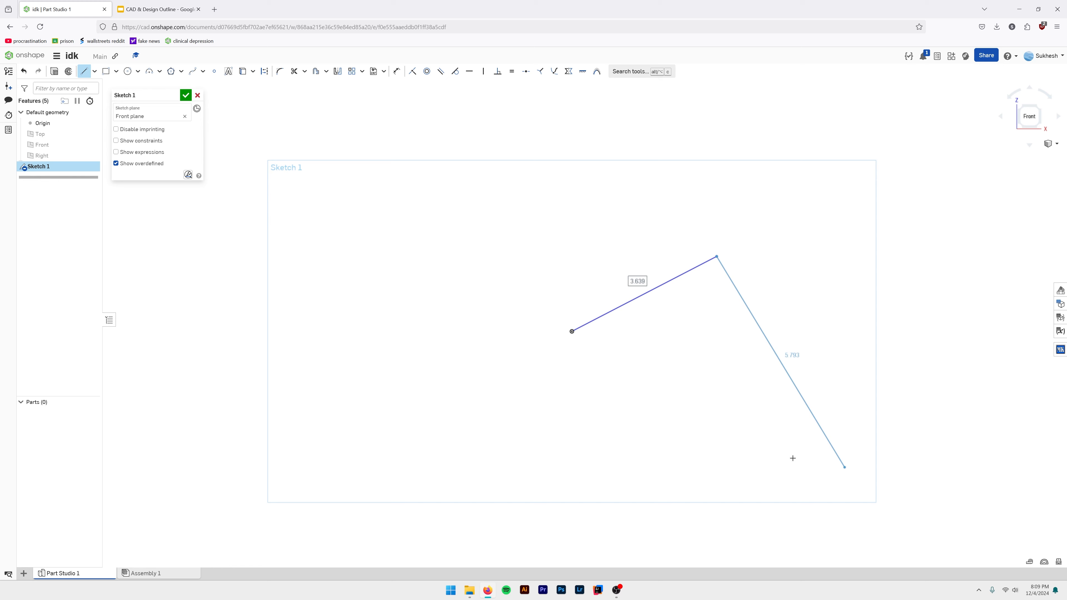
left_click(788, 393)
left_click(836, 199)
left_click(648, 178)
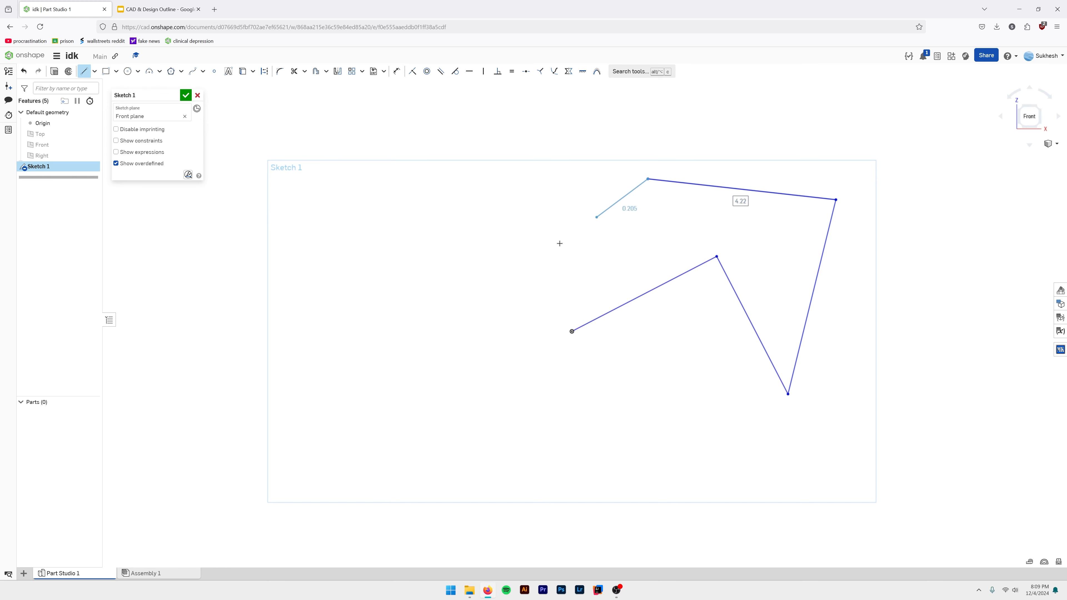
left_click(543, 256)
left_click(442, 233)
left_click(398, 397)
left_click(460, 469)
left_click(606, 465)
left_click(577, 389)
left_click(481, 389)
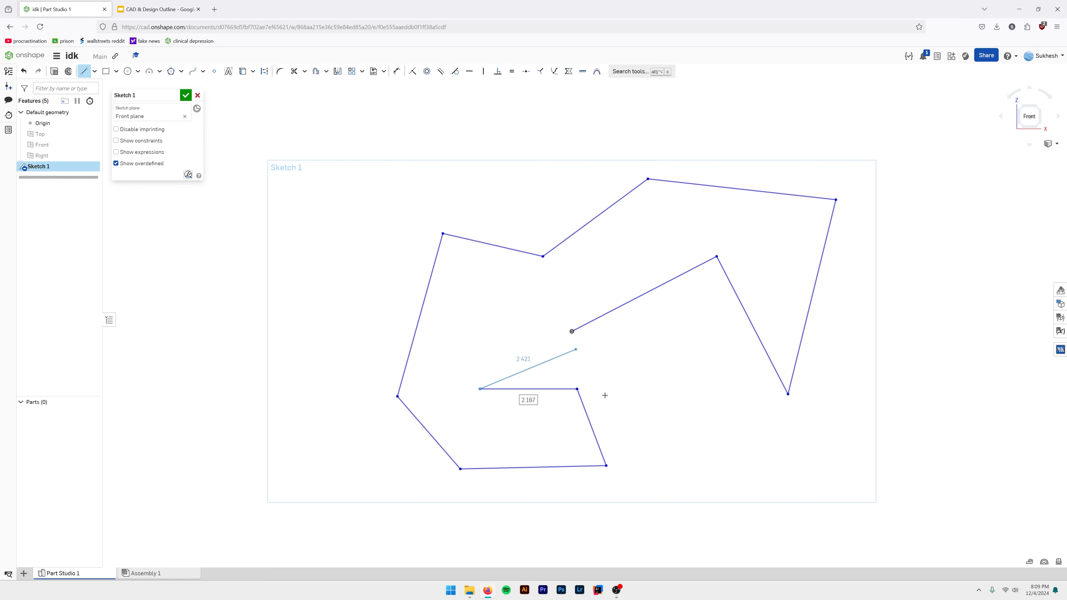
key("Escape")
key("Escape")
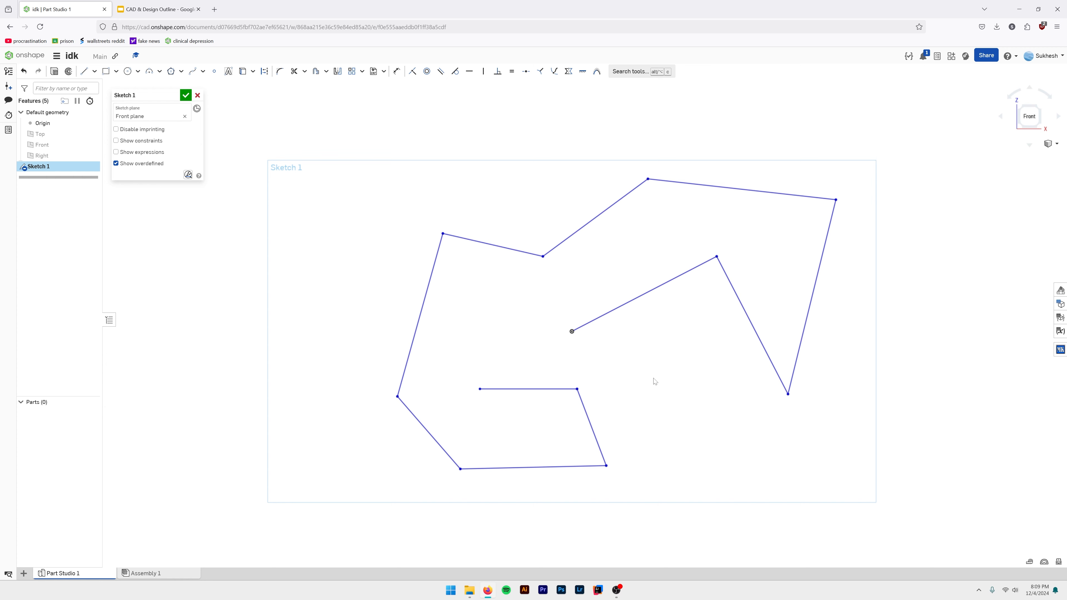
Draw a separate steep line at the upper left of the sketch, detached from the line chain.
key("l")
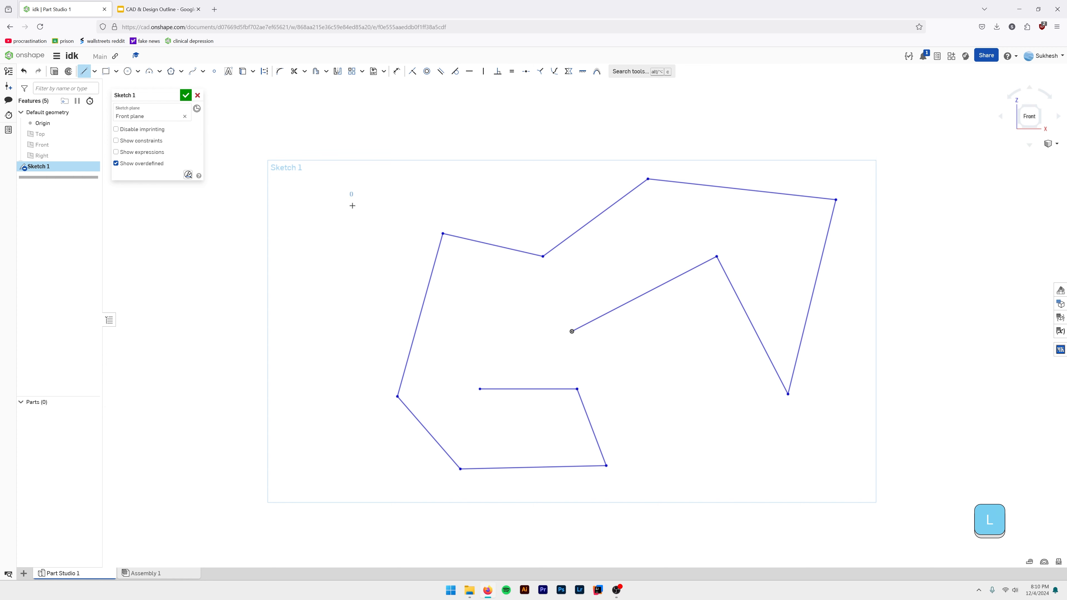
left_click(367, 290)
key("Escape")
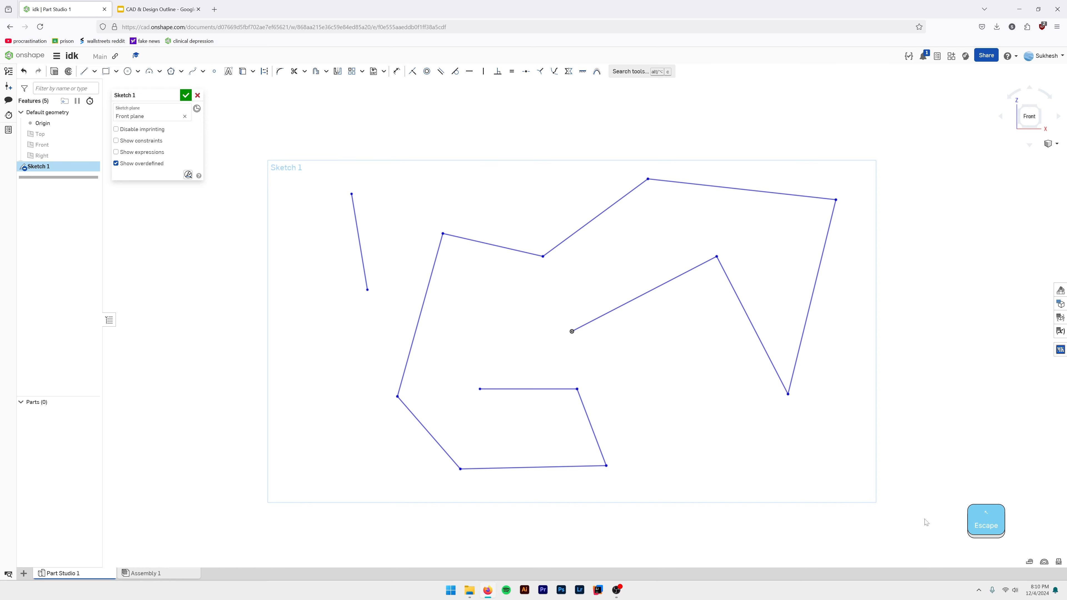
Delete the line chain and the separate line from the sketch.
mouse_move(924, 520)
left_mouse_down()
mouse_move(381, 176)
mouse_move(242, 120)
mouse_move(903, 442)
mouse_move(940, 494)
left_mouse_up()
left_click_drag(935, 506, 238, 101)
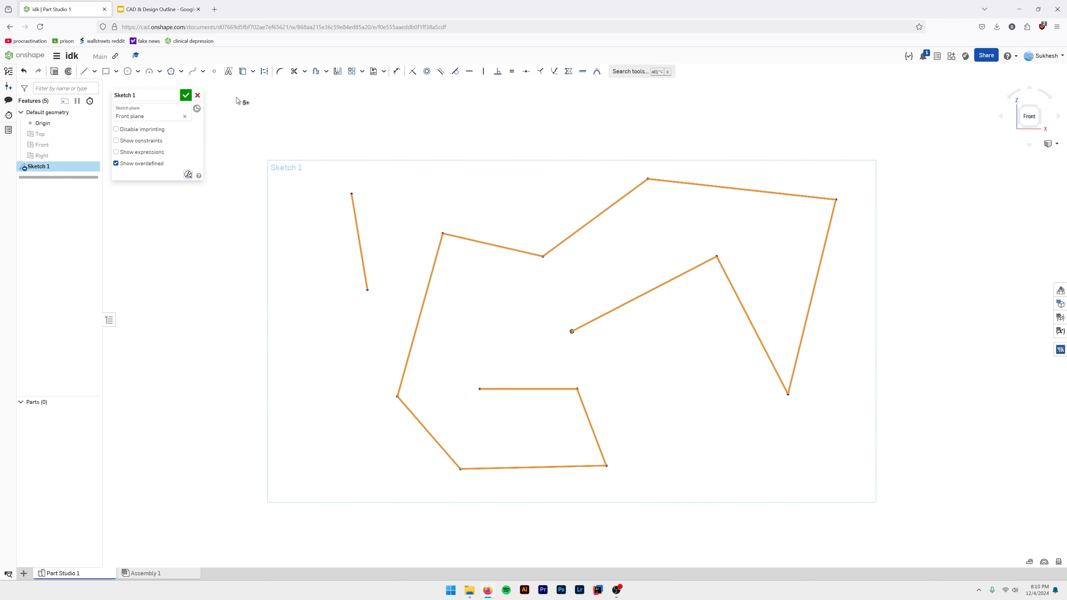
key("Delete")
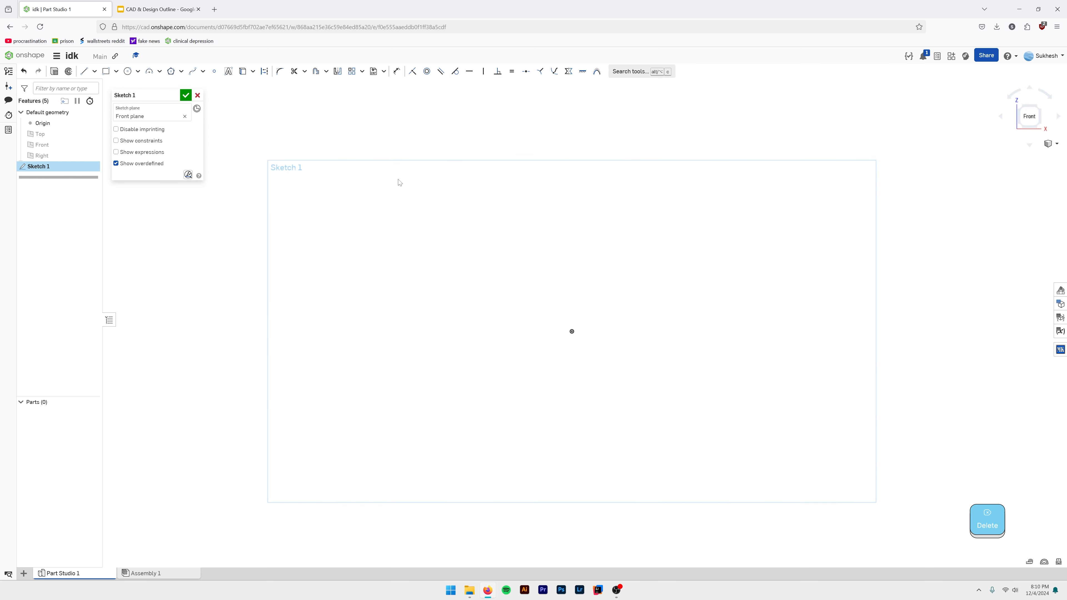
Draw a single short diagonal line about 1.07 long at the upper left of the sketch.
key("l")
left_click(310, 222)
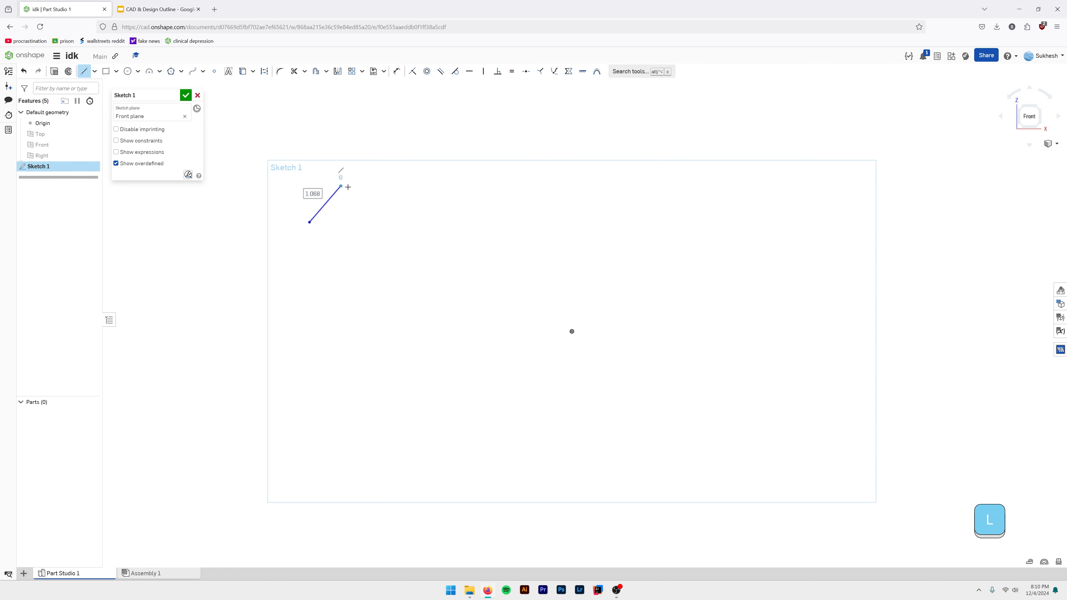
left_click(341, 186)
key("Escape")
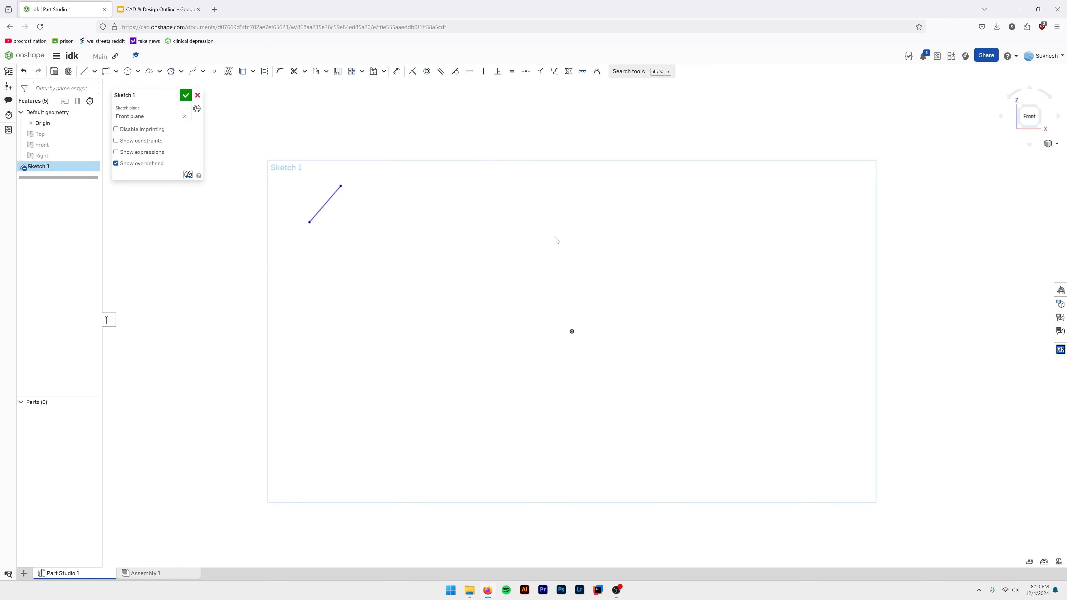
Draw a center point rectangle centred on the origin and a second one centred on a free point to its upper right.
key("r")
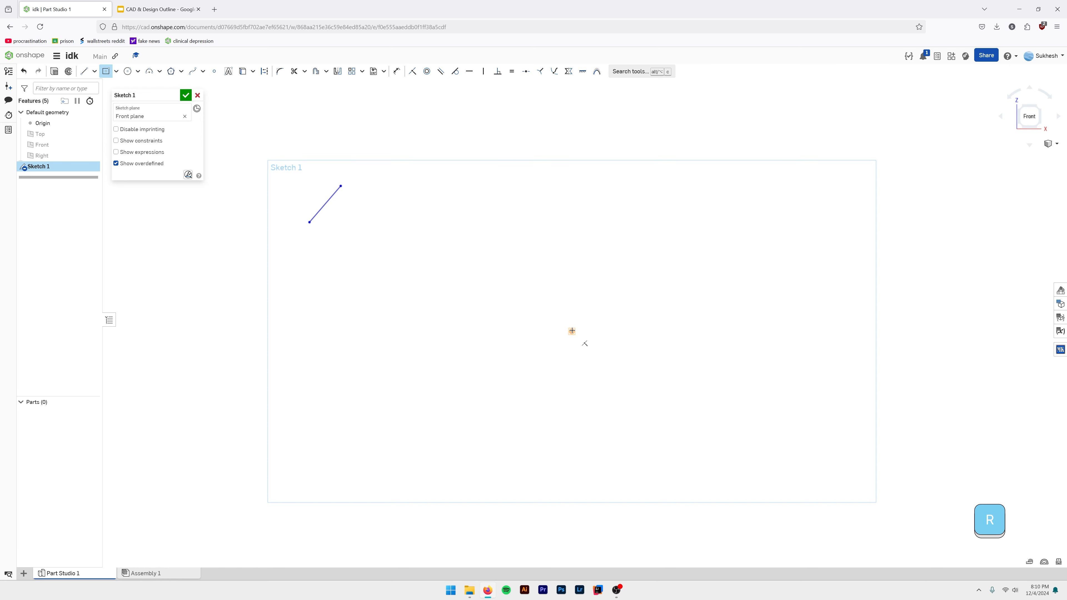
left_click(116, 72)
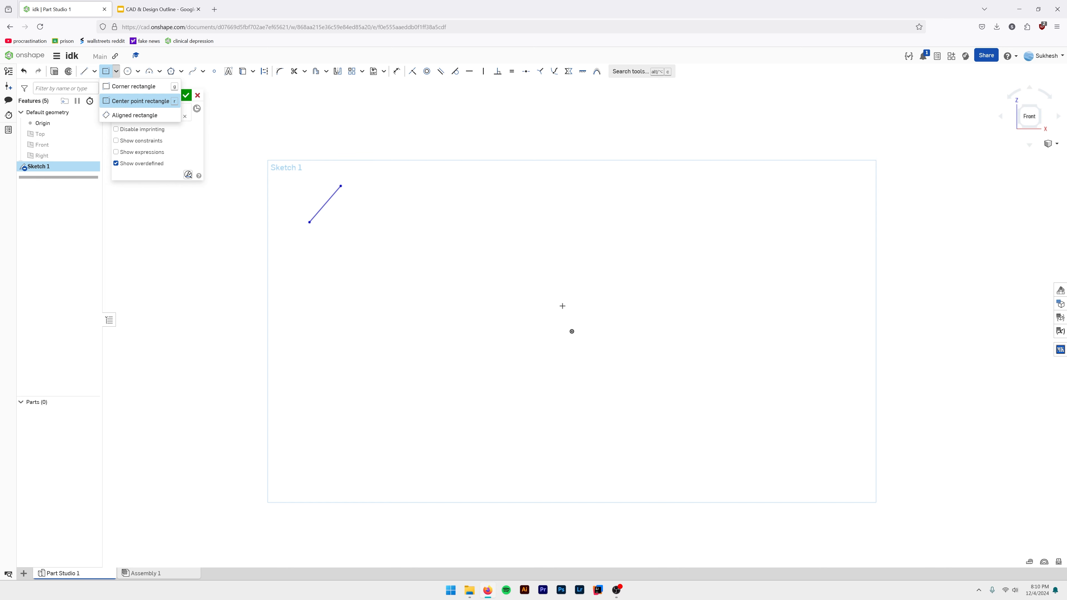
left_click(571, 330)
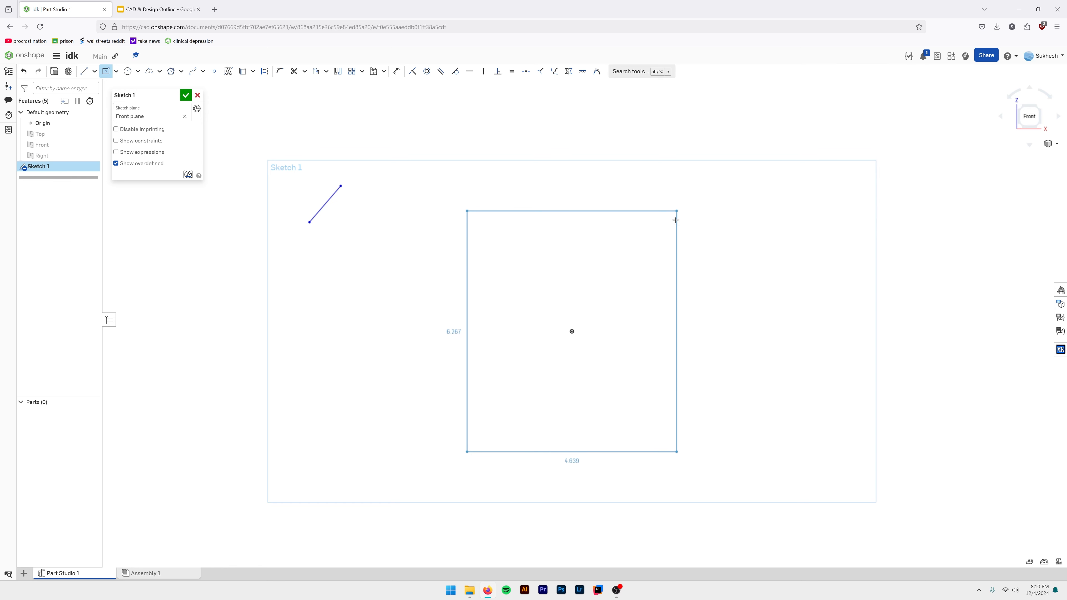
left_click(639, 252)
left_click(794, 200)
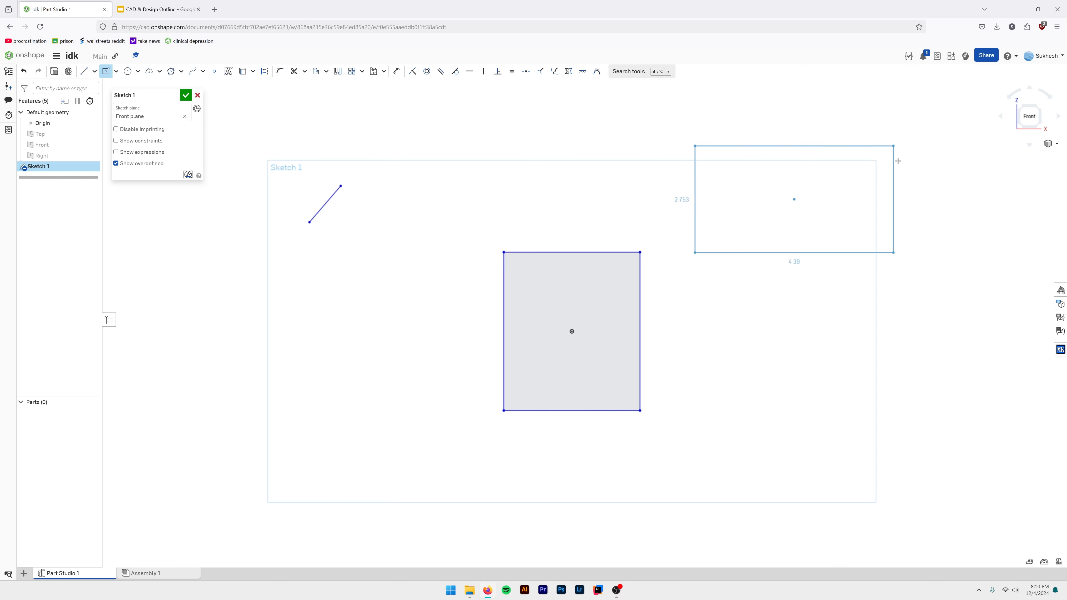
left_click(887, 125)
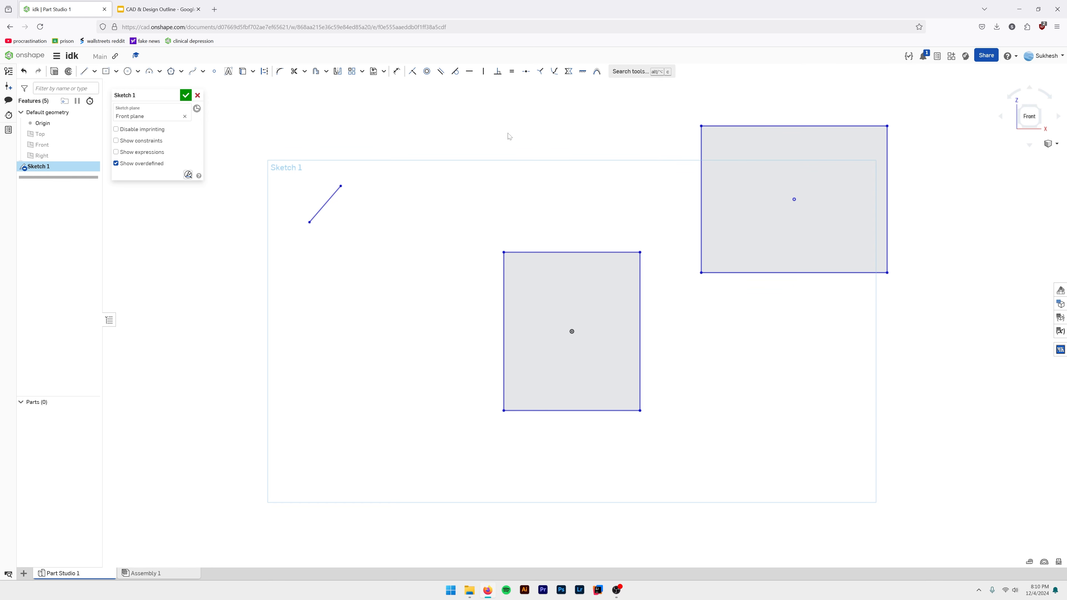
Draw two overlapping corner rectangles, one below the short diagonal line and a taller one between it and the origin-centred rectangle.
key("g")
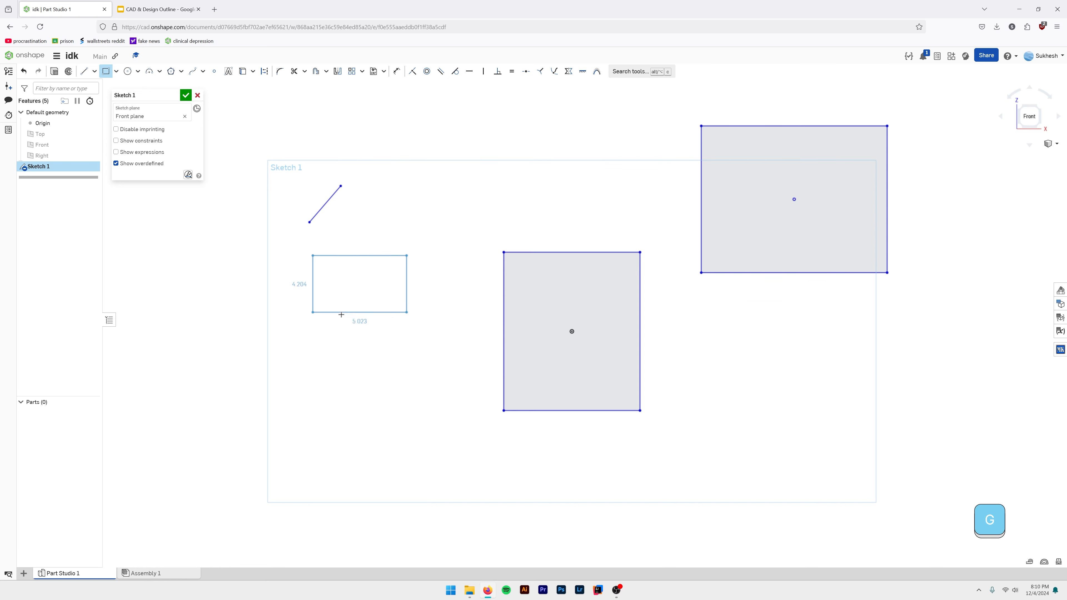
left_click(440, 245)
left_click(420, 388)
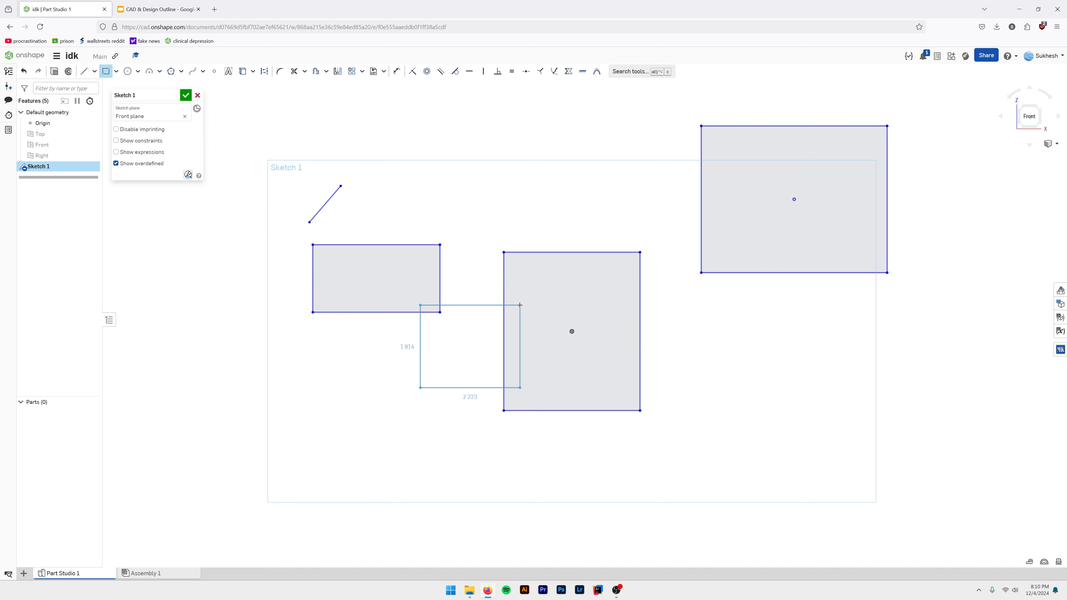
left_click(564, 193)
key("Escape")
scroll(500, 240, "up", 3)
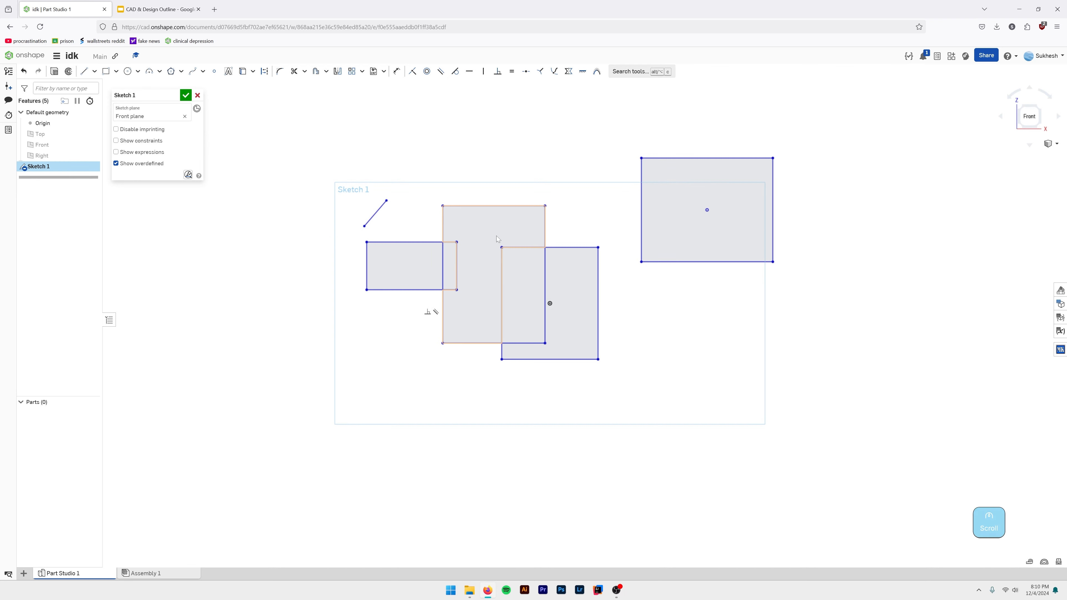
Draw an aligned rectangle about 2.93 by 0.43, sloping down to the right below the upper-right center point rectangle.
scroll(588, 259, "down", 3)
left_click(116, 71)
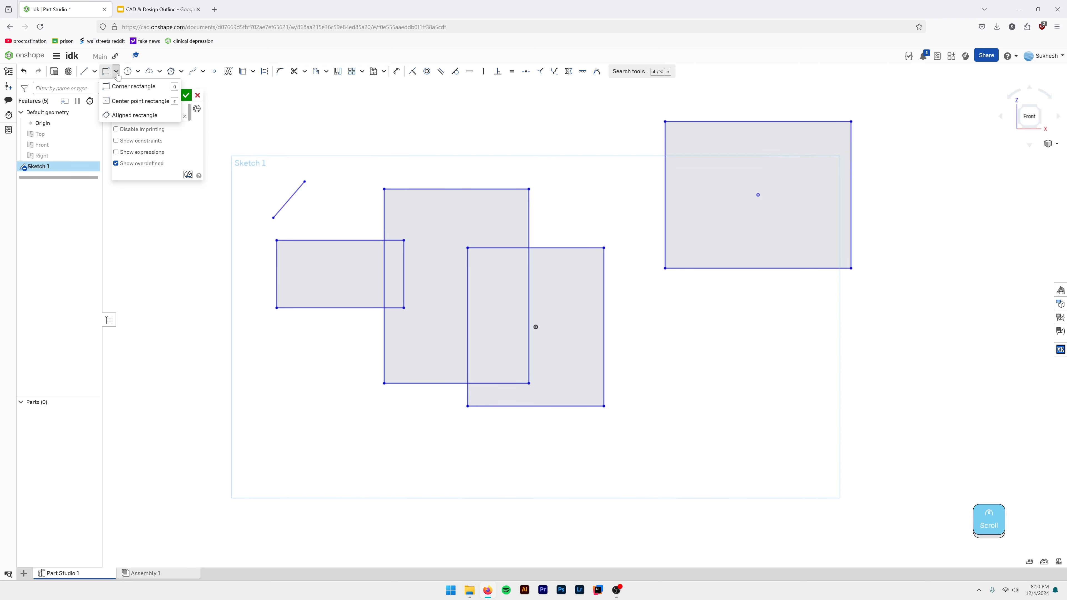
left_click(119, 117)
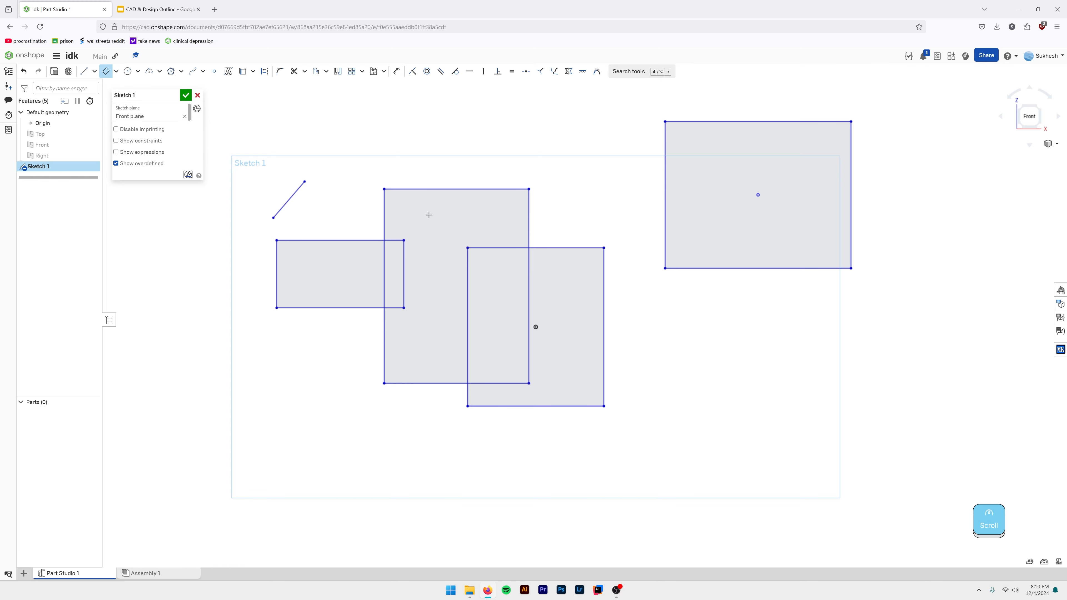
middle_click_drag(573, 215, 497, 181)
left_click(591, 294)
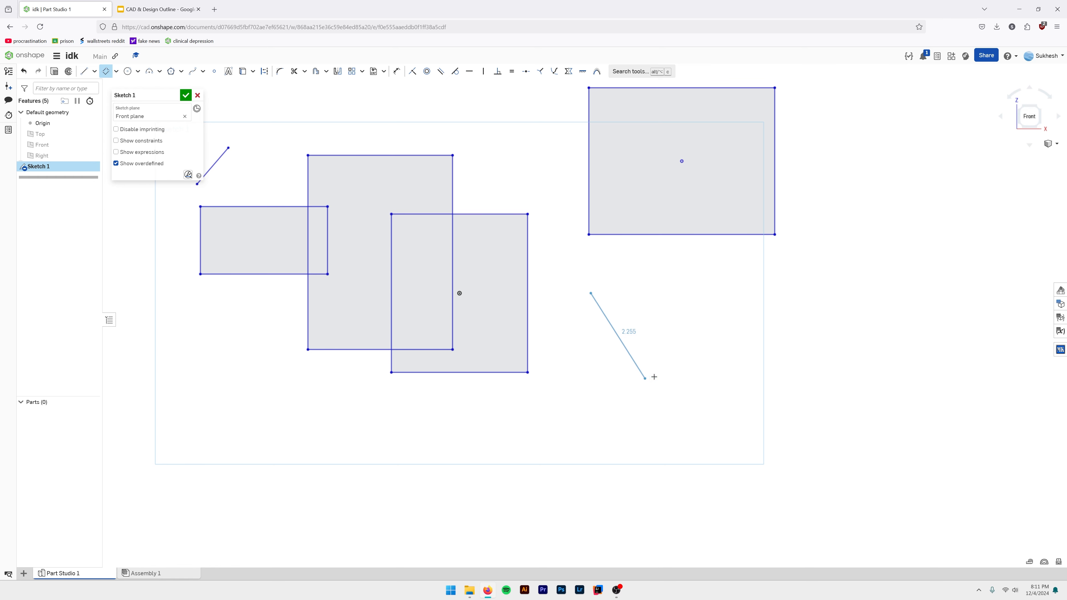
left_click(679, 389)
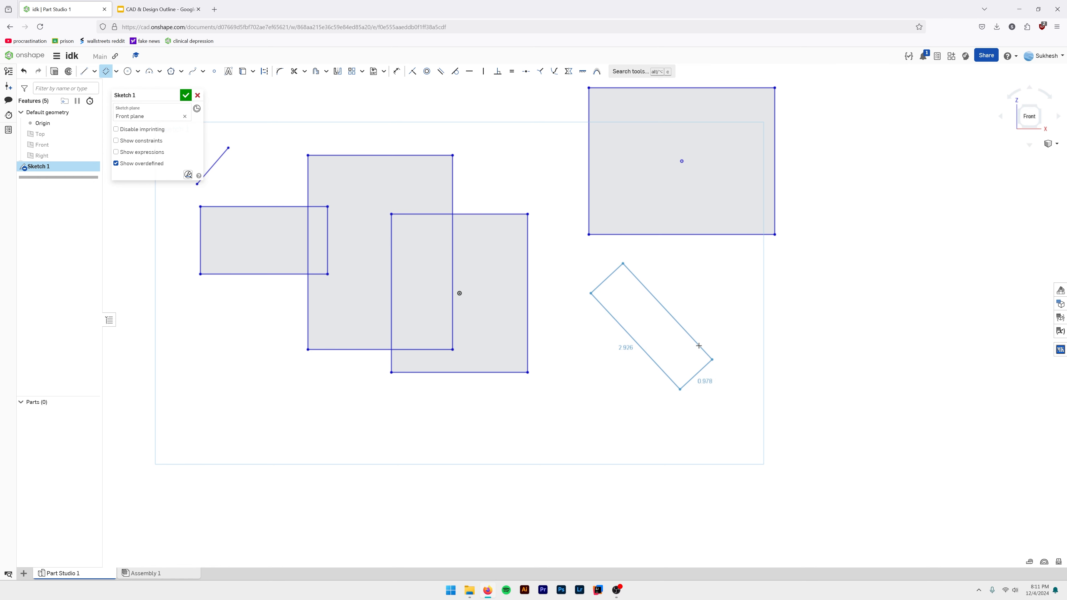
left_click(607, 281)
middle_click_drag(525, 152, 607, 157)
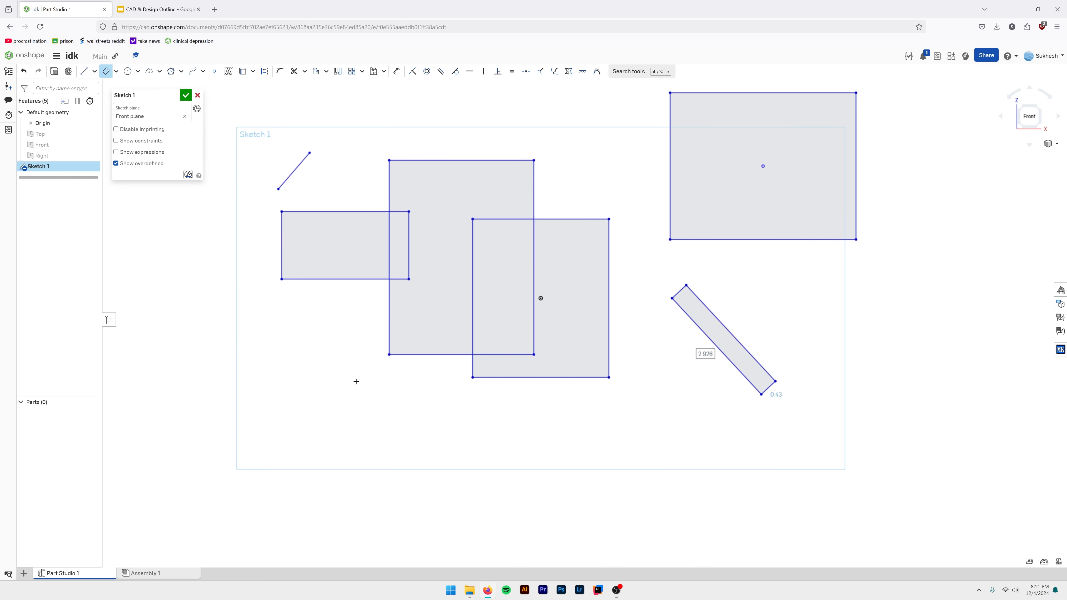
Draw two more aligned rectangles, about 3.36 by 0.61 at the sketch's lower left and about 4.25 by 0.56 at its lower right.
left_click(413, 385)
left_click(281, 457)
left_click(276, 429)
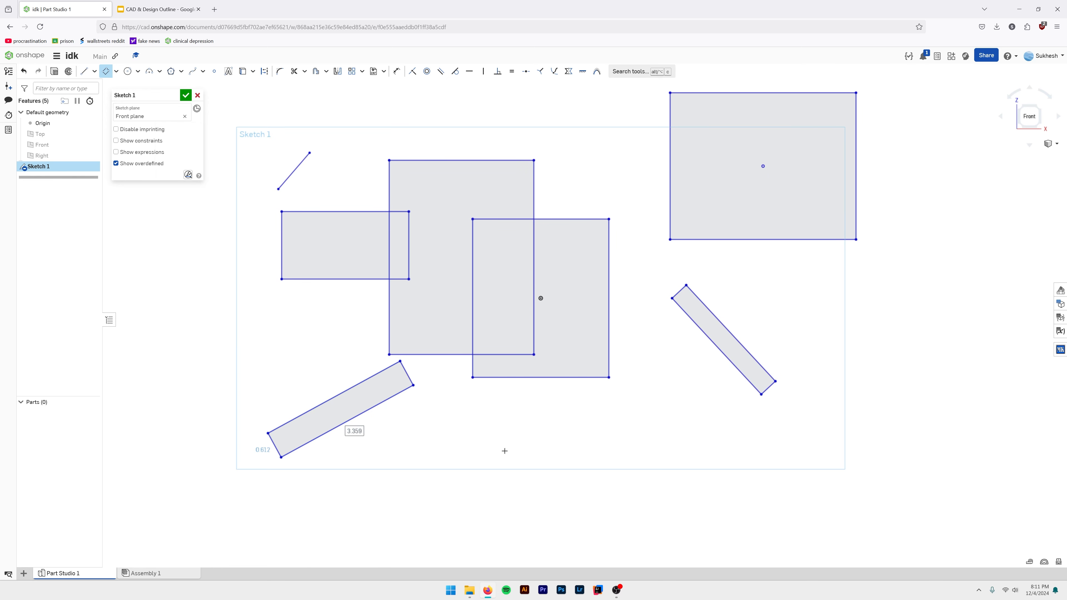
left_click(546, 451)
left_click(730, 504)
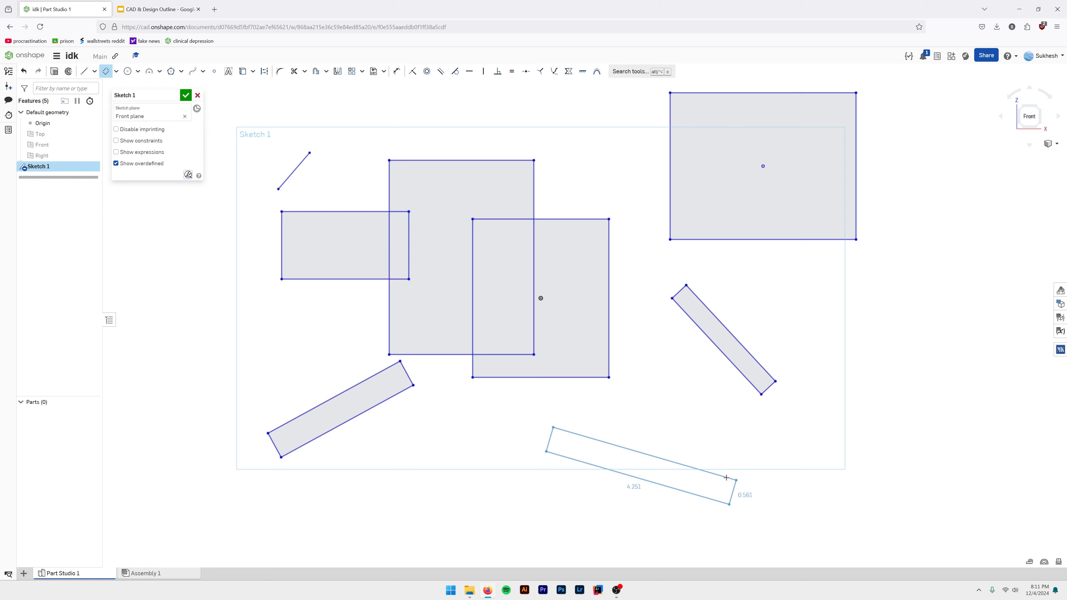
left_click(724, 477)
Draw a fourth aligned rectangle sloping down to the right, just left of the upper-right center point rectangle, and end the tool.
left_click(584, 160)
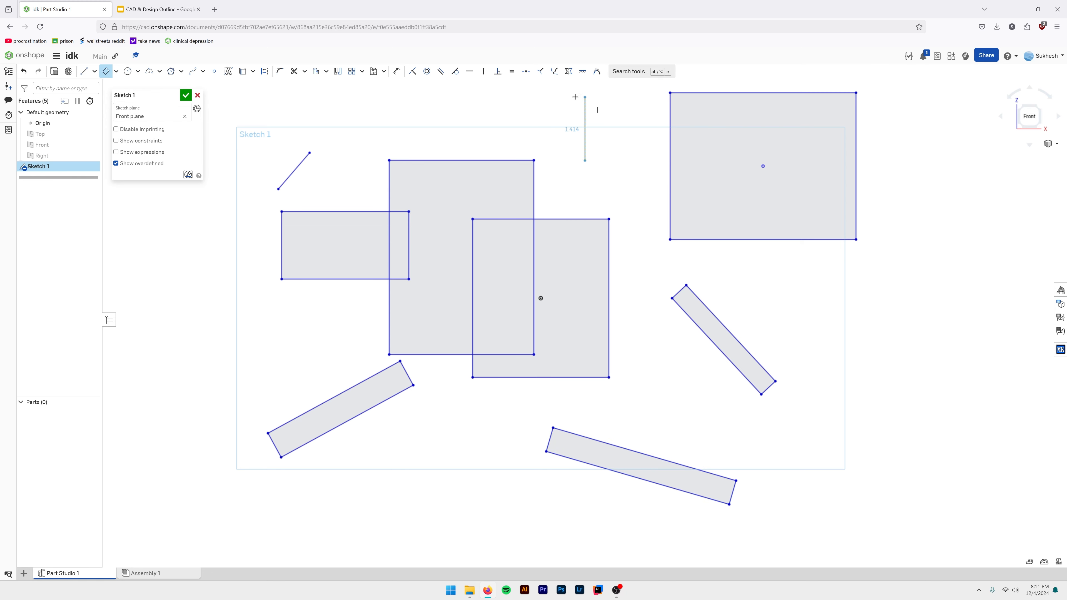
left_click(504, 96)
left_click(576, 156)
key("Escape")
Delete all the rectangles and the short diagonal line from the sketch.
scroll(630, 294, "down", 3)
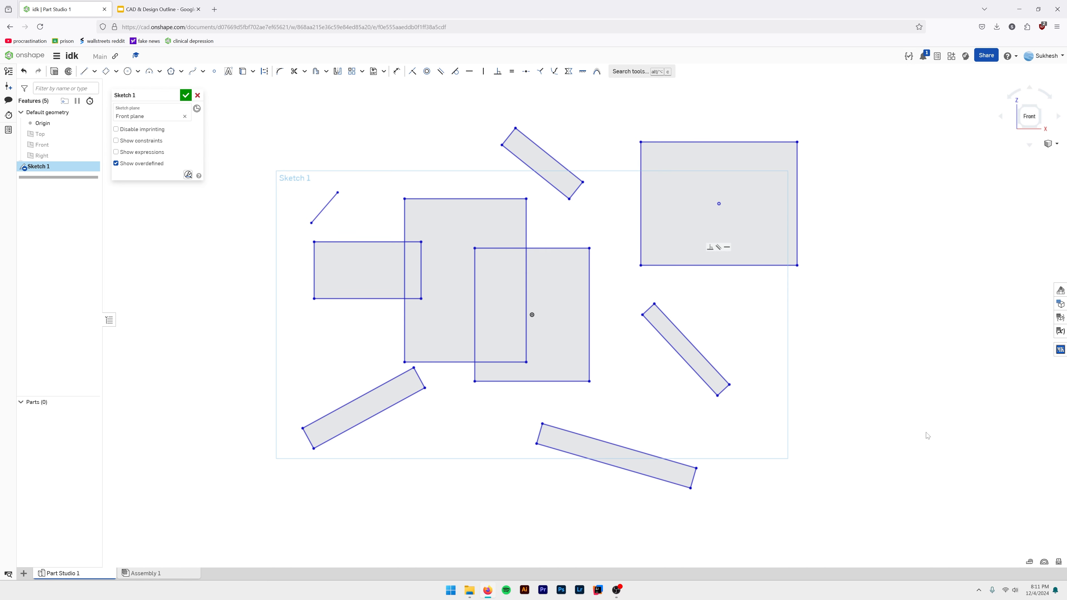
left_click_drag(894, 492, 271, 99)
key("Delete")
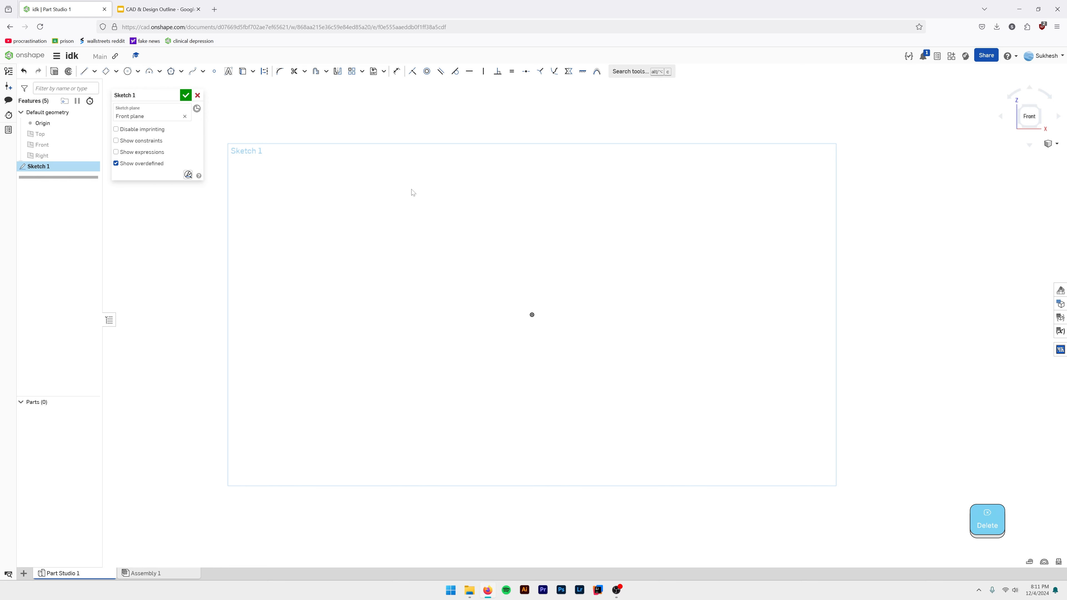
Draw three center point circles: about 5.78 in diameter at the upper left, a smaller one upper right, and about 3.62 below the origin.
key("c")
left_click(367, 220)
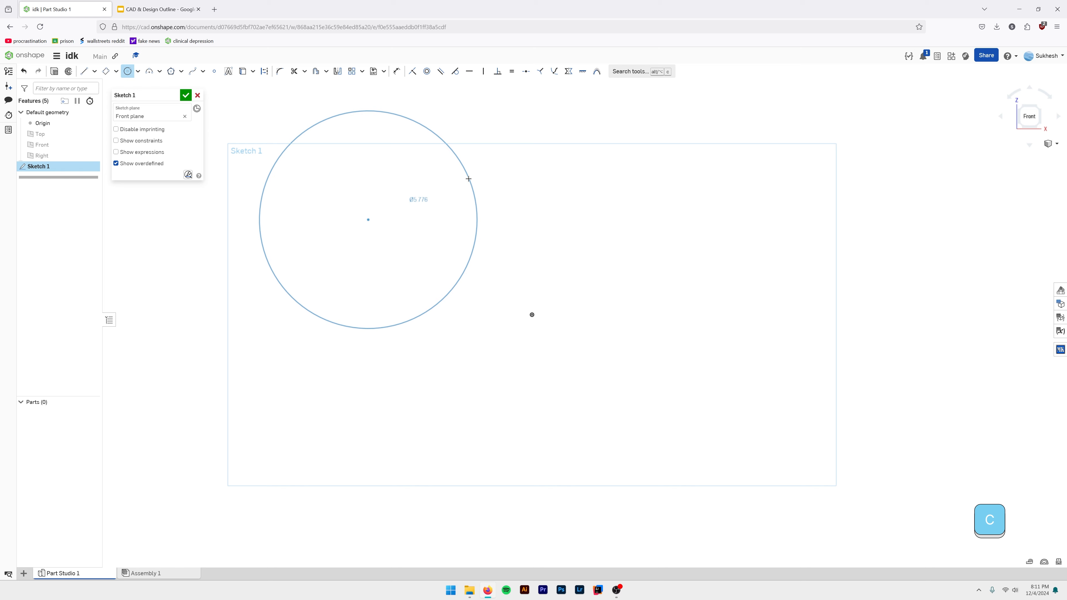
left_click(469, 178)
left_click(616, 245)
left_click(691, 237)
left_click(528, 412)
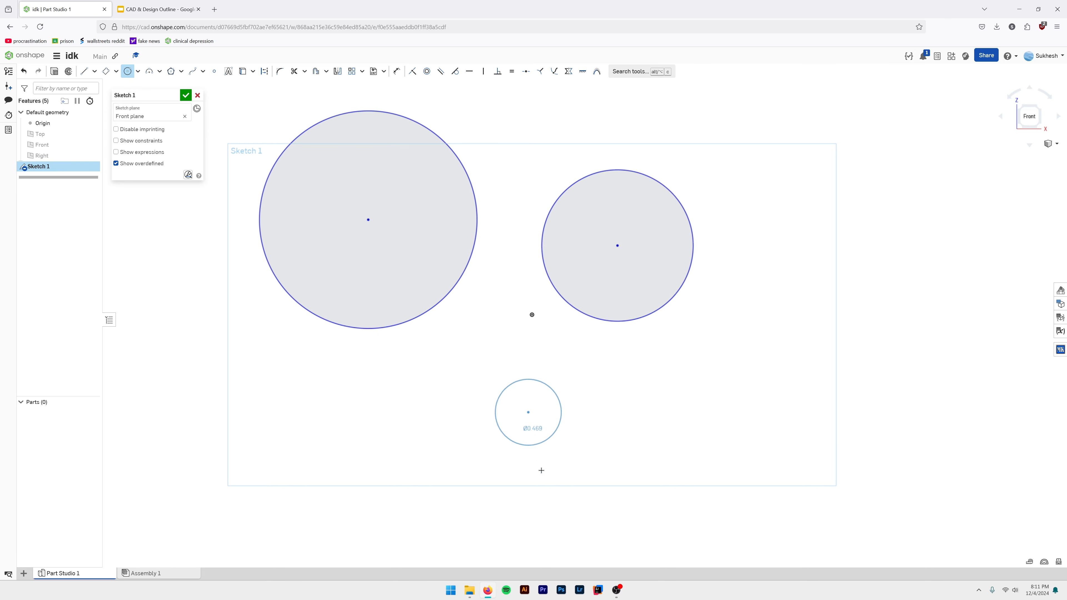
left_click(588, 444)
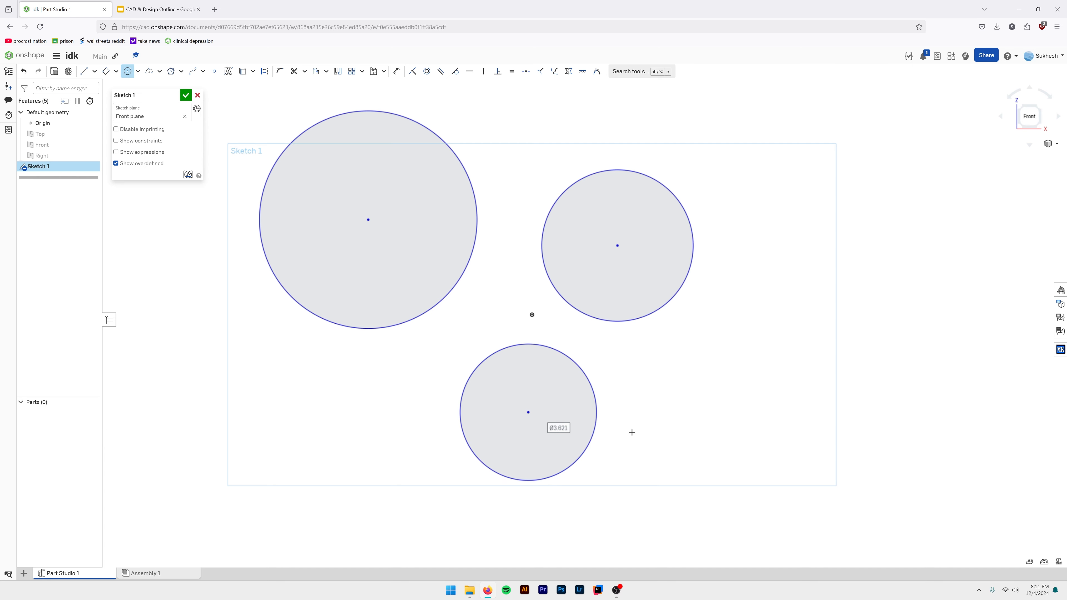
key("Escape")
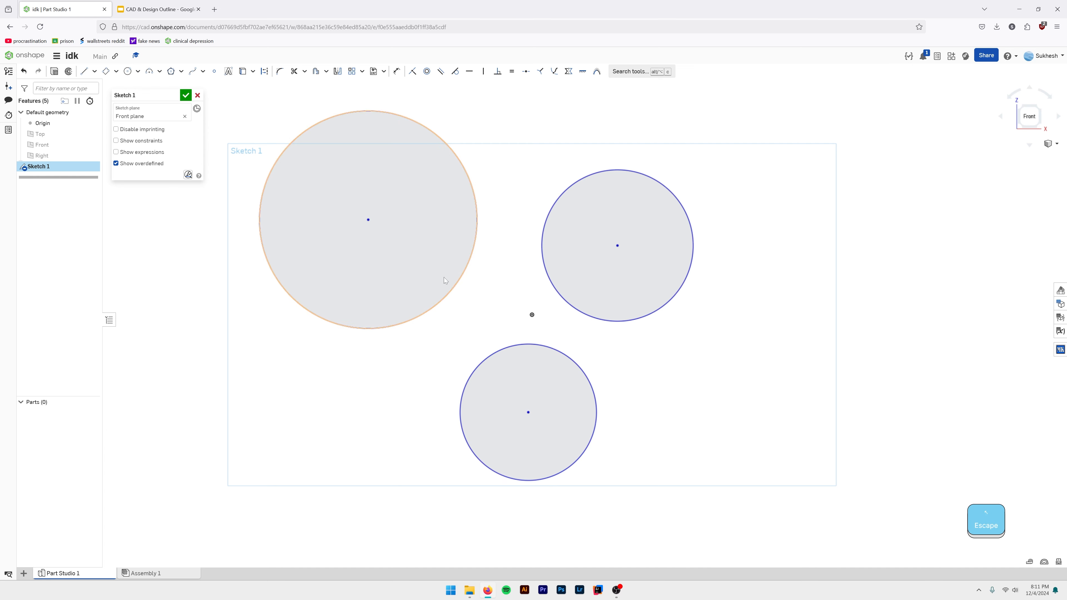
Delete the three center point circles from the sketch.
left_click_drag(749, 449, 262, 62)
key("Delete")
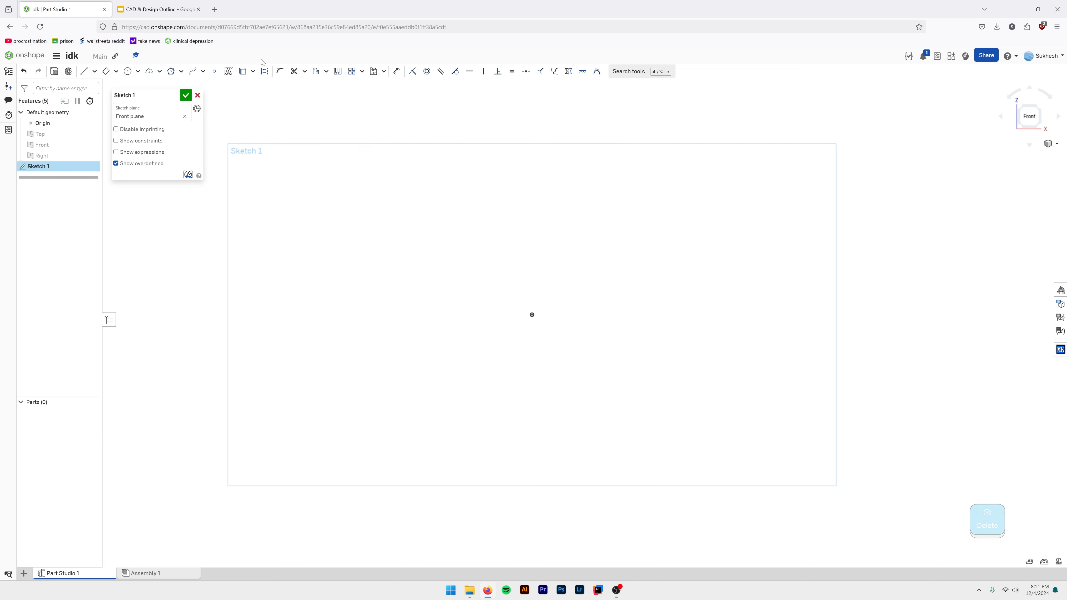
Draw a 3 point circle about 10.68 in diameter to the upper left of the origin and delete it.
left_click(137, 71)
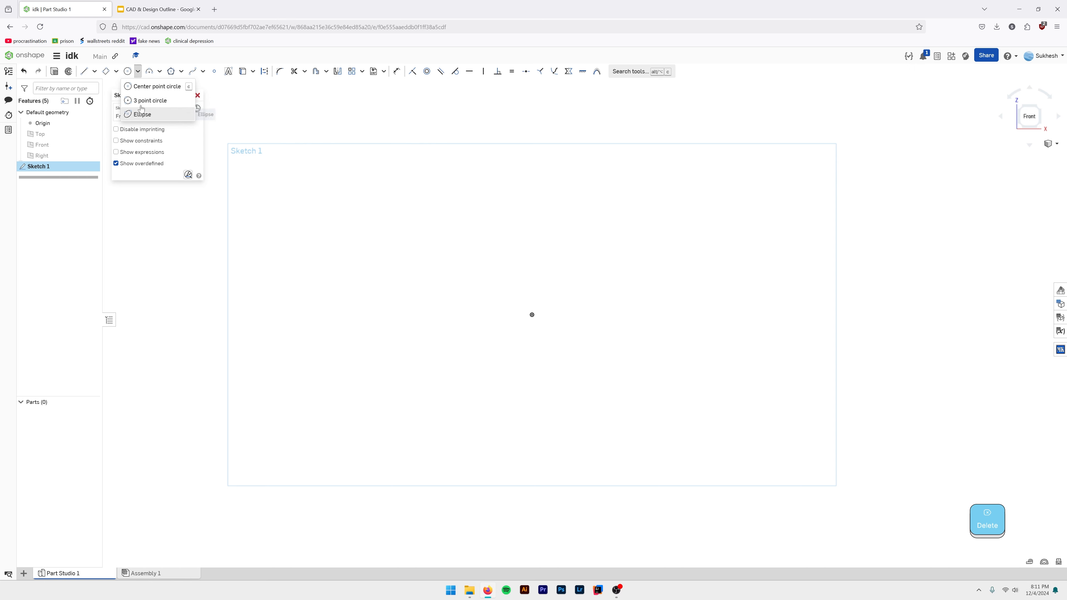
left_click(136, 118)
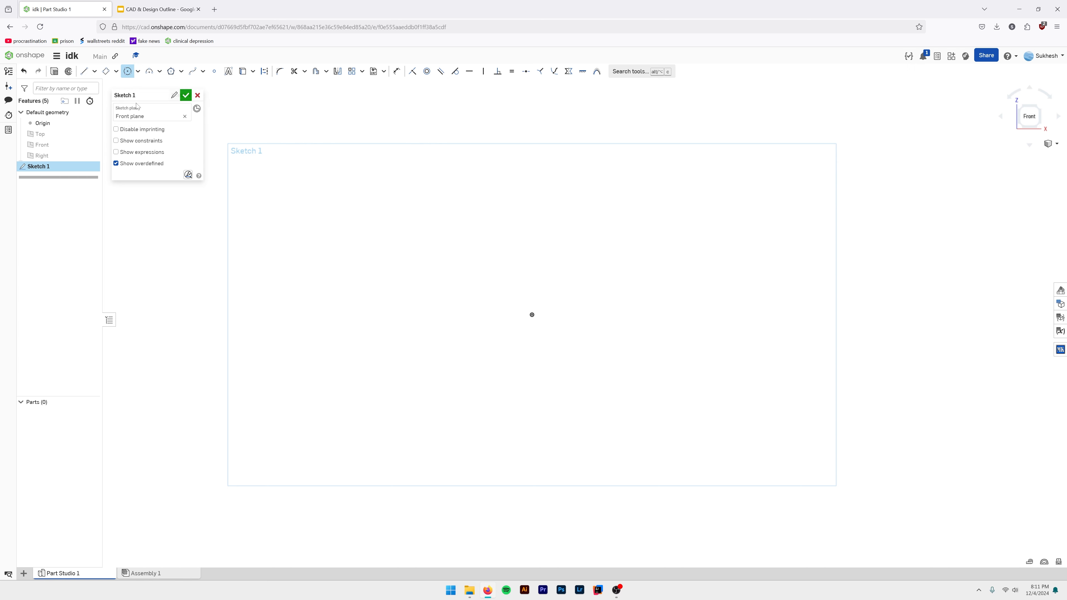
left_click(542, 159)
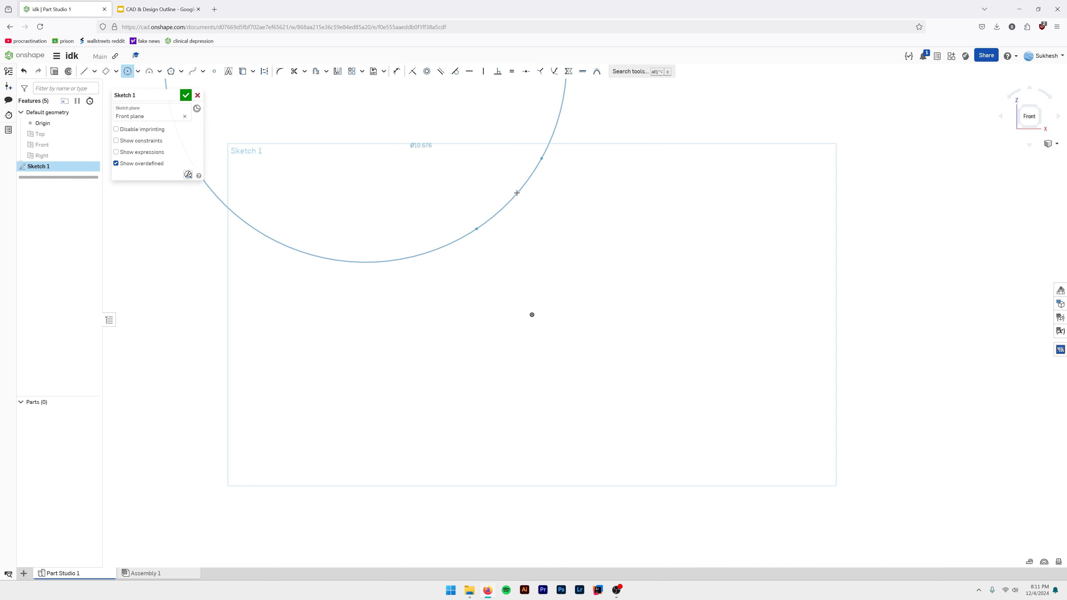
left_click(517, 193)
scroll(516, 193, "down", 3)
key("Escape")
left_click_drag(569, 207, 450, 138)
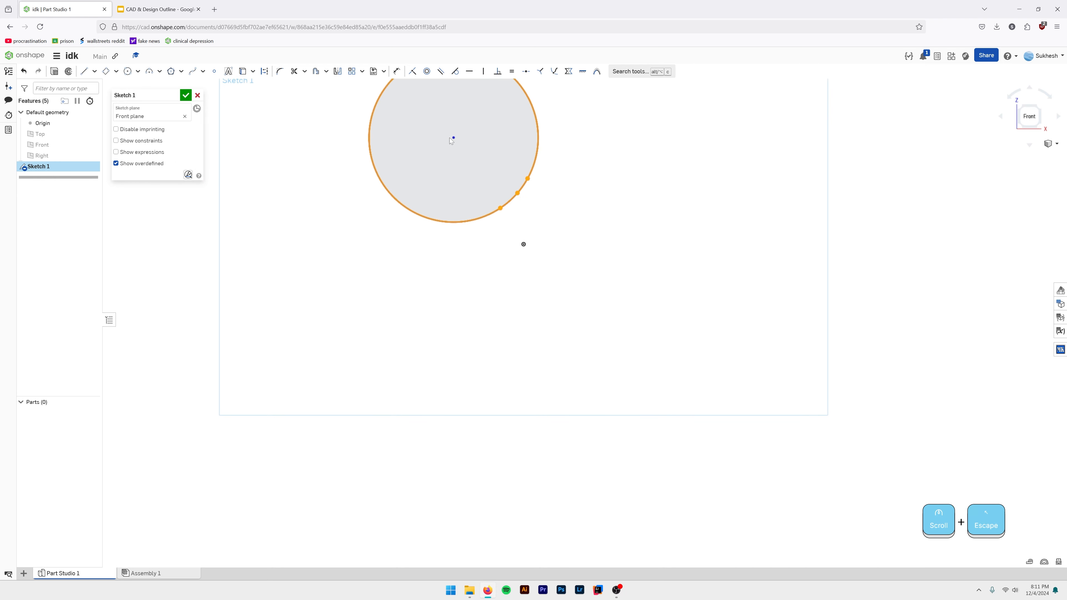
key("Delete")
Draw a large tilted ellipse centred on the origin and delete it.
scroll(517, 274, "up", 3)
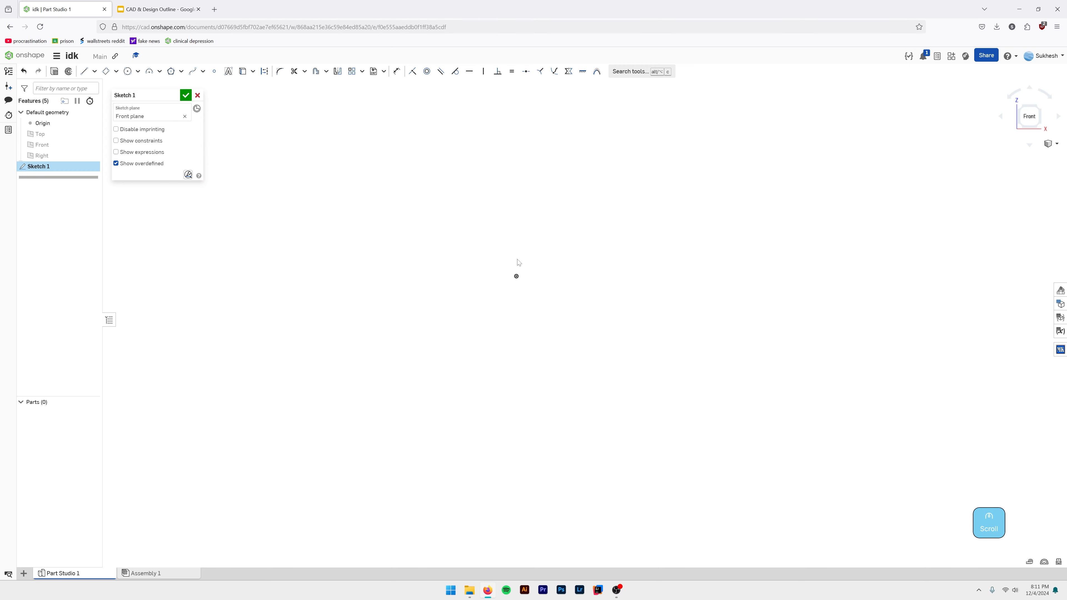
scroll(519, 262, "down", 4)
left_click(137, 71)
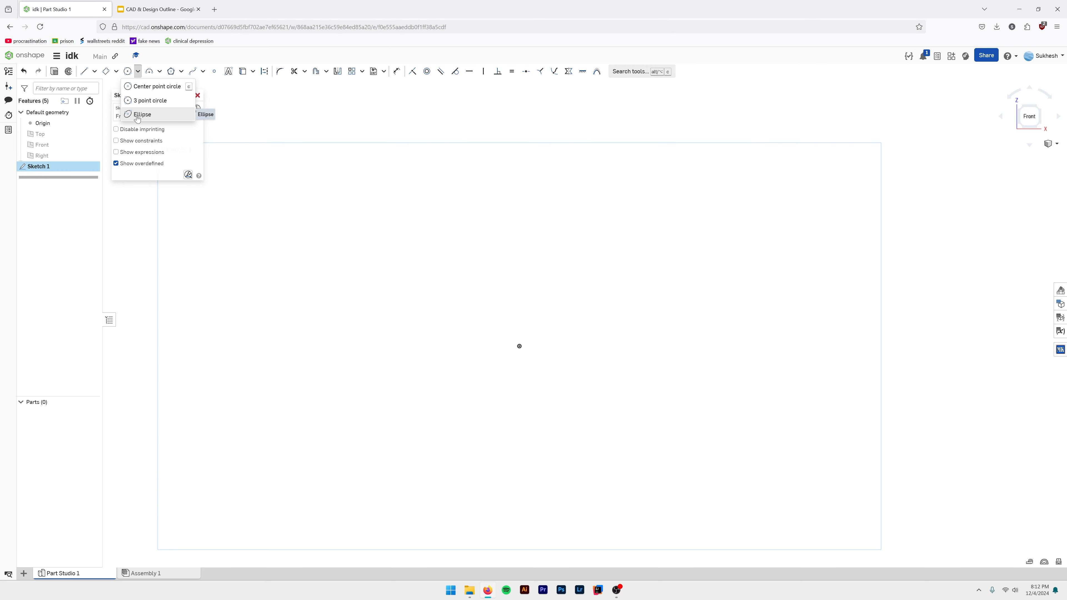
left_click(137, 115)
left_click(518, 346)
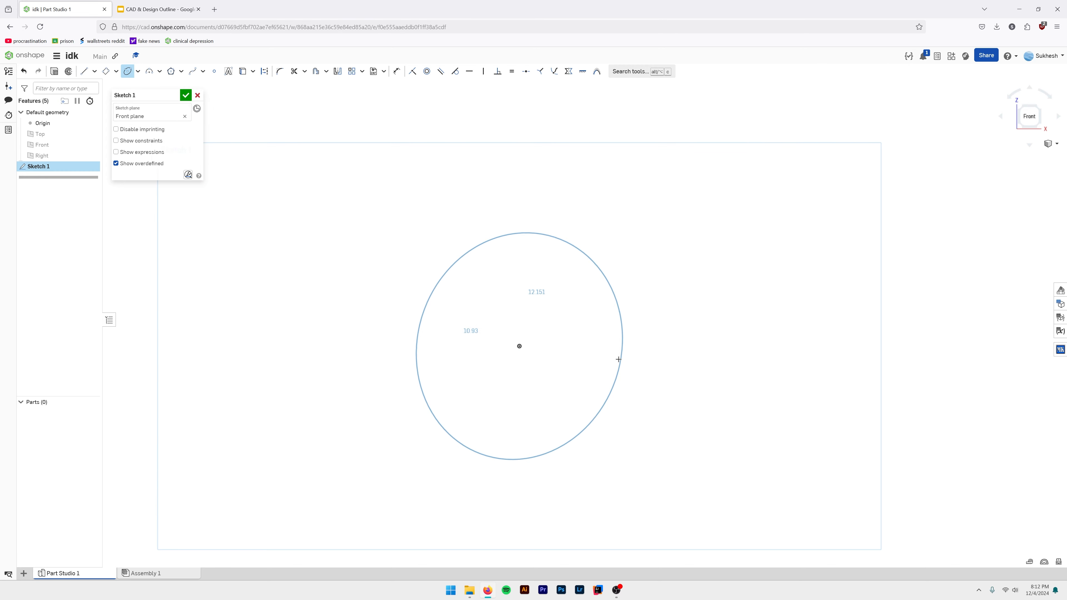
left_click(736, 366)
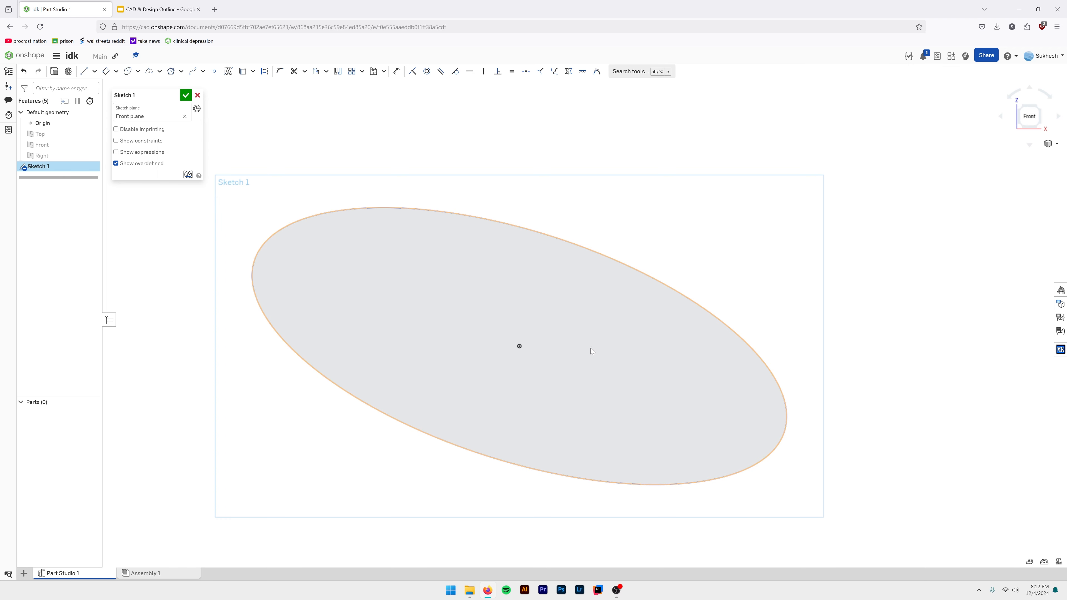
key("Escape")
left_click(679, 293)
key("Delete")
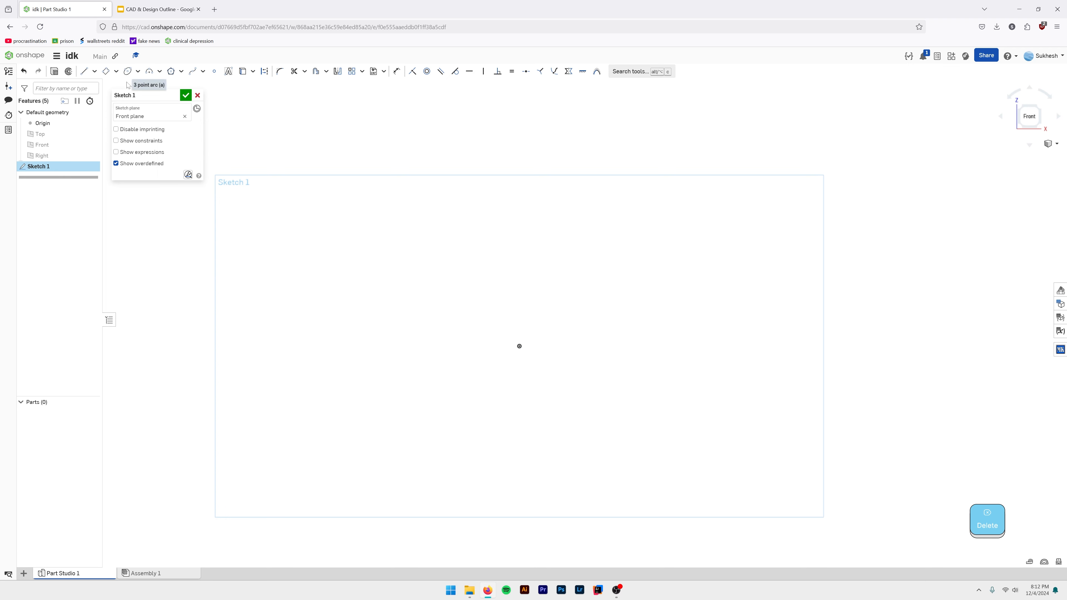
left_click(159, 72)
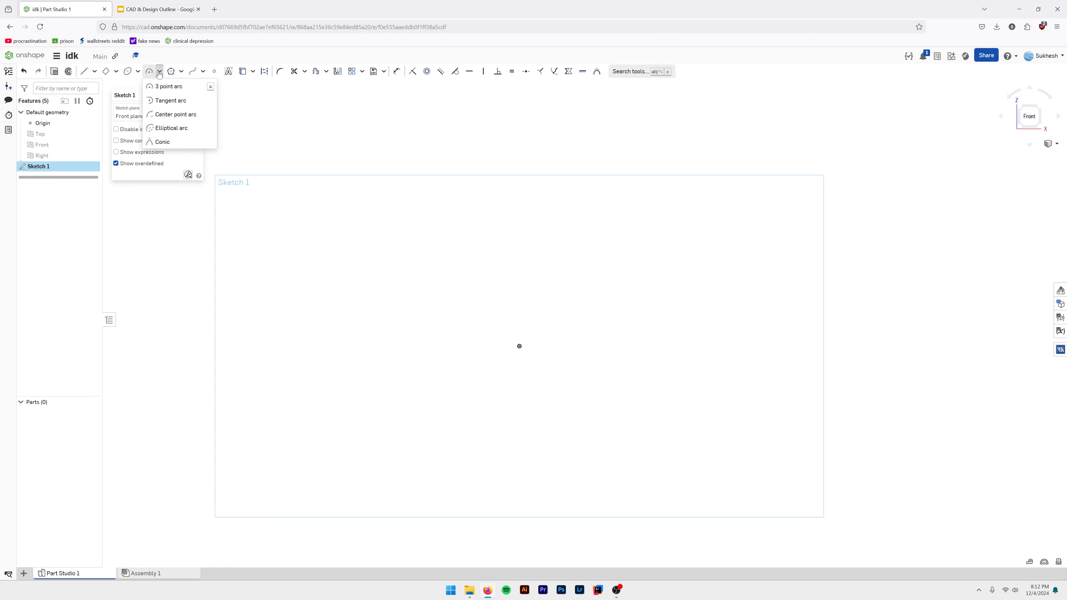
Open the documents page in a new browser tab and open the 2024 Crescendo Robot document from the 2023 - 2024 Crescendo ARCHIVE folder.
right_click(36, 60)
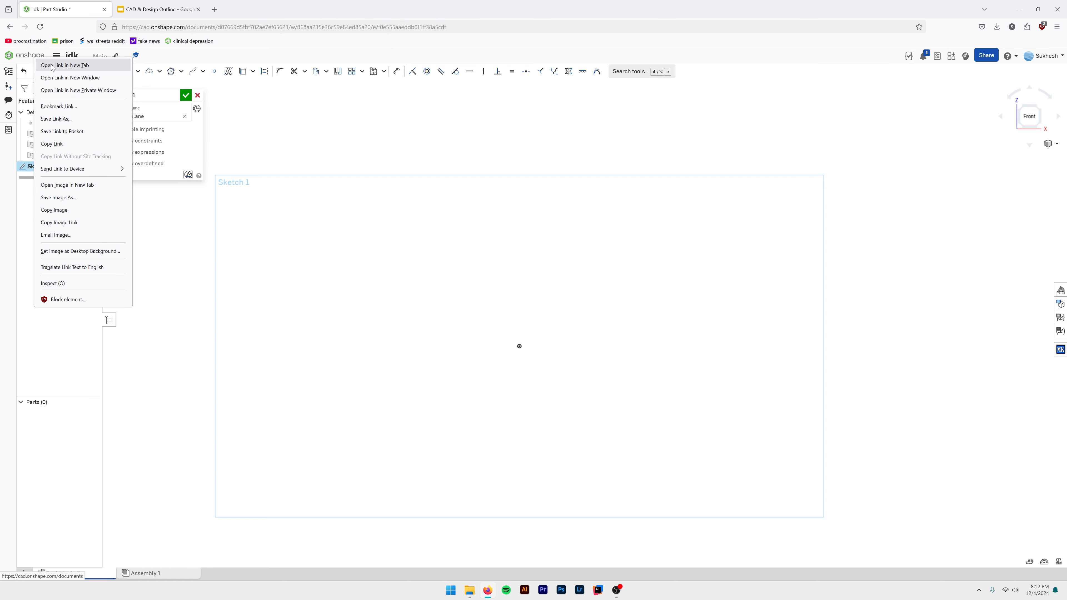
left_click(53, 66)
left_click(143, 9)
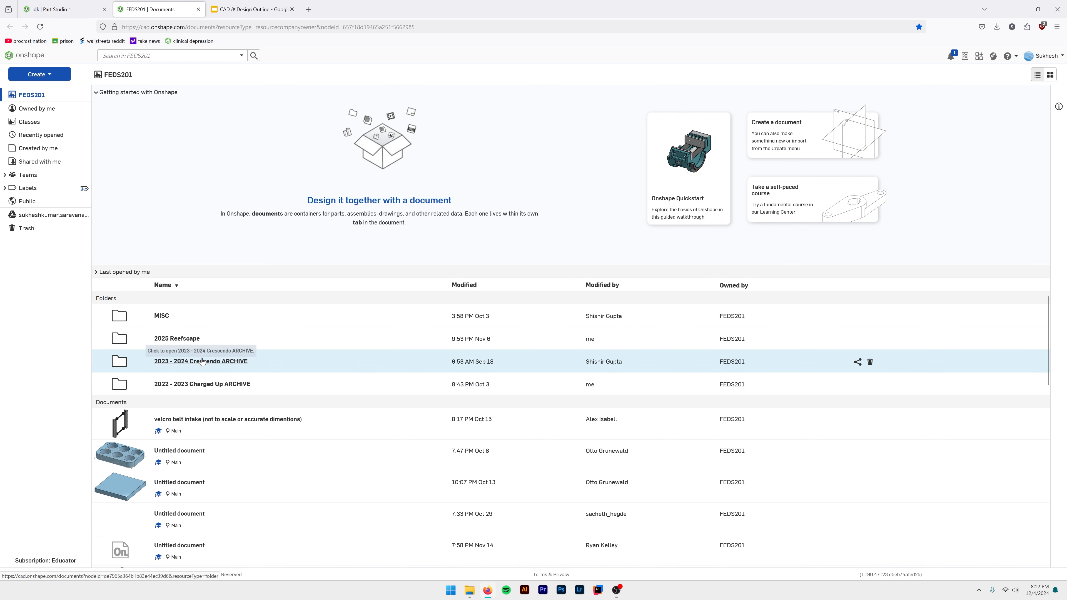
left_click(210, 362)
left_click(174, 249)
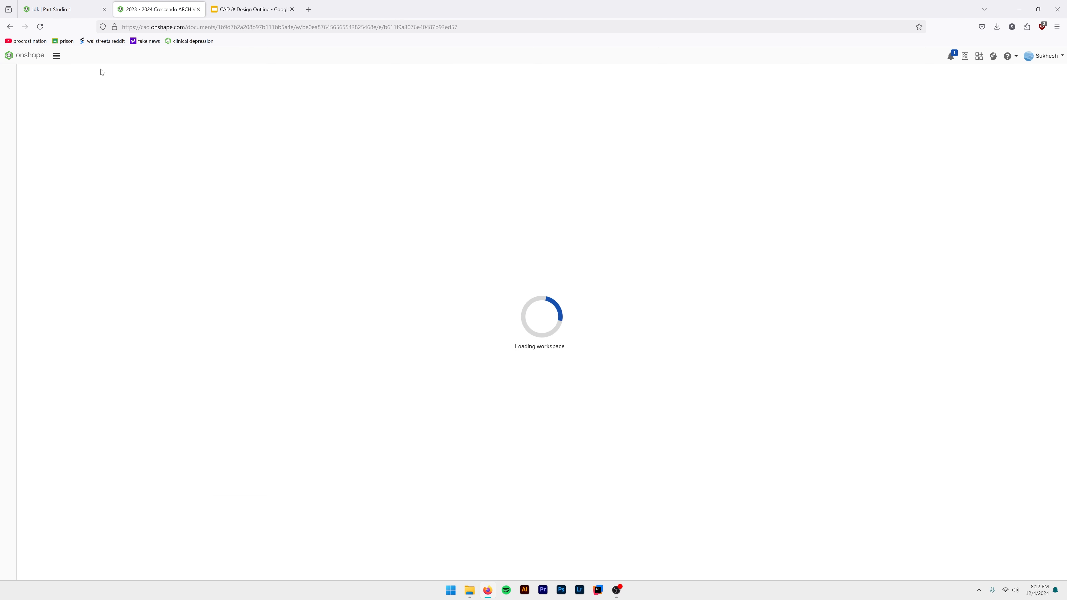
left_click(80, 5)
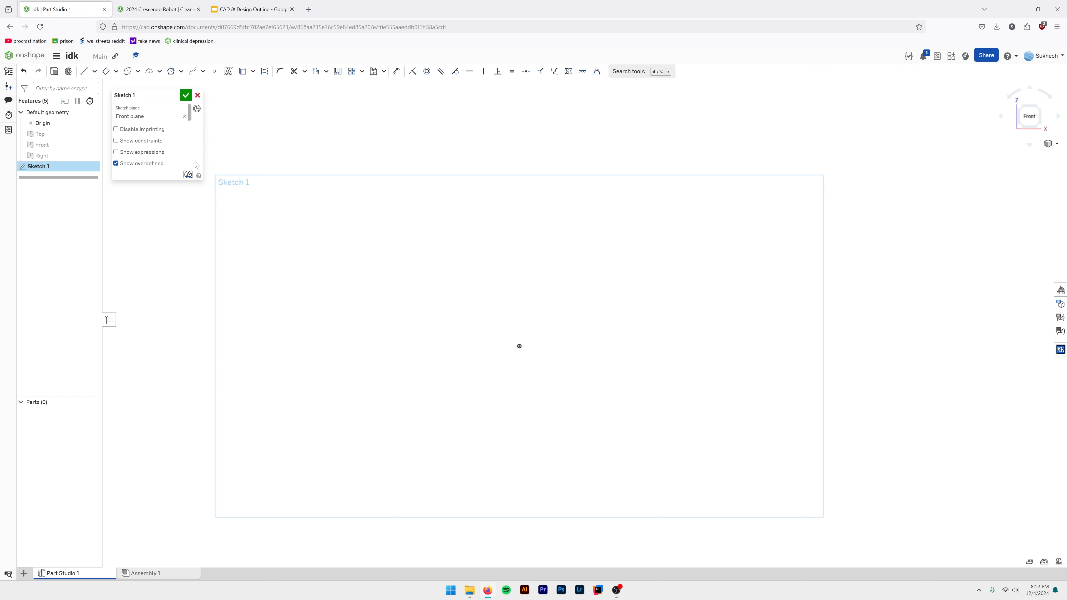
left_click(138, 72)
left_click(139, 87)
key("Escape")
scroll(317, 286, "up", 1)
scroll(317, 286, "down", 1)
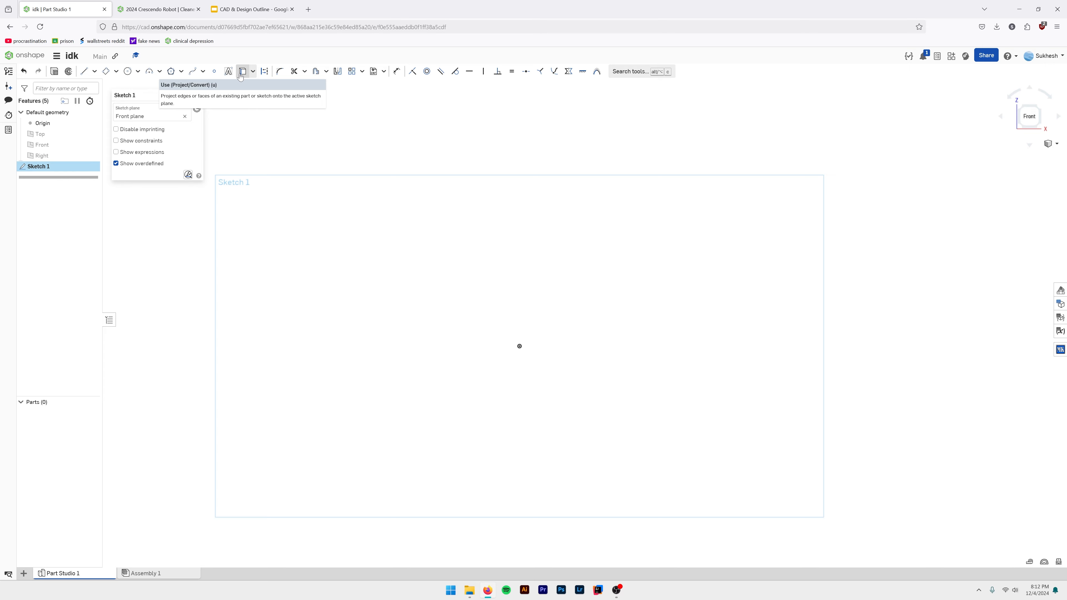
Examine the Cleaned Up Robot assembly in the 2024 Crescendo Robot document up close.
left_click(184, 9)
scroll(637, 424, "up", 5)
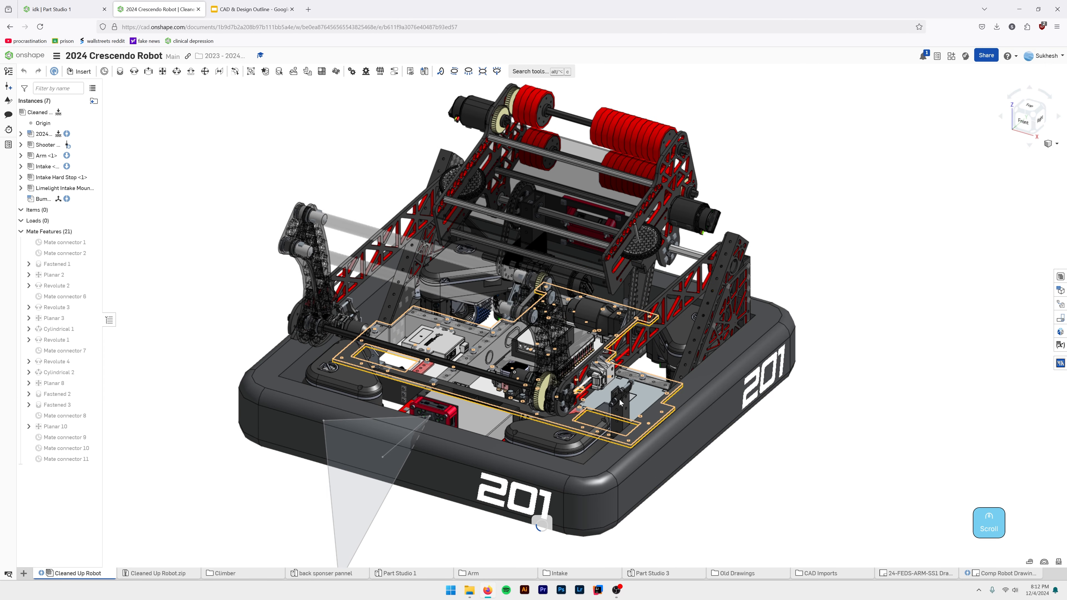
scroll(620, 403, "up", 5)
key("f")
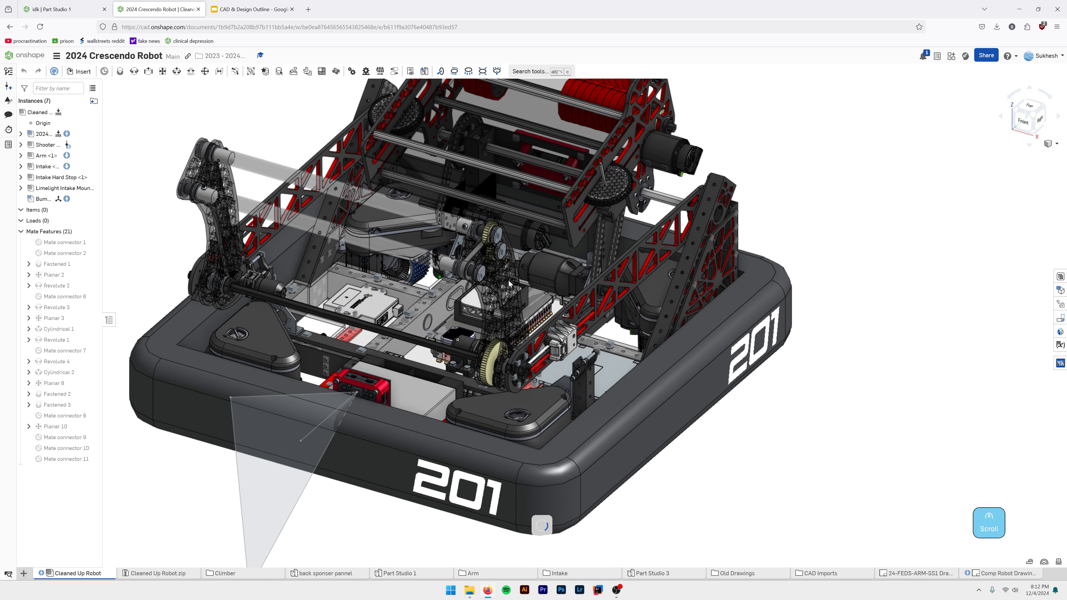
Open the Drive Arm Motor part studio from the Parts folder inside the Intake folder and view the arm plate from its right side.
scroll(509, 284, "up", 2)
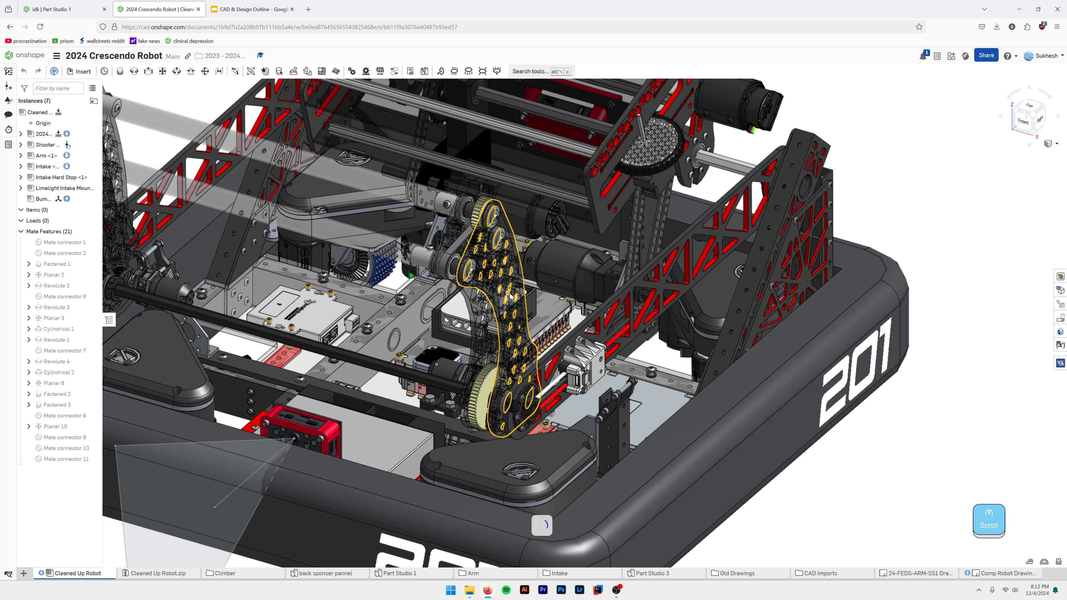
left_click(594, 575)
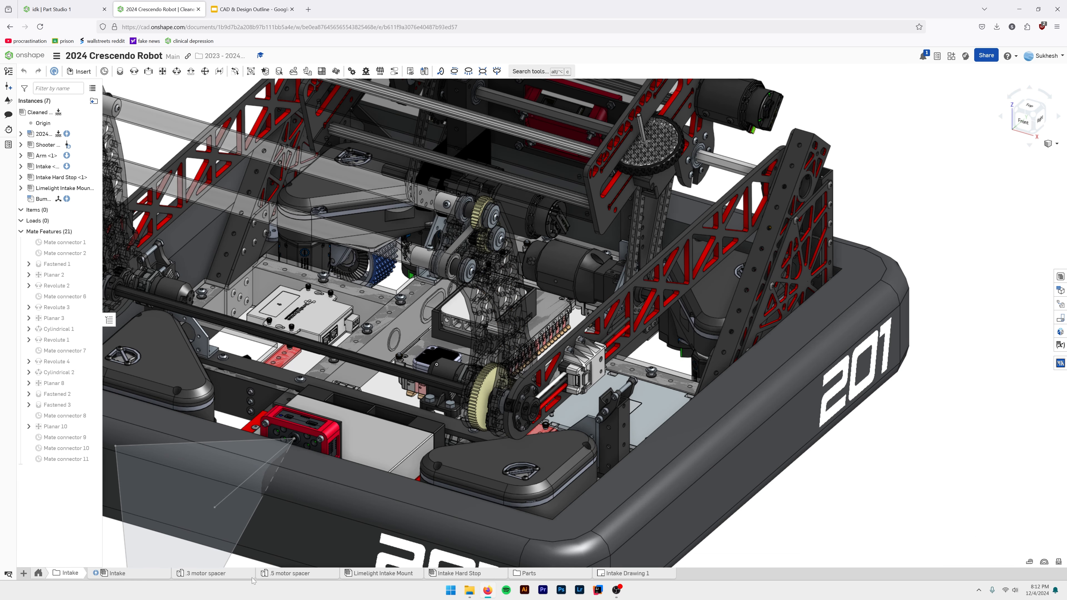
left_click(561, 574)
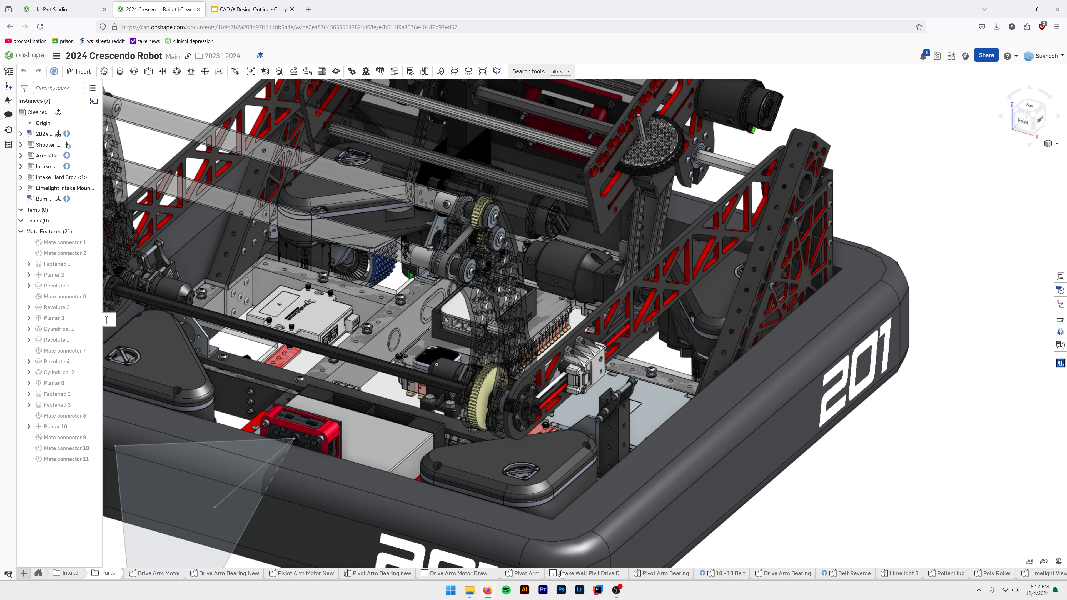
left_click(151, 574)
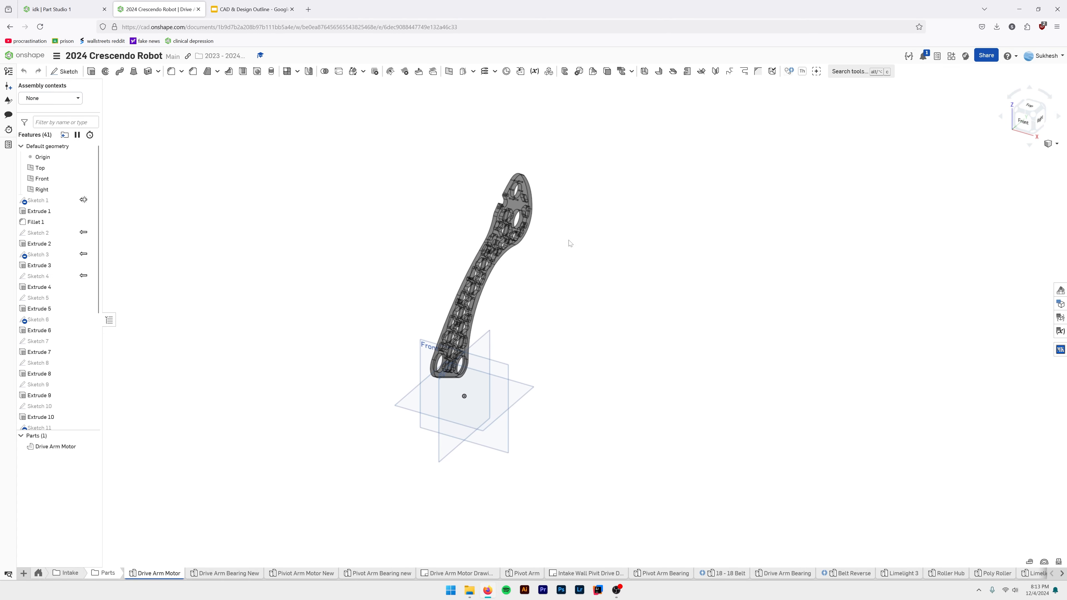
scroll(581, 279, "up", 3)
middle_click_drag(581, 280, 558, 303, "shift")
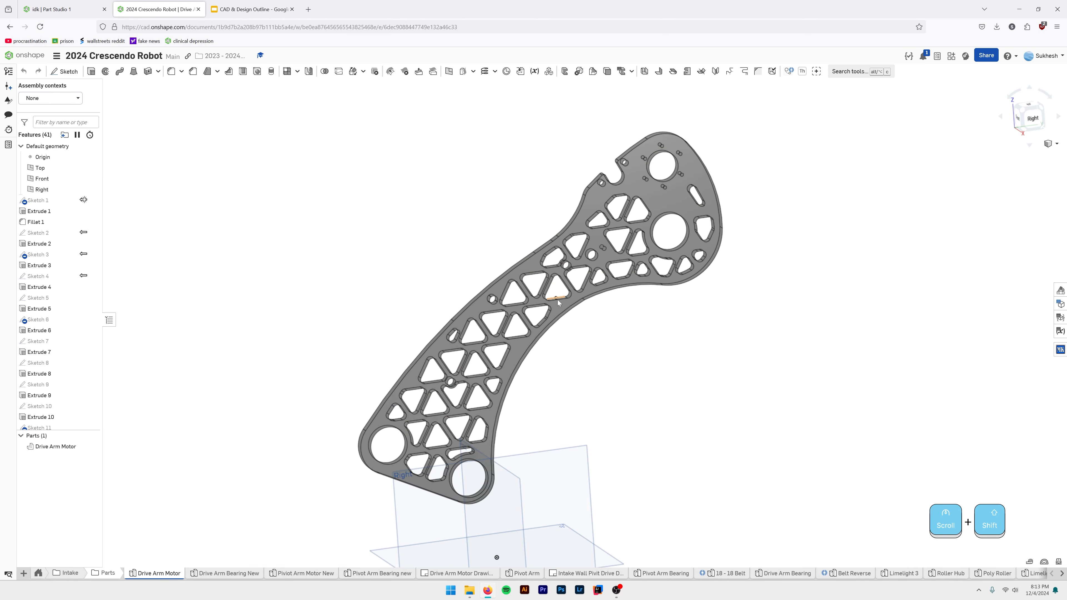
scroll(483, 359, "up", 3)
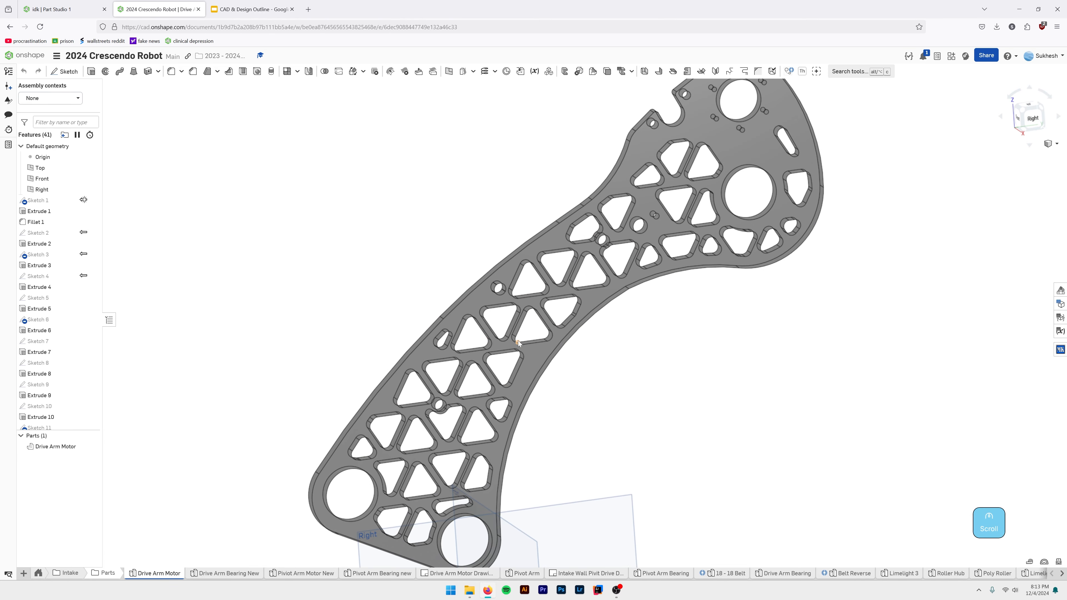
Open Sketch 1 of the Drive Arm Motor for editing and examine its arcs, circles and dimensions up close.
double_click(38, 200)
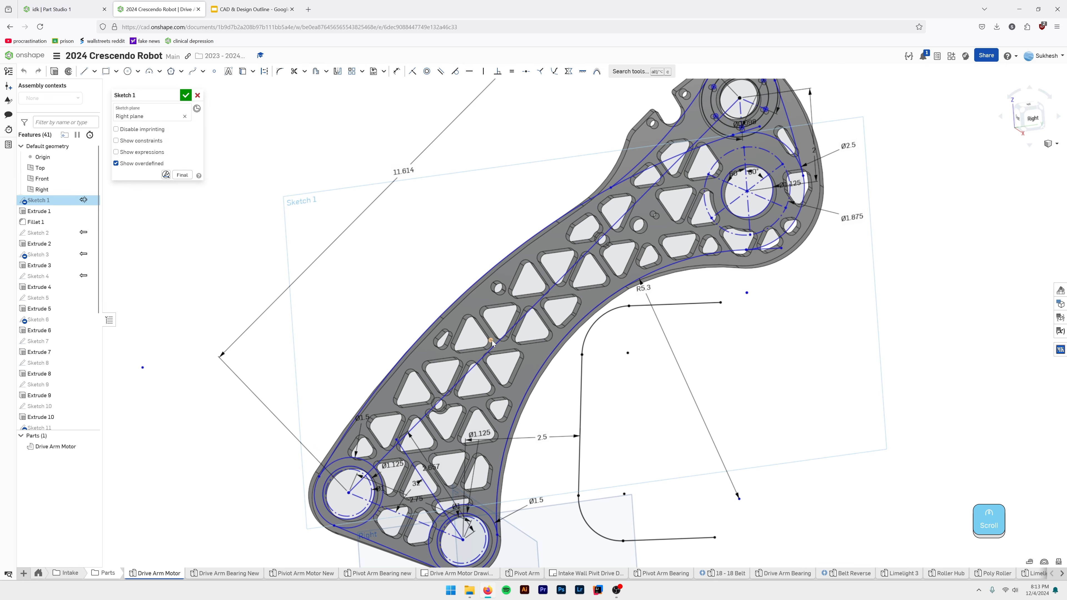
scroll(490, 356, "down", 4)
scroll(533, 316, "up", 3)
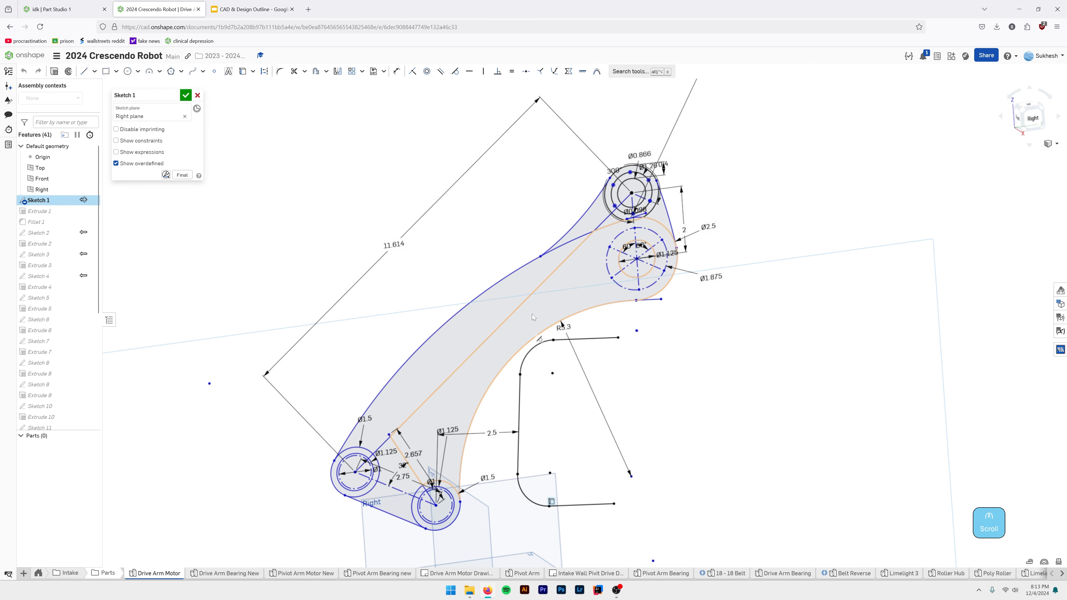
scroll(430, 443, "up", 2)
scroll(430, 442, "down", 1)
mouse_move(429, 441)
middle_mouse_down("shift")
mouse_move(426, 412)
mouse_move(433, 436)
middle_mouse_up("shift")
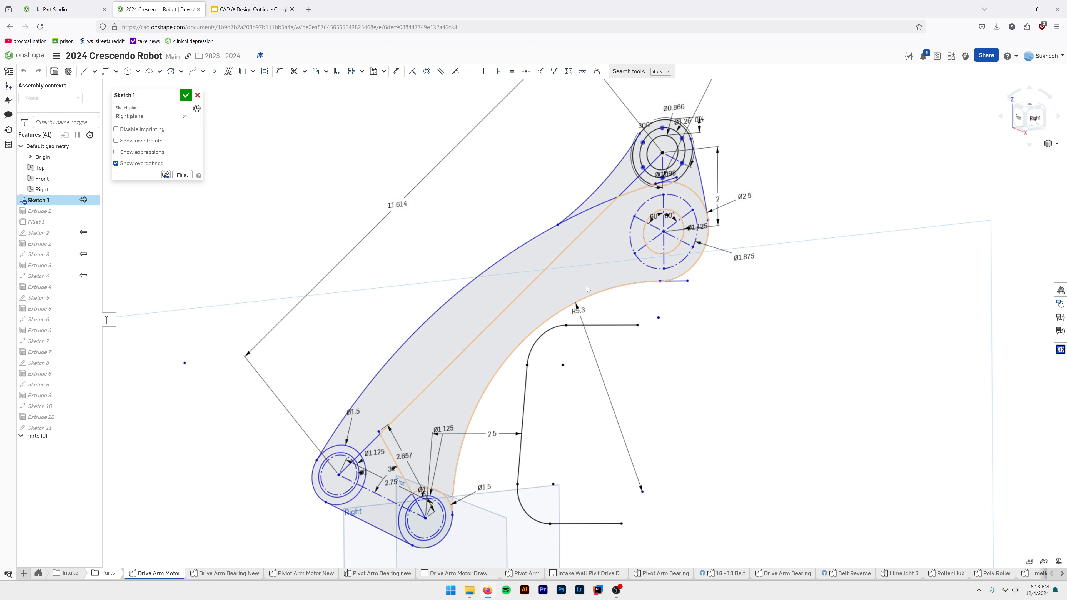
scroll(544, 335, "up", 2)
scroll(544, 335, "up", 4)
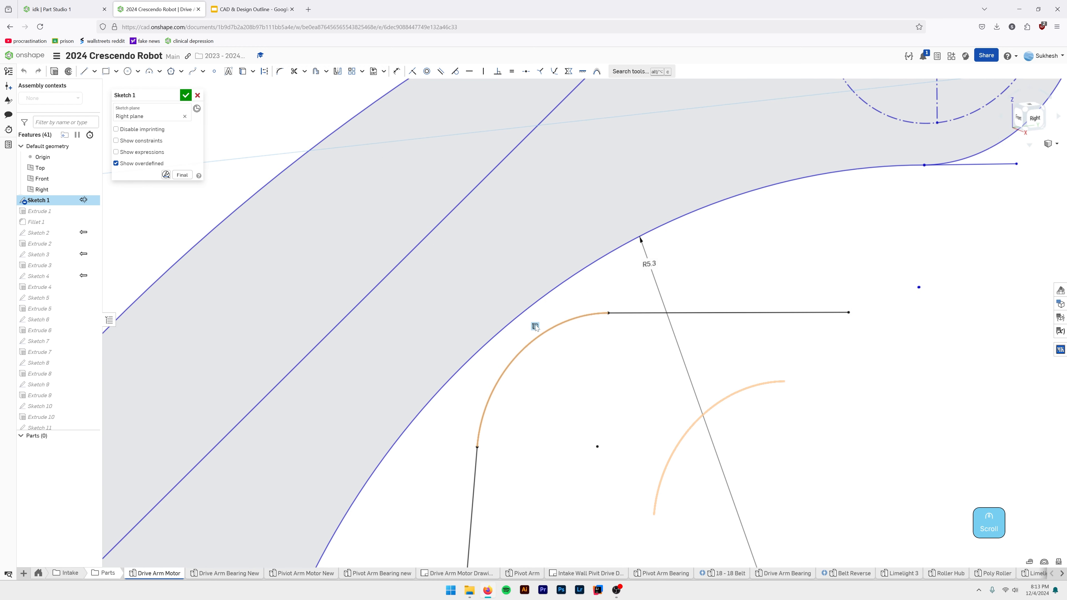
left_click(63, 9)
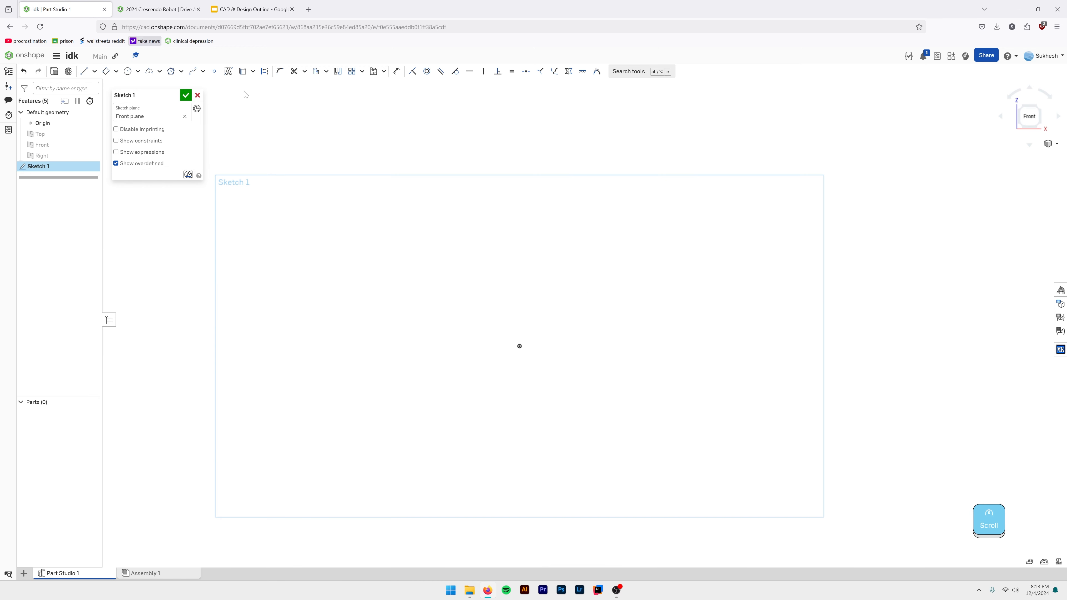
left_click(157, 9)
scroll(582, 326, "down", 5)
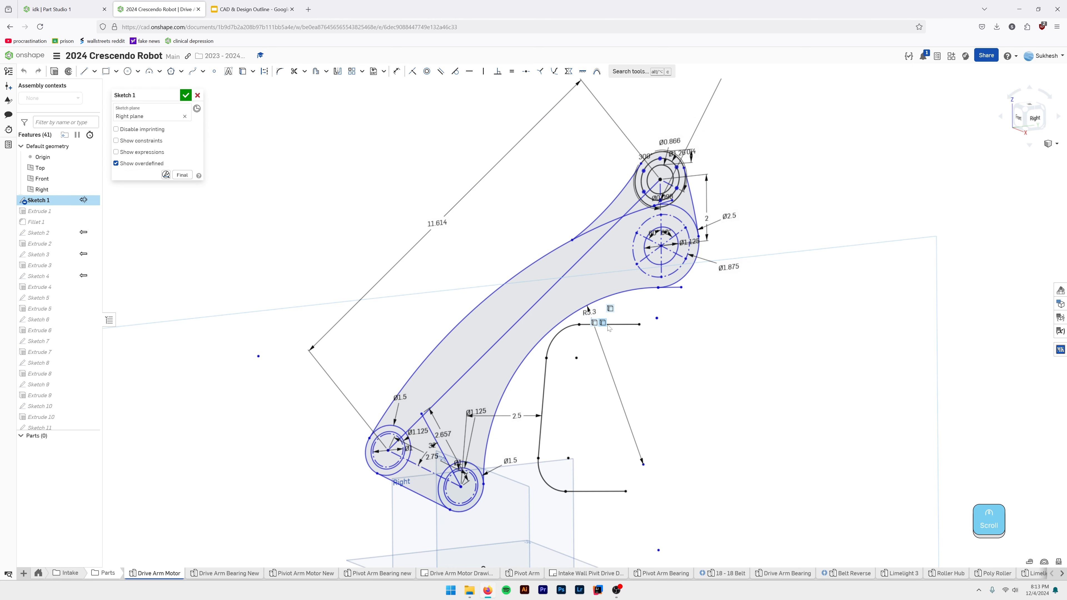
middle_click_drag(639, 336, 537, 297)
mouse_move(84, 202)
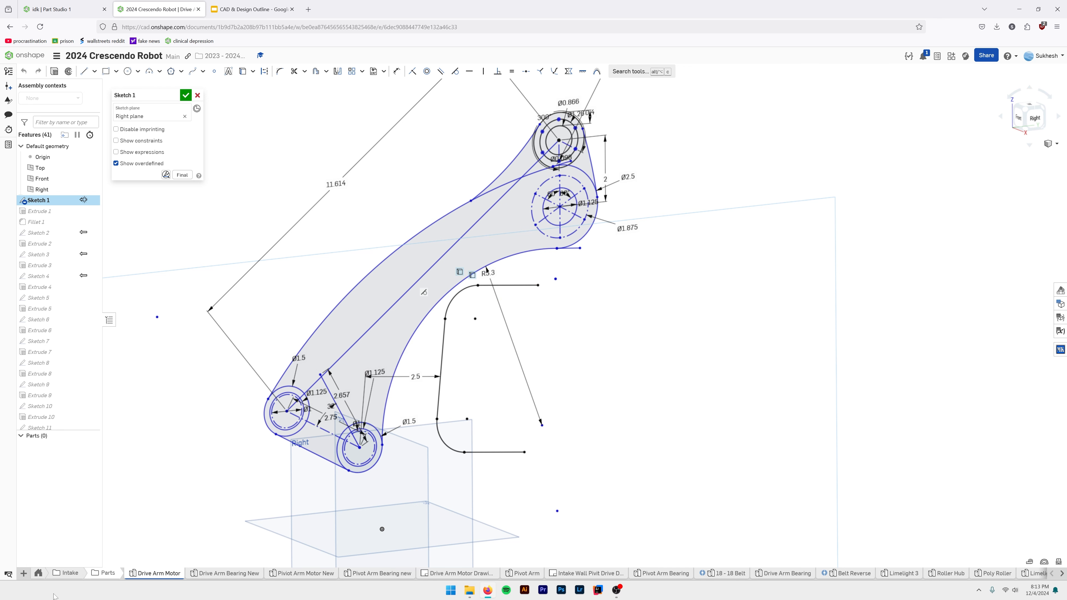
Return to the Cleaned Up Robot assembly and examine the bumper and intake arm area from the Right view and at an angle.
left_click(39, 574)
left_click(92, 574)
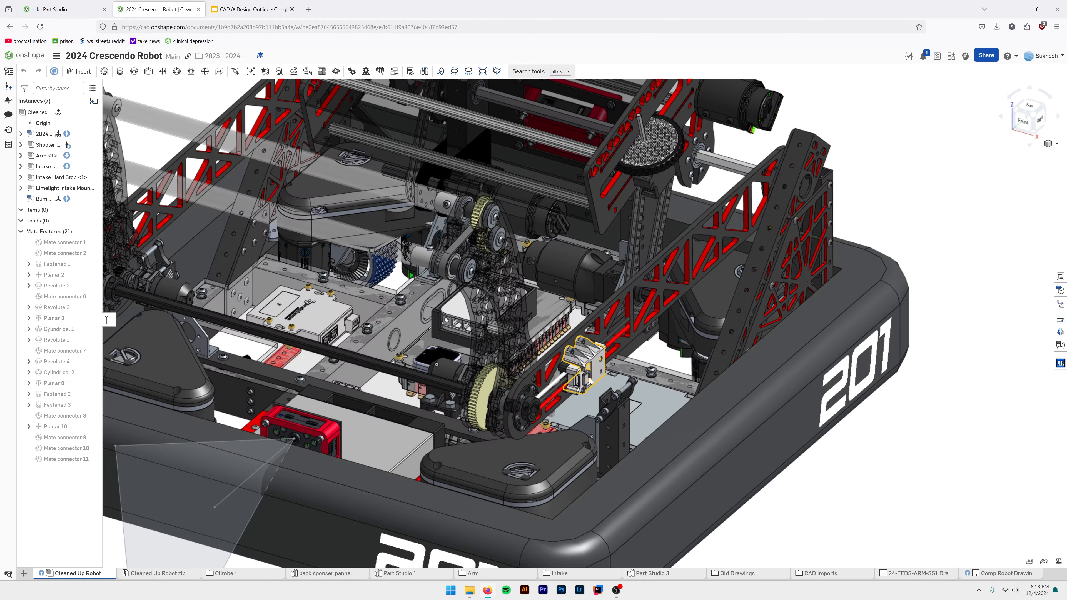
middle_click_drag(617, 542, 495, 357)
scroll(522, 371, "up", 5)
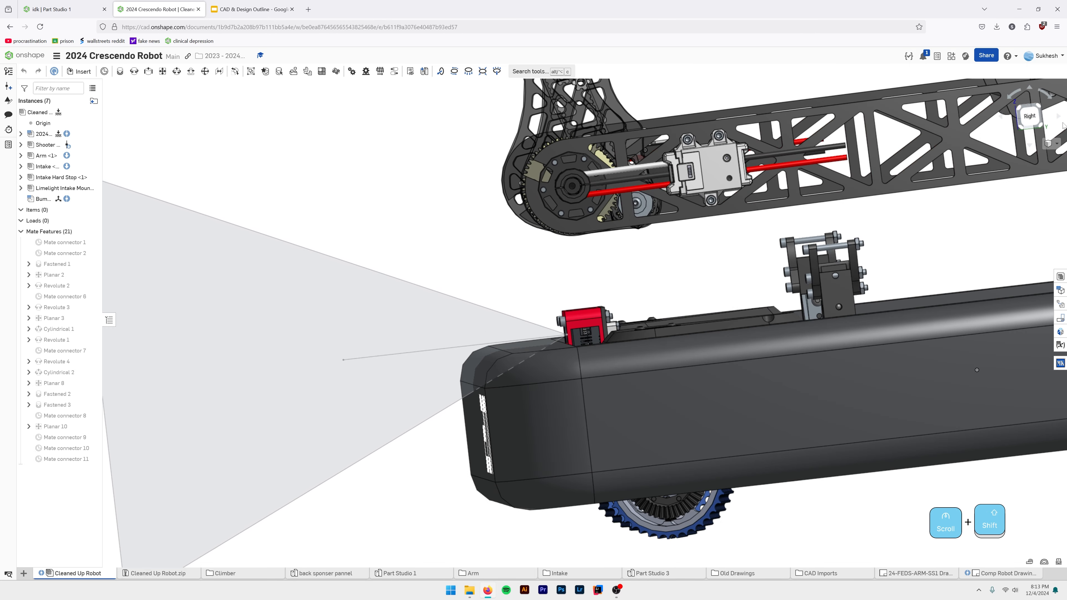
left_click(1030, 117)
scroll(420, 479, "up", 6)
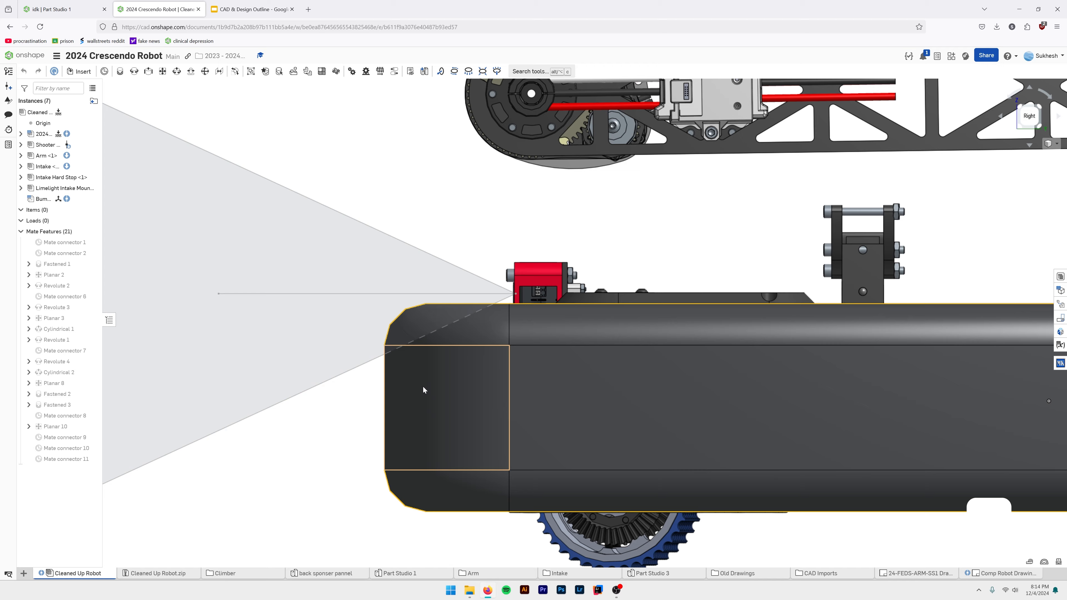
scroll(424, 388, "down", 5)
mouse_move(332, 347)
middle_mouse_down("shift")
mouse_move(378, 365)
mouse_move(418, 434)
middle_mouse_up("shift")
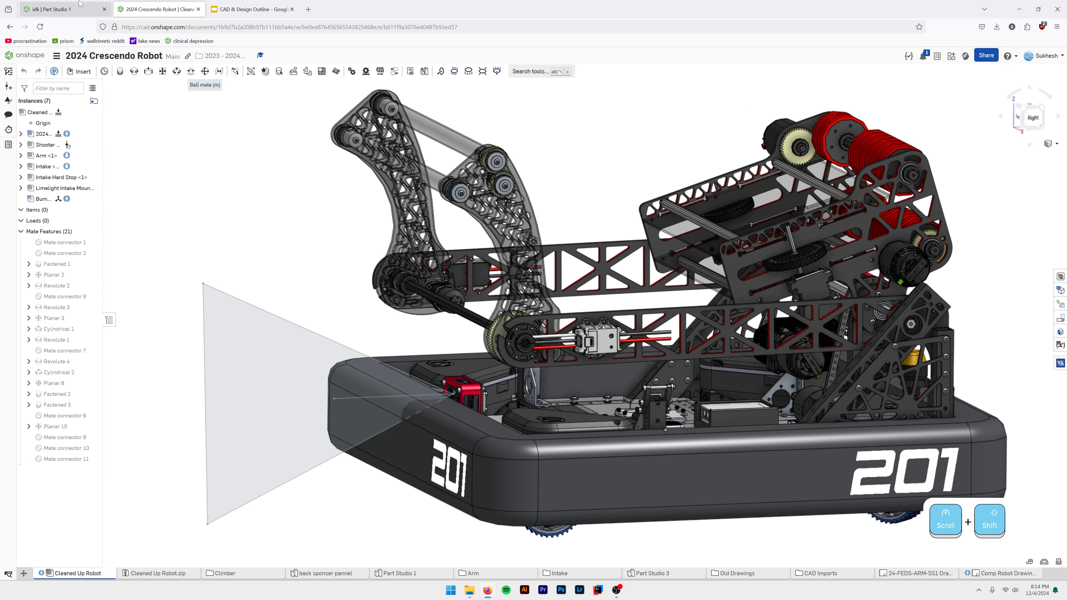
Switch back to the open Front plane sketch in the idk document and look over the available arc types.
left_click(67, 9)
scroll(261, 138, "down", 2)
scroll(320, 164, "up", 2)
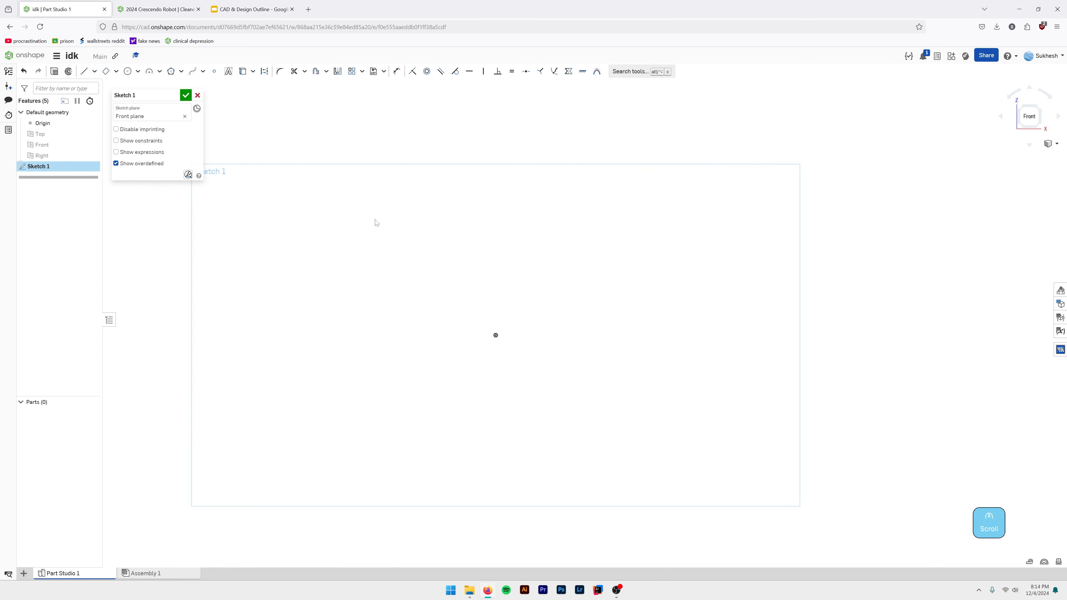
middle_click_drag(406, 232, 399, 201)
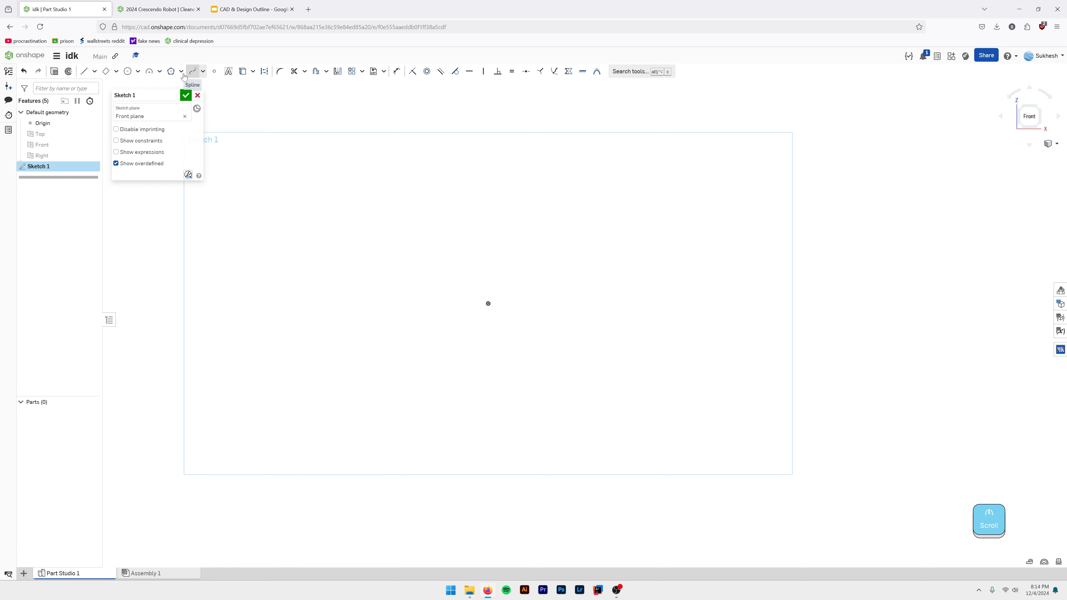
left_click(160, 72)
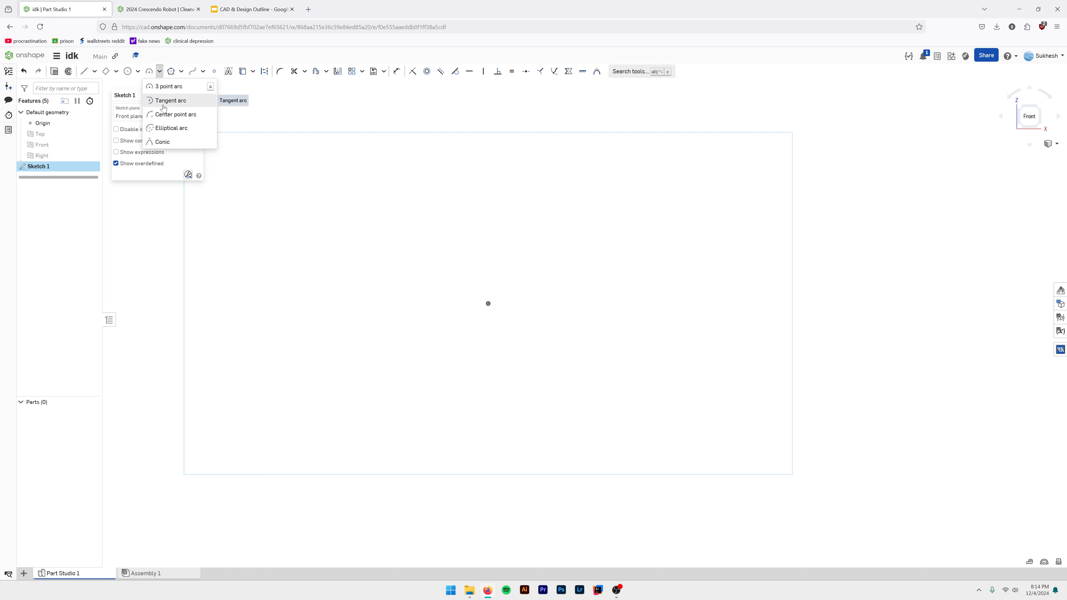
left_click(159, 72)
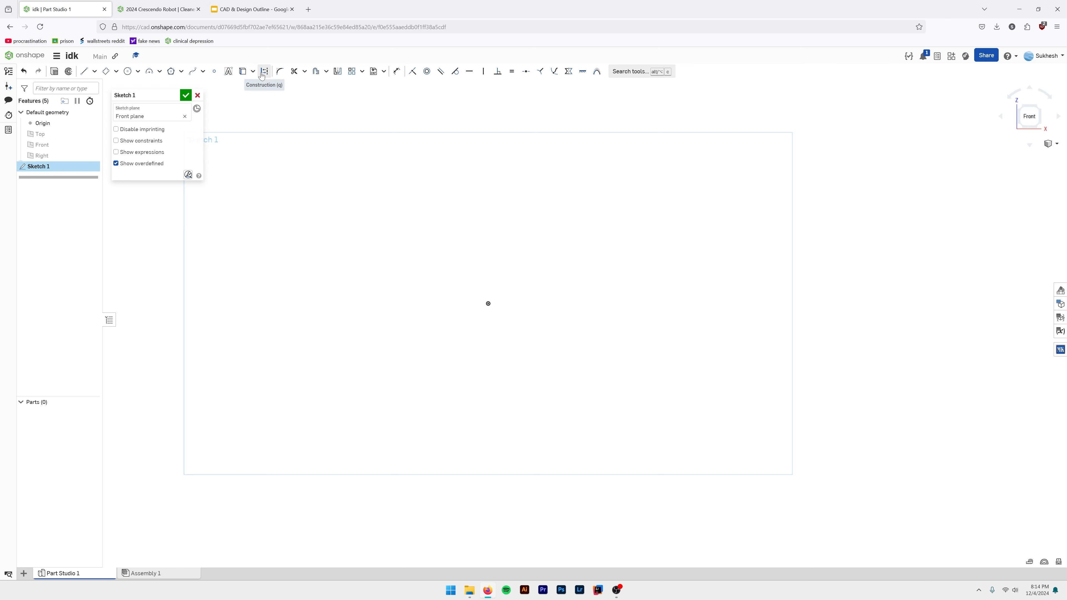
middle_click_drag(440, 207, 401, 232)
scroll(402, 235, "down", 3)
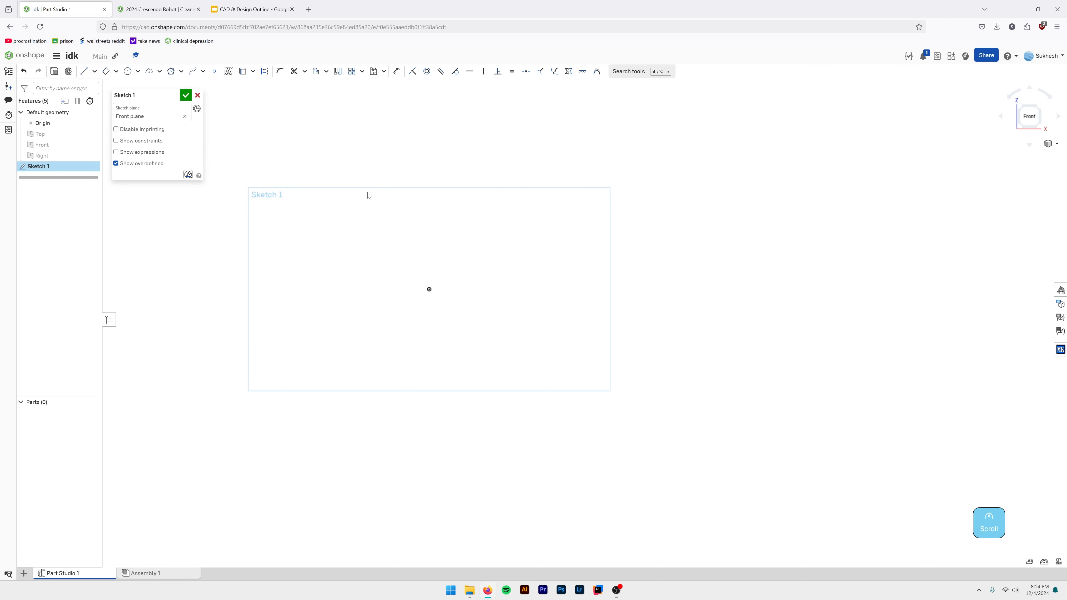
key("c")
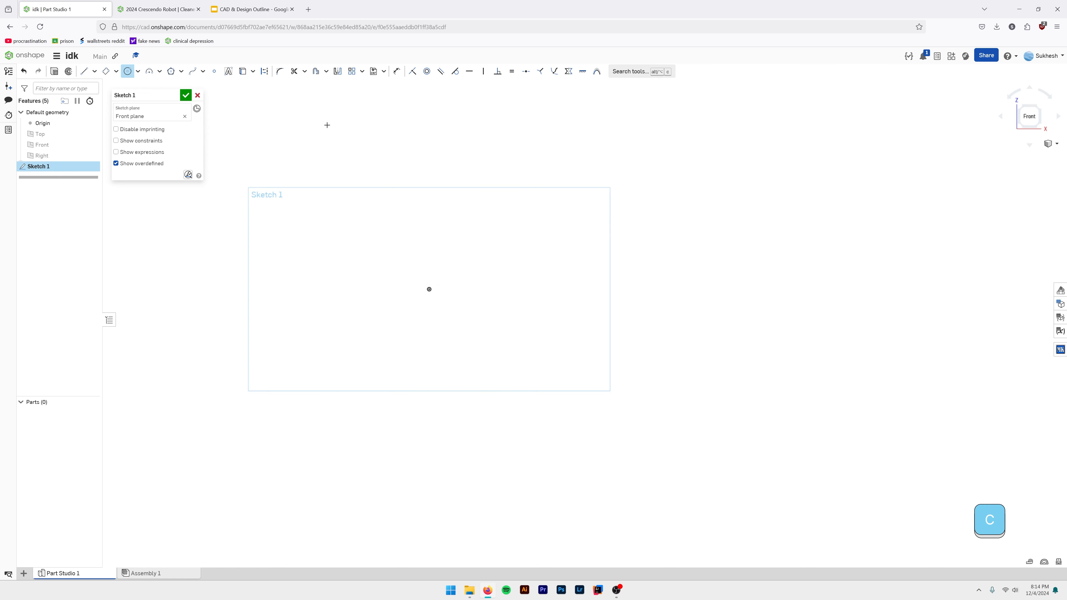
key("Escape")
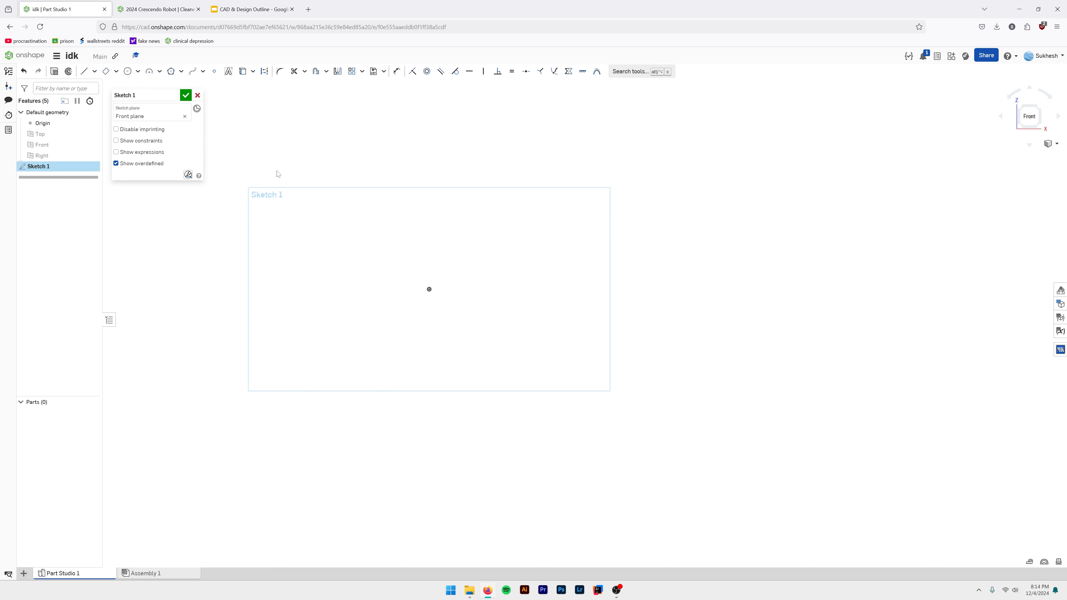
Draw a right triangle from the origin with a sloped line about 19.74 in long, a vertical side and a horizontal base.
key("l")
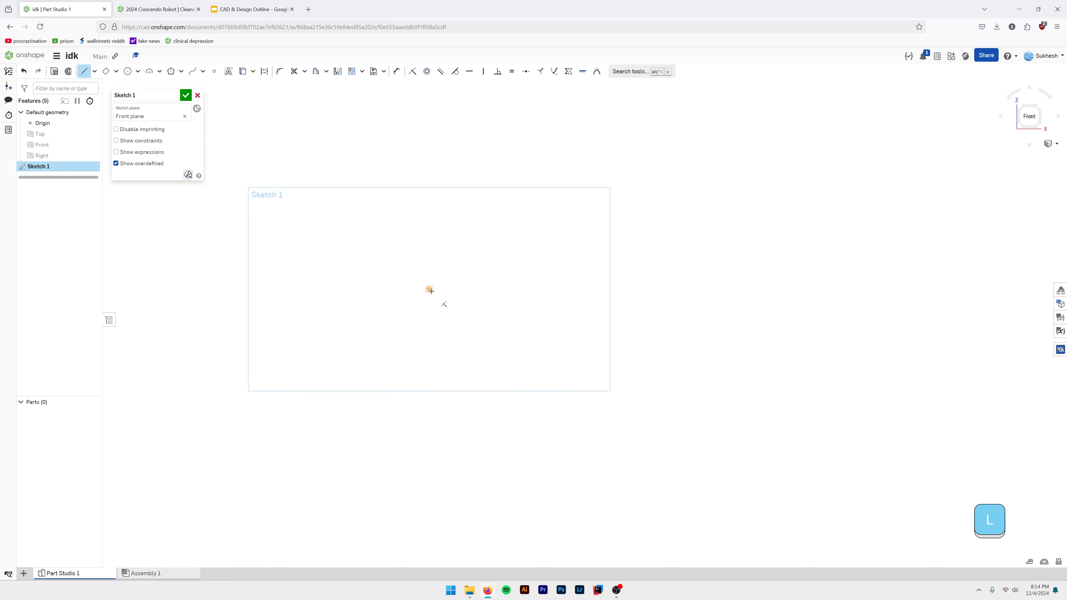
left_click(430, 290)
left_click(602, 150)
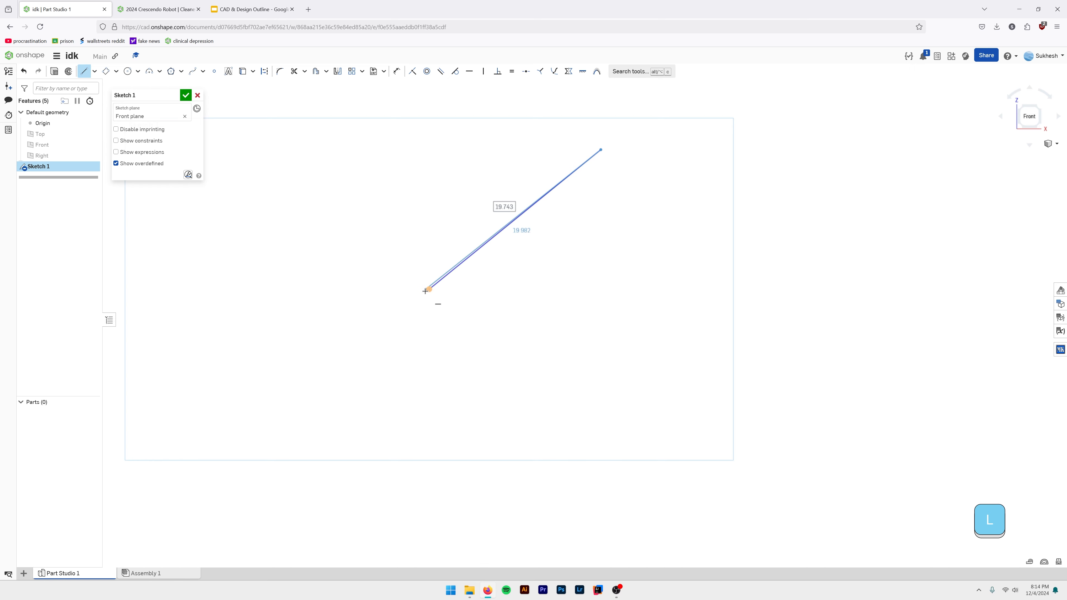
left_click(599, 290)
left_click(429, 290)
scroll(500, 276, "up", 3)
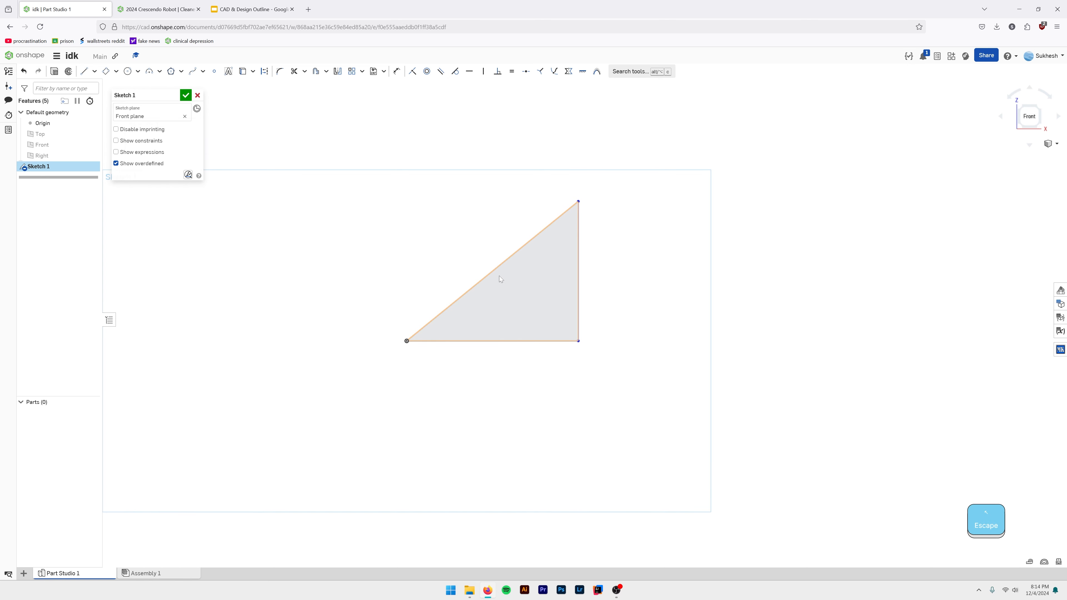
Dimension the triangle's hypotenuse as 20 in and delete that dimension.
key("d")
left_click(494, 266)
left_click(439, 218)
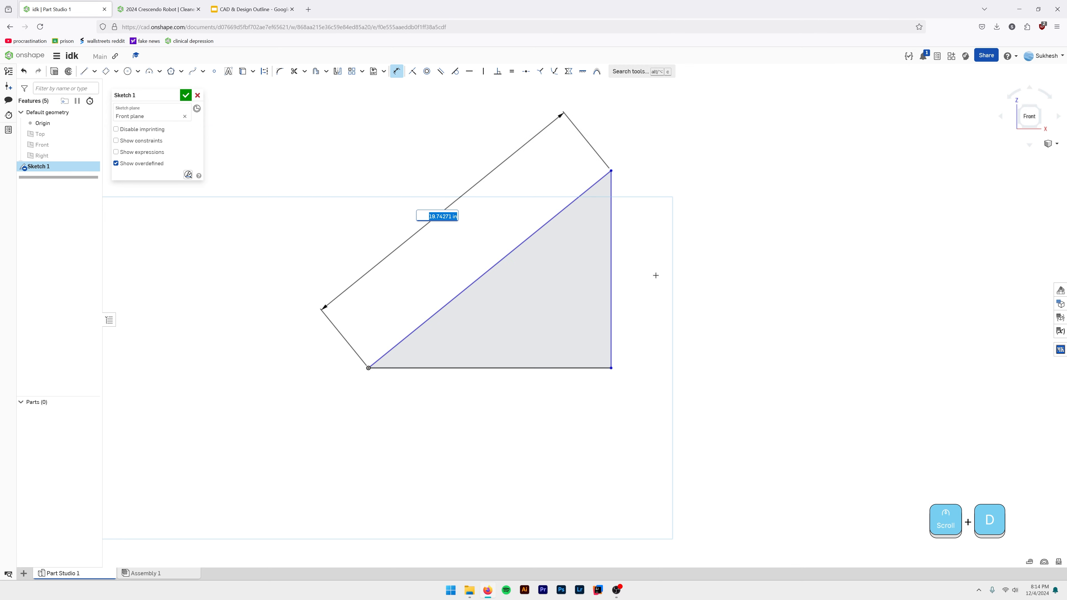
type("20")
key("Return")
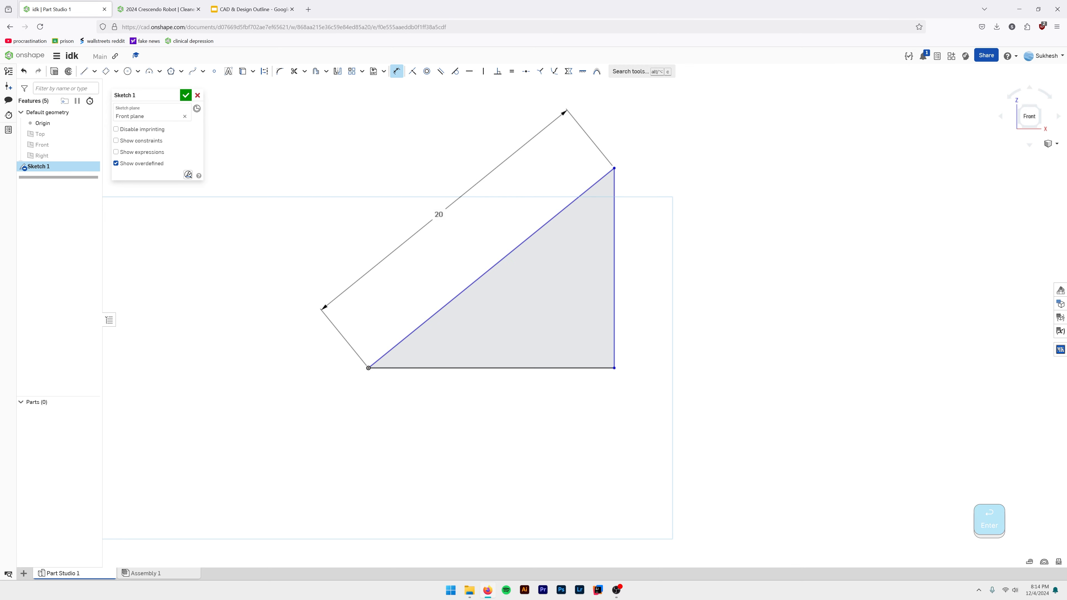
key("Escape")
left_click(439, 216)
key("Delete")
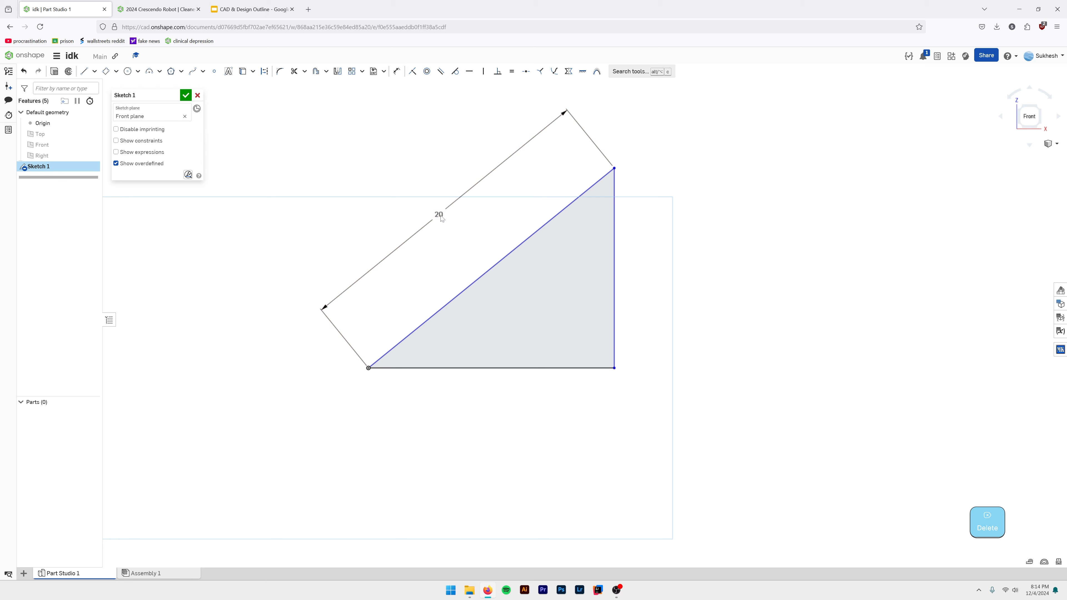
Add a new length dimension beside the triangle's hypotenuse.
key("d")
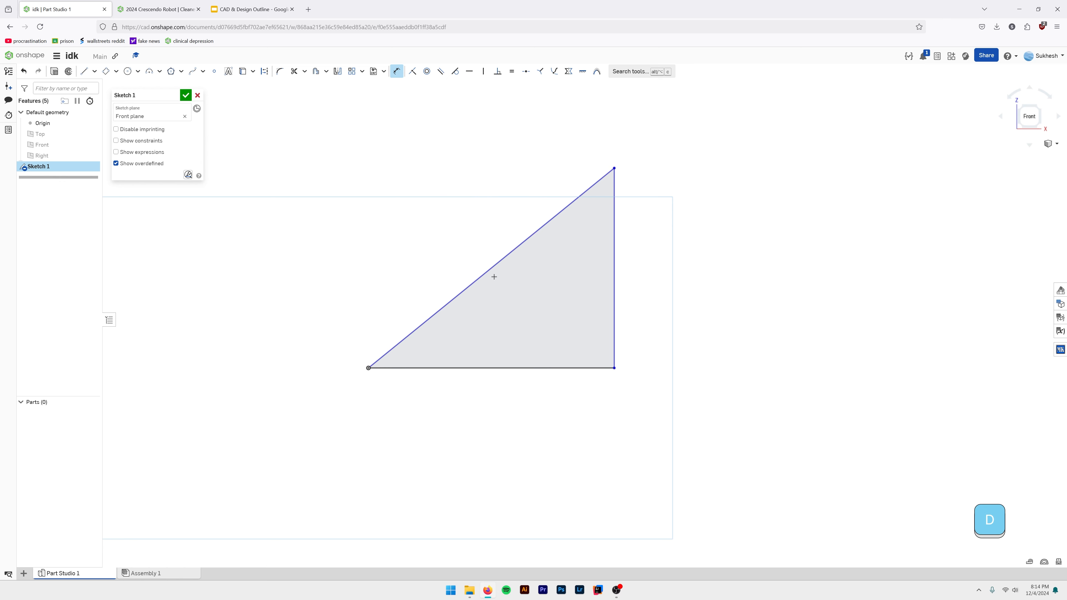
left_click(481, 271)
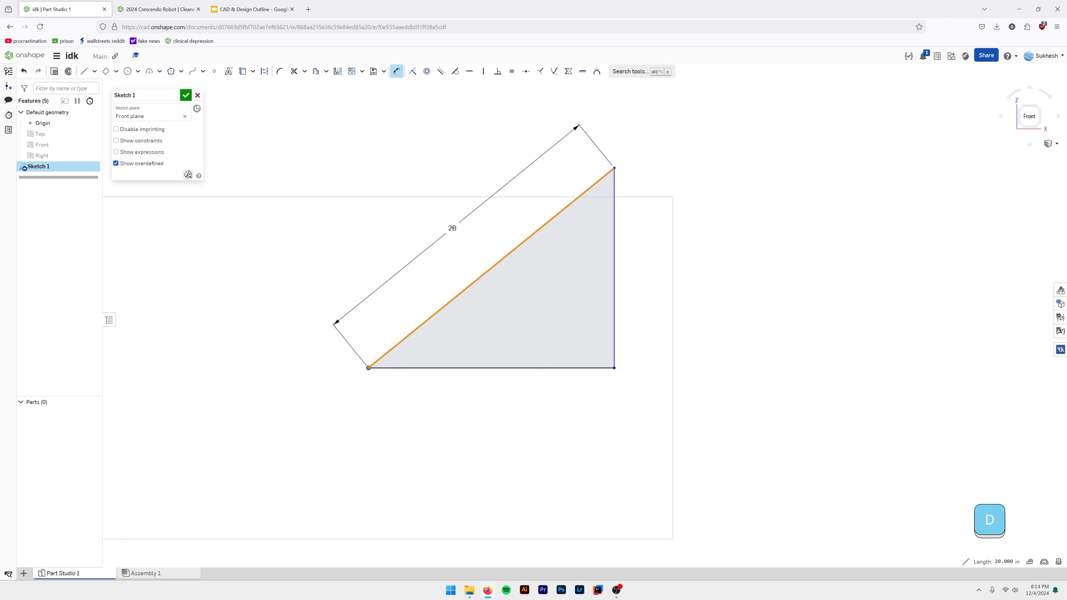
left_click(453, 227)
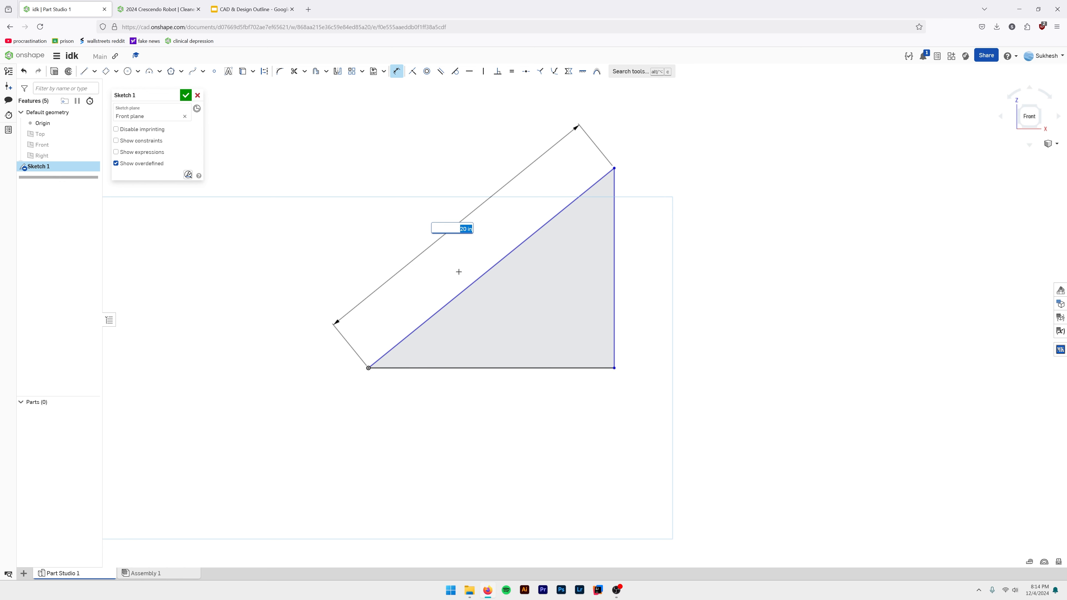
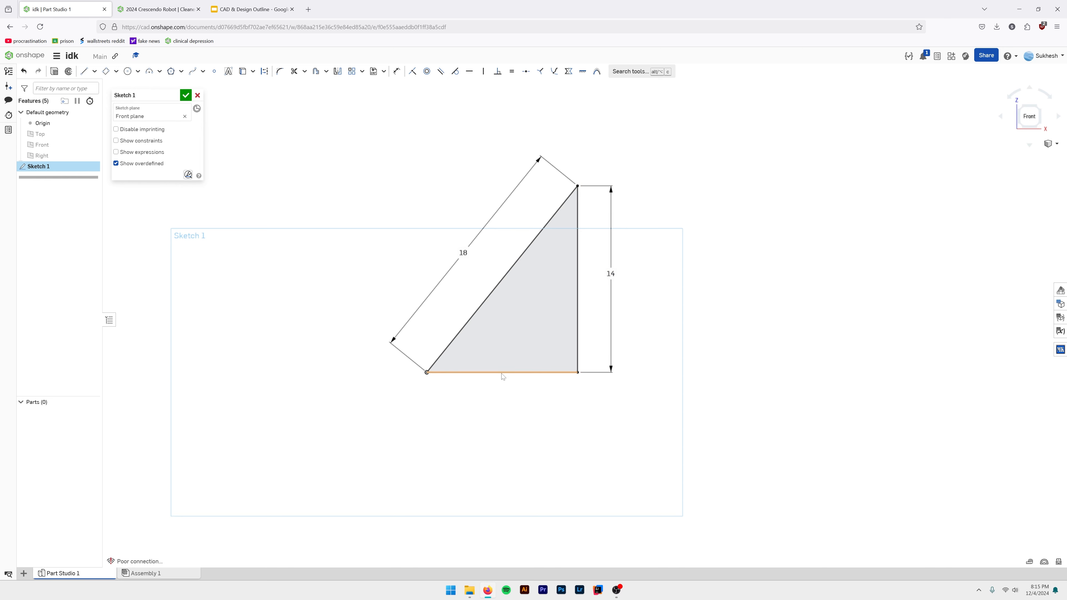
Add a driven length dimension below the triangle's base, move it closer to the line and delete it.
key("d")
left_click(501, 373)
left_click(495, 451)
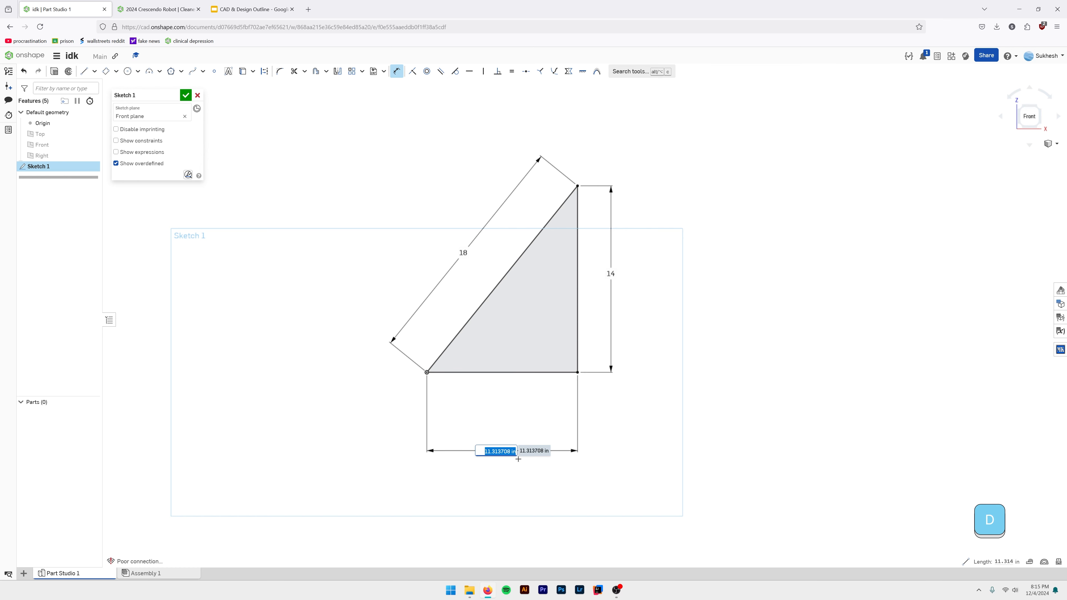
key("Return")
left_click_drag(496, 449, 502, 408)
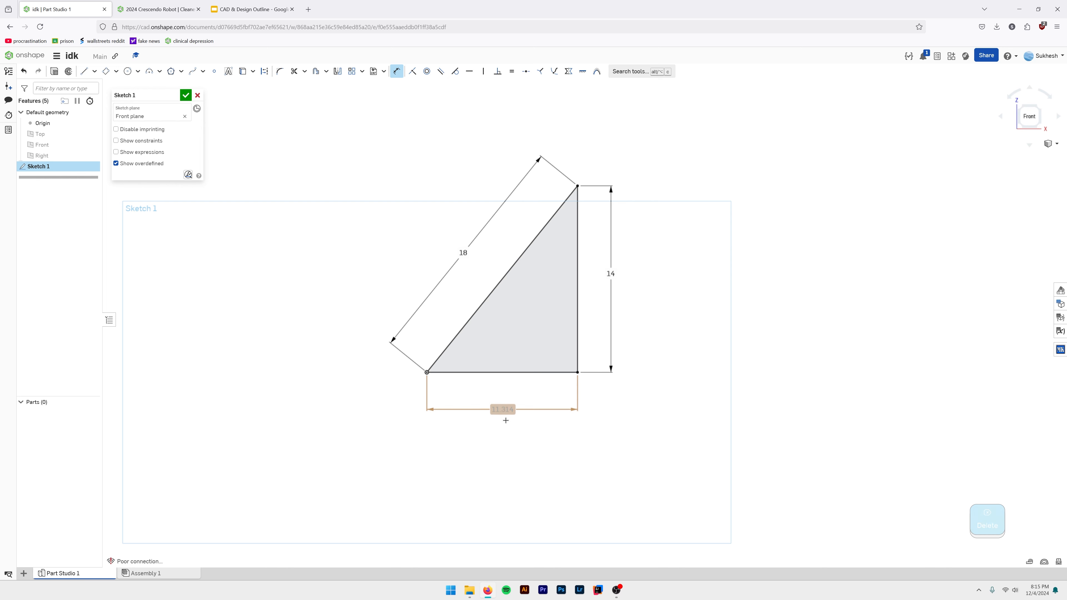
left_click(503, 410)
key("Delete")
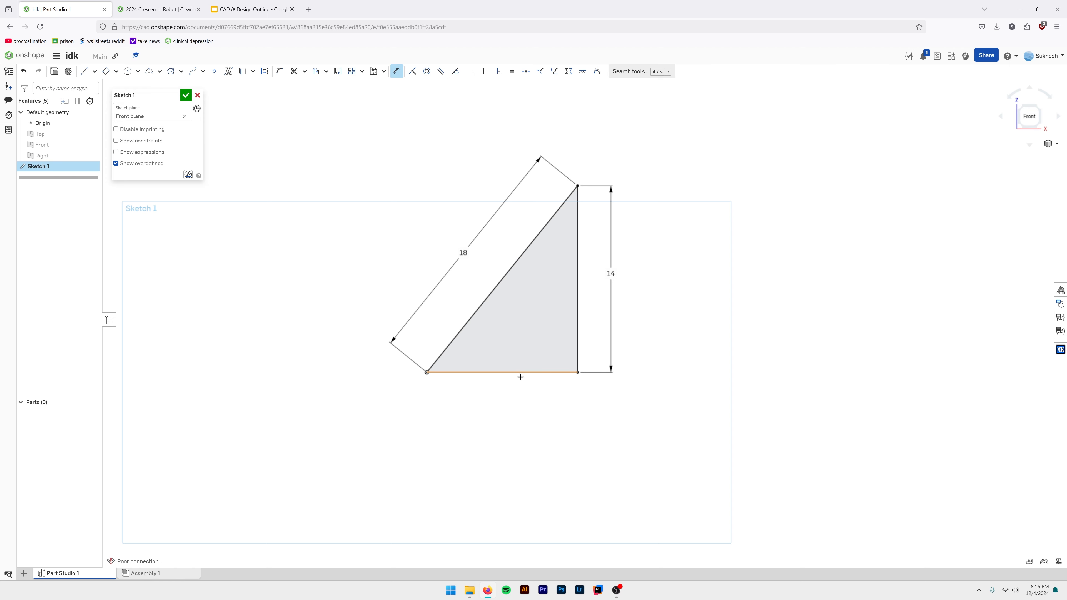
Place another driven dimension on the triangle's base and remove it again.
left_click(504, 372)
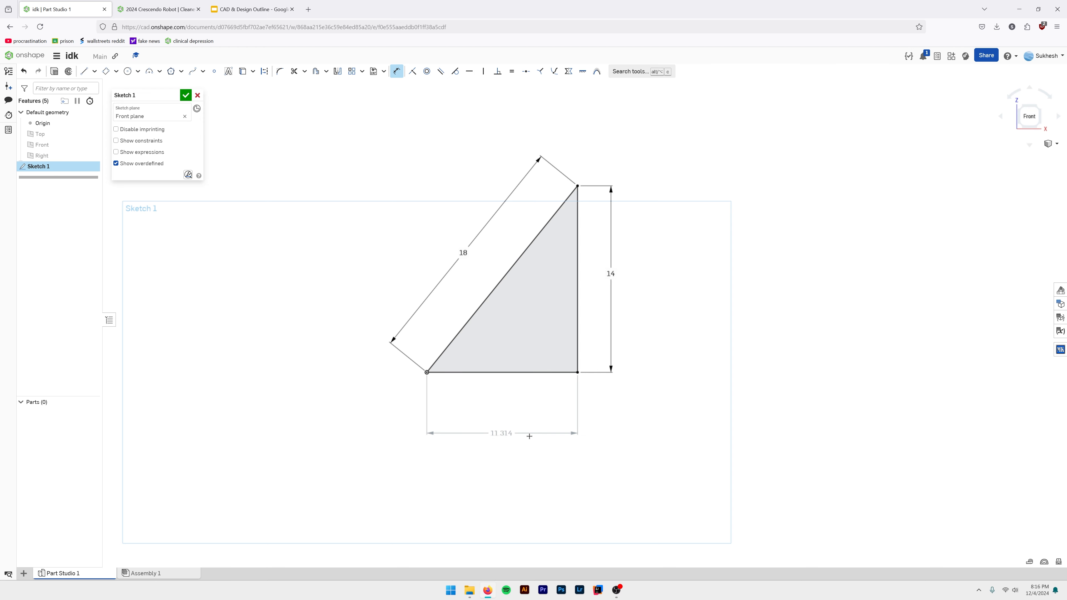
key("Escape")
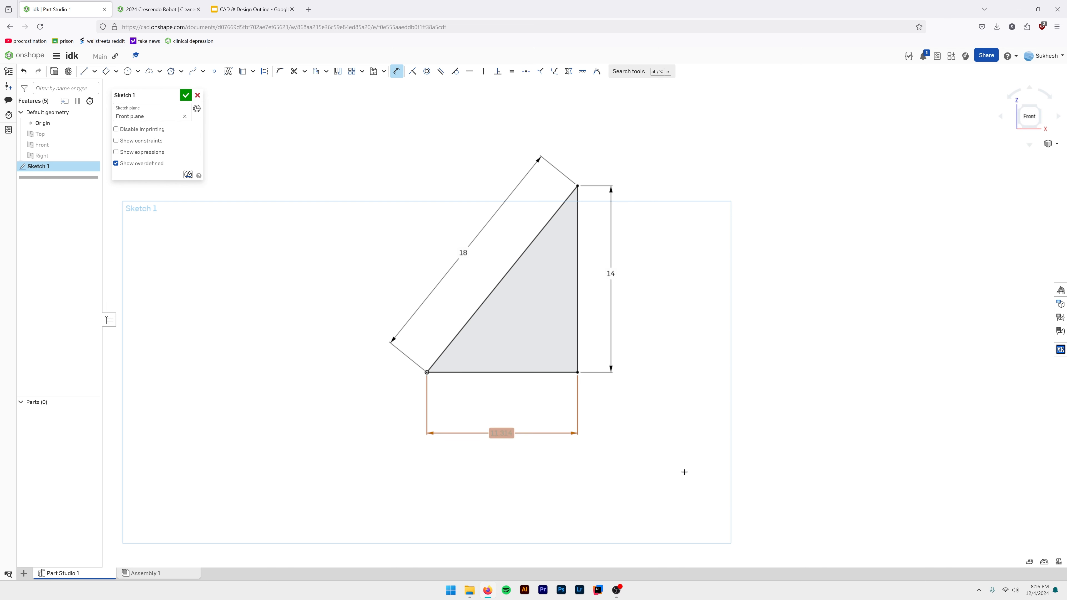
key("Delete")
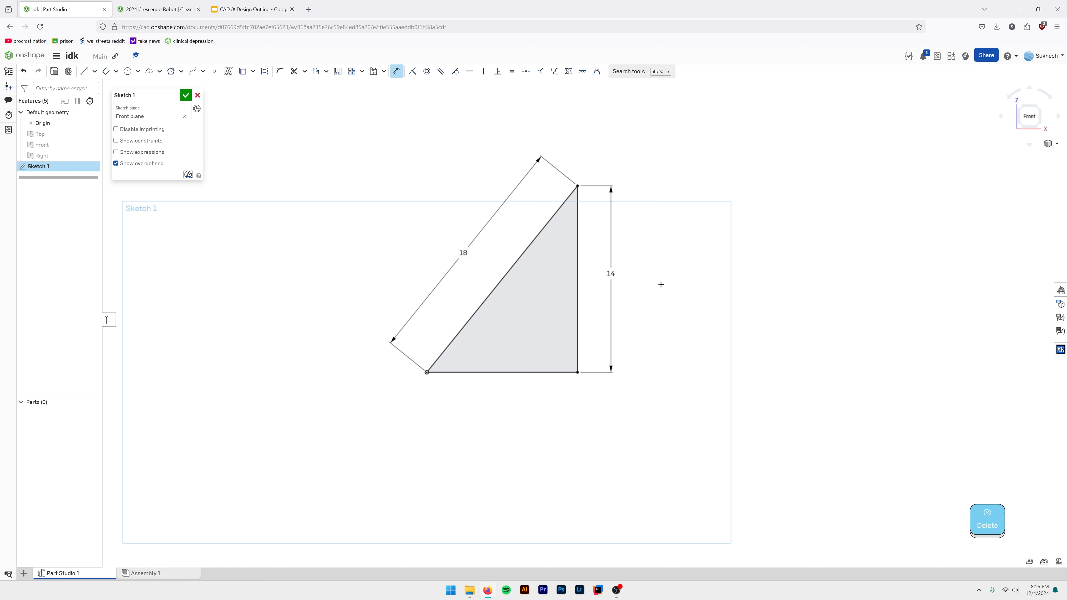
Move the hypotenuse's 18 in dimension closer to the triangle's sloped side.
mouse_move(466, 217)
middle_mouse_down()
mouse_move(524, 276)
mouse_move(480, 245)
middle_mouse_up()
key("Escape")
middle_click_drag(504, 303, 554, 339)
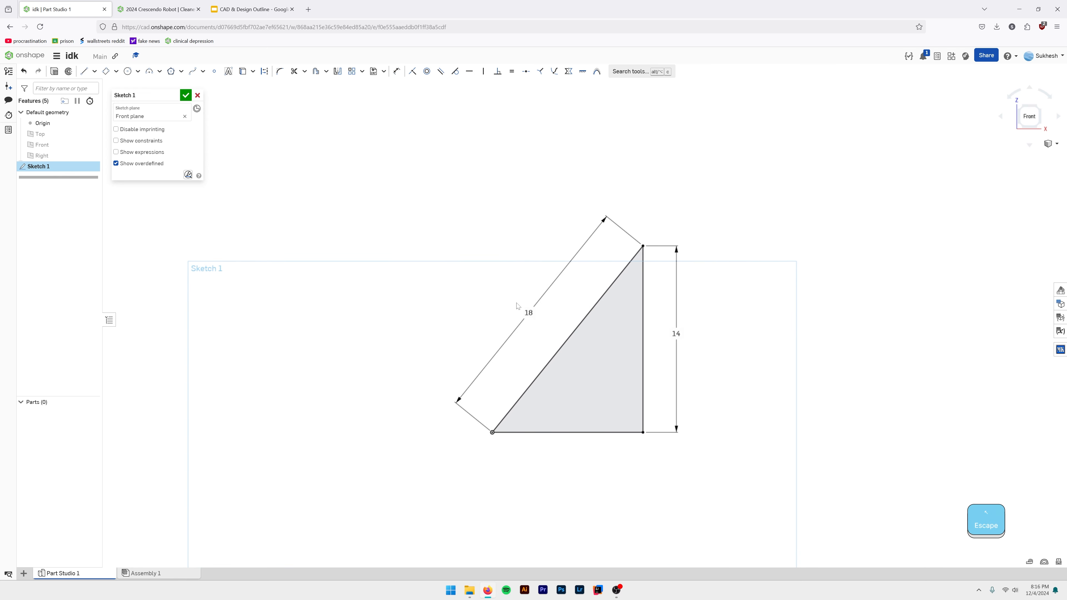
left_click_drag(526, 311, 558, 327)
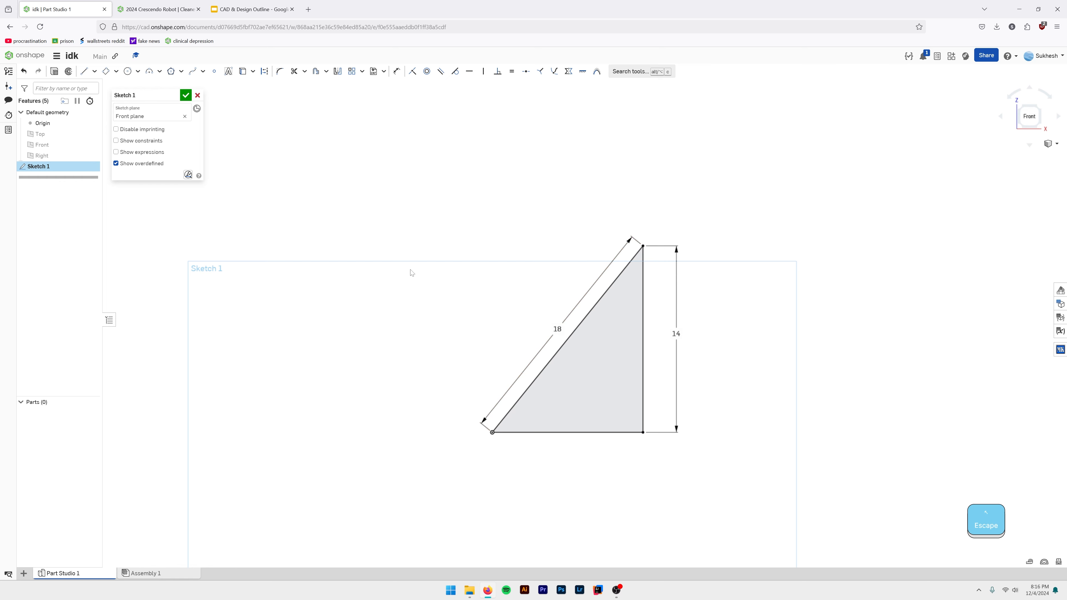
key("c")
key("Escape")
Switch to the CAD & Design Outline slides and highlight the Sketch constraints item under Part Making.
left_click(252, 9)
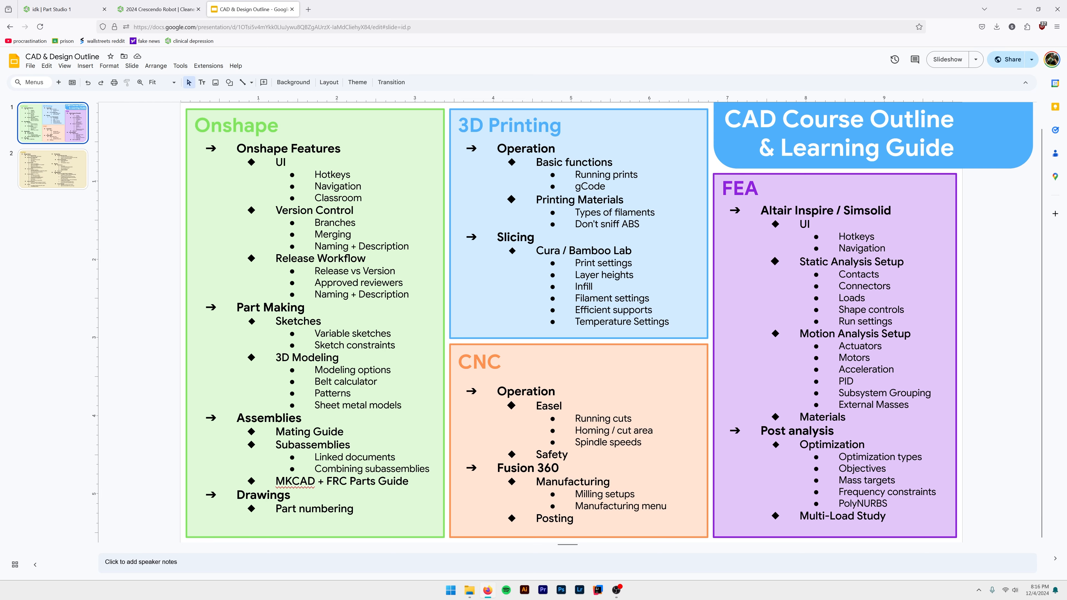
mouse_move(398, 345)
left_mouse_down()
mouse_move(315, 345)
mouse_move(387, 333)
left_mouse_up()
left_click(340, 346)
left_click_drag(320, 345, 396, 345)
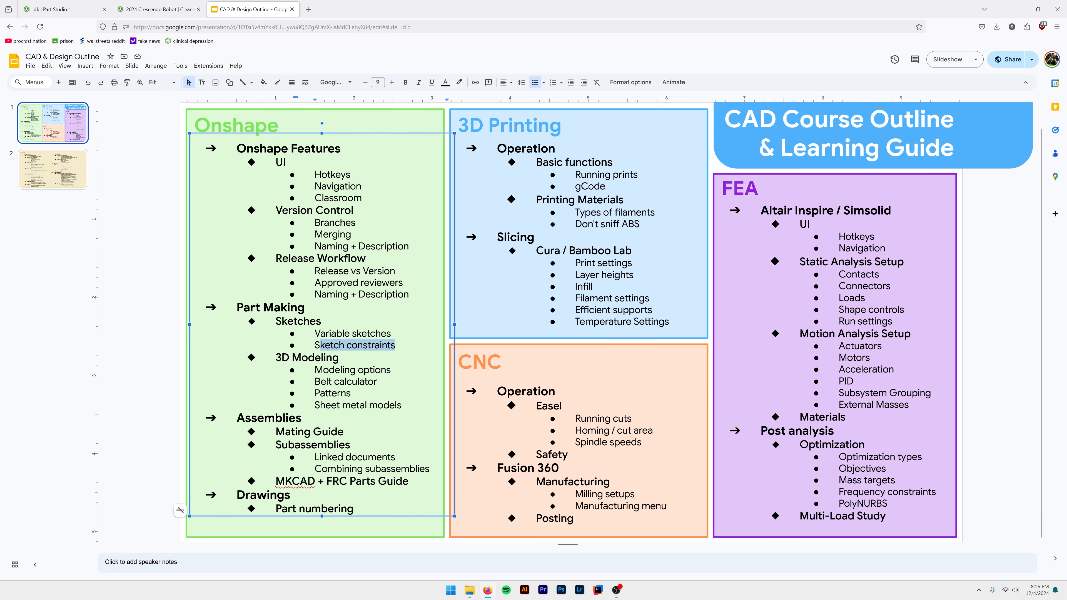
Switch back to the idk Part Studio and draw a steep line about 8.2 in long to the upper left of the triangle.
left_click(63, 8)
scroll(485, 329, "up", 2)
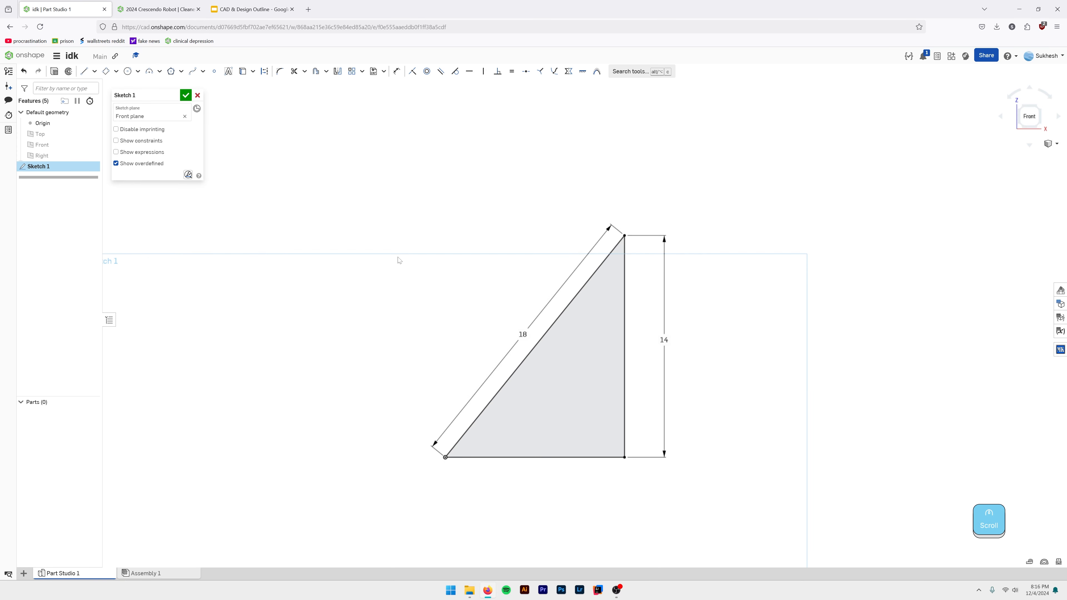
key("l")
left_click(400, 296)
left_click(423, 169)
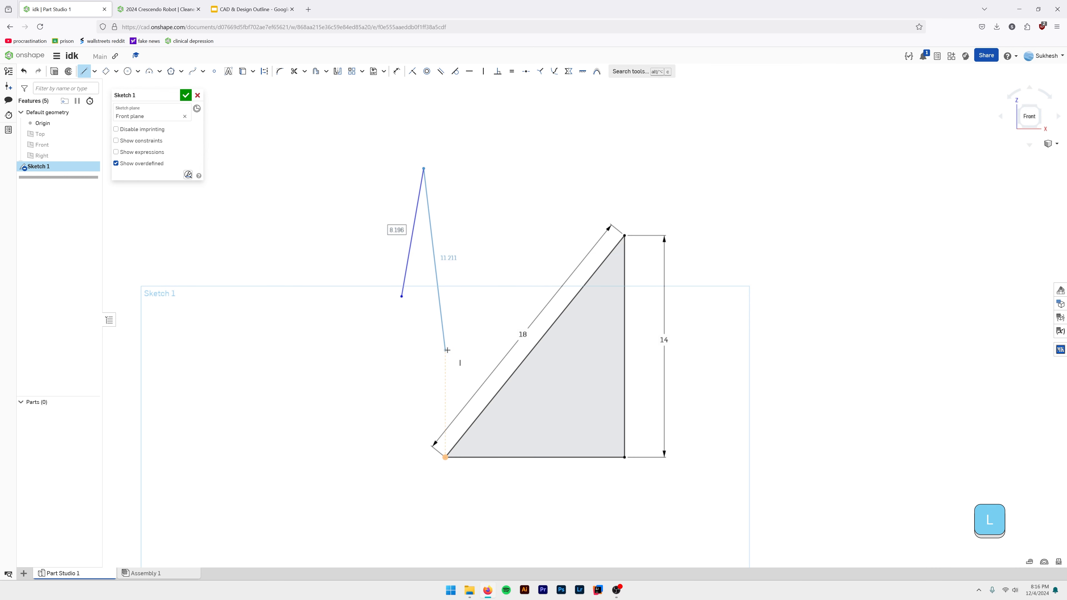
key("Escape")
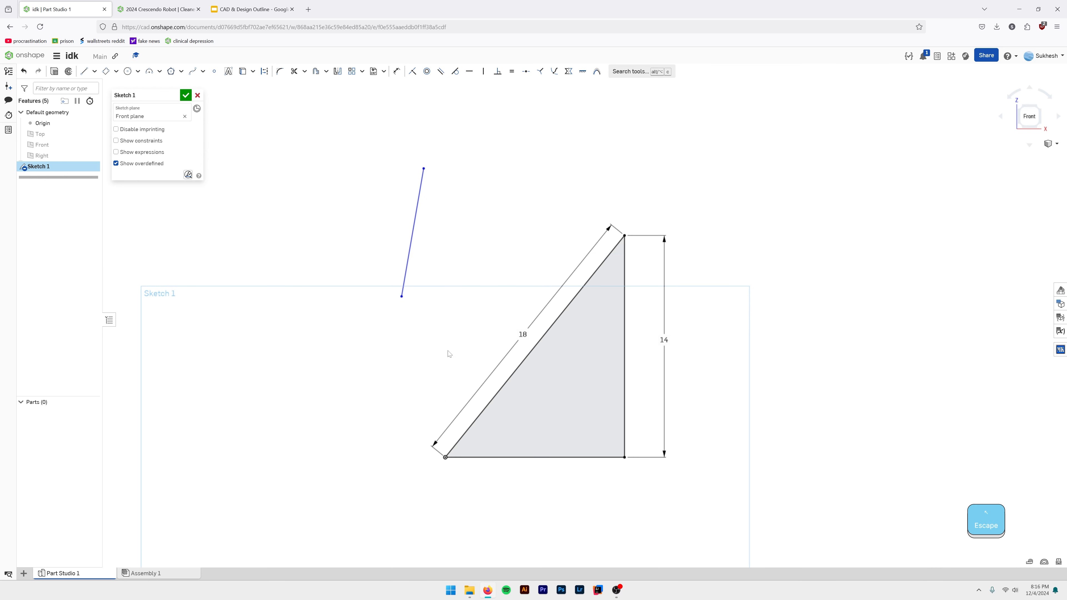
Dimension the new steep line's length as 8 in.
key("d")
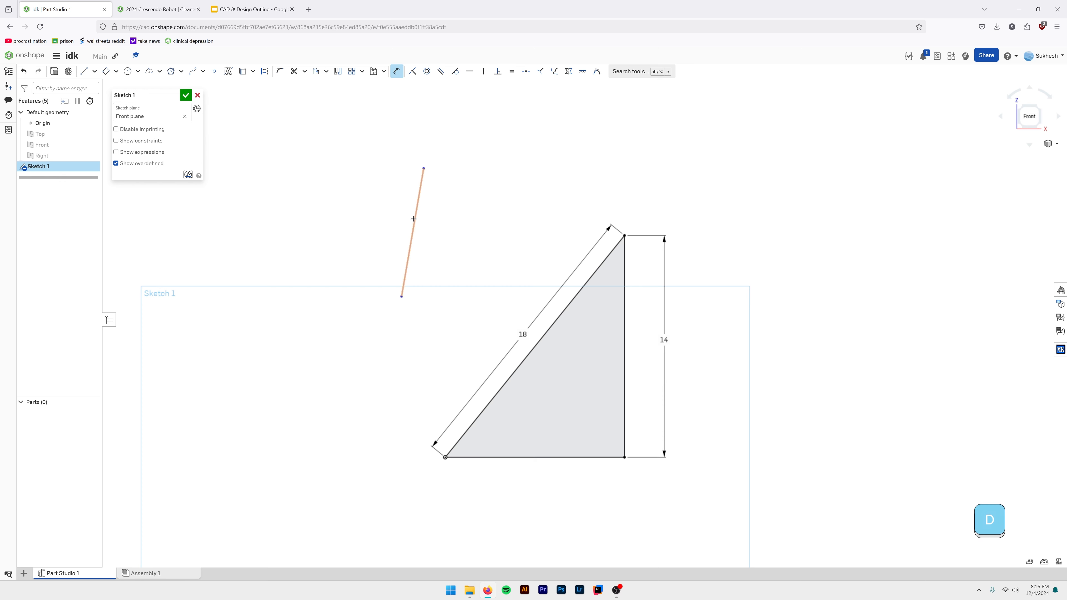
left_click(412, 235)
left_click(435, 239)
type("8")
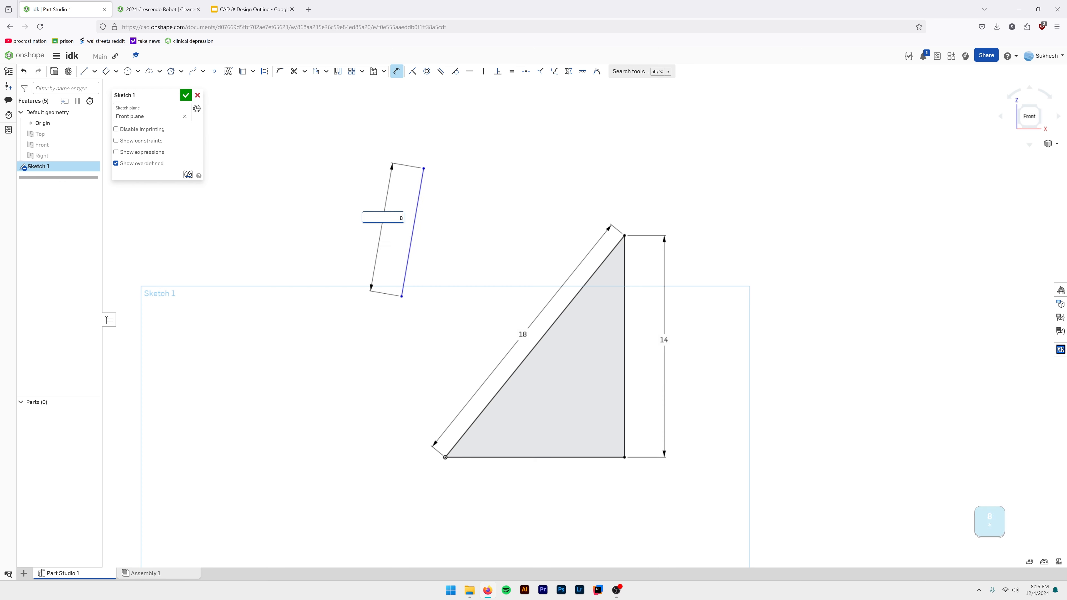
key("Return")
Draw a circle centred on the 8 in line's lower endpoint and dimension its diameter as 1.5 in.
key("c")
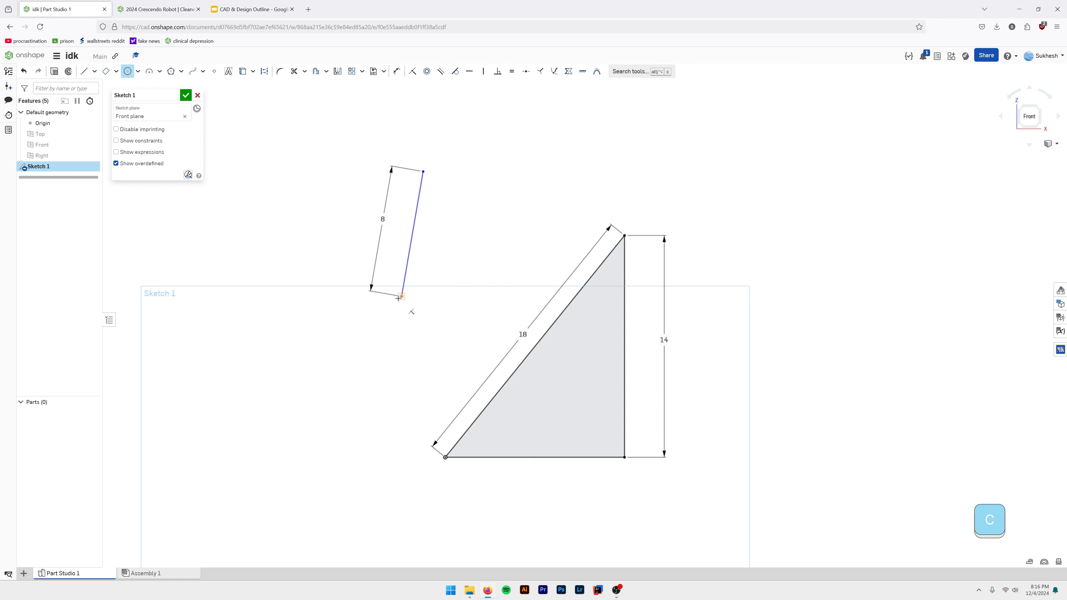
left_click(401, 296)
left_click(413, 290)
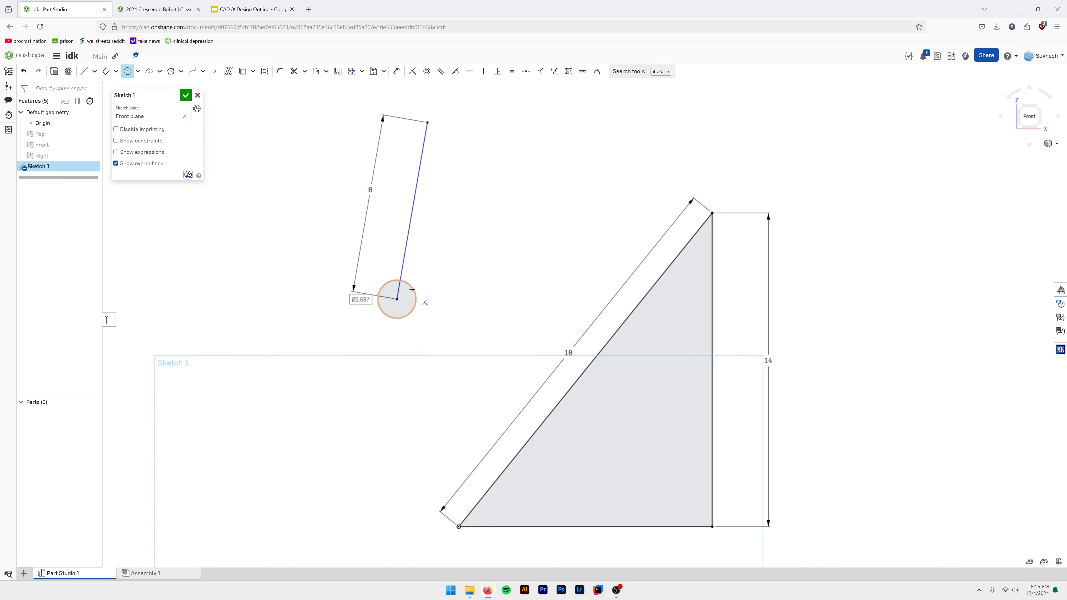
scroll(393, 328, "up", 3)
key("d")
left_click(395, 316)
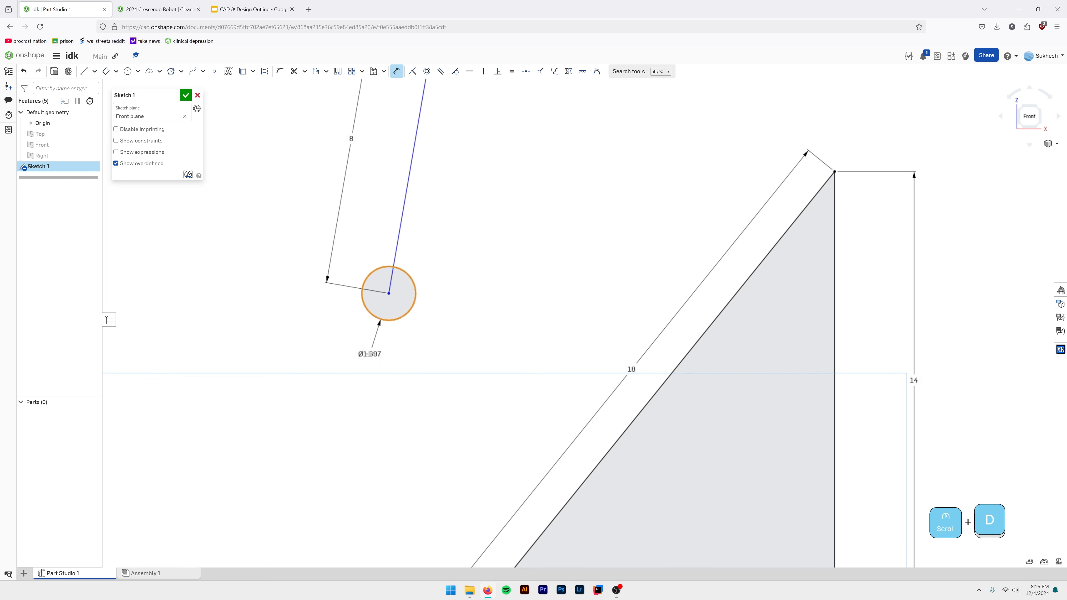
left_click(342, 355)
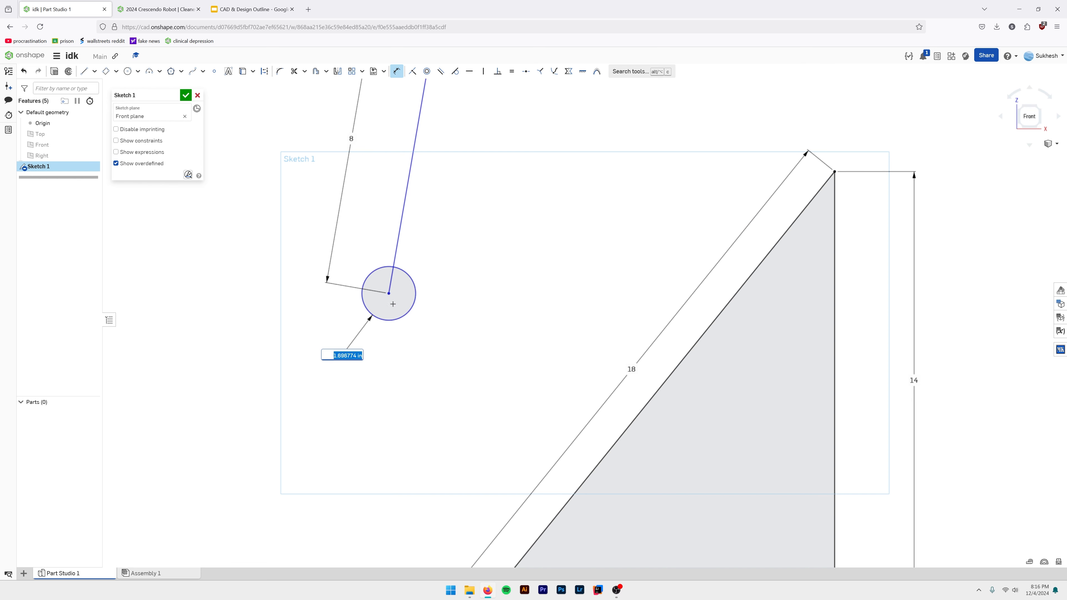
type("1.5")
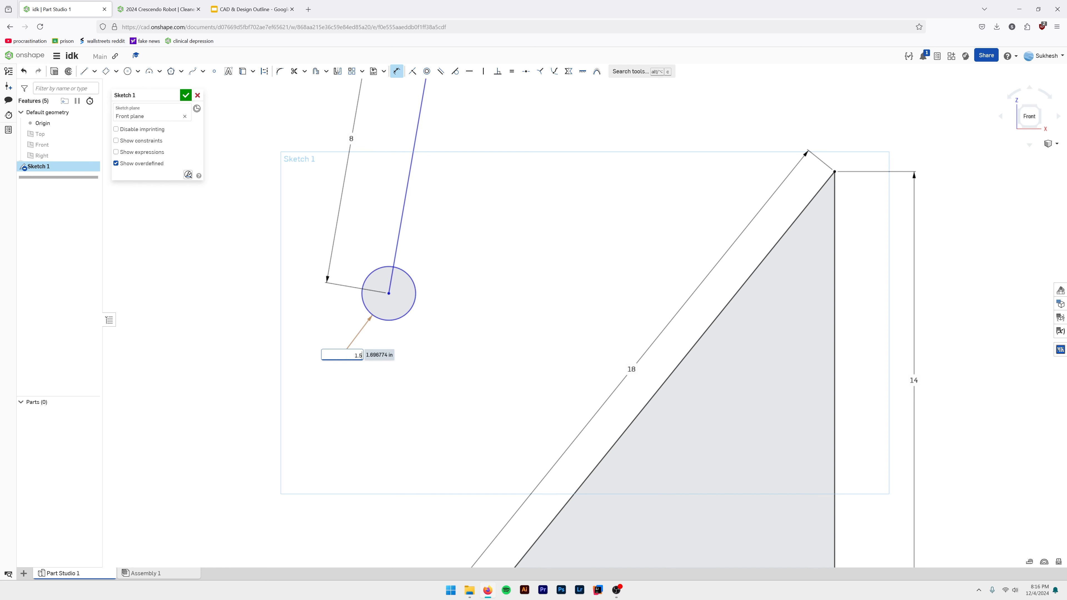
key("Return")
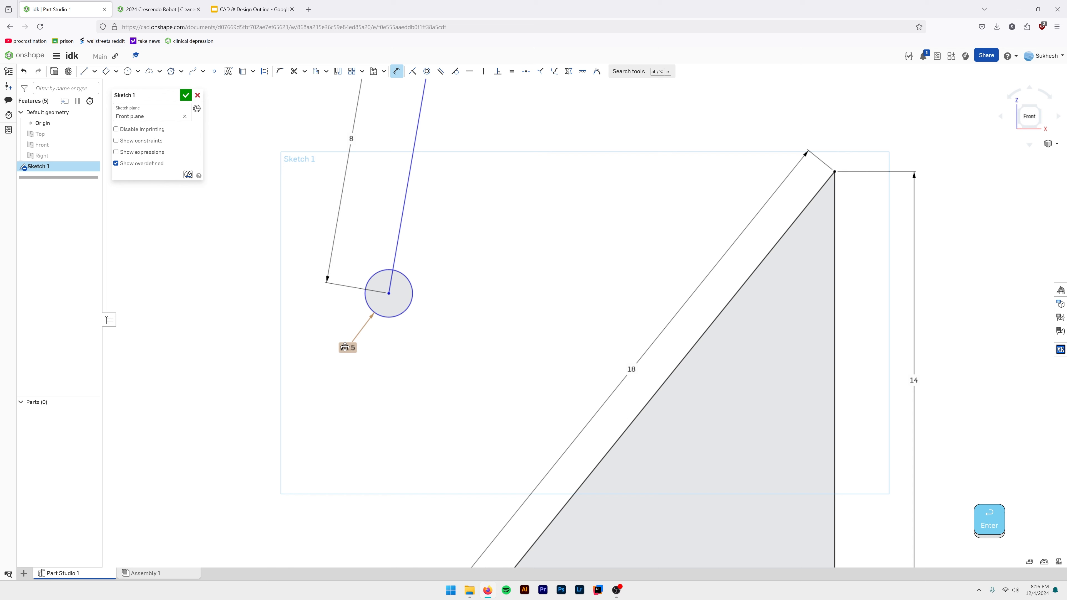
scroll(381, 339, "down", 3)
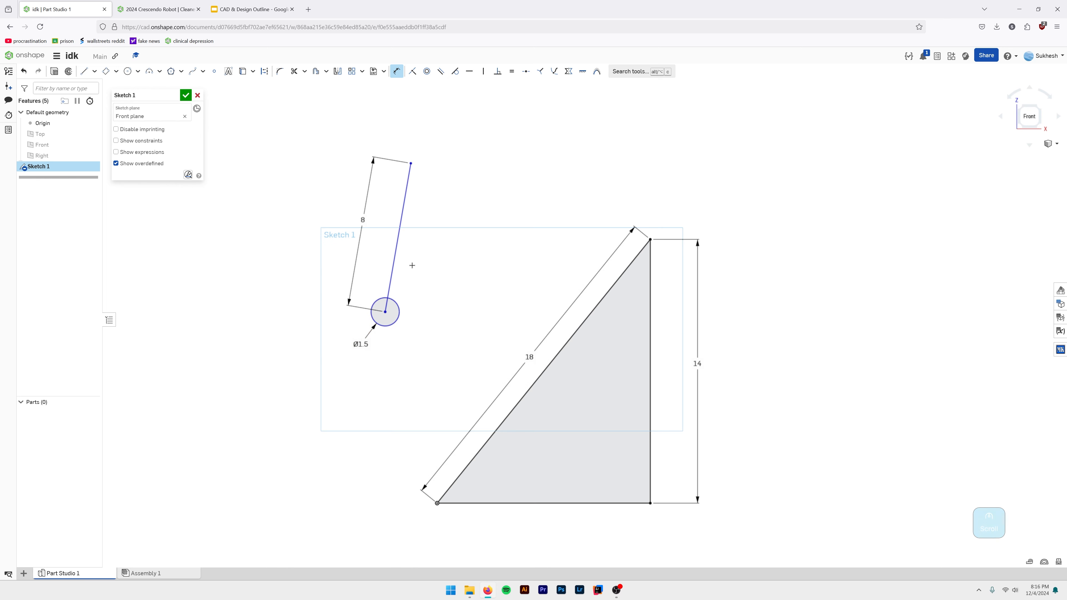
Draw a second circle centred on the 8 in line's upper endpoint and dimension its diameter as 1.5 in.
scroll(412, 265, "up", 3)
key("c")
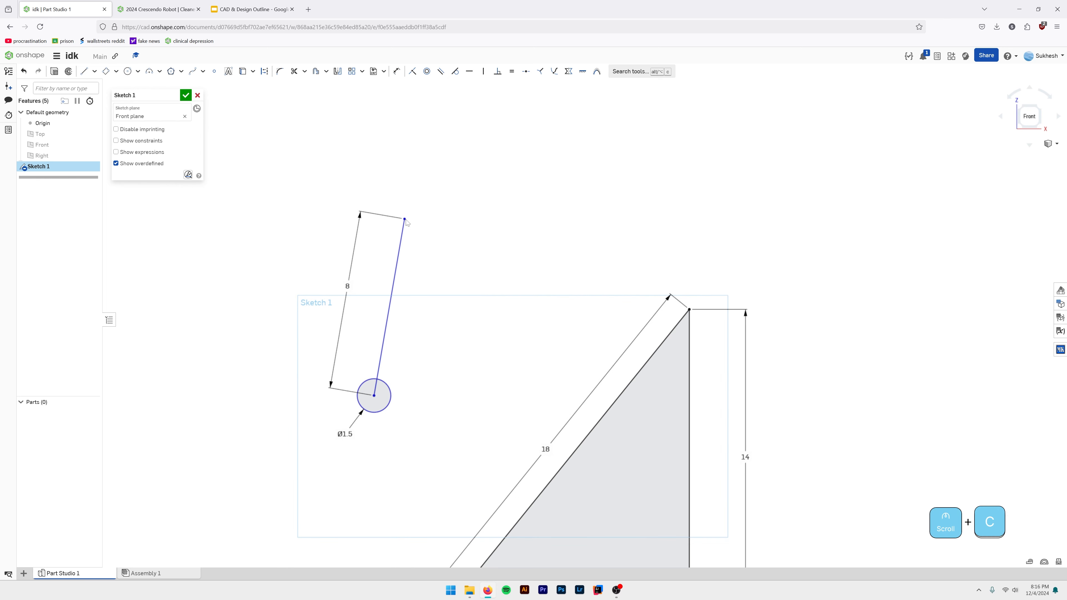
left_click(405, 219)
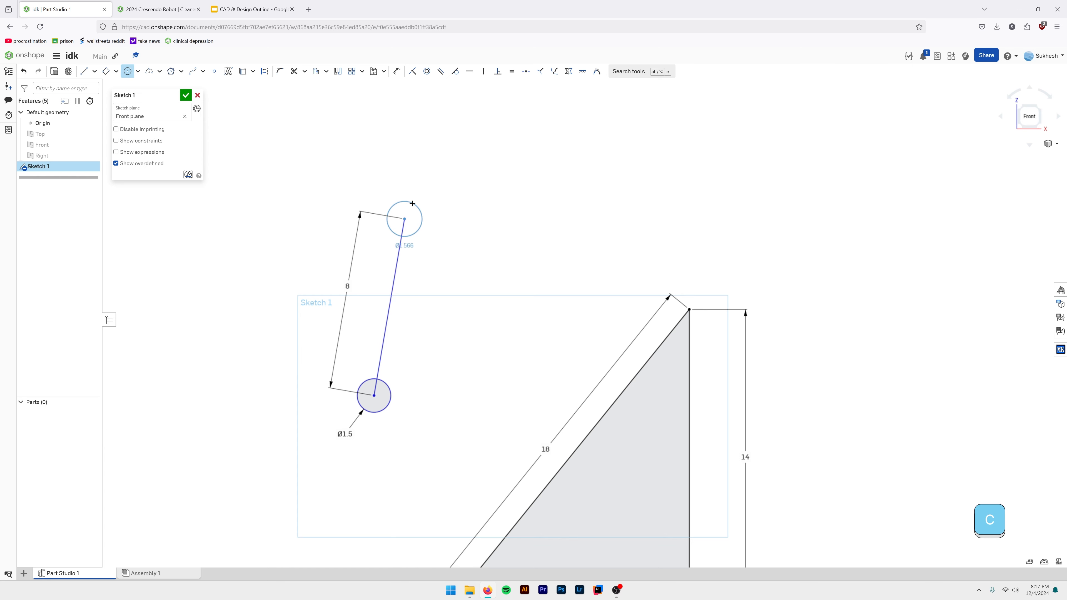
left_click(412, 203)
key("d")
left_click(415, 205)
left_click(492, 166)
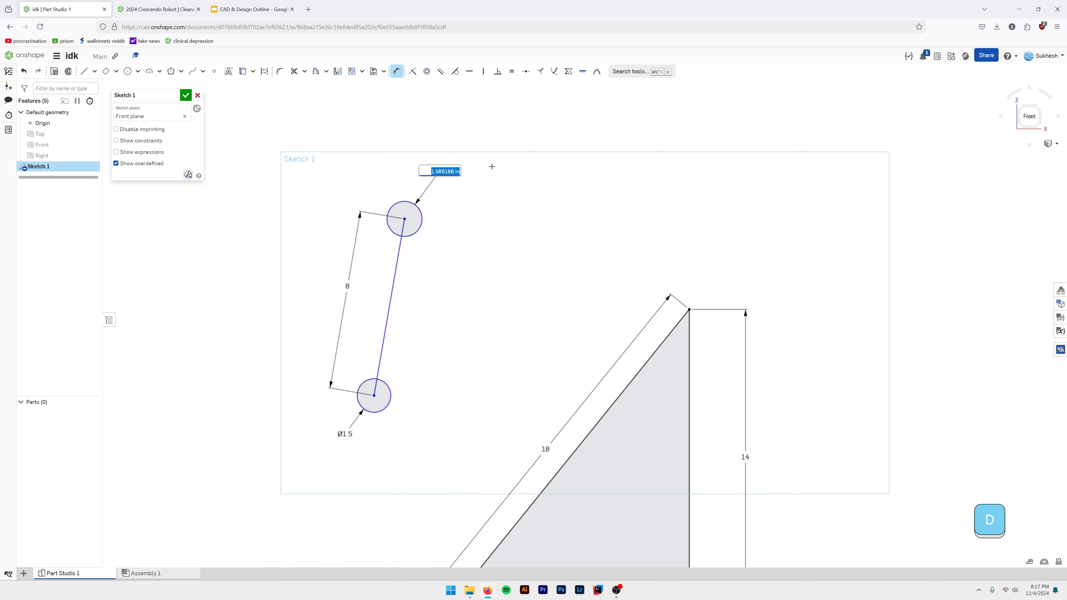
type("1.5")
key("Return")
scroll(431, 252, "up", 3)
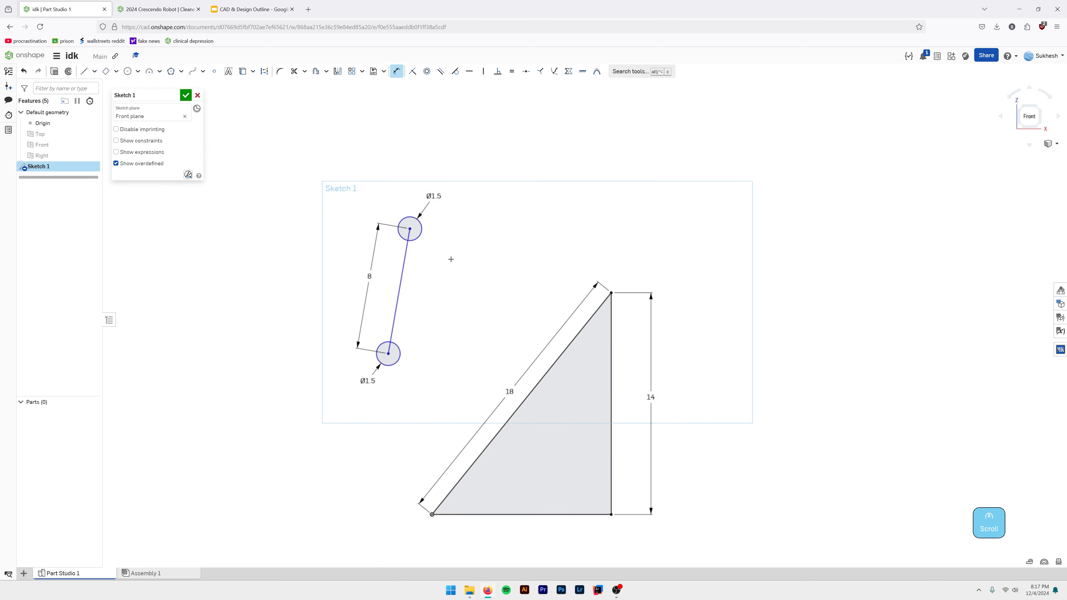
middle_click_drag(451, 259, 433, 246)
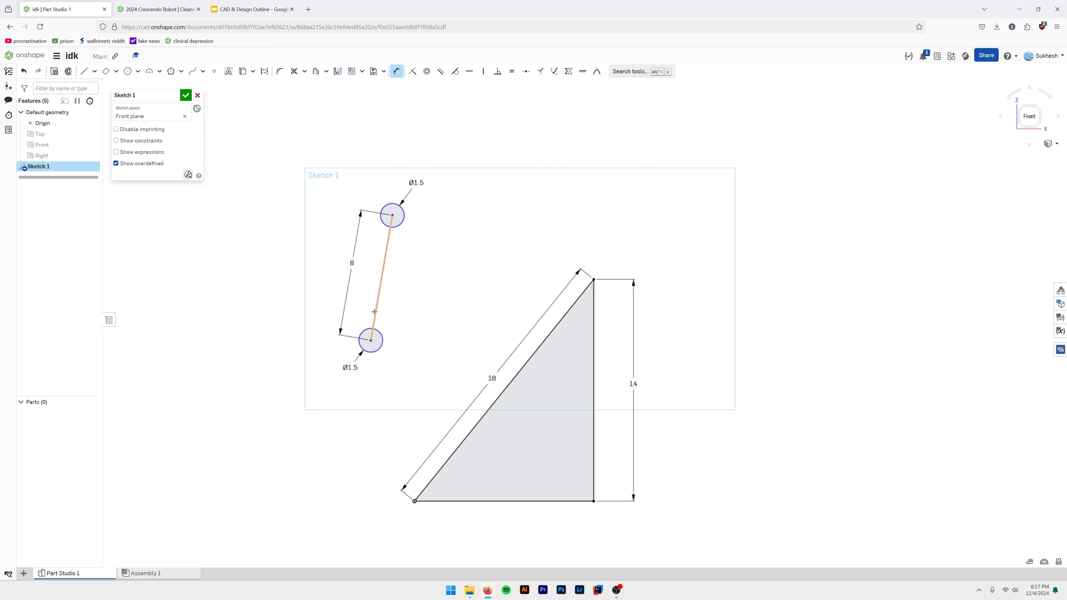
Draw an aligned rectangle about 3.42 in wide on the left side of the 8 in line, using the circle centres as corners.
left_click(105, 71)
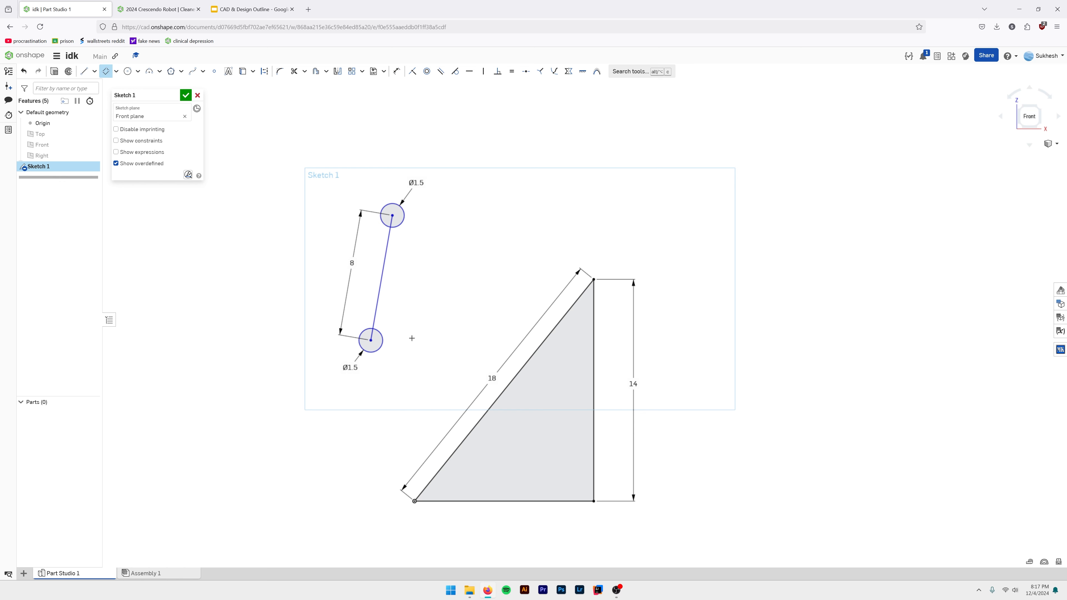
left_click(370, 341)
left_click(392, 215)
left_click(334, 234)
scroll(367, 215, "up", 3)
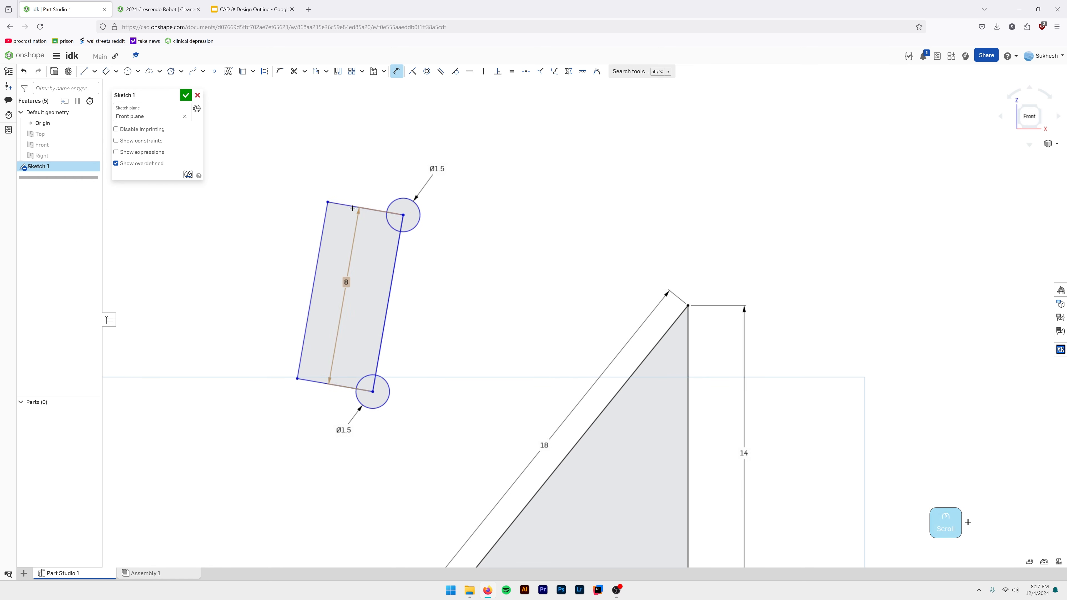
Dimension the aligned rectangle's short upper side as 3.5 in.
key("d")
left_click(366, 210)
left_click(372, 163)
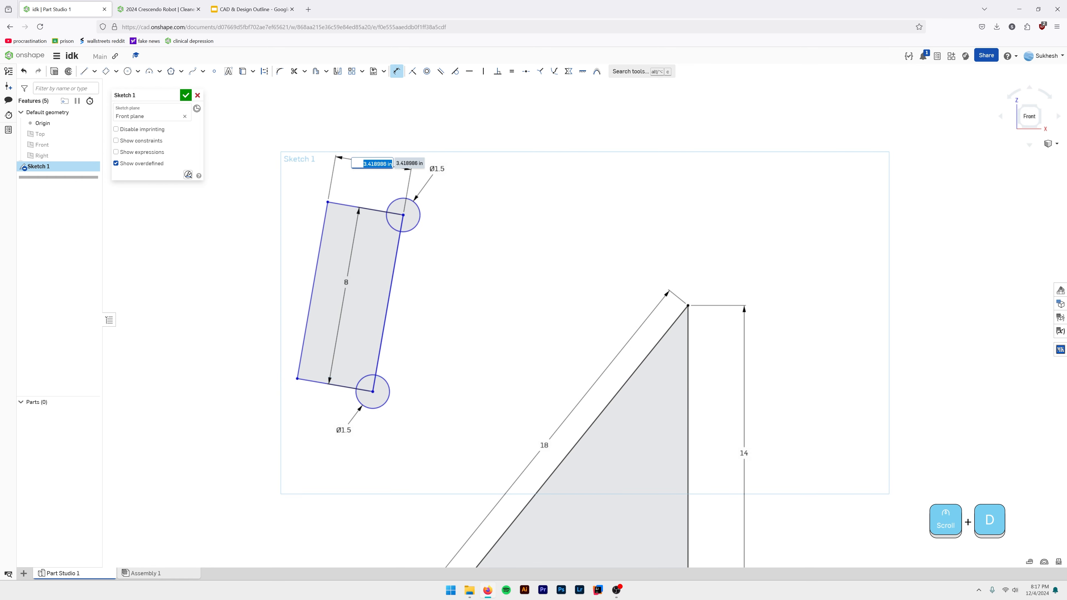
type("3.5")
key("Return")
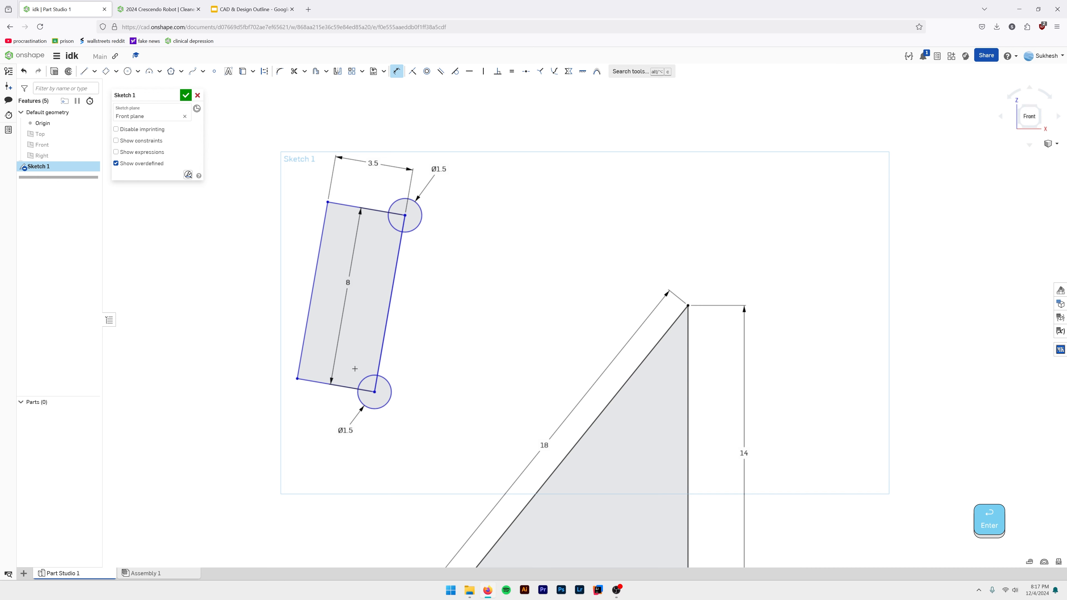
scroll(355, 369, "down", 3)
key("Escape")
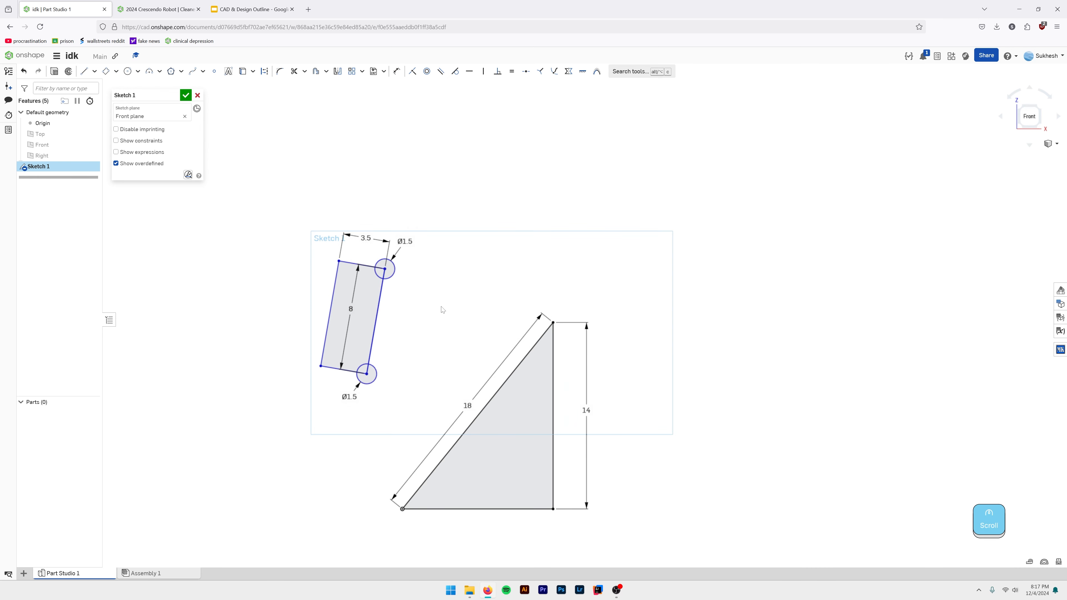
Open a new browser tab and search Google Images for "boxter car".
left_click(315, 5)
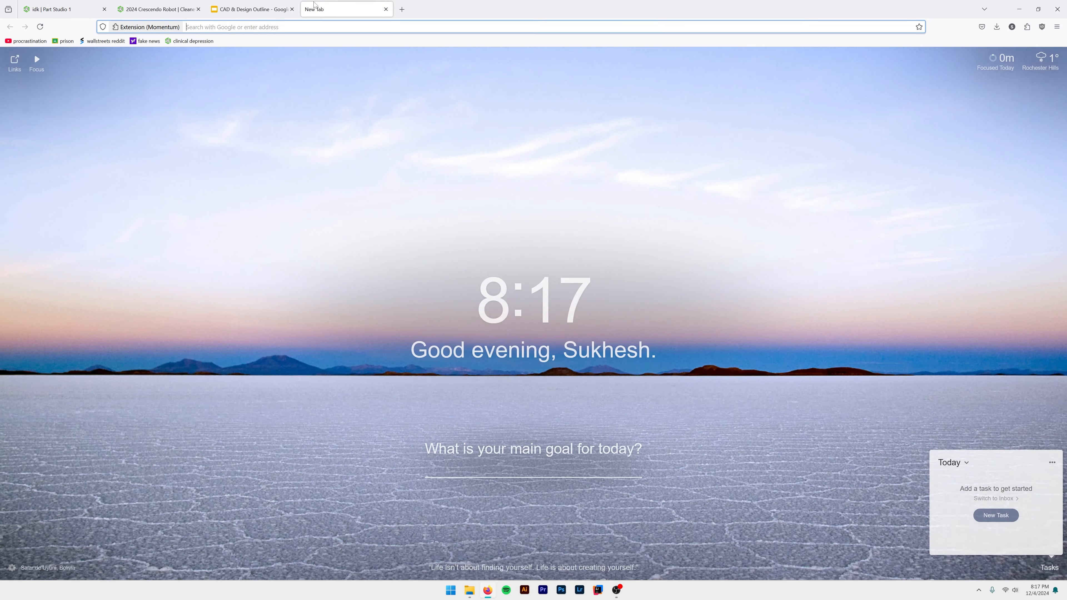
type("boxter car")
key("Return")
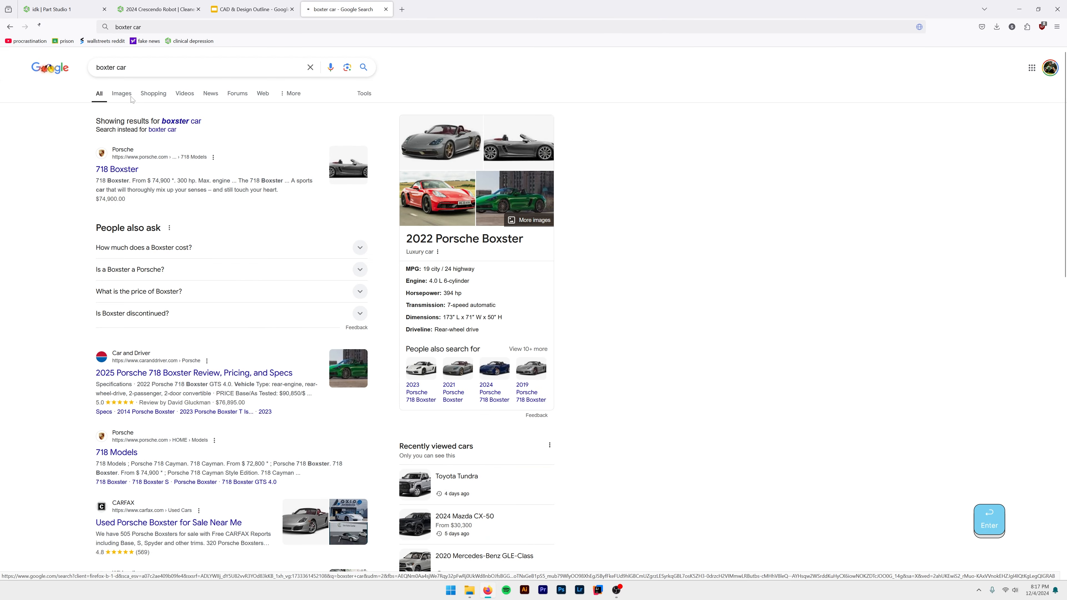
left_click(131, 97)
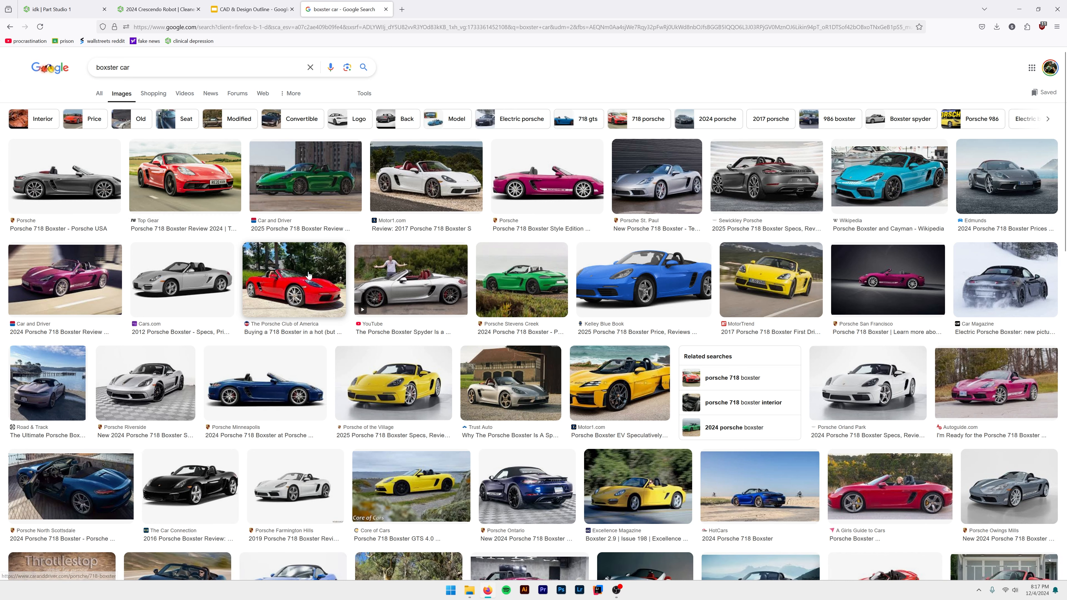
Search Google Images for "international scout" in place of the current car search.
scroll(309, 275, "down", 5)
scroll(309, 275, "up", 5)
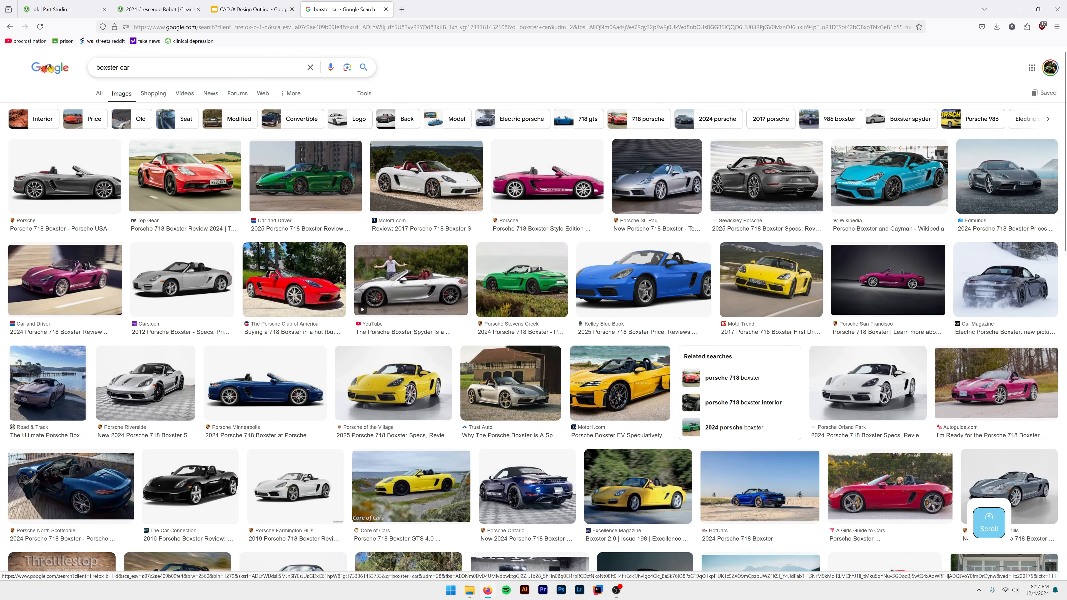
left_click_drag(136, 67, 91, 67)
type("internatio")
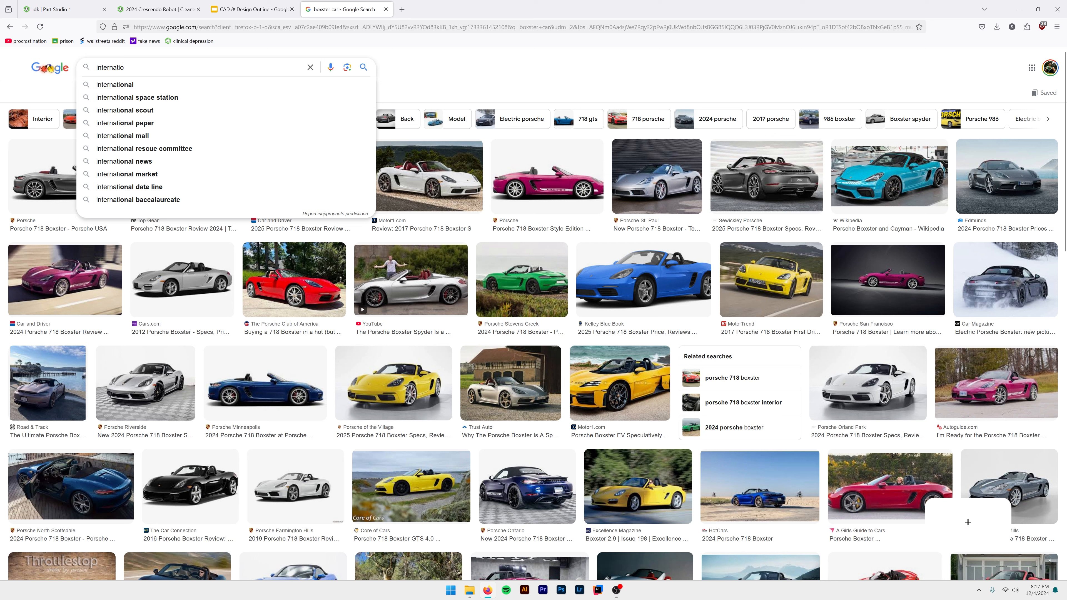
type("nal scout")
key("Return")
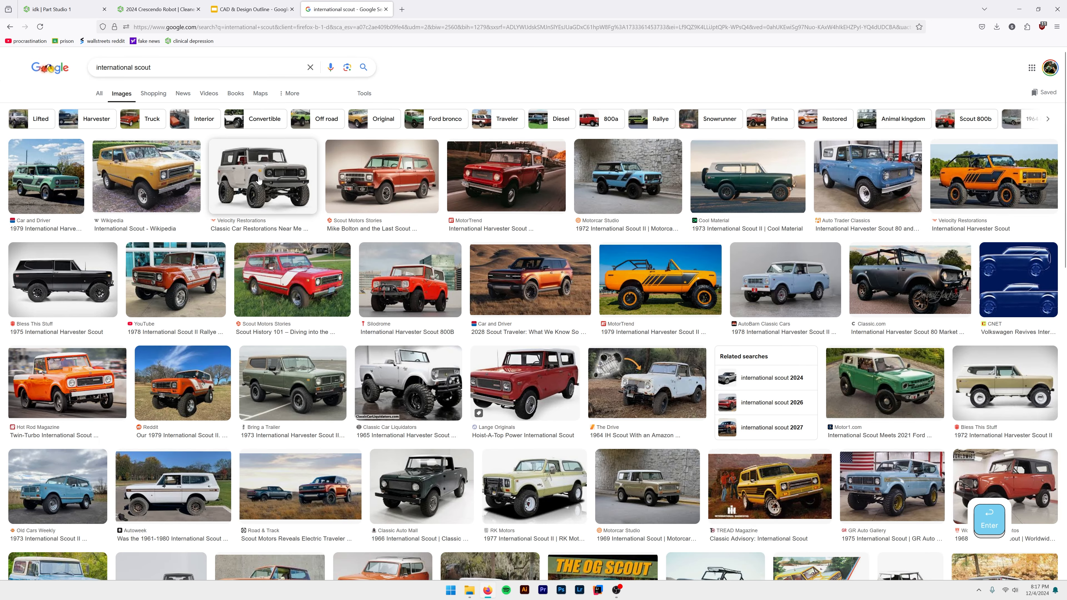
Preview the red Scout image from Scout Motors Stories, and close the image-search tab to return to the sketch.
left_click(376, 193)
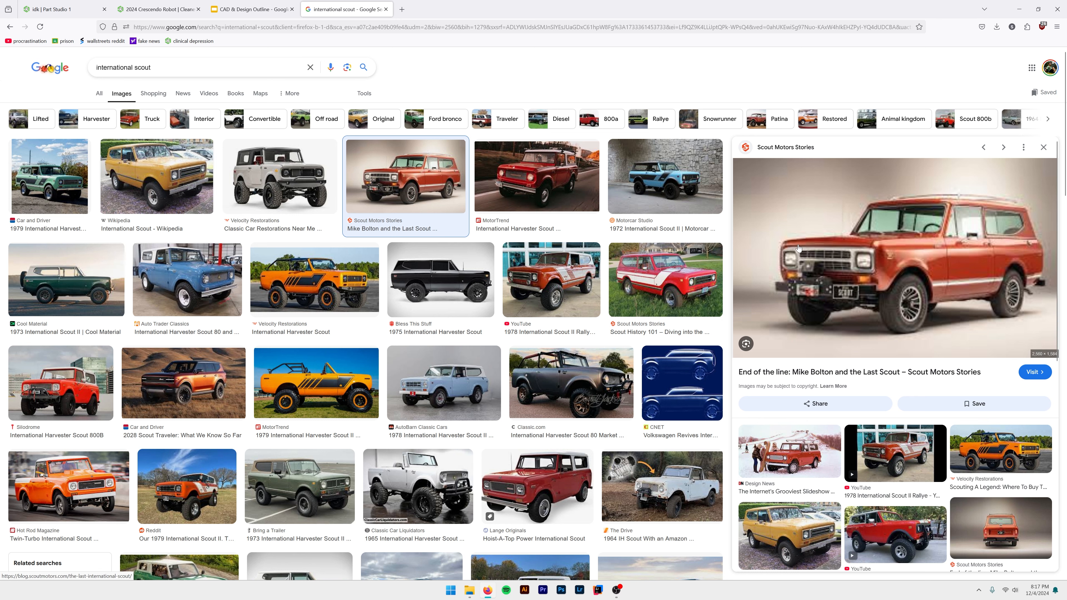
left_click(385, 9)
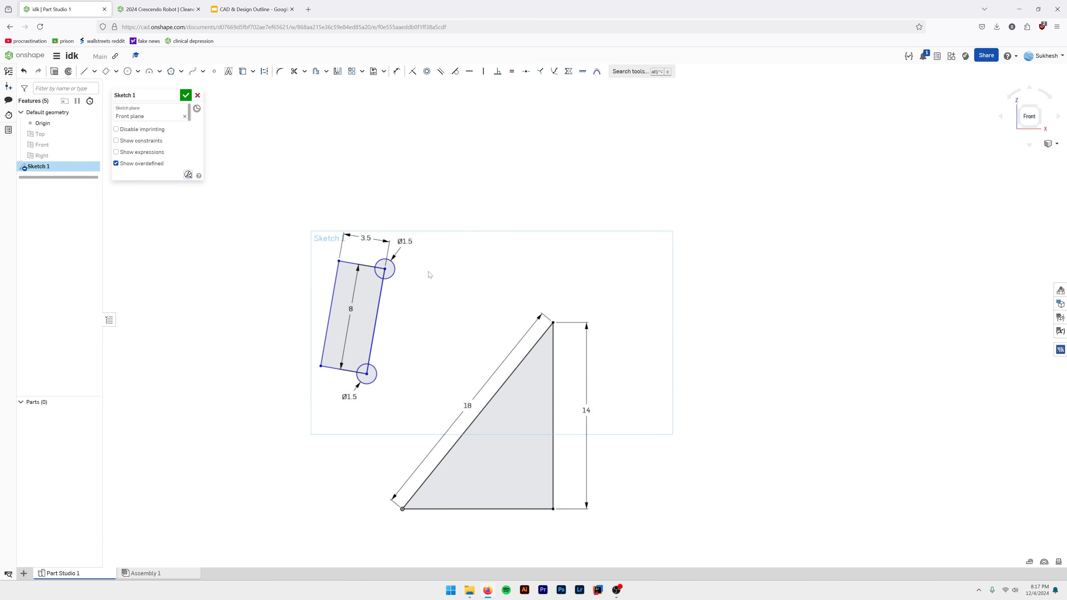
Move the rectangle with its two circles towards the triangle and back to show that its position is still free.
scroll(429, 274, "up", 3)
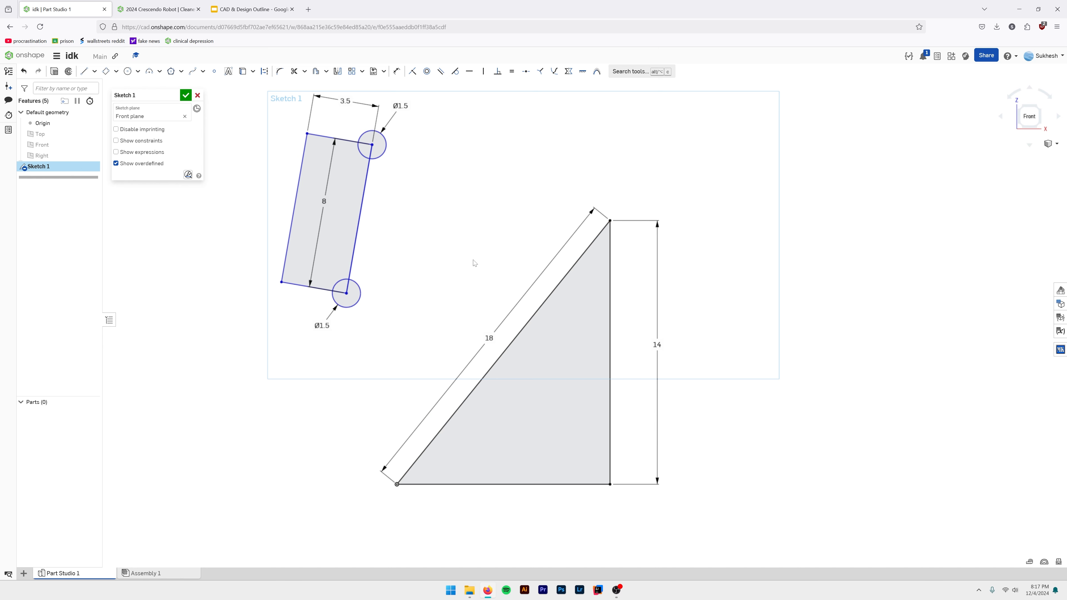
scroll(471, 263, "down", 3)
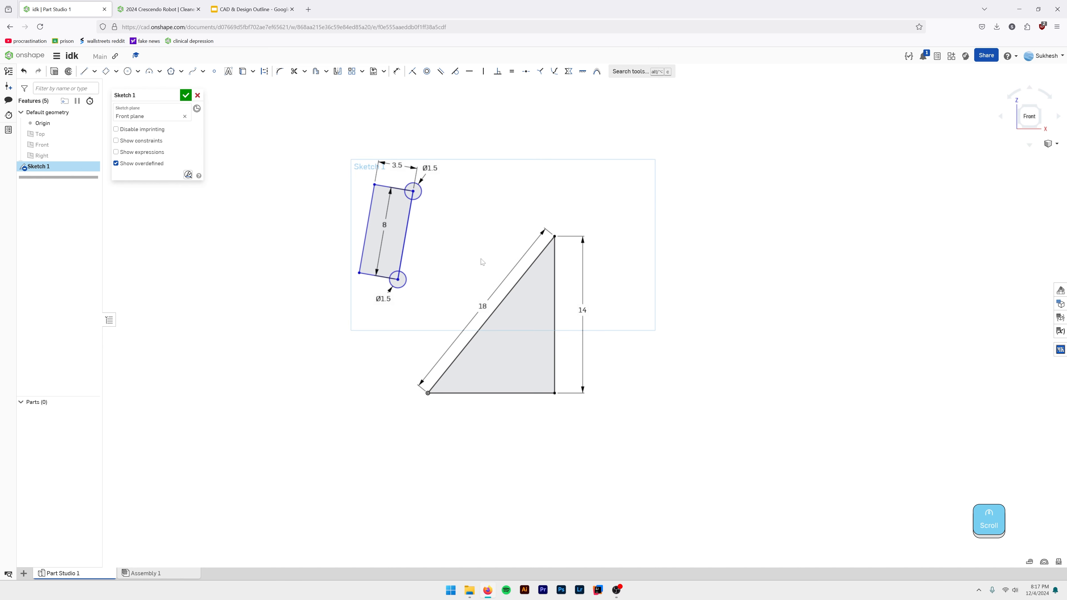
mouse_move(405, 232)
left_mouse_down()
mouse_move(469, 309)
mouse_move(459, 306)
mouse_move(485, 311)
left_mouse_up()
mouse_move(462, 200)
left_mouse_down()
mouse_move(491, 192)
mouse_move(437, 187)
mouse_move(380, 227)
mouse_move(363, 187)
mouse_move(357, 199)
mouse_move(380, 183)
left_mouse_up()
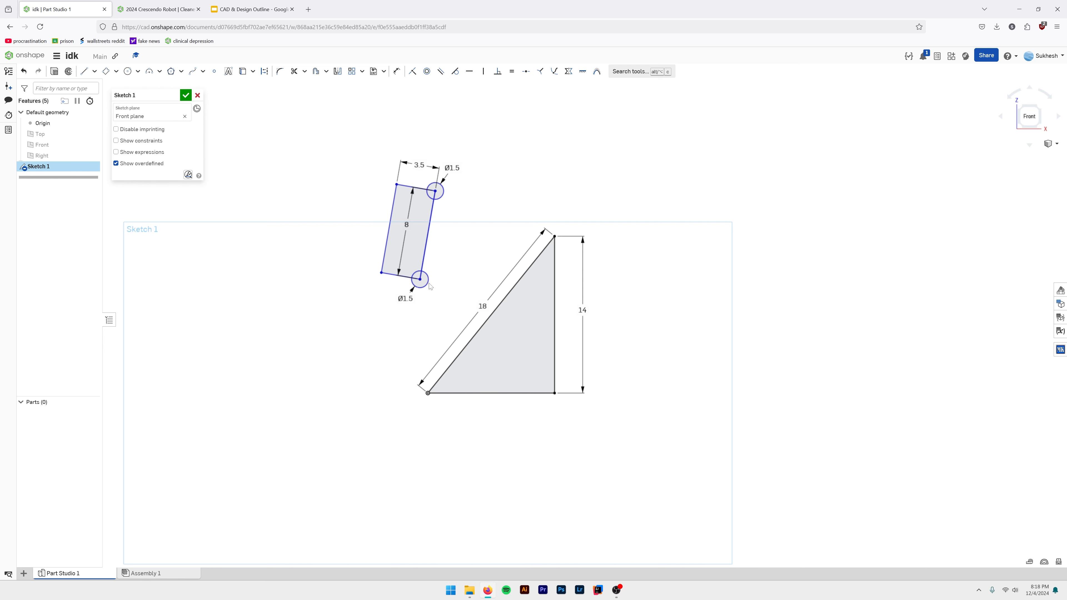
Try to align the rectangle's circle-side edge with the triangle's 18 in hypotenuse by dimensioning the angle between them as 0°.
key("l")
key("d")
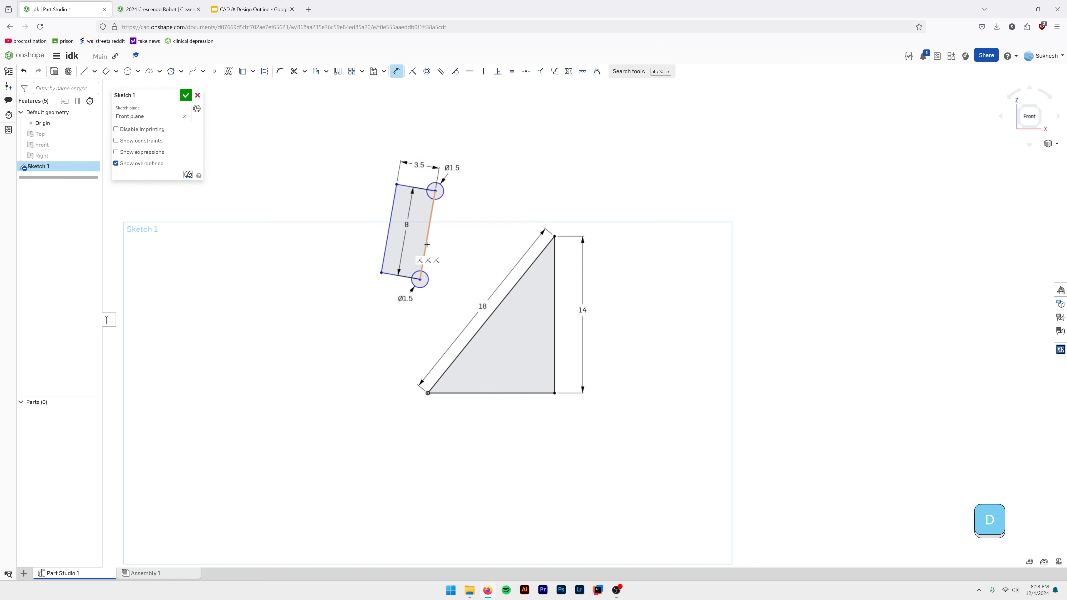
left_click(427, 244)
left_click(506, 295)
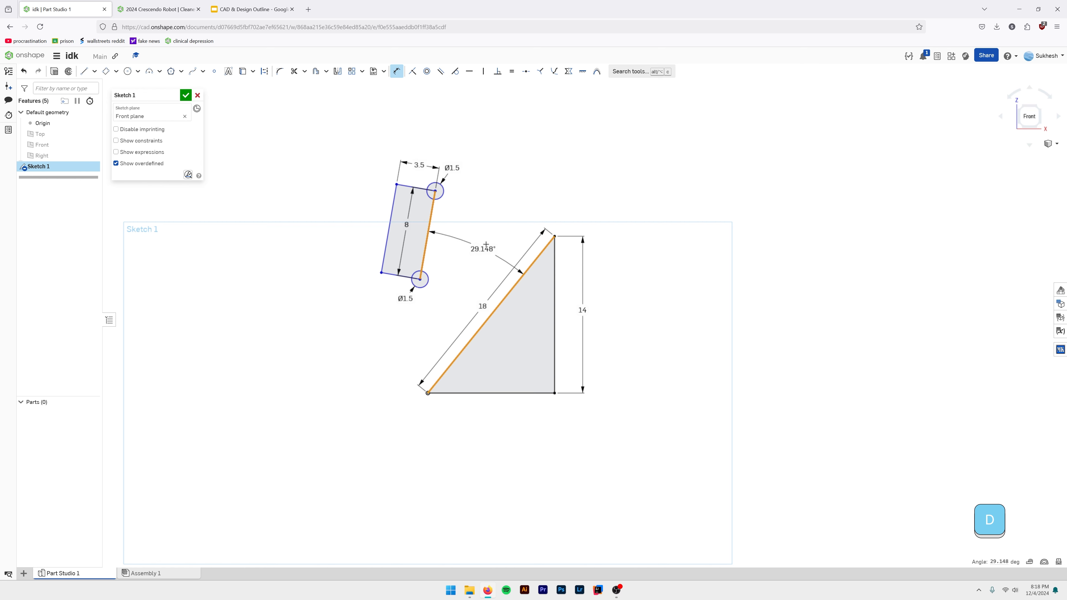
left_click(483, 248)
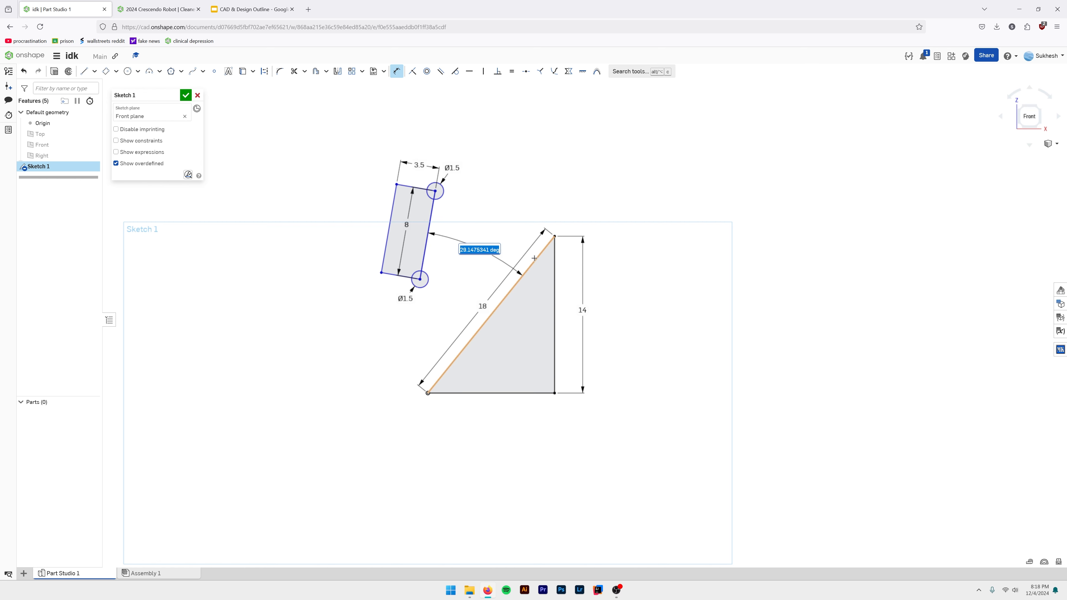
type("0")
key("Return")
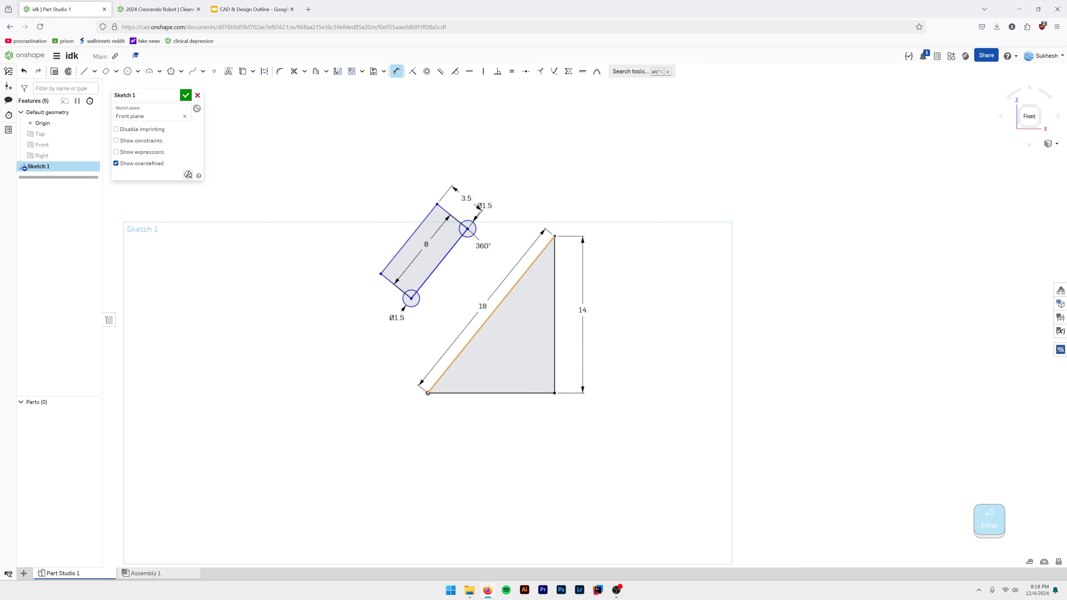
scroll(422, 287, "up", 5)
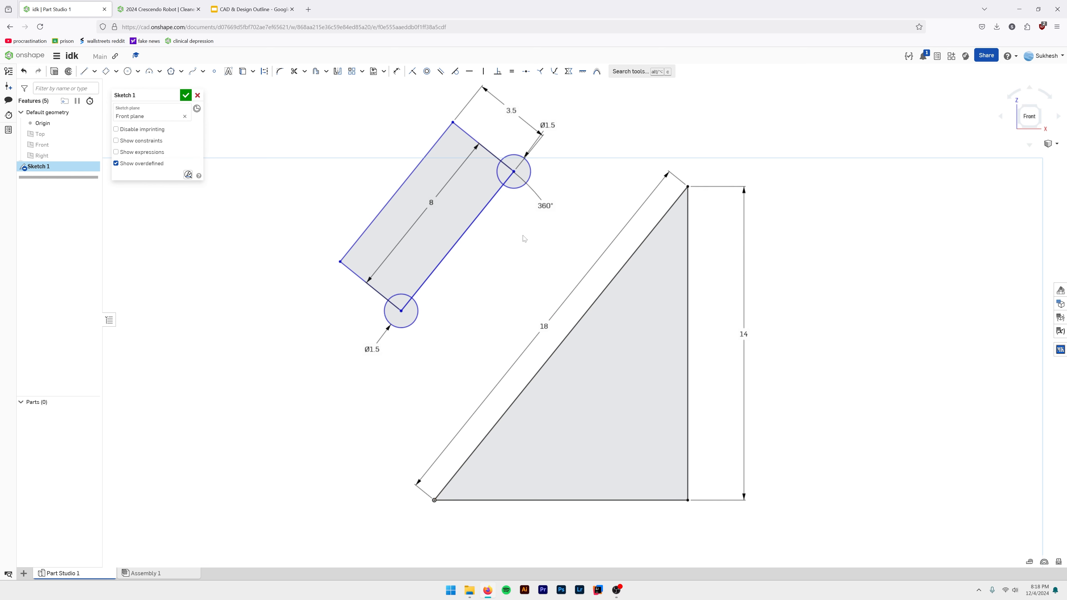
key("ctrl+z")
key("Delete")
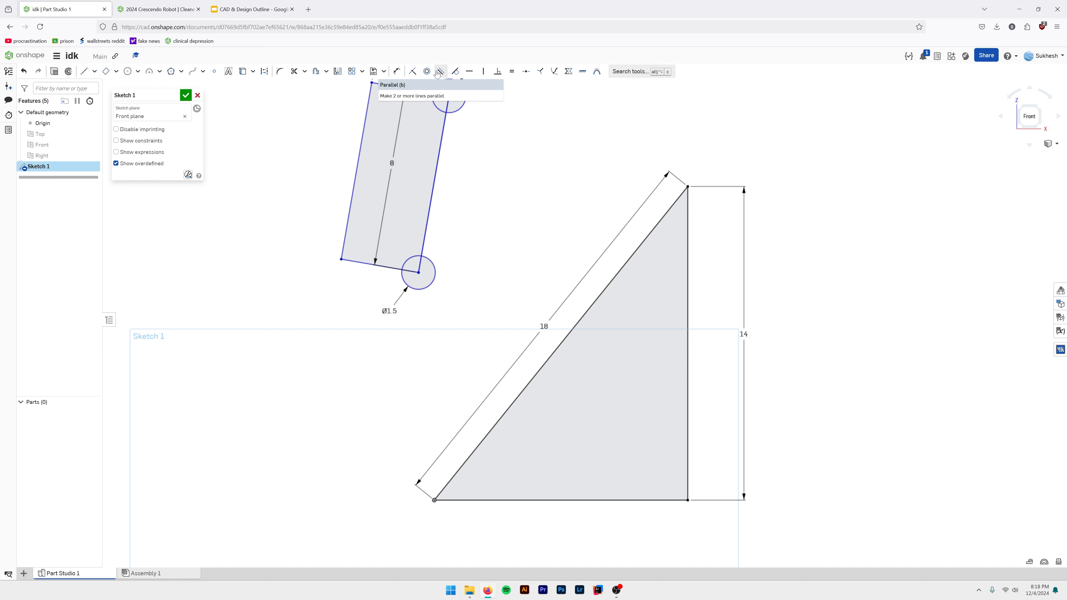
Constrain the rectangle's long edge between the circle centres to be parallel to the triangle's 18 in hypotenuse.
key("b")
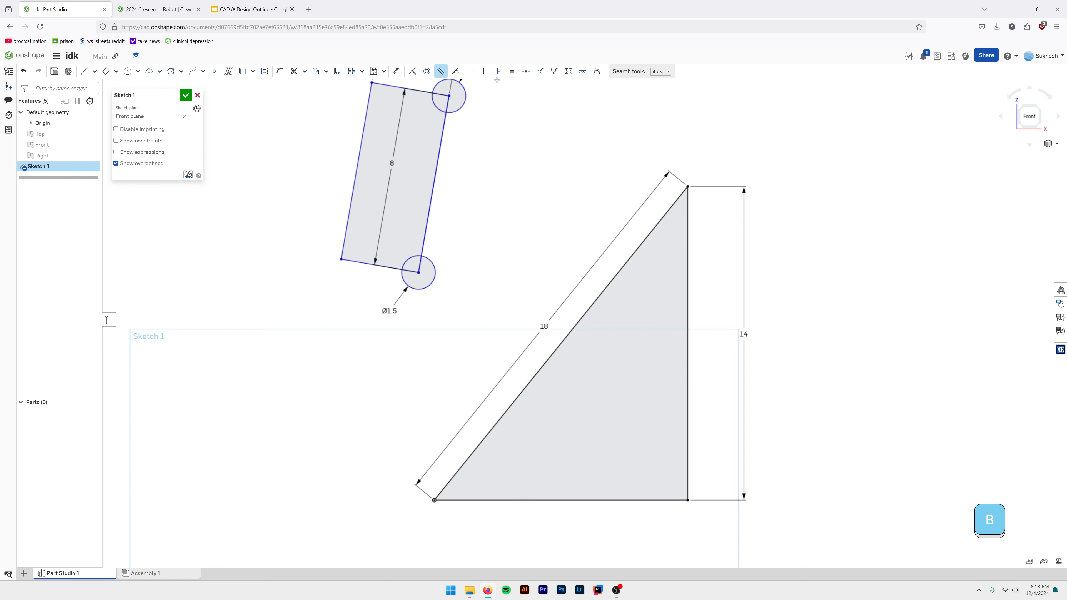
left_click(434, 166)
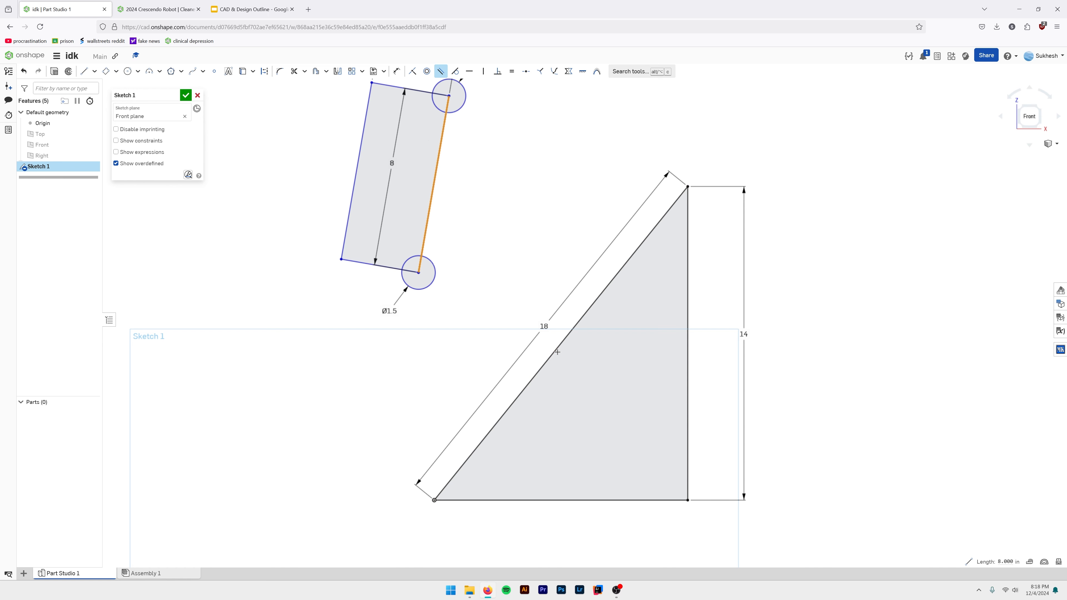
left_click(566, 336)
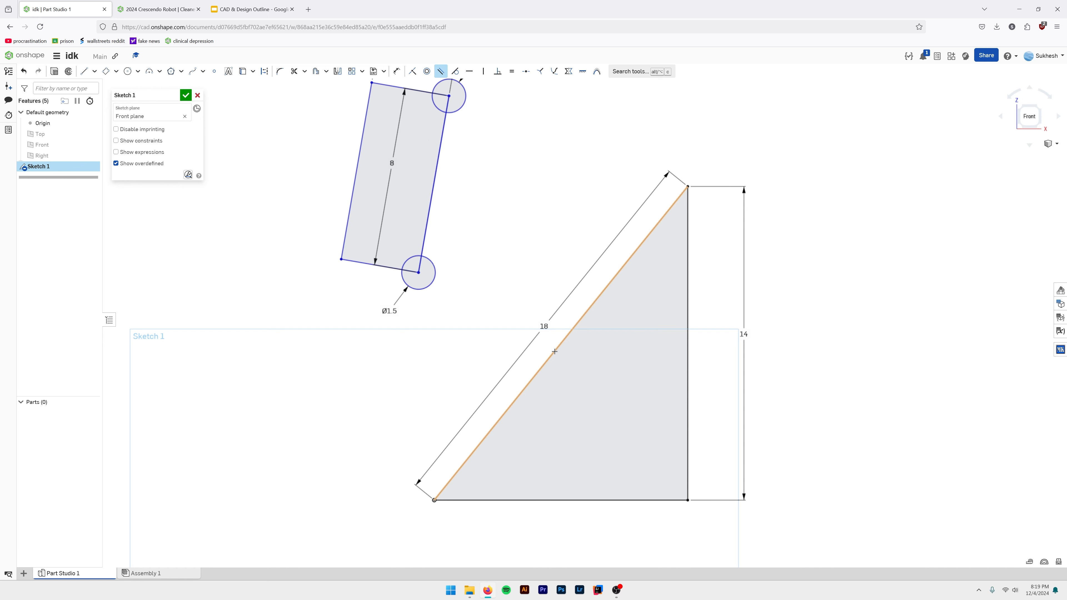
left_click(428, 221)
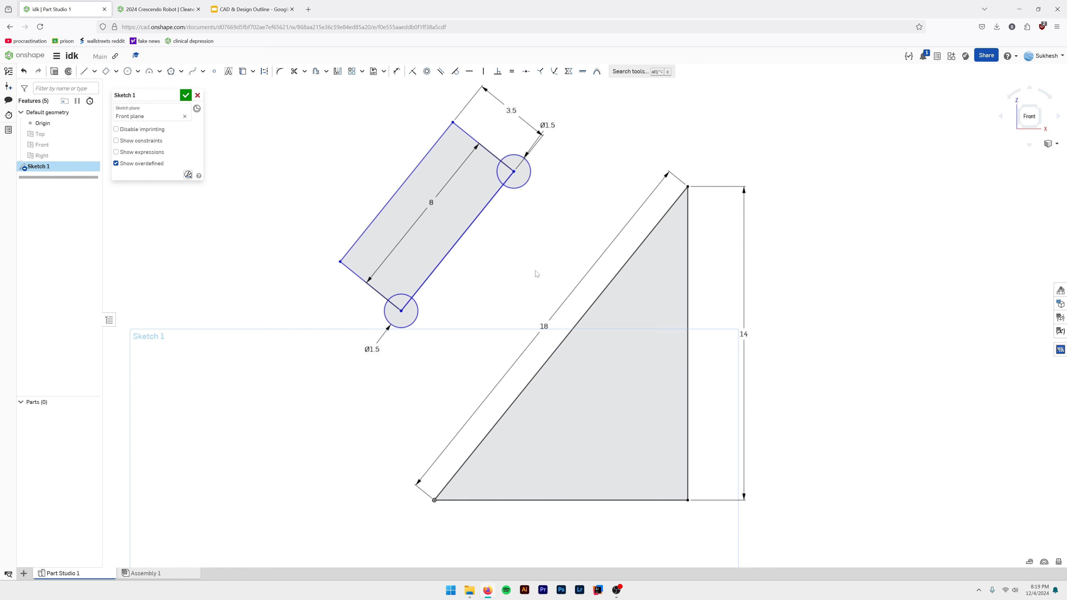
key("Escape")
Move the rectangle towards the hypotenuse and away again to test the parallel constraint.
scroll(468, 244, "down", 2)
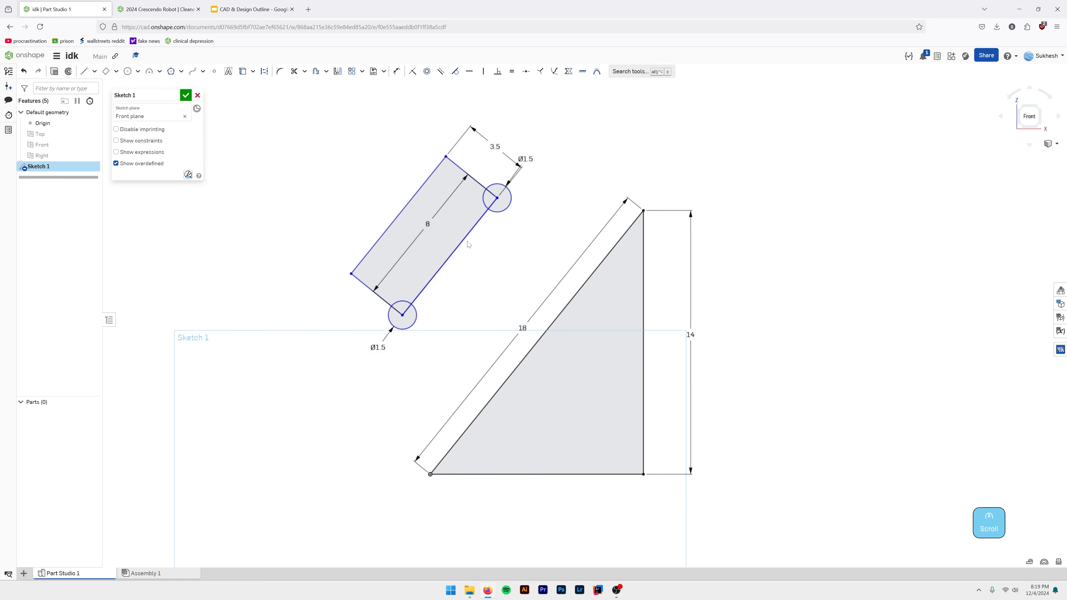
mouse_move(485, 213)
left_mouse_down()
mouse_move(539, 167)
mouse_move(612, 219)
mouse_move(710, 366)
mouse_move(607, 348)
mouse_move(395, 191)
mouse_move(555, 312)
mouse_move(628, 349)
mouse_move(400, 222)
mouse_move(539, 333)
left_mouse_up()
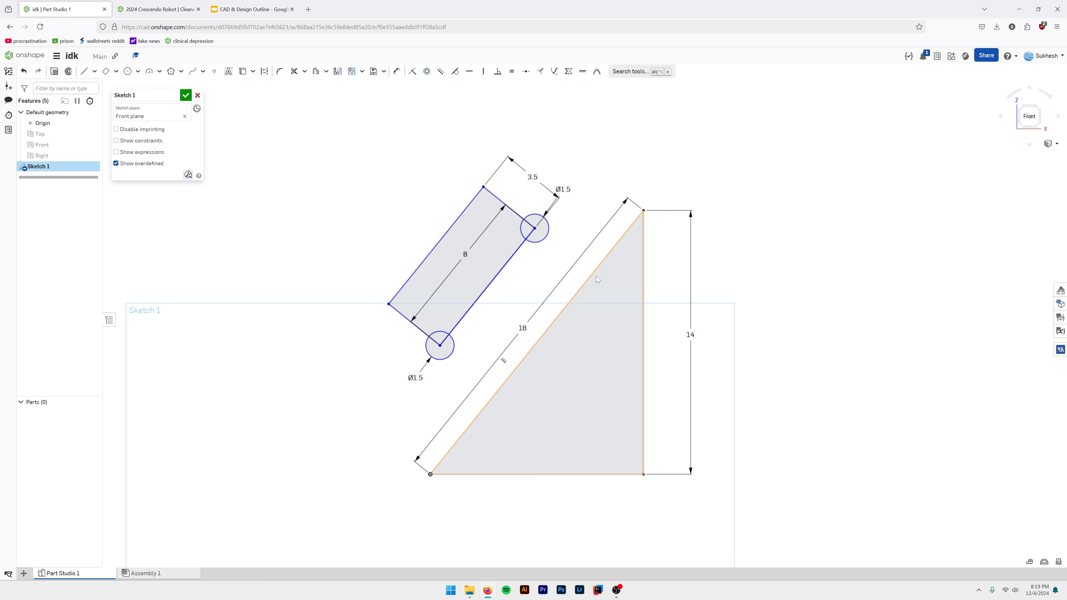
left_click_drag(487, 289, 444, 257)
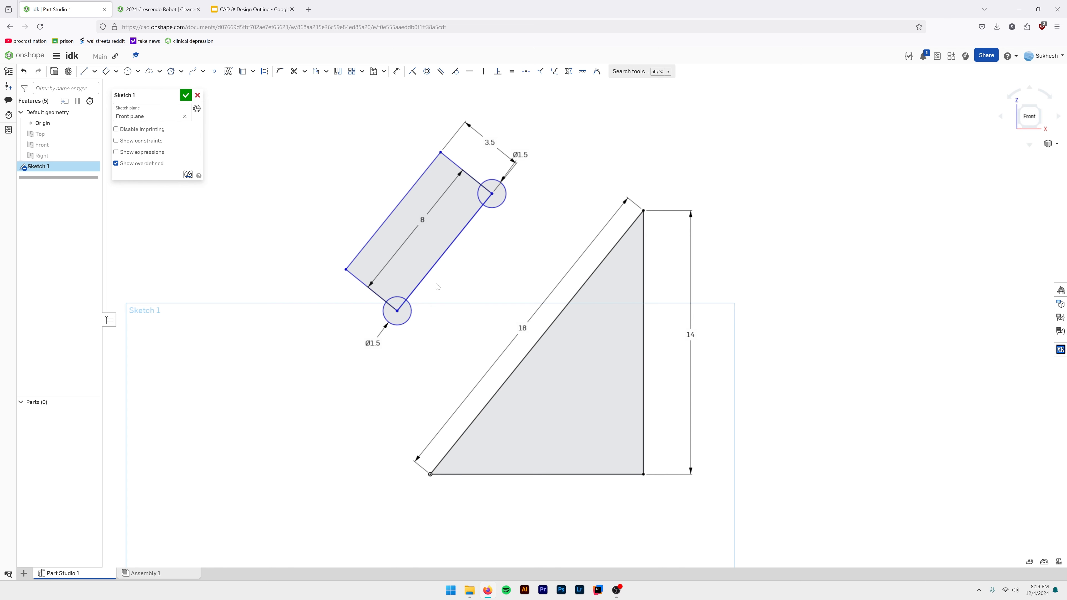
Dimension the distance between the rectangle's circle-side edge and the triangle's hypotenuse as 0.75 in.
key("d")
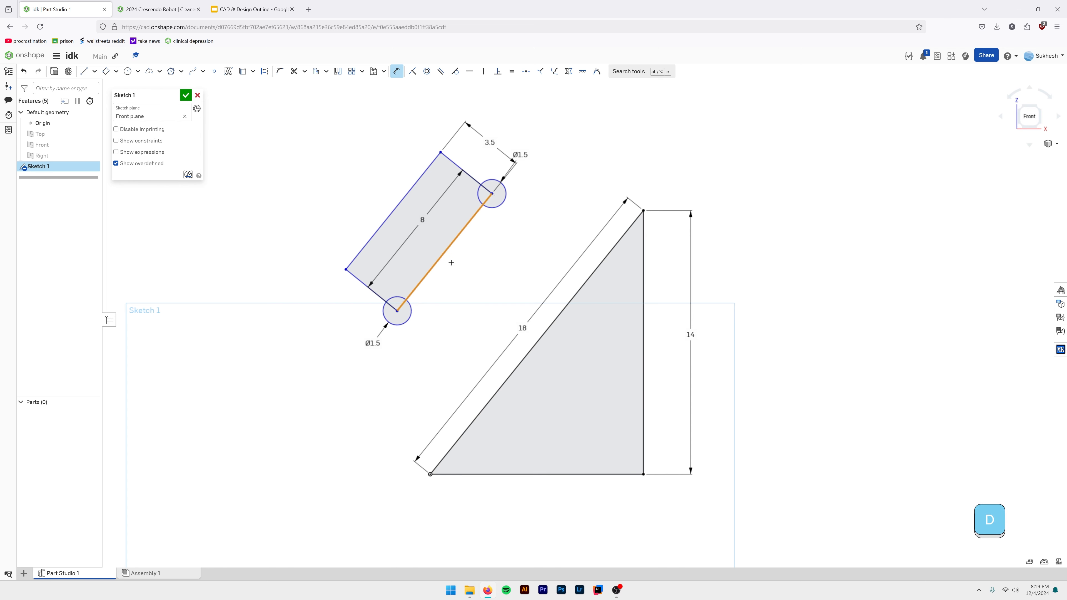
left_click(451, 262)
left_click(574, 294)
left_click(546, 284)
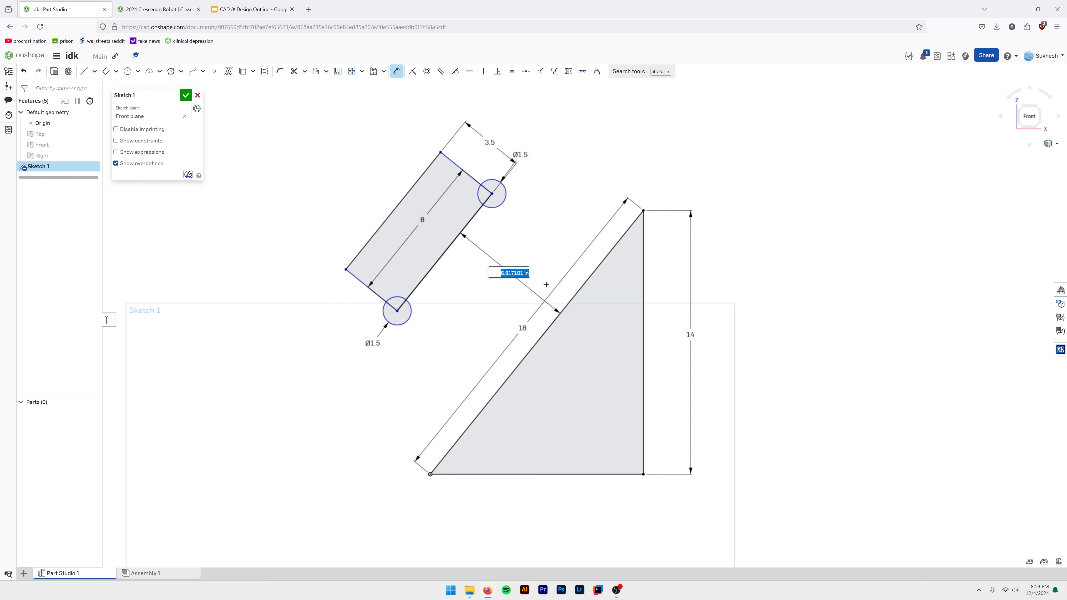
type("0.75")
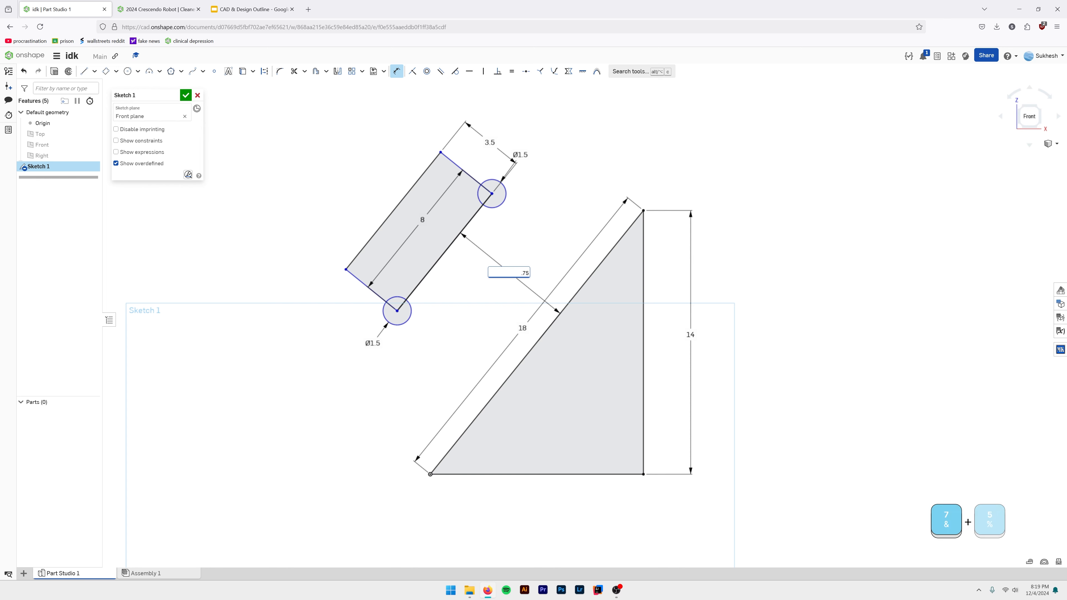
key("Return")
scroll(587, 271, "up", 5)
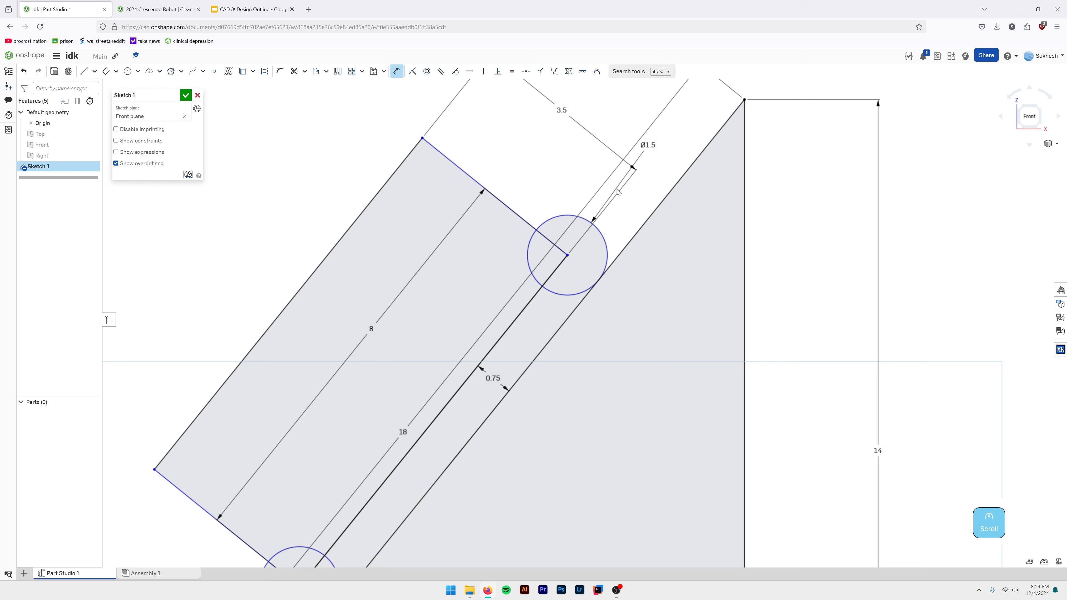
key("Escape")
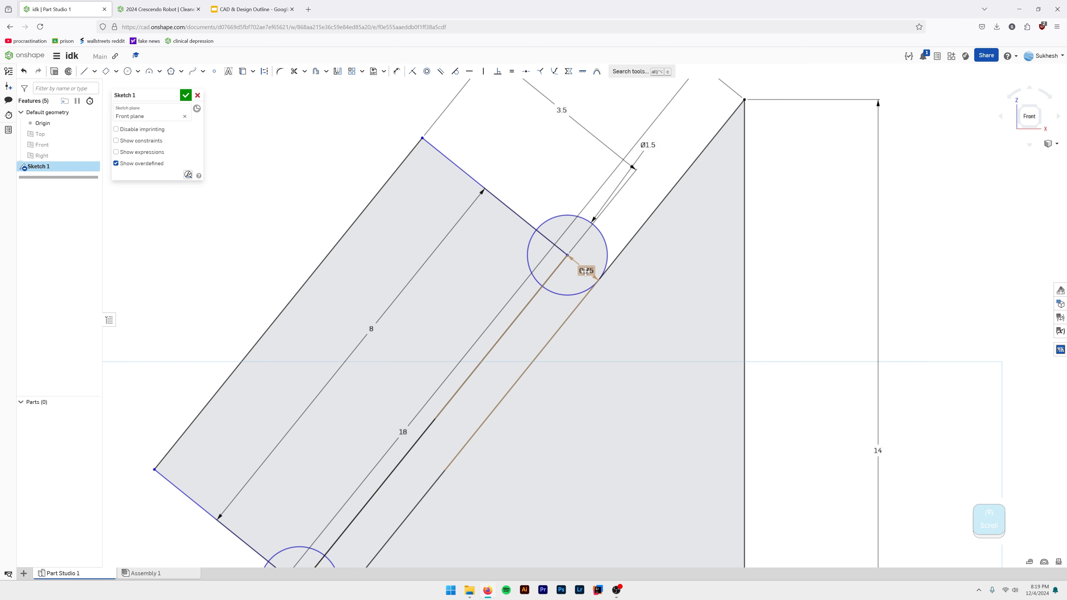
Change the distance between the rectangle's edge and the triangle's hypotenuse to 0.8 in.
scroll(509, 355, "down", 2)
scroll(509, 356, "down", 3)
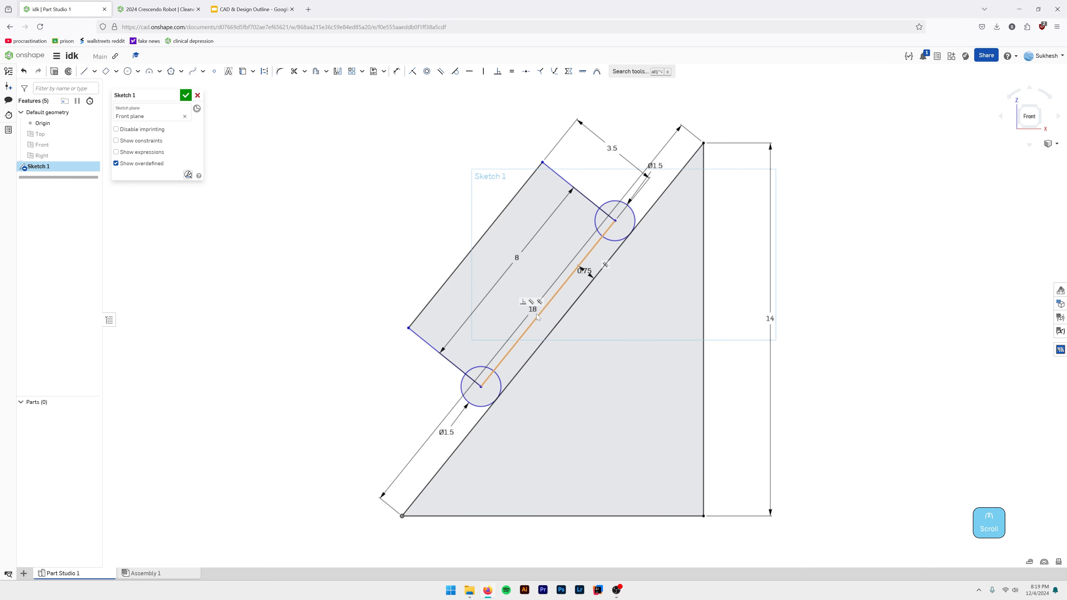
scroll(536, 314, "up", 1)
scroll(632, 232, "up", 8)
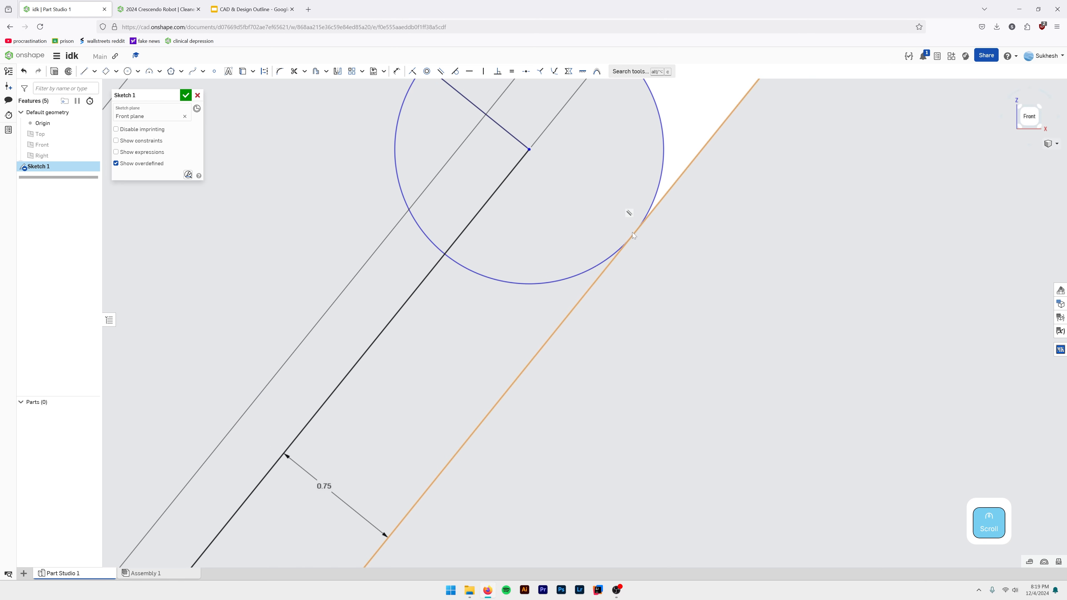
scroll(628, 255, "down", 8)
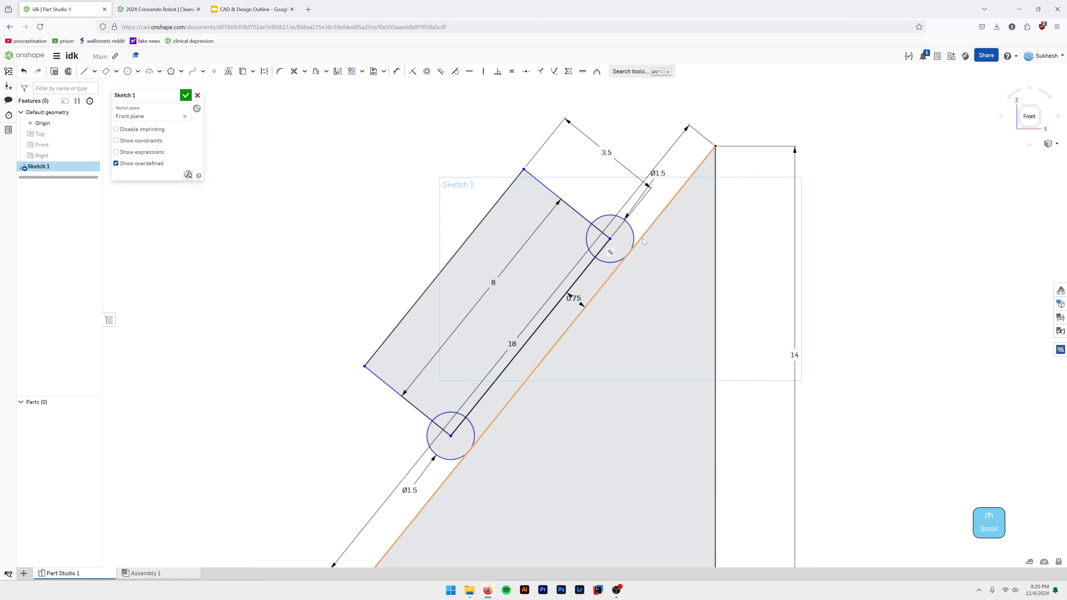
middle_click_drag(637, 242, 699, 175)
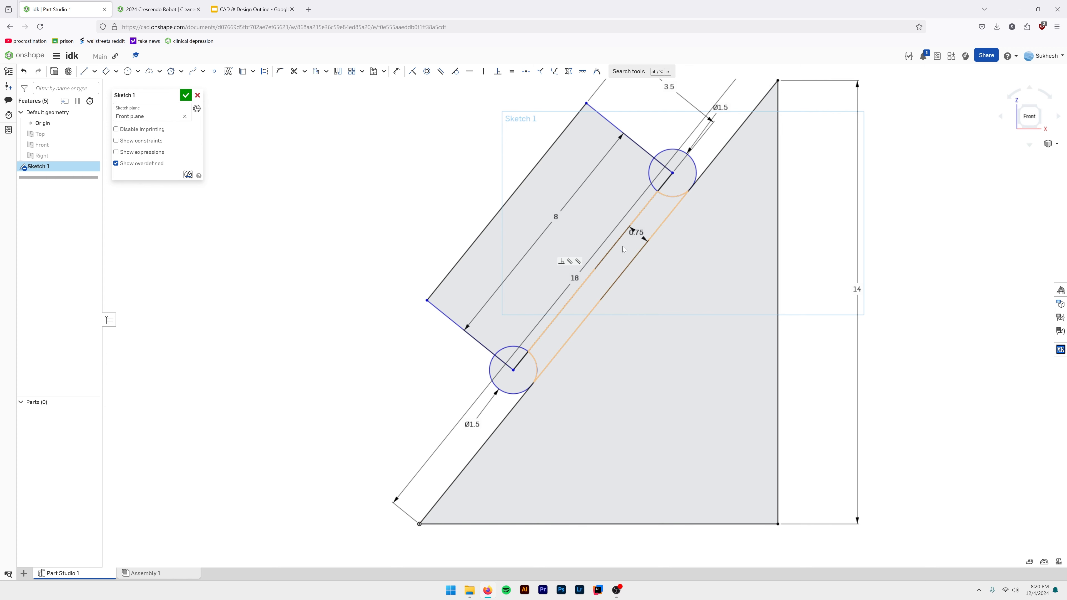
double_click(636, 233)
type(".8")
key("Return")
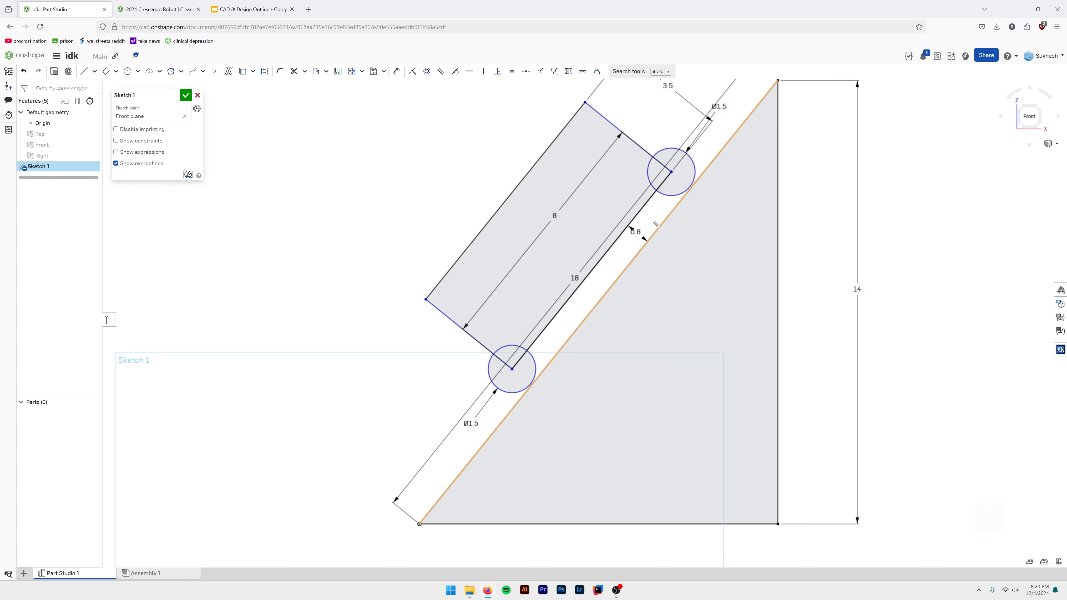
Set the distance between the rectangle's edge and the triangle's hypotenuse to 0.75 in.
double_click(635, 231)
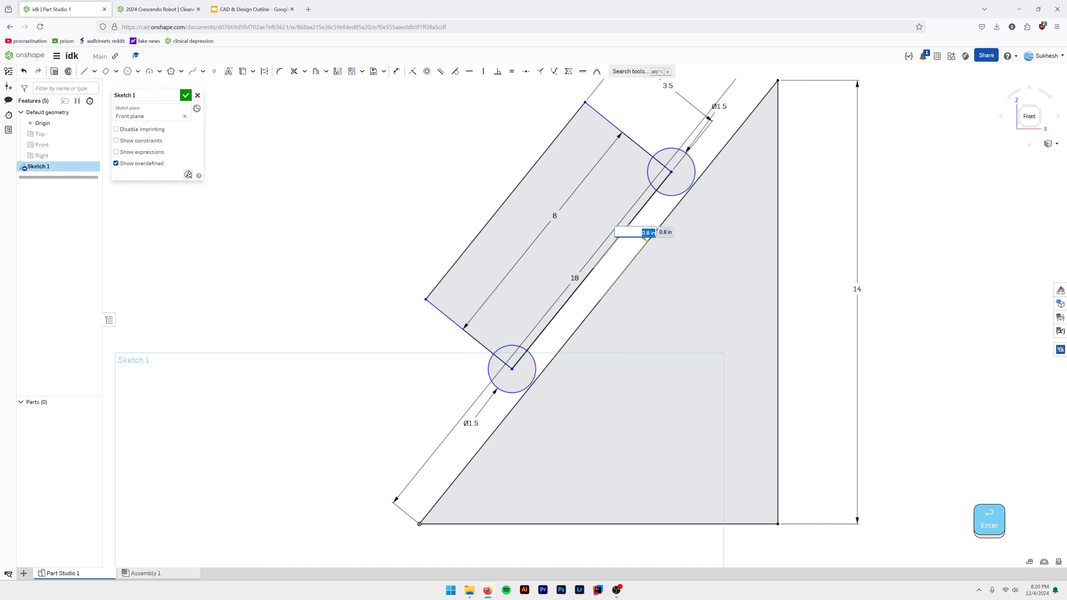
type(".75")
key("Return")
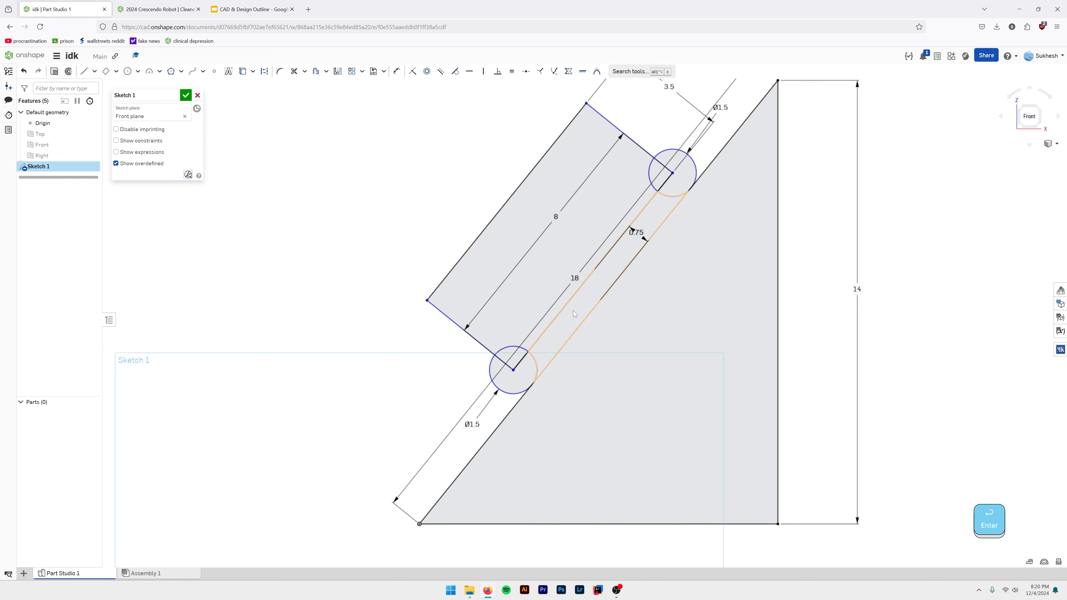
Examine closely where the upper circle touches the triangle's hypotenuse.
scroll(546, 372, "up", 3)
middle_click_drag(652, 227, 574, 339)
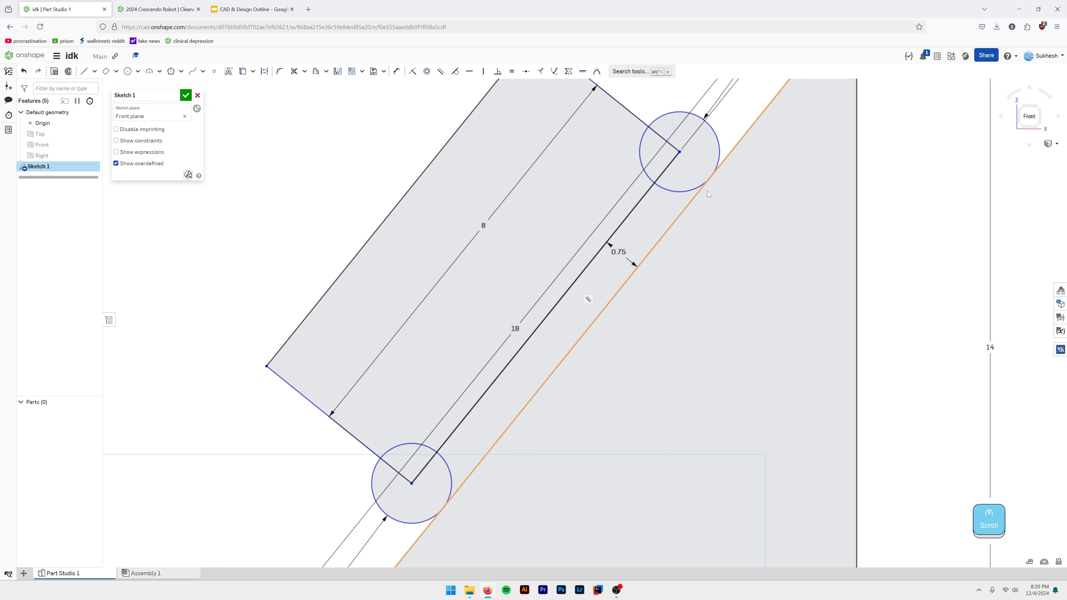
scroll(696, 170, "up", 6)
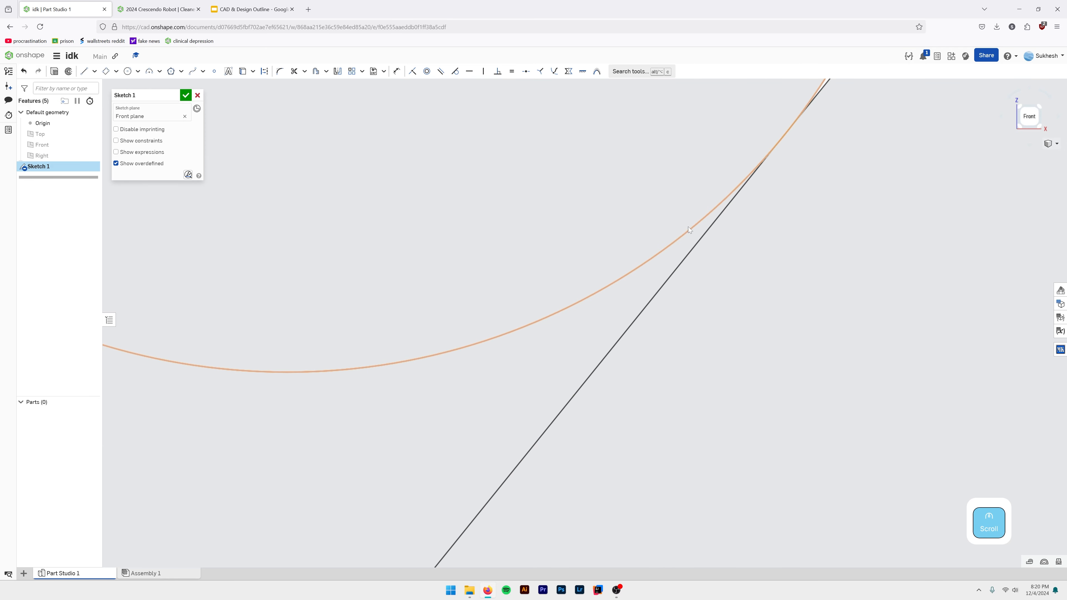
Undo the 0.75 in distance and delete the distance dimension between the rectangle's circle-side edge and the triangle's hypotenuse.
scroll(729, 206, "down", 1)
scroll(672, 265, "down", 5)
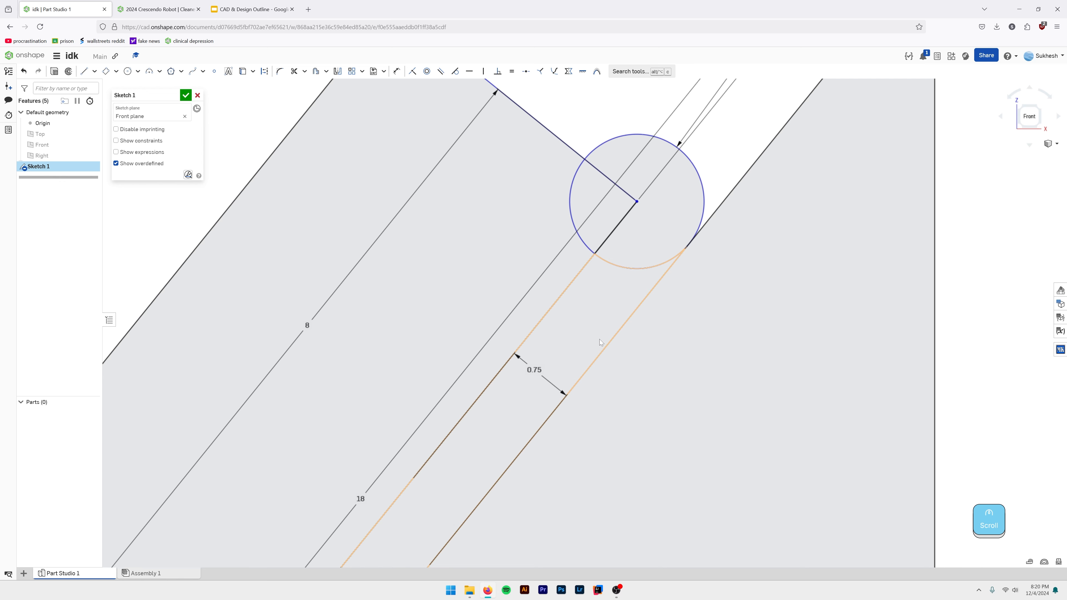
scroll(601, 343, "down", 4)
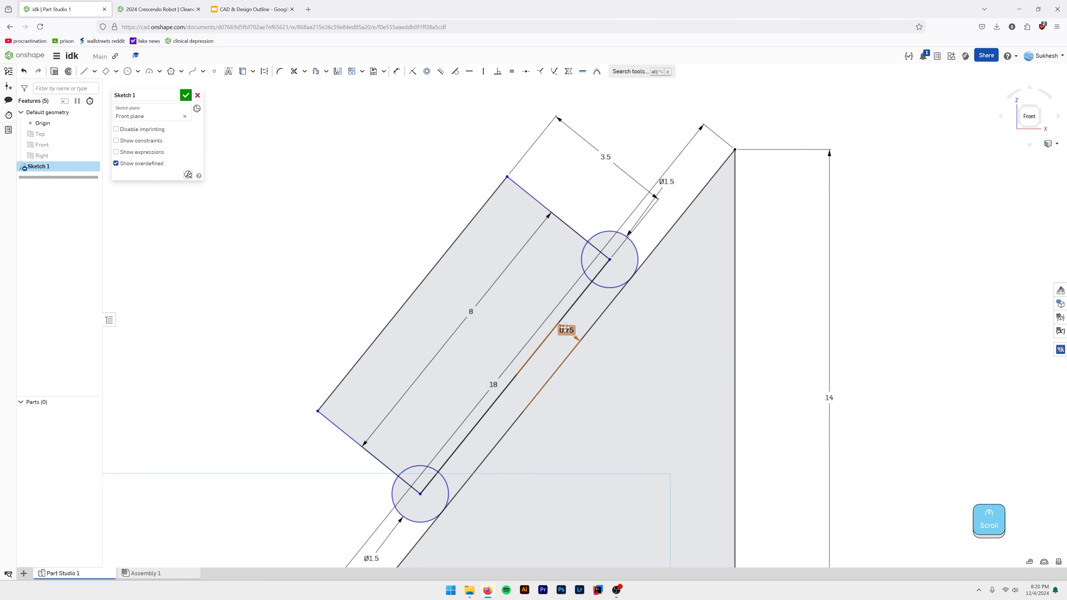
key("ctrl+z")
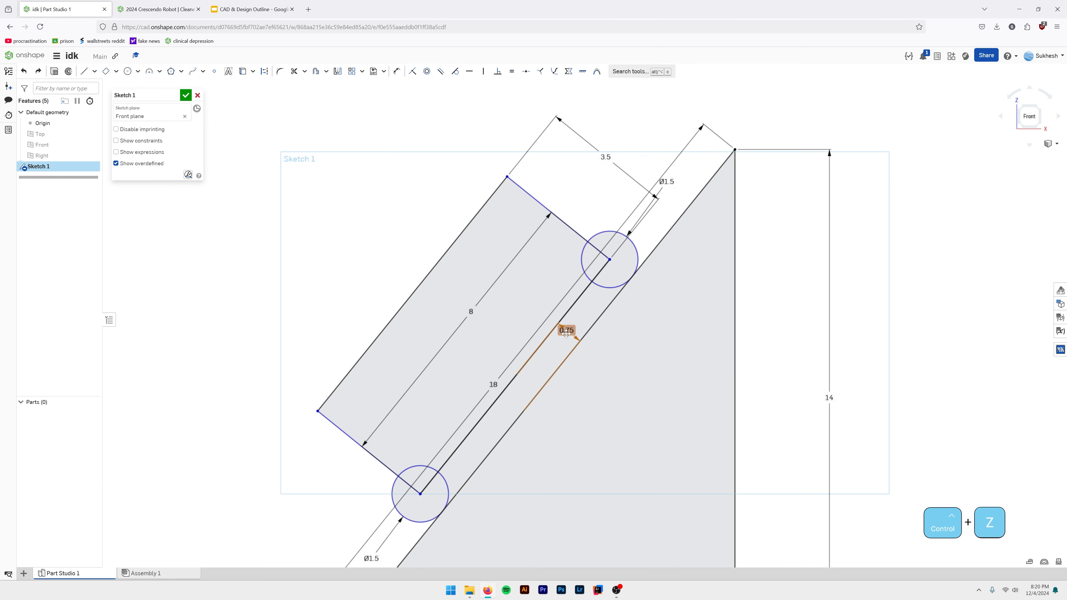
left_click_drag(568, 329, 460, 272)
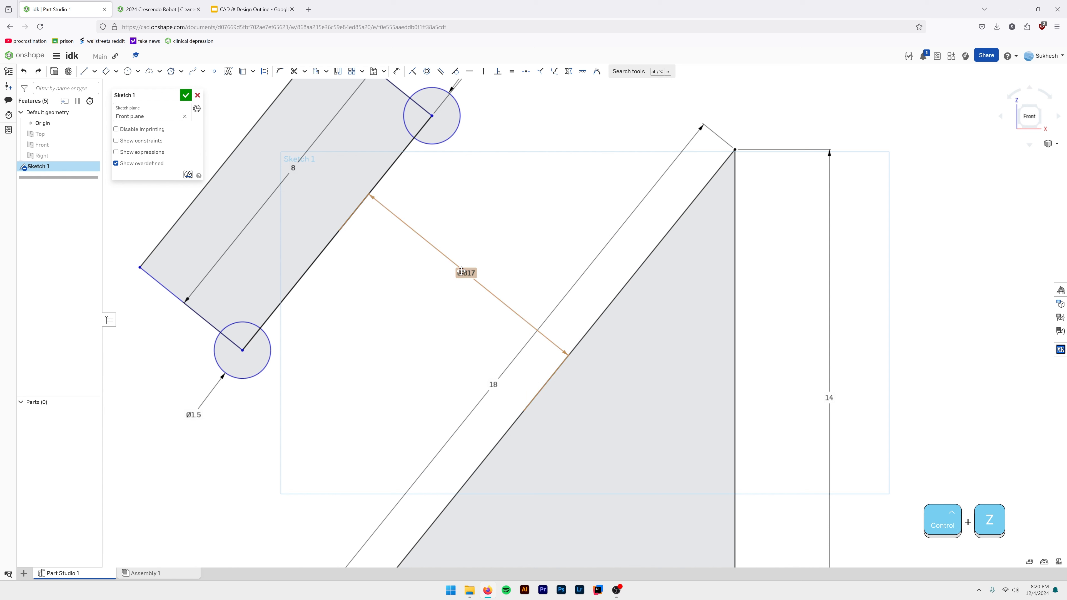
key("Delete")
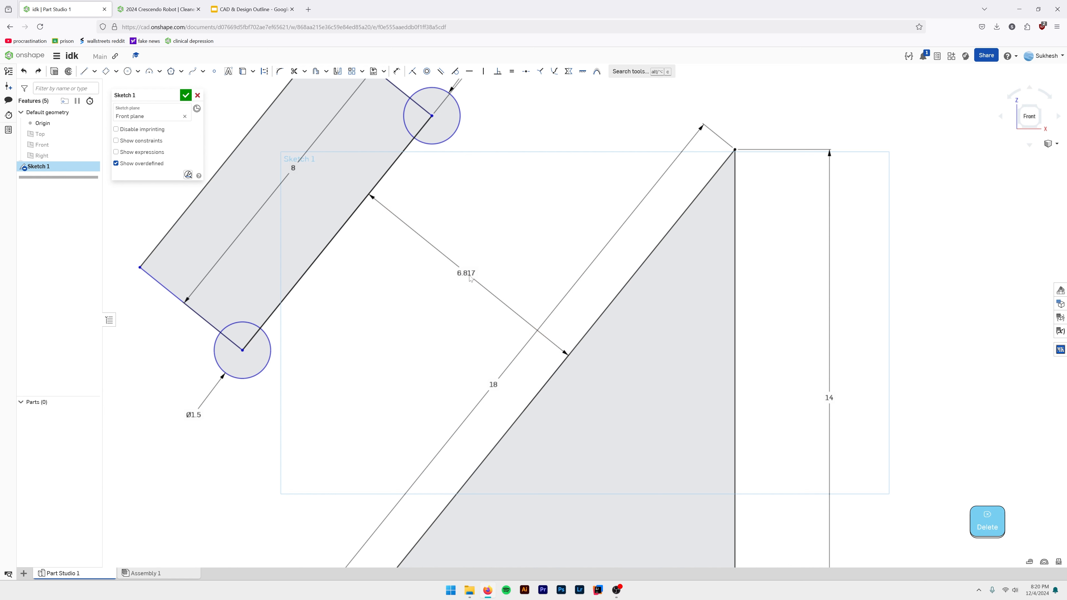
key("Delete")
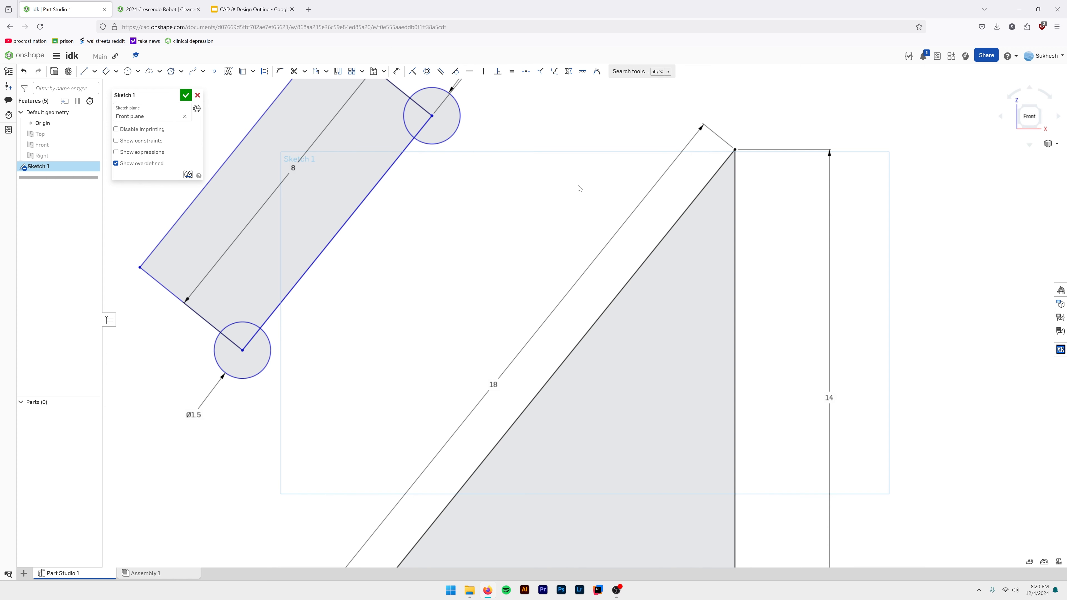
Apply a Tangent constraint between the upper circle and the triangle's hypotenuse.
scroll(467, 162, "down", 3)
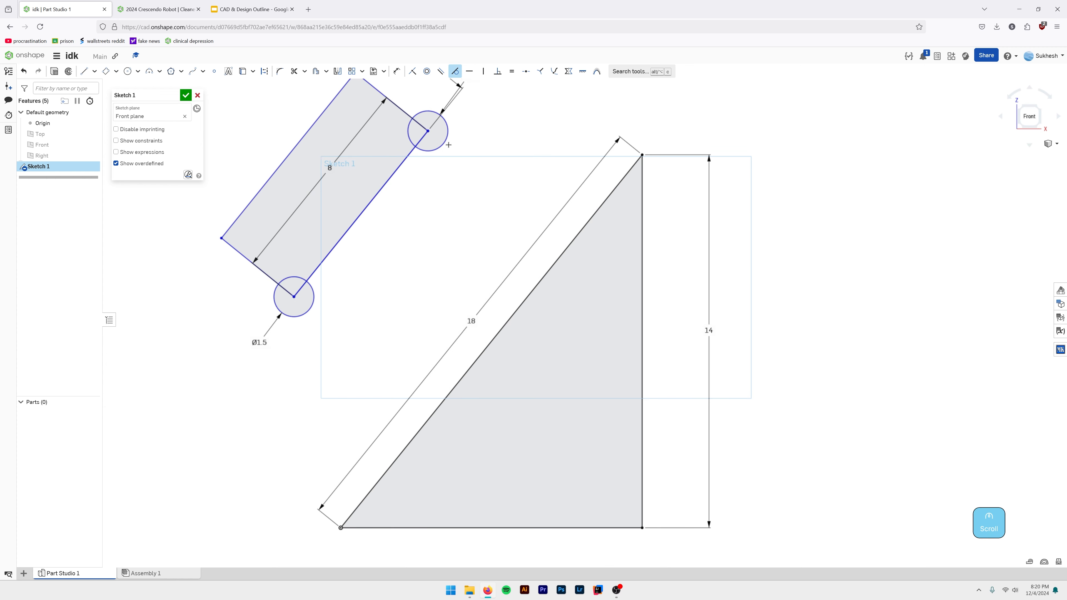
left_click(444, 144)
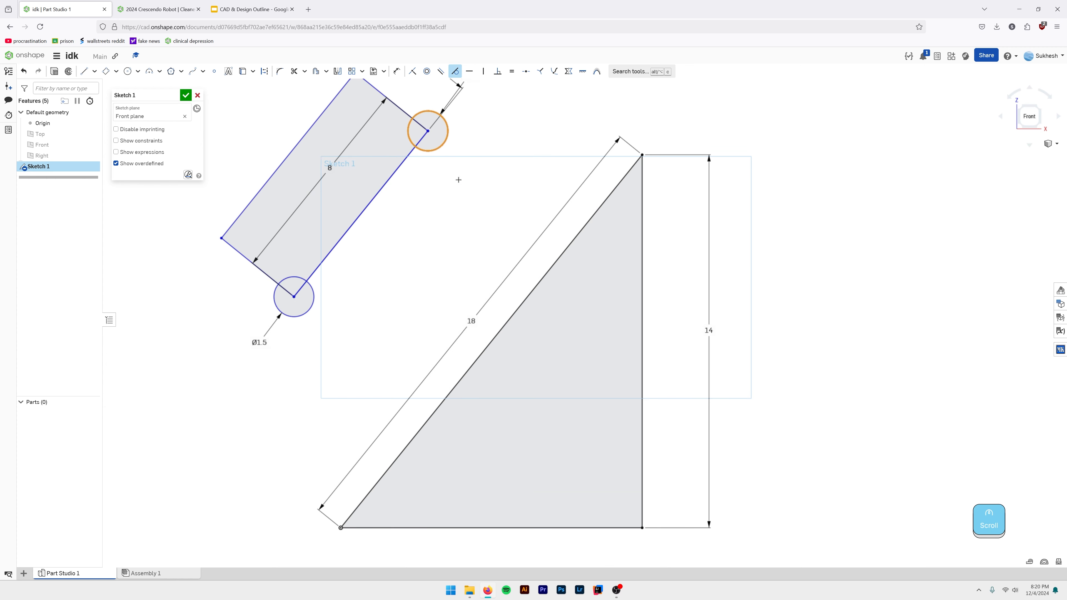
left_click(562, 253)
scroll(393, 286, "down", 3)
scroll(382, 276, "up", 4)
key("Escape")
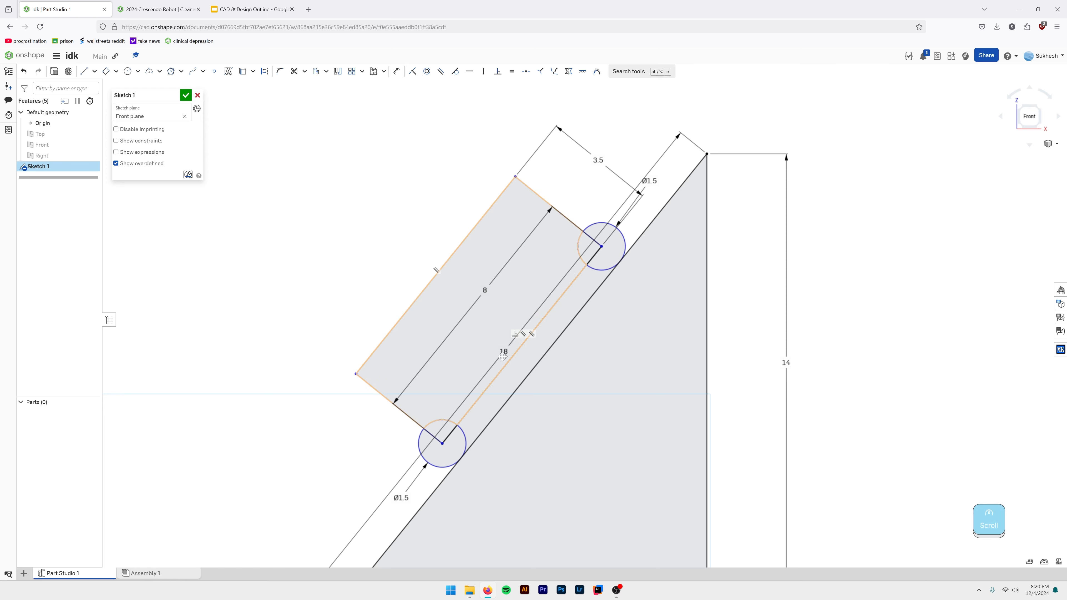
Slide the car along the triangle's hypotenuse to test the tangent constraint.
scroll(298, 249, "down", 3)
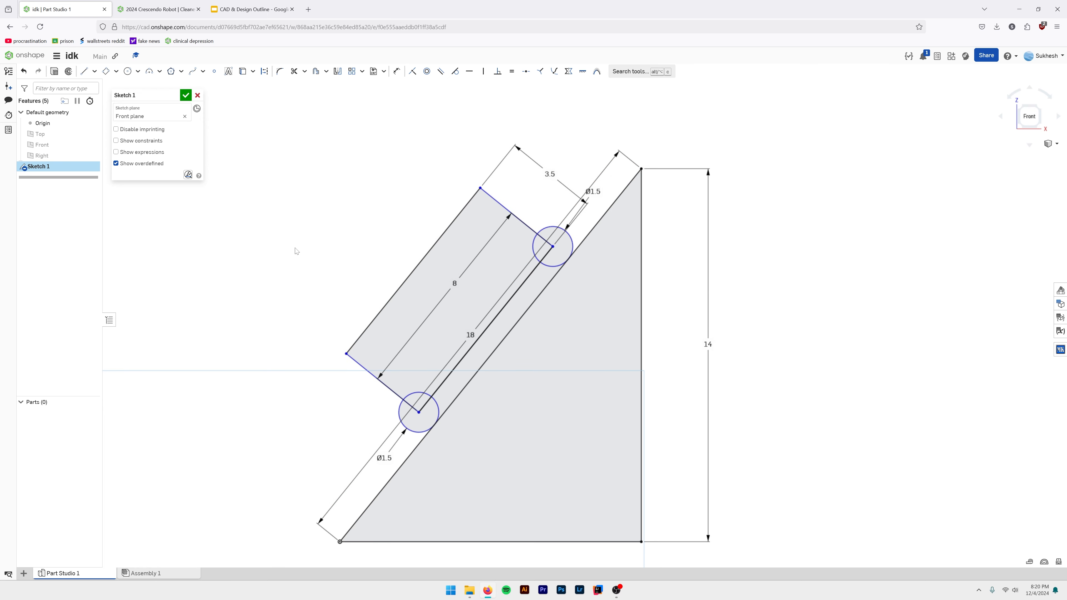
mouse_move(500, 266)
left_mouse_down()
mouse_move(407, 379)
mouse_move(502, 265)
mouse_move(474, 298)
mouse_move(509, 307)
mouse_move(543, 296)
mouse_move(680, 157)
mouse_move(416, 326)
mouse_move(525, 298)
mouse_move(512, 258)
mouse_move(487, 287)
mouse_move(513, 255)
mouse_move(758, 120)
mouse_move(615, 338)
mouse_move(486, 457)
mouse_move(613, 337)
mouse_move(579, 305)
mouse_move(611, 290)
left_mouse_up()
scroll(520, 291, "up", 1)
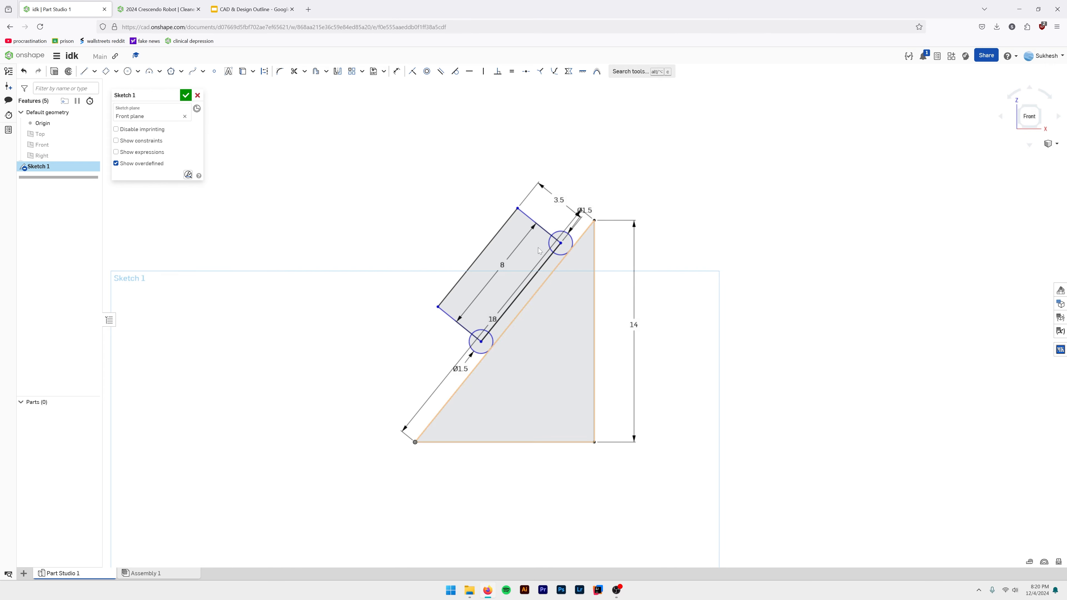
Search the web in a separate browser tab for images of "tangent", view the Tangent of a Circle diagram, and return to the sketch.
left_click(307, 9)
type("tangent")
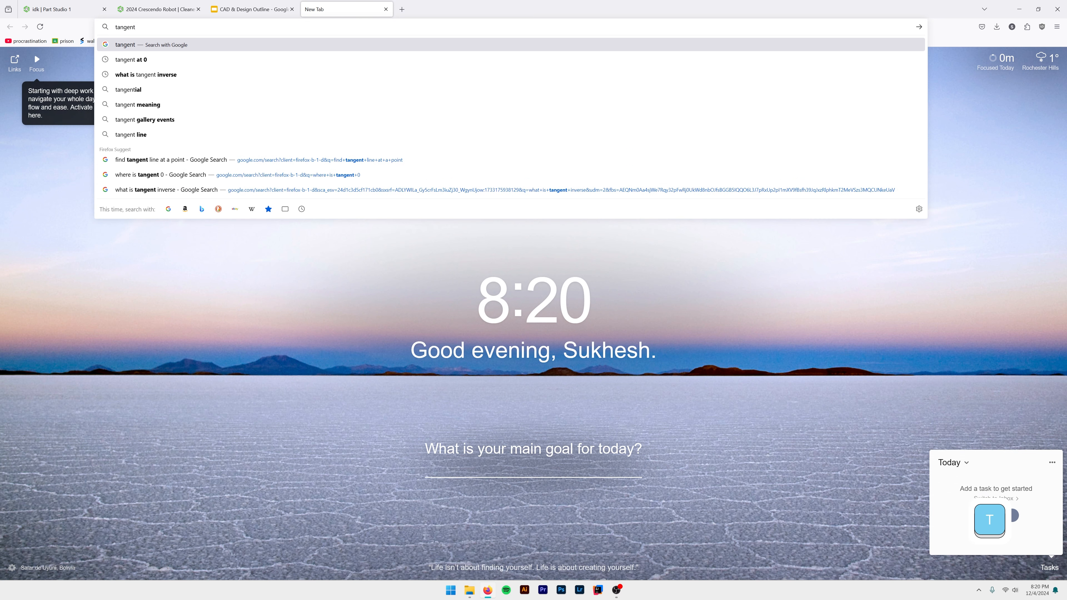
key("Return")
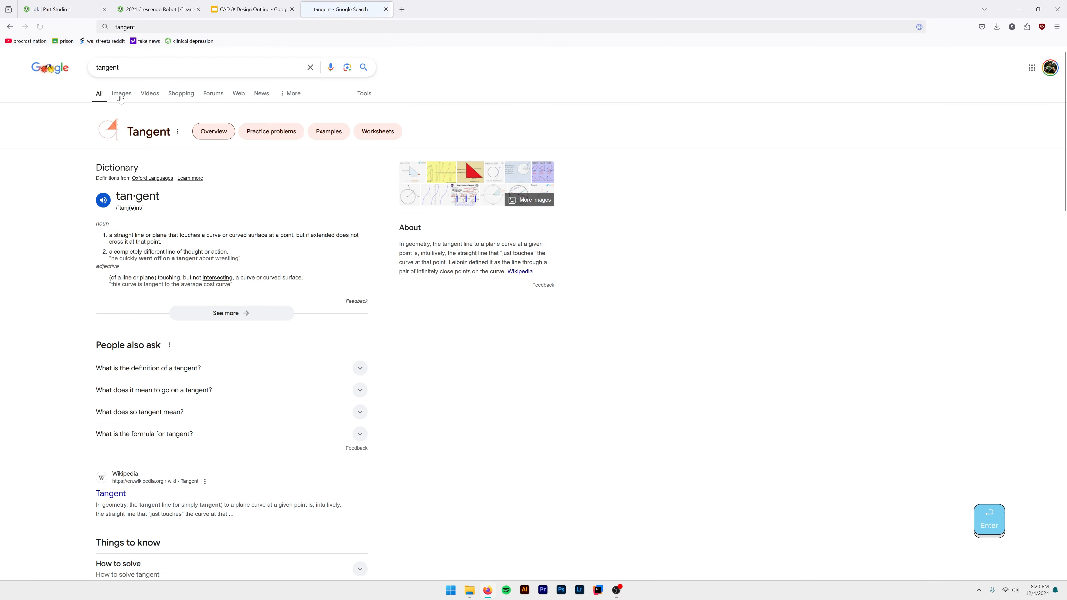
left_click(155, 96)
left_click(121, 94)
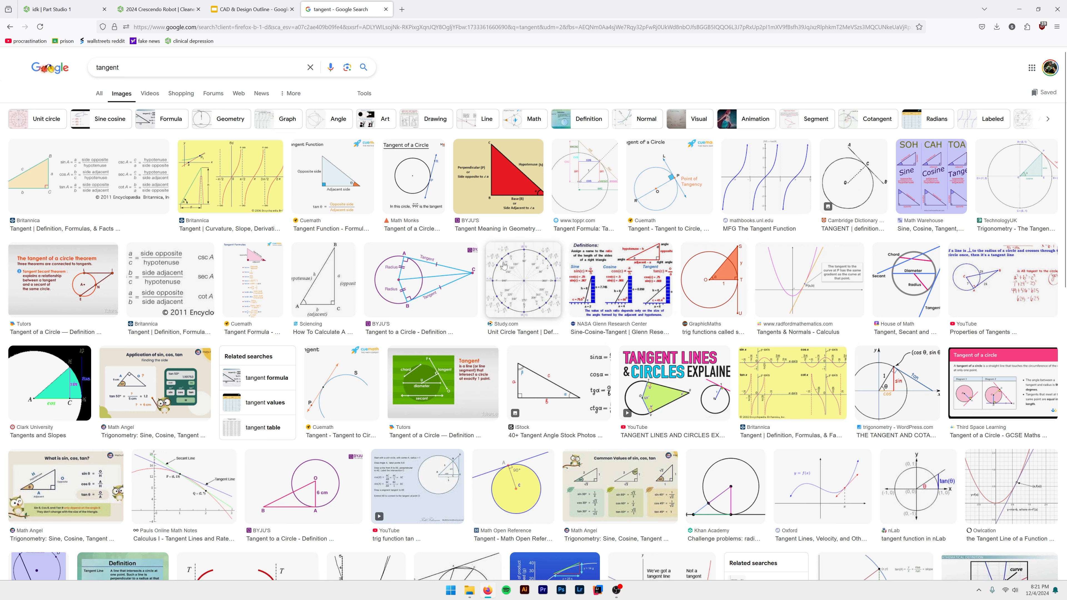
left_click(657, 196)
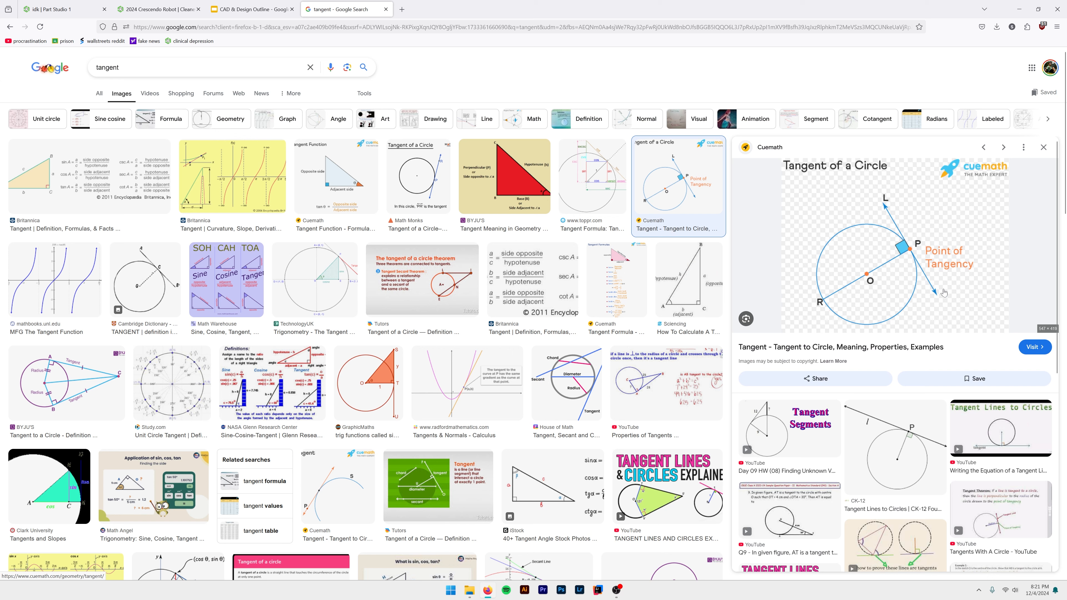
key("ctrl+w")
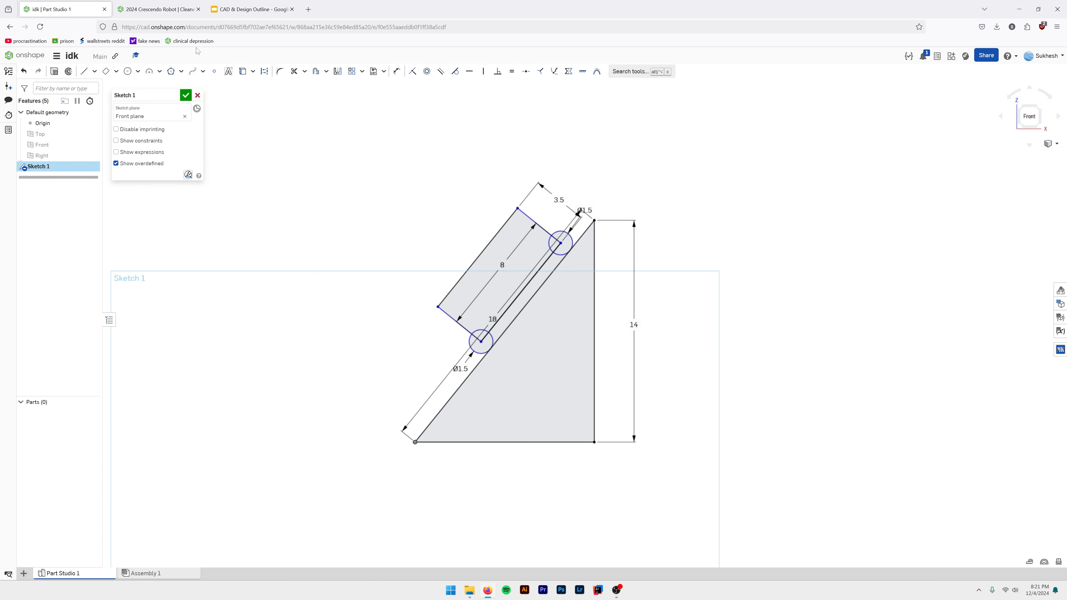
Move the car slightly farther up the ramp while it stays on the hypotenuse.
scroll(501, 368, "up", 3)
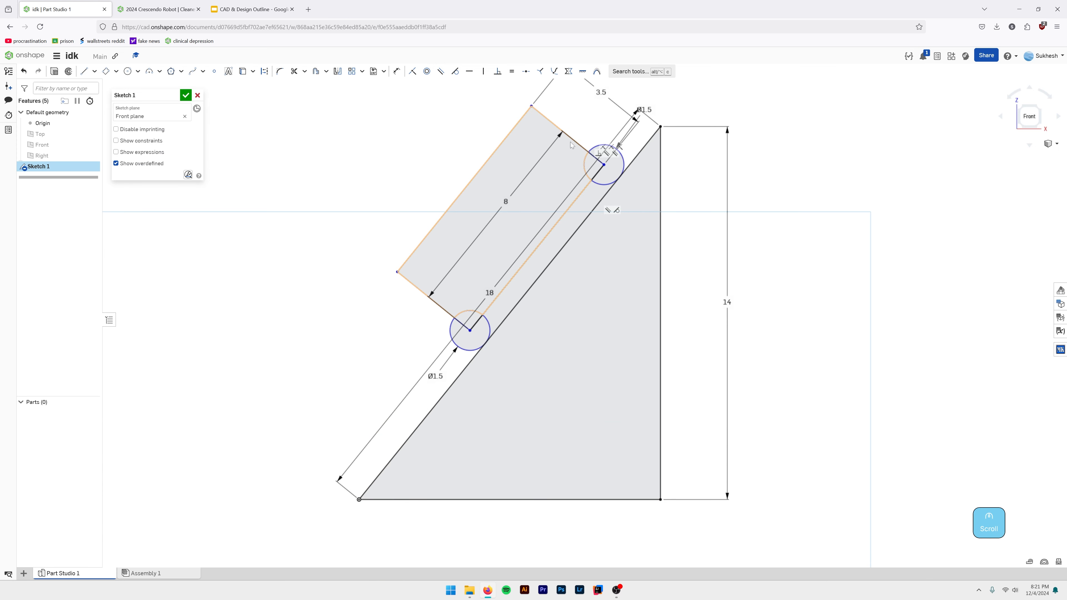
scroll(586, 133, "down", 2)
mouse_move(577, 138)
left_mouse_down()
mouse_move(458, 279)
mouse_move(624, 104)
mouse_move(592, 168)
mouse_move(653, 89)
mouse_move(591, 170)
mouse_move(647, 173)
left_mouse_up()
scroll(433, 166, "up", 3)
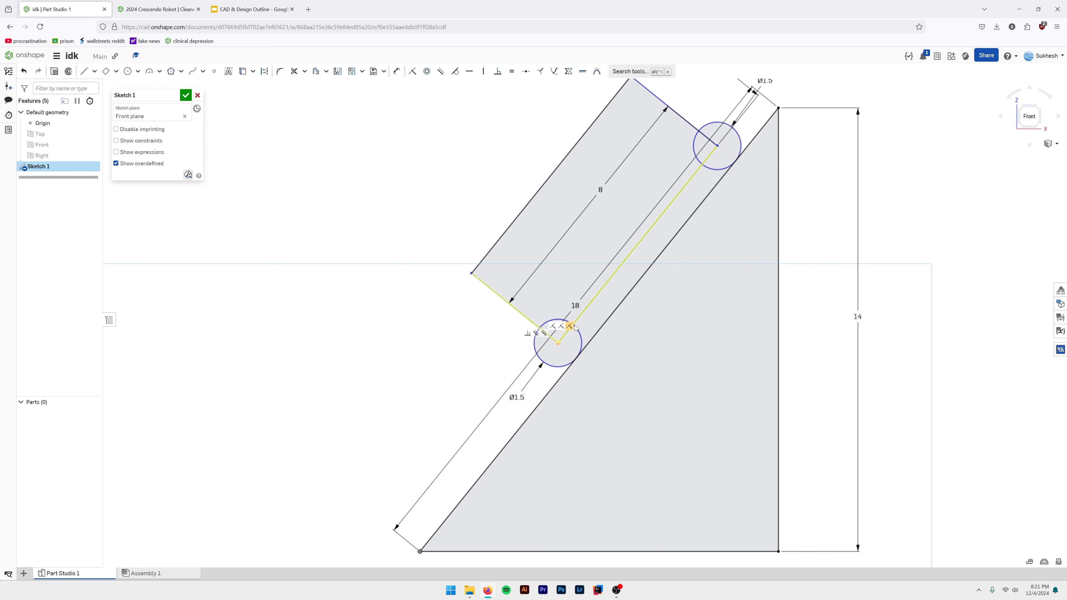
Draw two separate steep lines in the empty area above the car, the first about 4.47 in long.
scroll(391, 247, "down", 3)
middle_click_drag(367, 184, 432, 211)
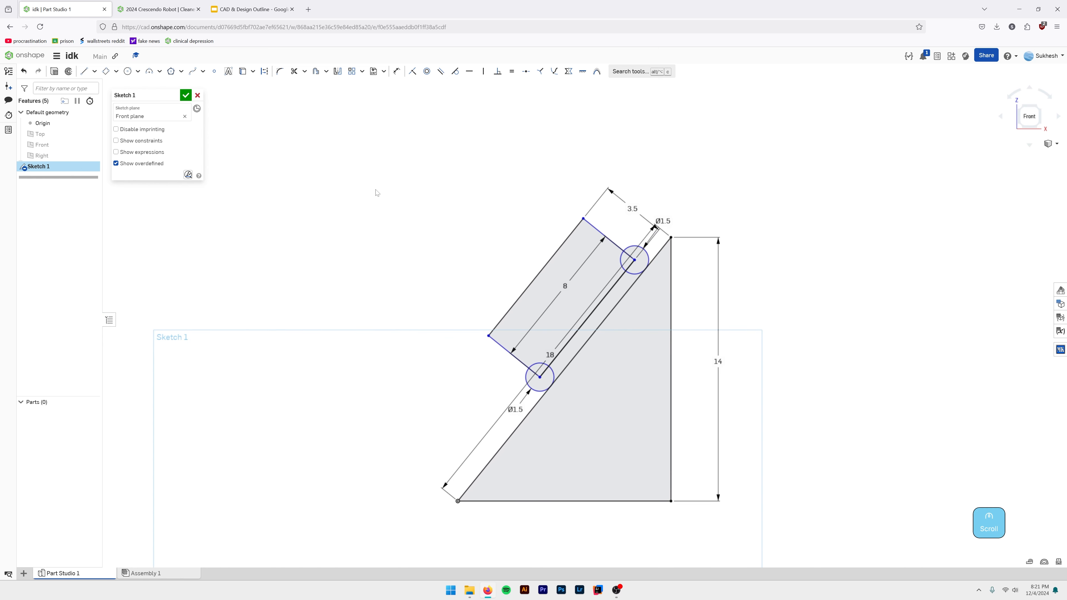
key("l")
left_click(295, 141)
left_click(310, 223)
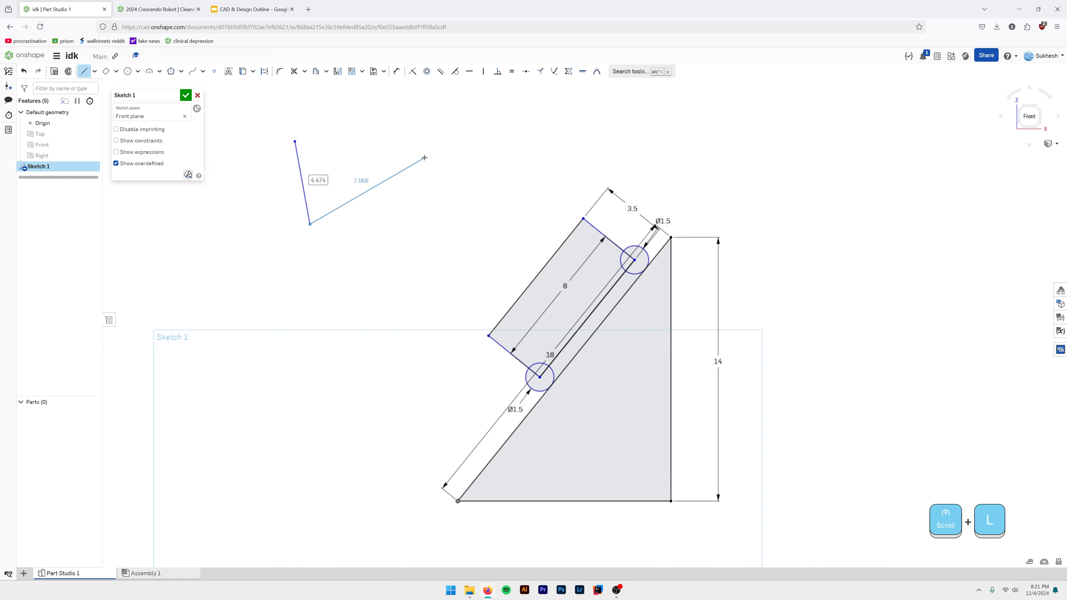
key("Escape")
key("l")
left_click(441, 122)
left_click(418, 205)
key("Escape")
key("Escape")
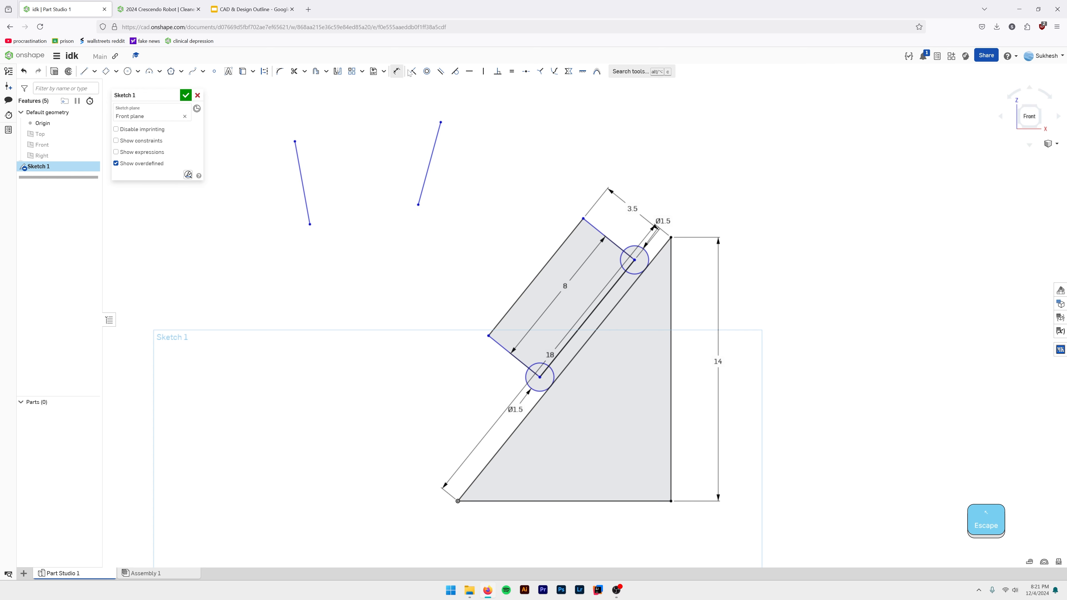
Use Coincident to join the second line's lower end to the first line's upper end and put the joined lines' top endpoint on the rectangle's outer edge.
key("i")
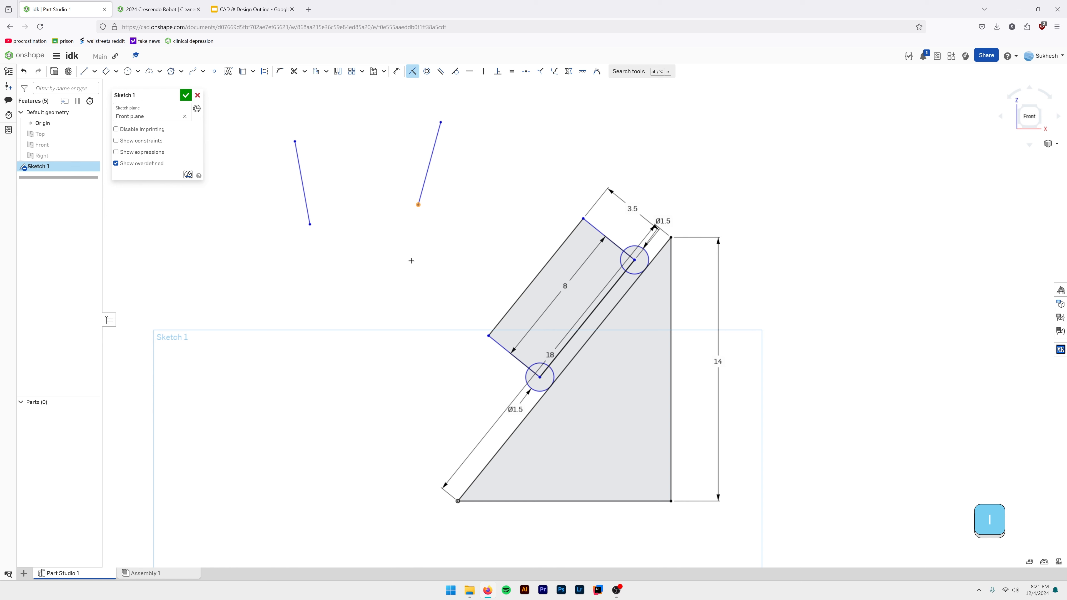
left_click(295, 142)
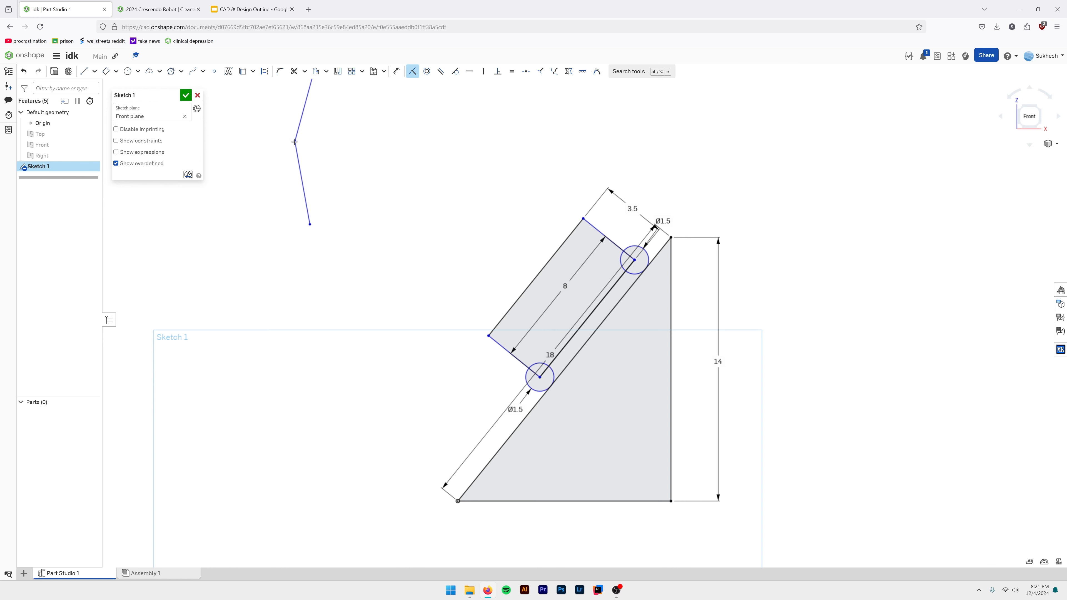
middle_click_drag(319, 169, 325, 235)
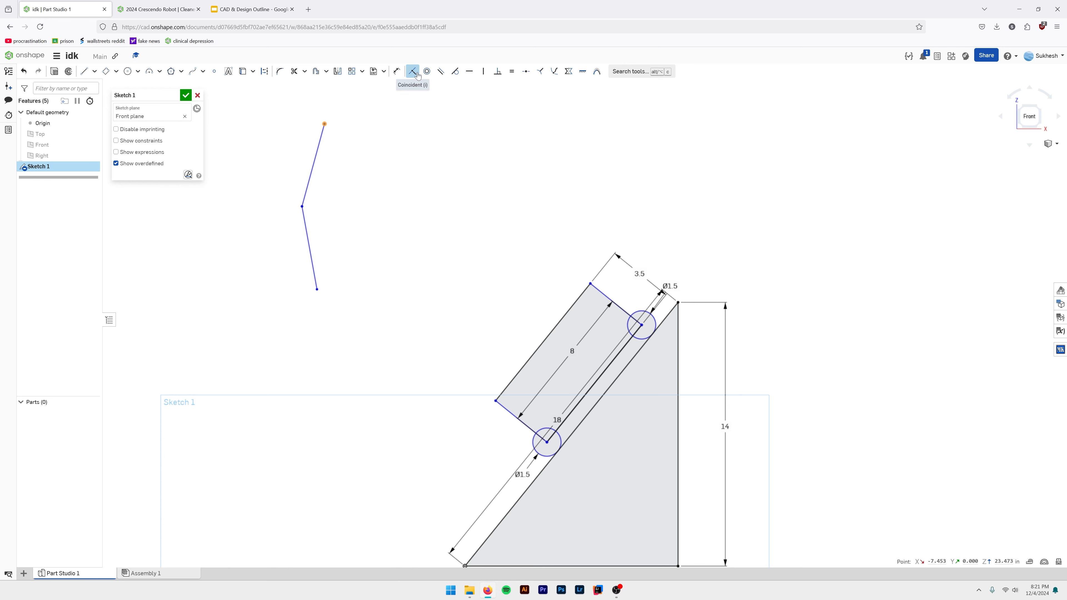
left_click(559, 320)
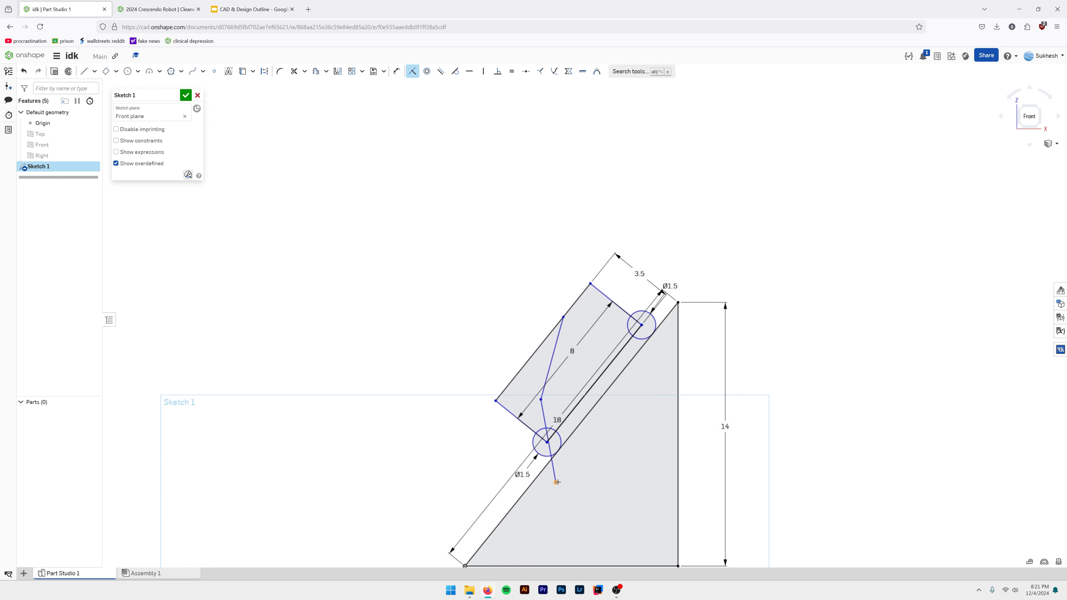
Make the joined lines' lower endpoint coincident with the triangle's vertical side and their shared endpoint coincident with the triangle's lower-left corner.
left_click(674, 386)
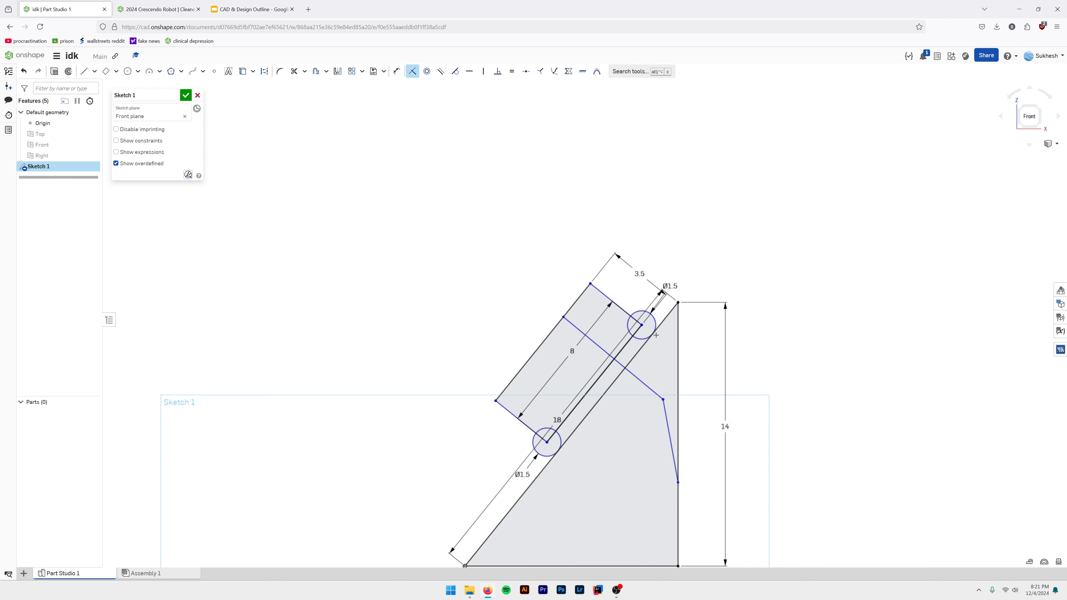
left_click(659, 403)
middle_click_drag(576, 478, 589, 331)
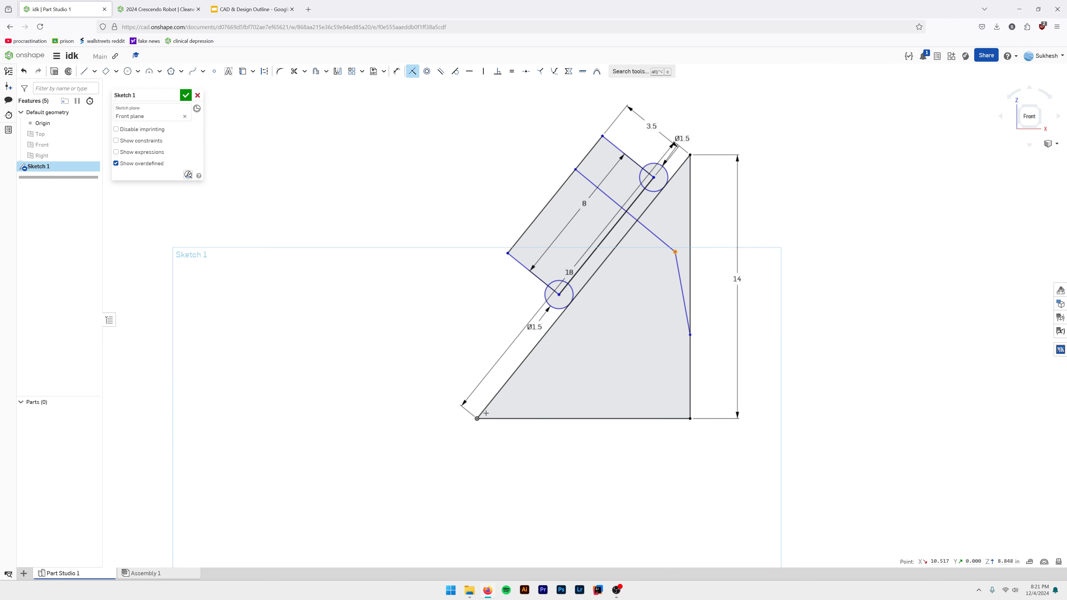
left_click(476, 419)
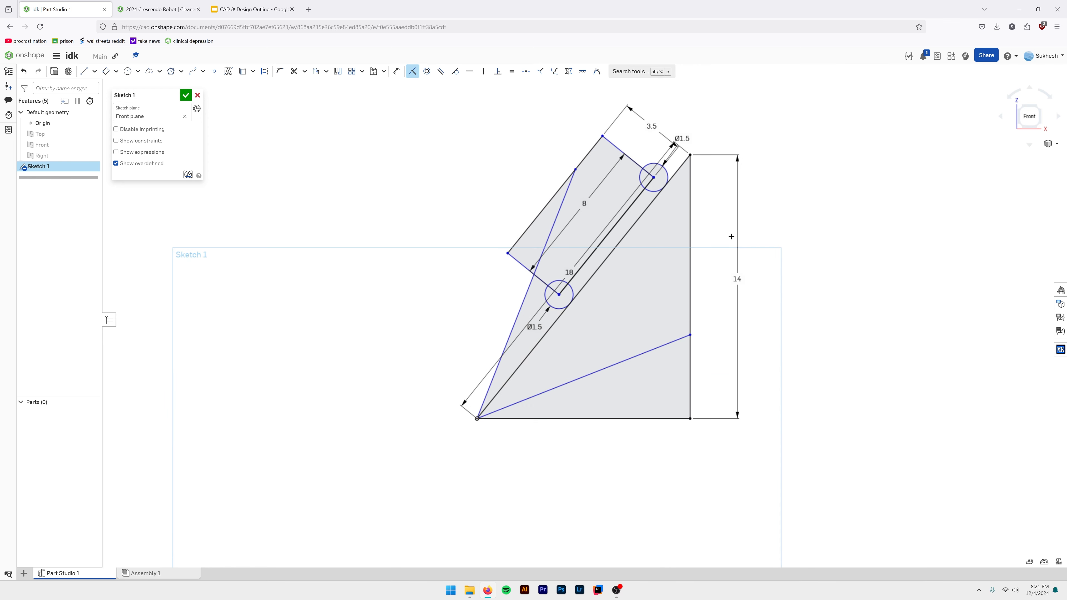
Undo the last three coincident constraints and delete the two joined practice lines.
key("Escape")
key("ctrl+z")
key("ctrl+z")
key("ctrl+z")
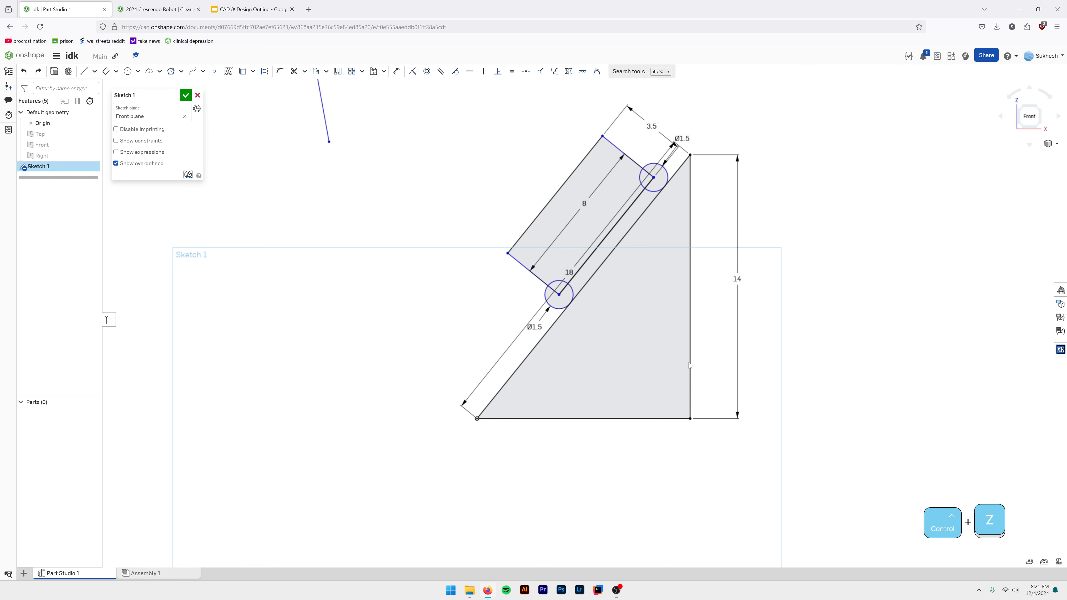
scroll(405, 239, "down", 2)
middle_click_drag(404, 240, 402, 276)
scroll(403, 277, "up", 2)
left_click_drag(439, 322, 308, 87)
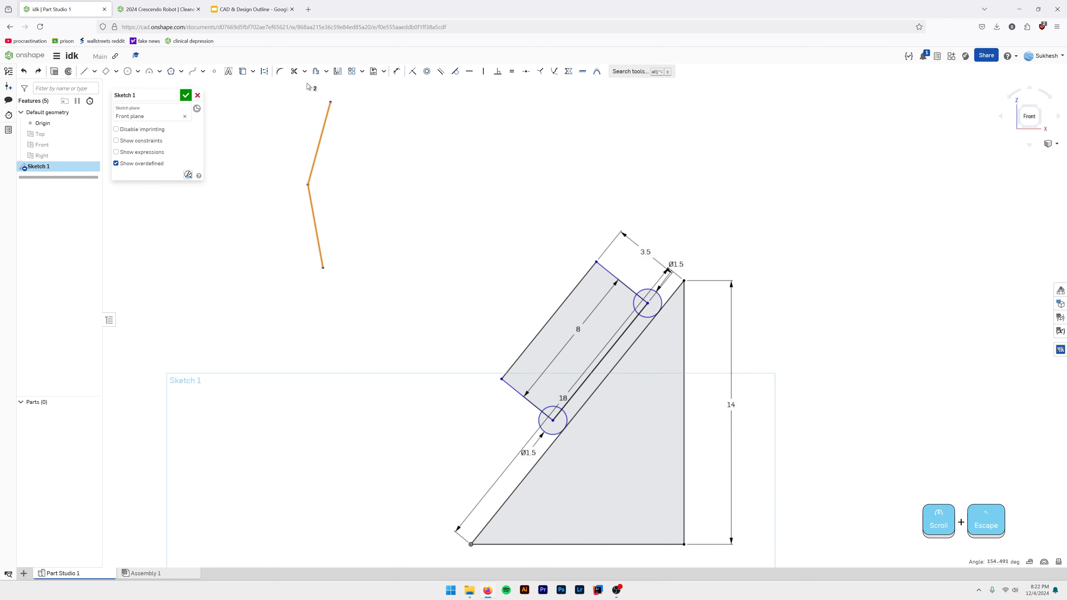
key("Delete")
Draw a long line sloping down from the empty area beside the ramp, across the triangle, to beyond its vertical side.
middle_click_drag(379, 246, 353, 133)
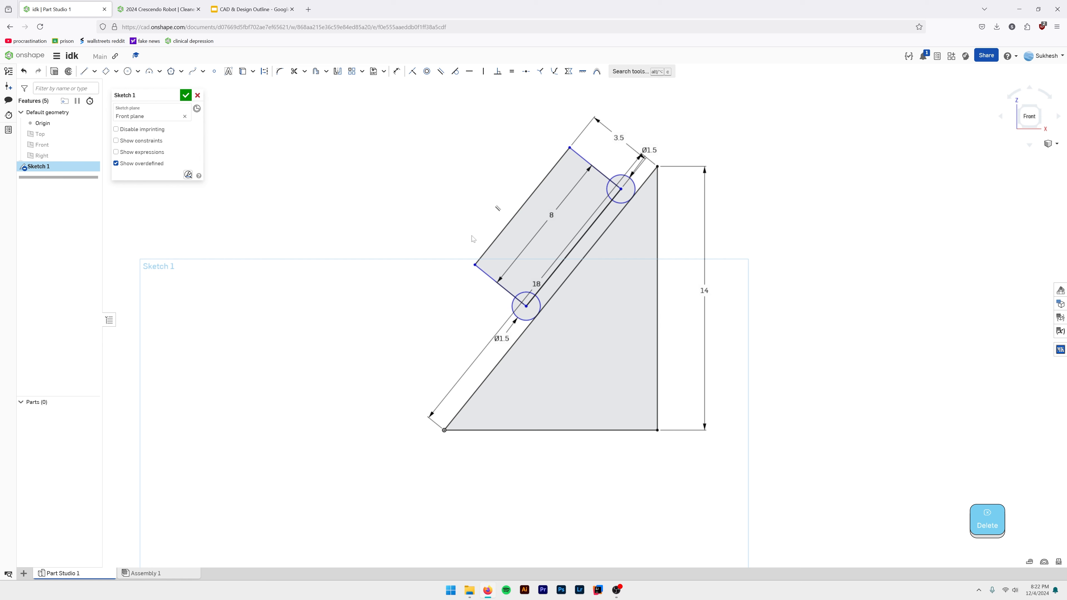
middle_click_drag(451, 313, 391, 284)
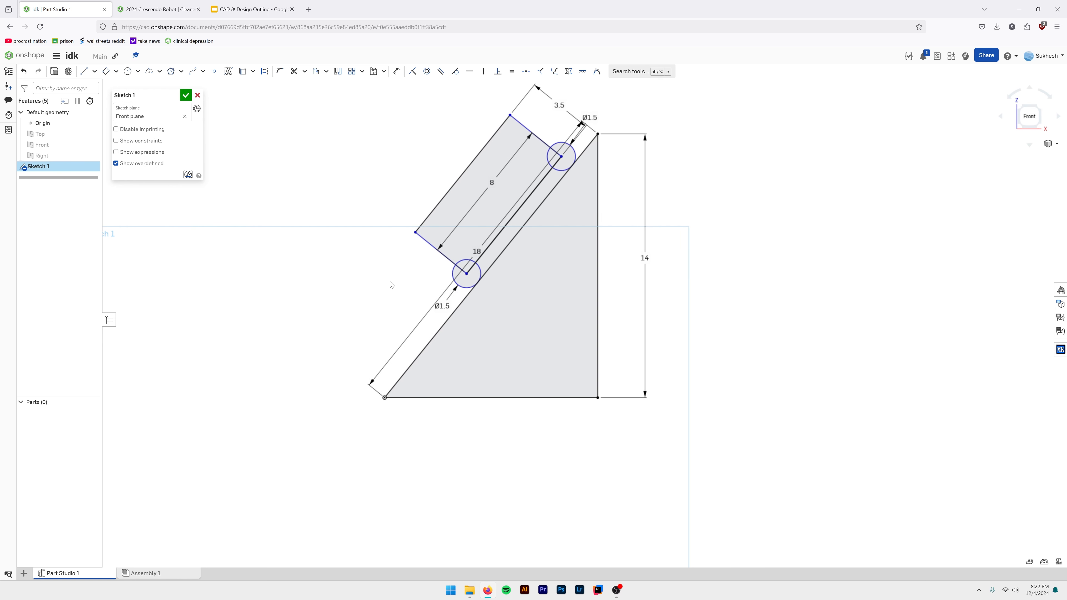
key("l")
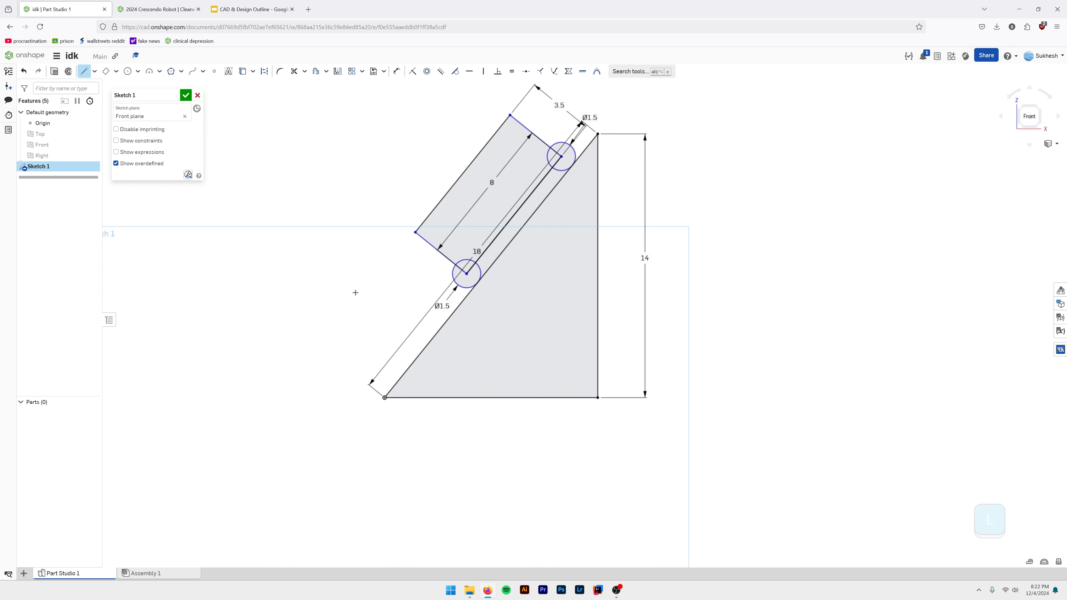
left_click(344, 277)
key("Escape")
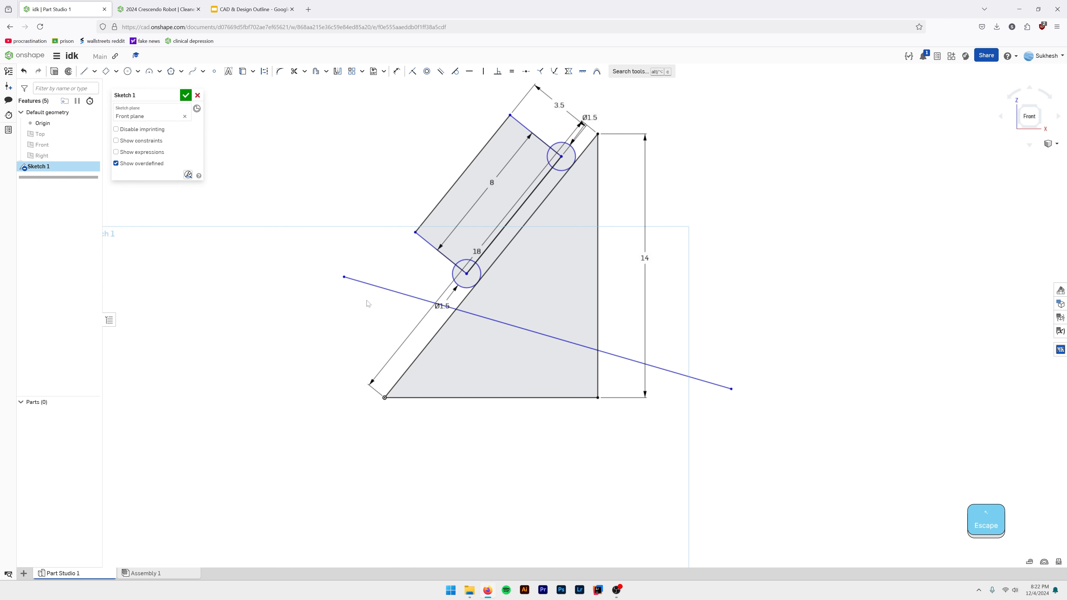
Make the long line's upper end coincident with the triangle's sloping side and its other end coincident with the triangle's lower-right corner.
key("i")
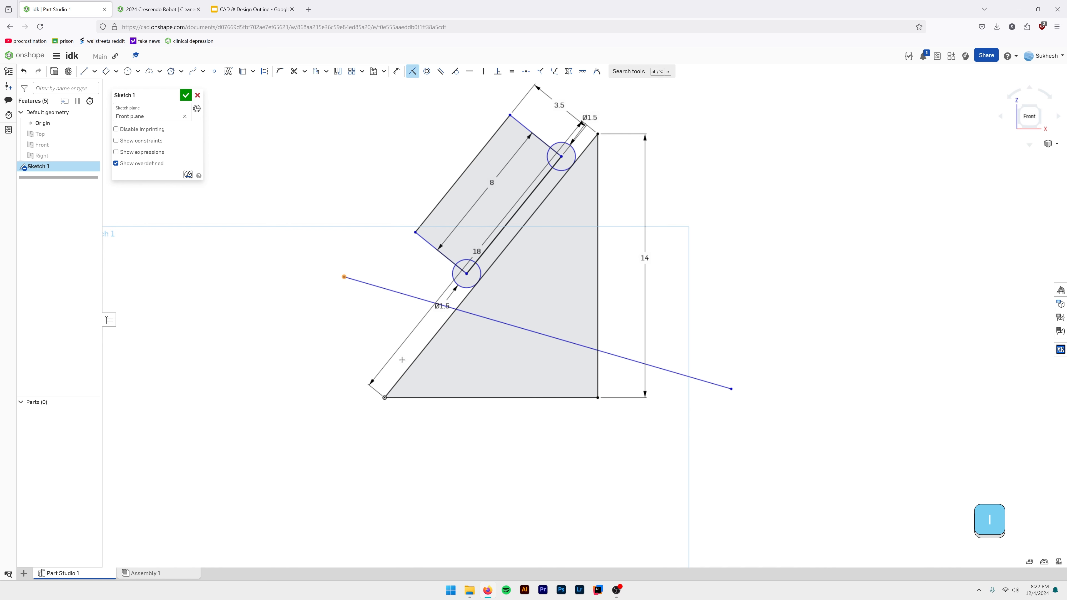
left_click(408, 369)
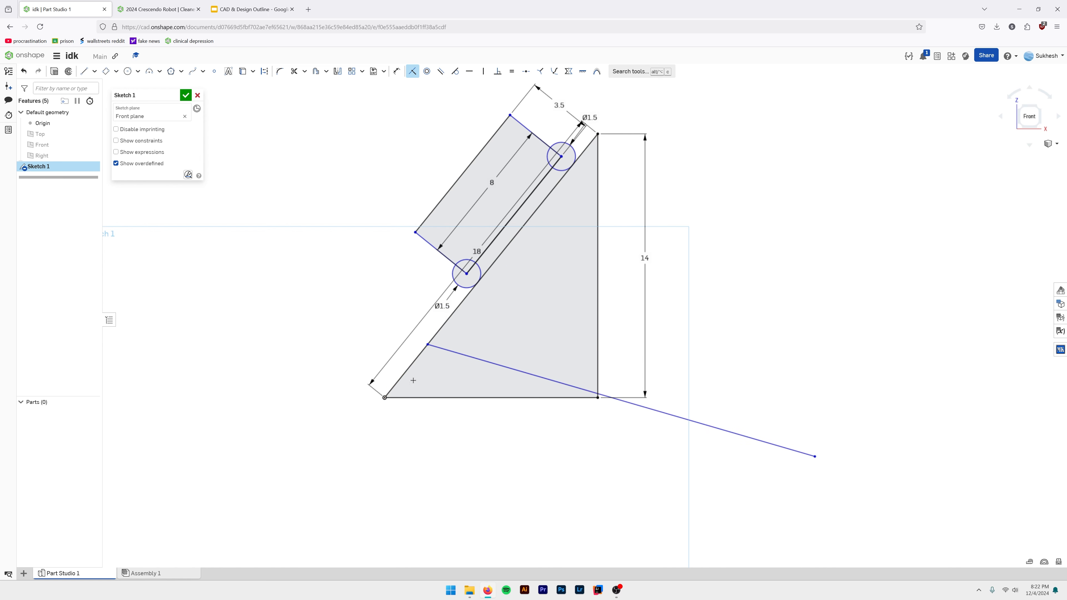
left_click(815, 457)
left_click(597, 397)
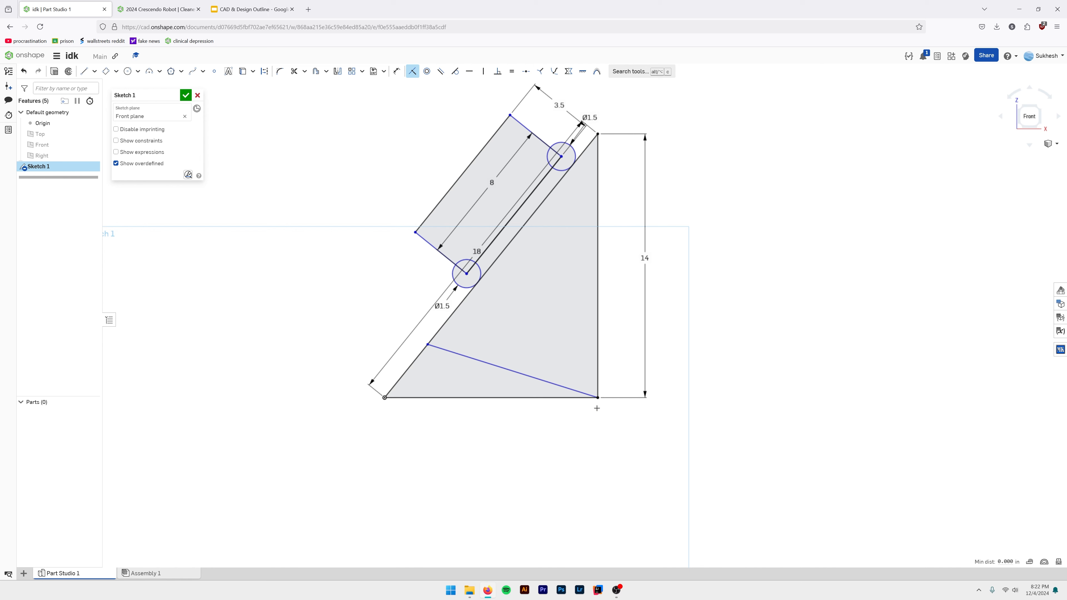
Try to make the line coincident with the triangle's top corner and undo that constraint.
left_click(518, 372)
left_click(598, 133)
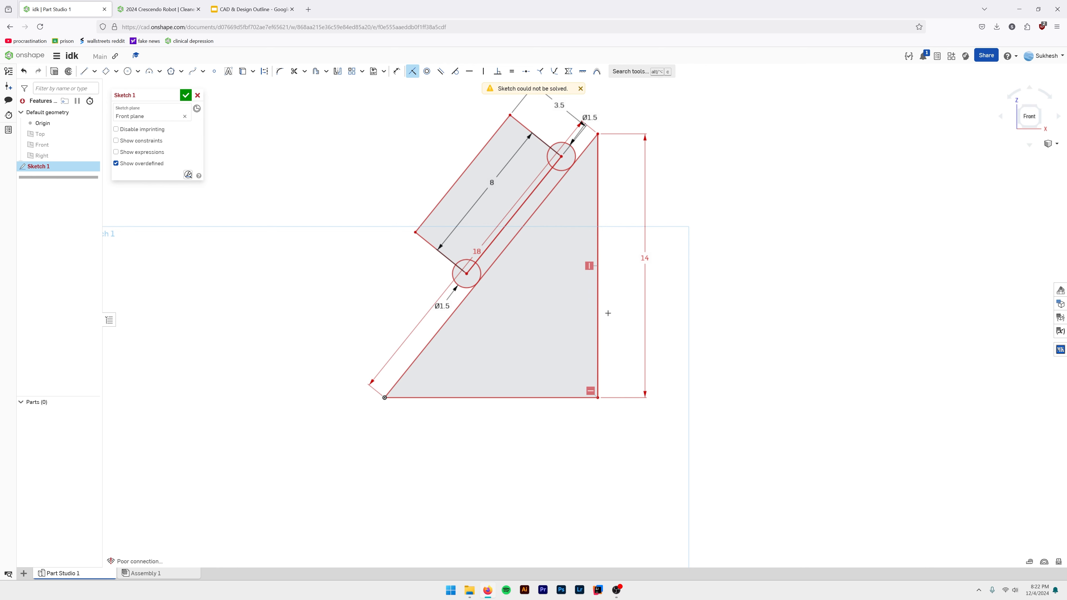
middle_click_drag(607, 314, 606, 362)
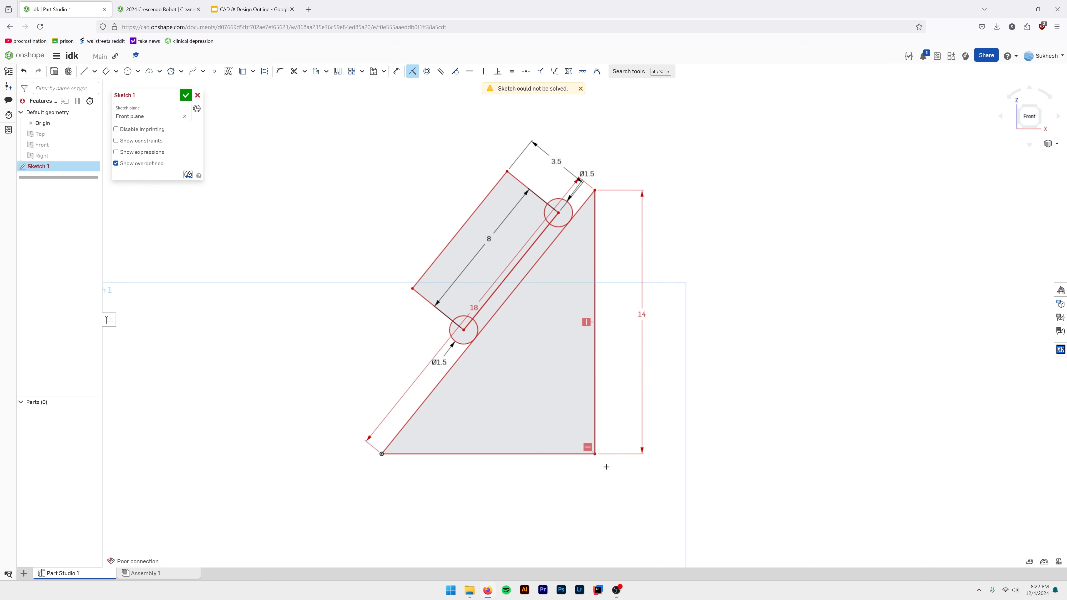
key("ctrl+z")
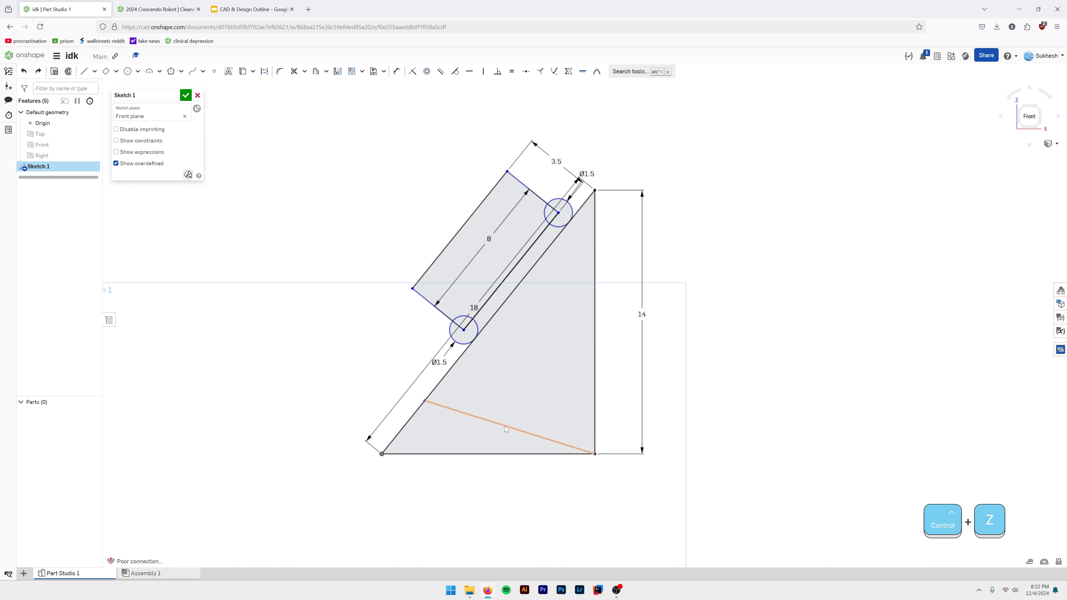
Replace the line with two connected lines running from the triangle's sloping side through an interior point to the lower-right corner.
left_click(522, 433)
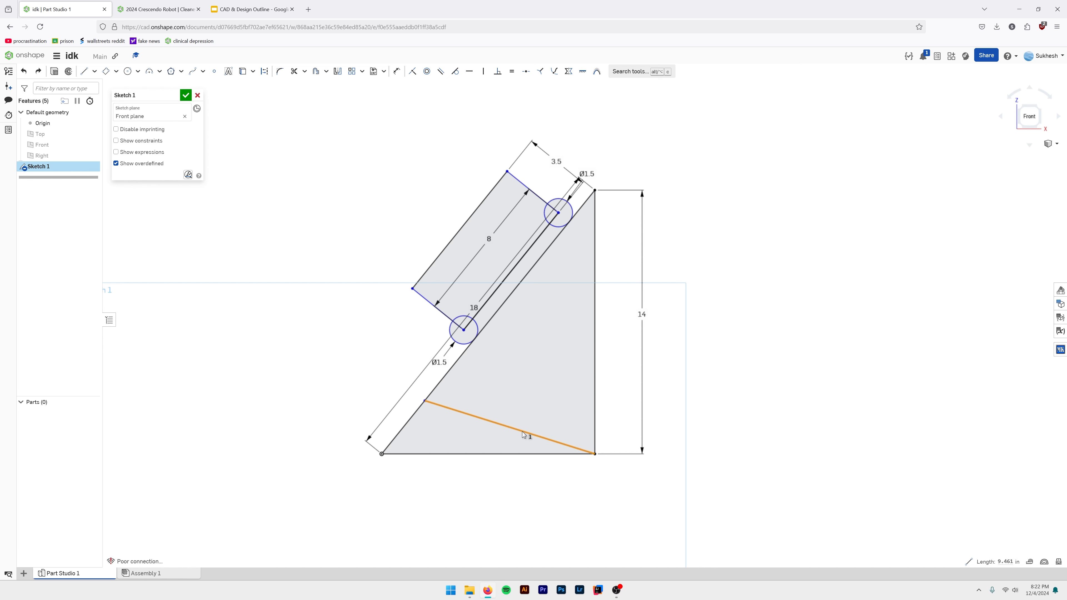
key("Delete")
key("l")
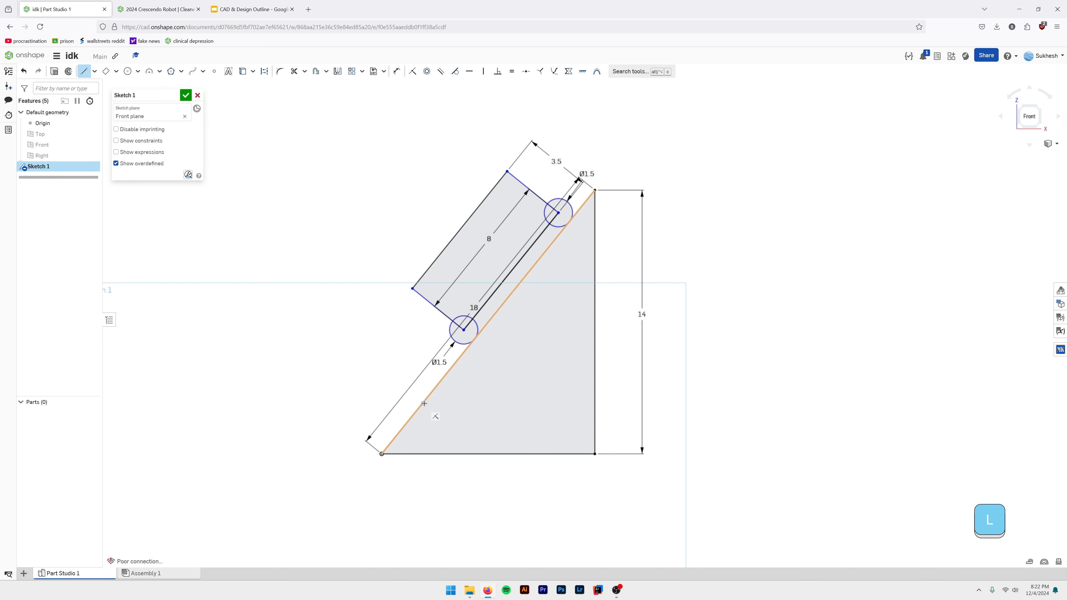
left_click(424, 403)
left_click(528, 410)
left_click(594, 454)
key("Escape")
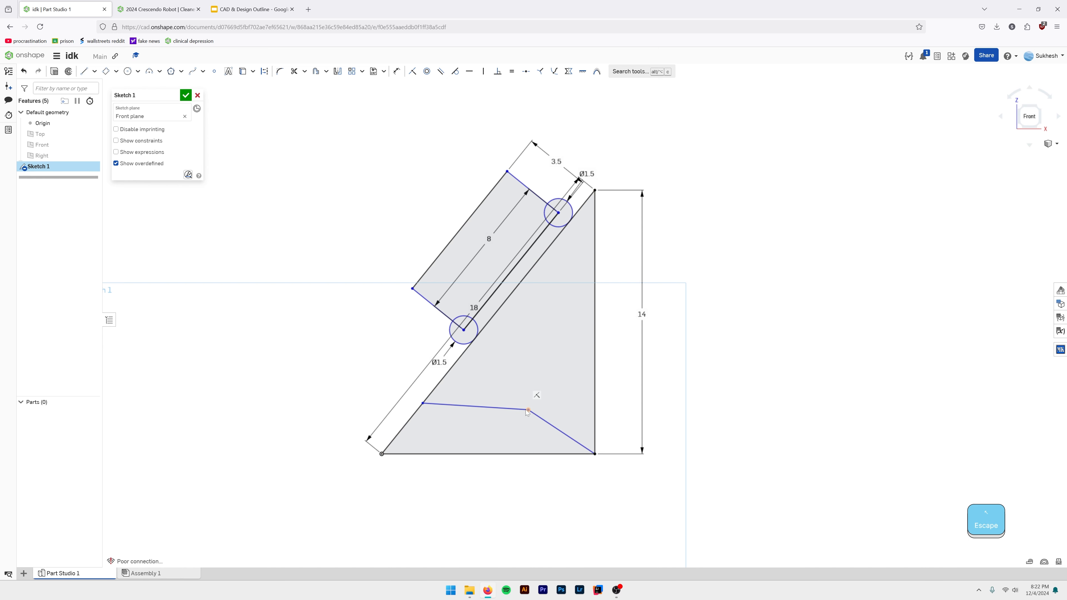
Delete the two connected lines inside the triangle.
left_click(547, 424)
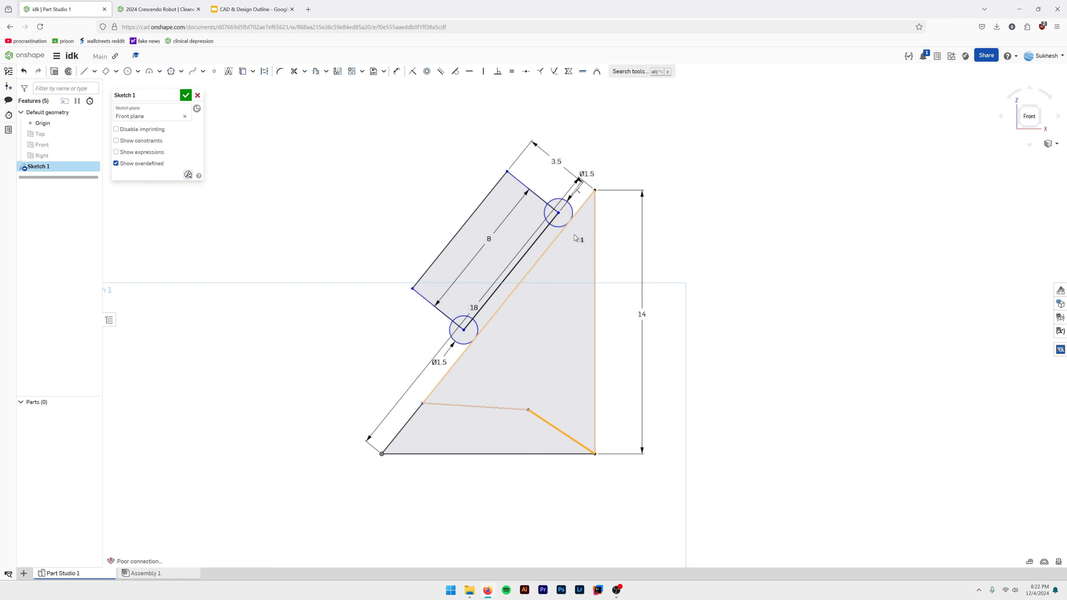
key("Delete")
left_click(497, 407)
key("Delete")
Draw a separate line sloping down in the empty area beside the ramp and dimension its length to 8 in.
scroll(484, 317, "down", 3)
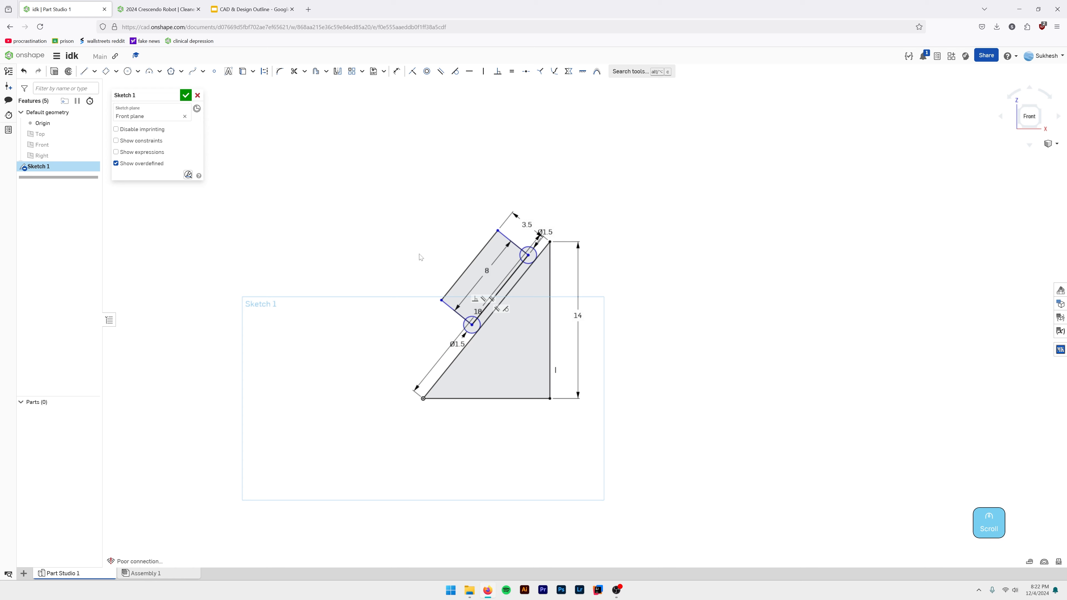
scroll(299, 191, "up", 2)
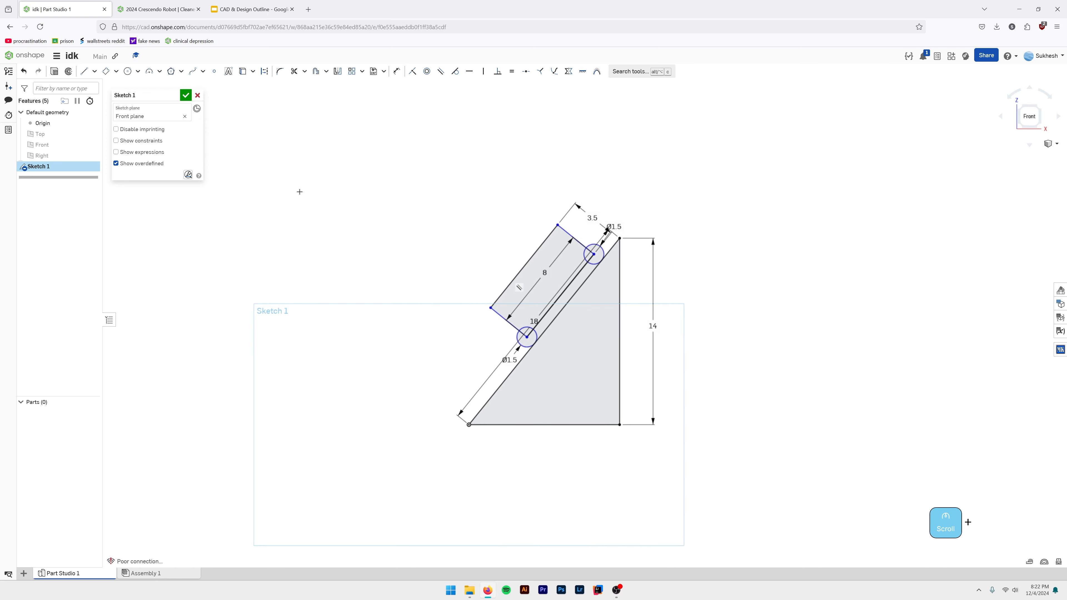
key("l")
left_click_drag(304, 176, 379, 220)
key("d")
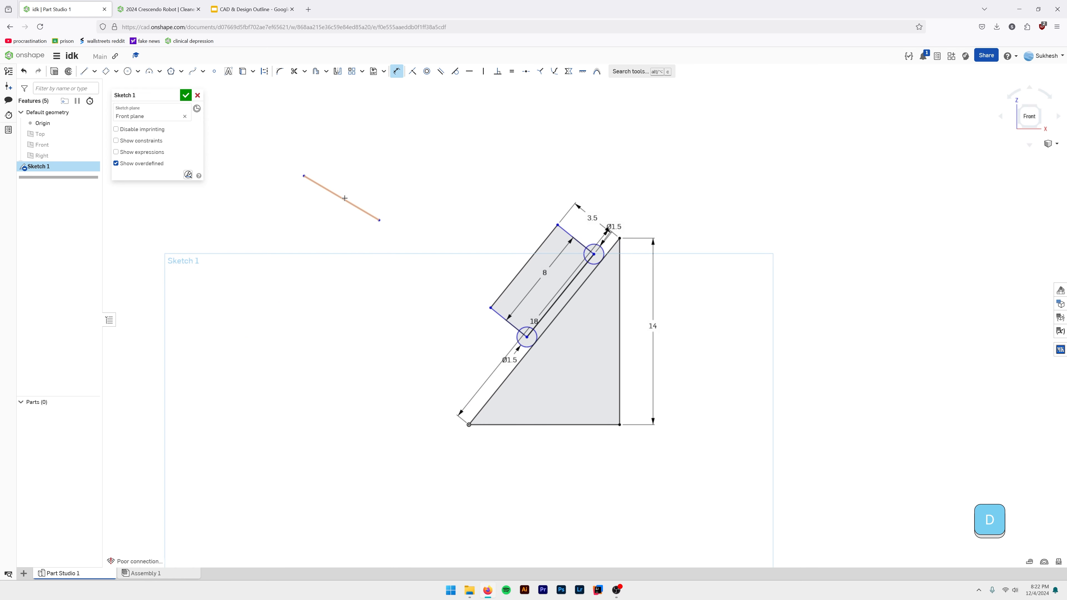
left_click(344, 198)
left_click(381, 153)
type("8")
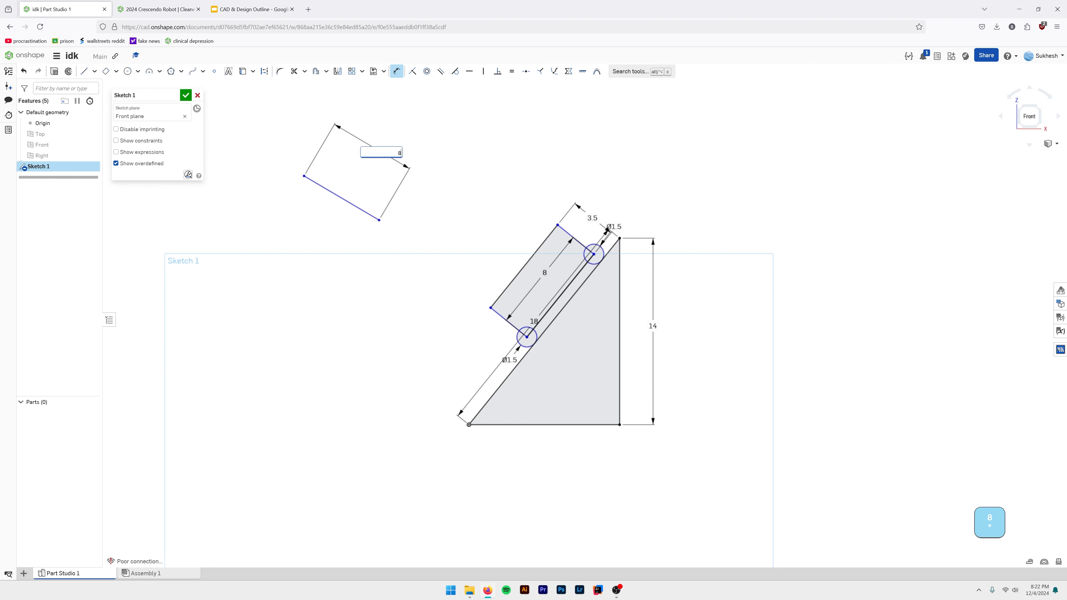
key("Return")
Make the separate line's upper end coincident with the triangle's sloping side and try to join its lower end to the lower-right corner.
key("i")
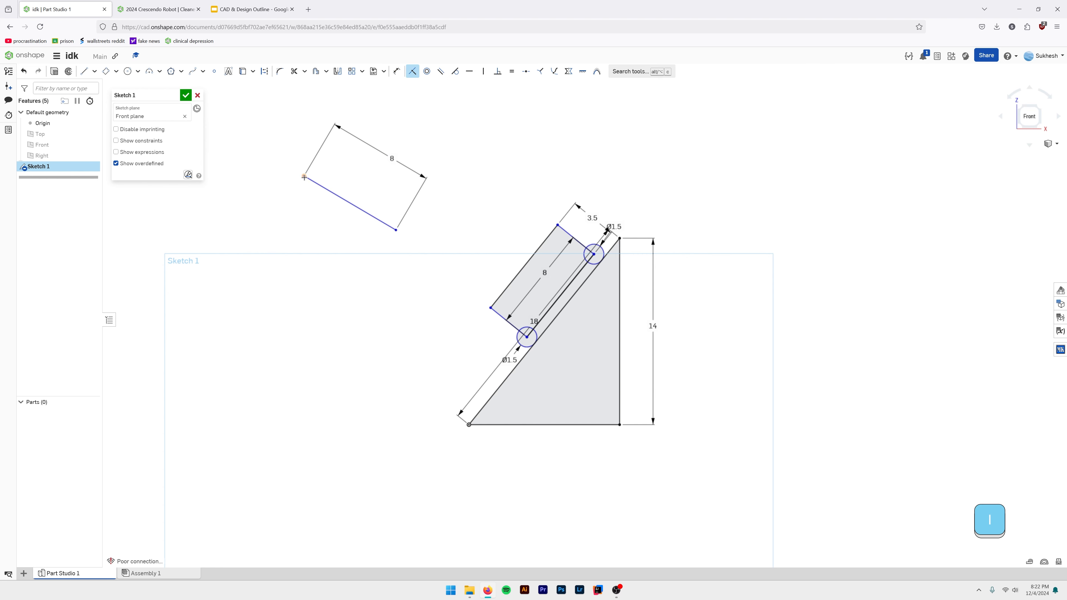
left_click(304, 177)
left_click(485, 404)
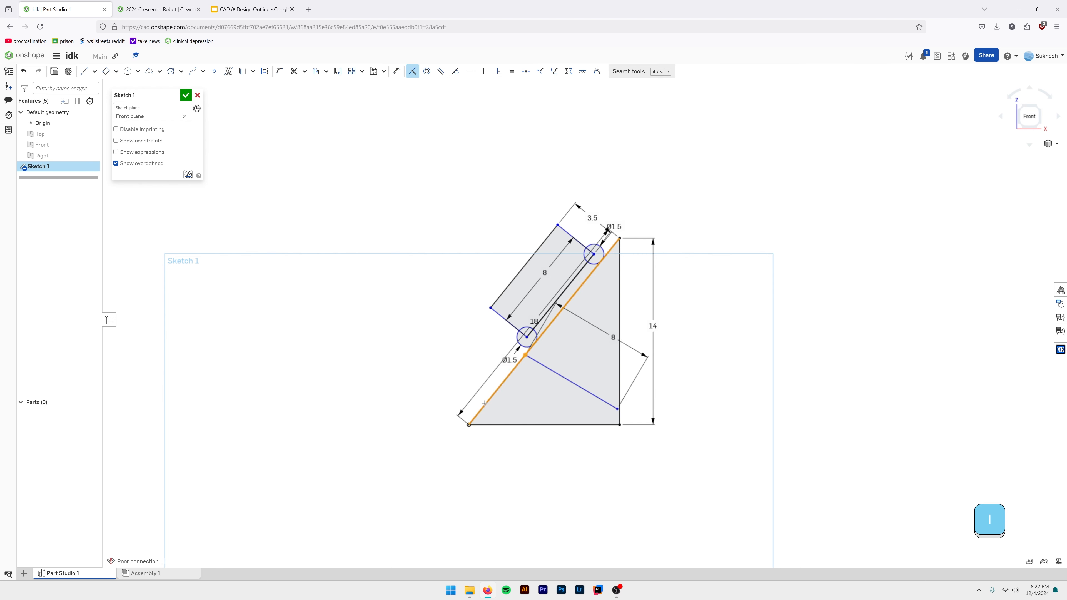
scroll(618, 408, "up", 3)
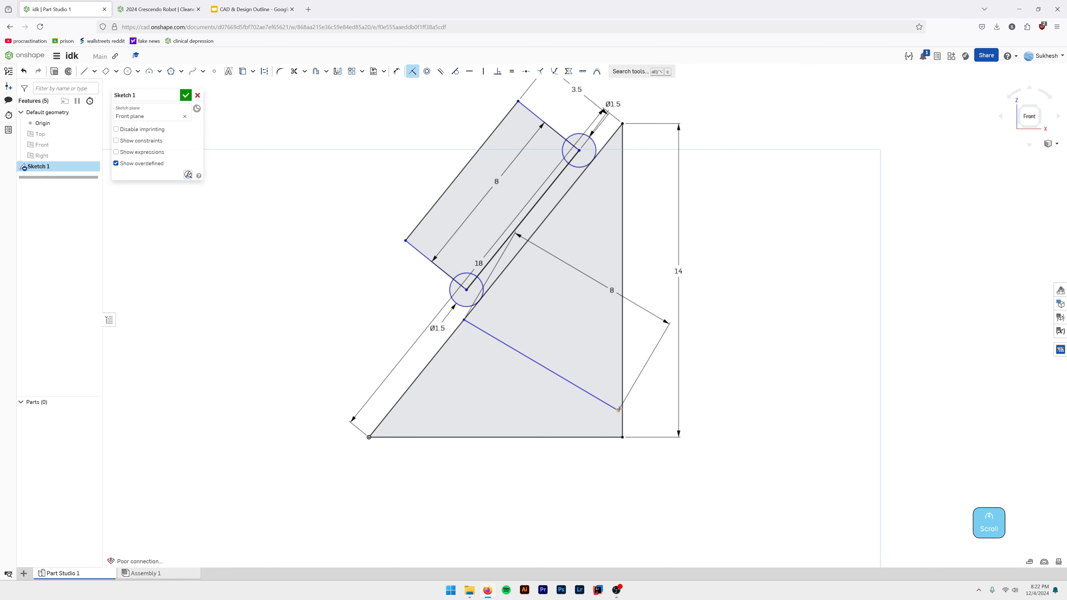
left_click(618, 408)
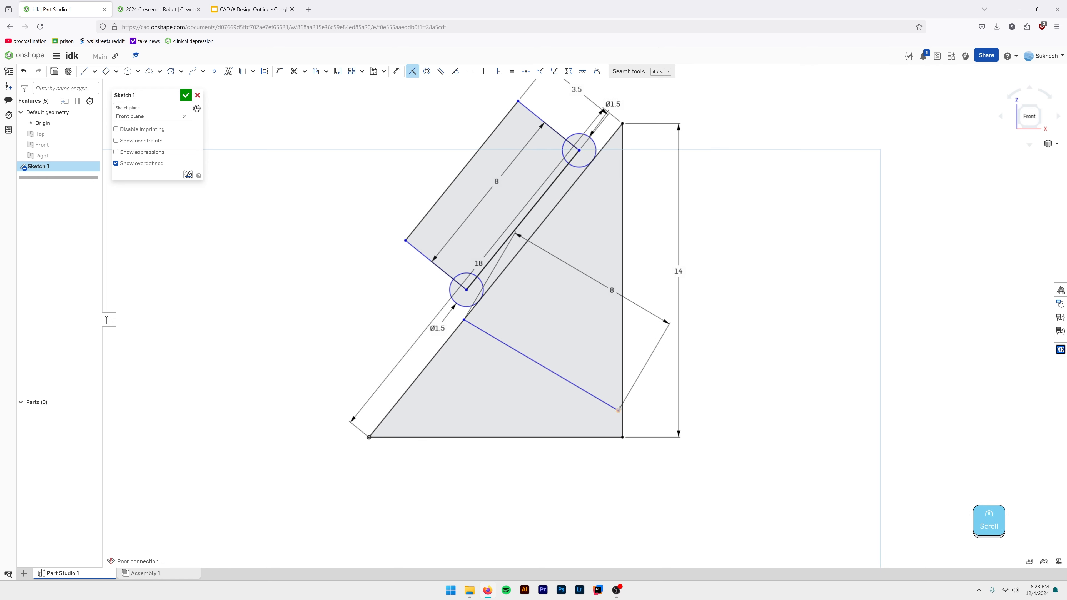
left_click(622, 437)
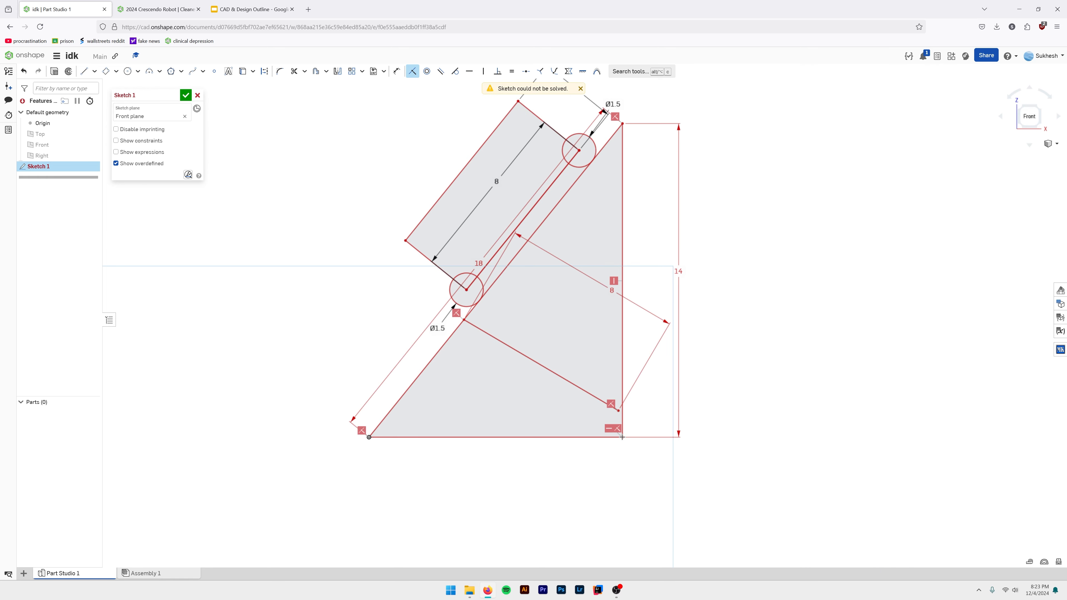
Try deleting the practice line's 8 in dimension, undo that, and delete the coincident constraint at its lower end instead.
scroll(616, 323, "up", 3)
key("Escape")
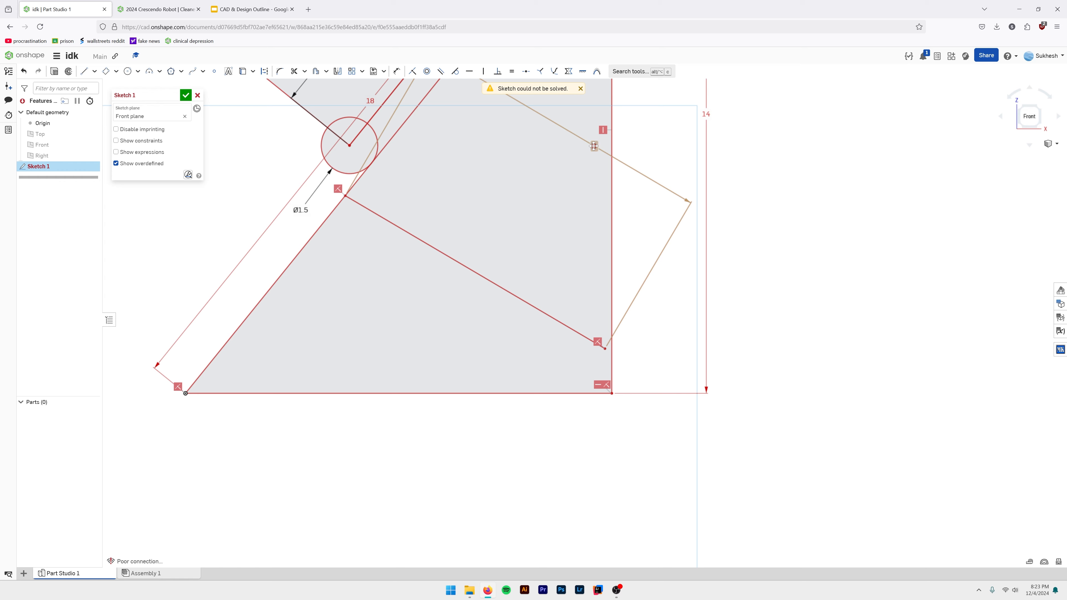
key("ctrl+z")
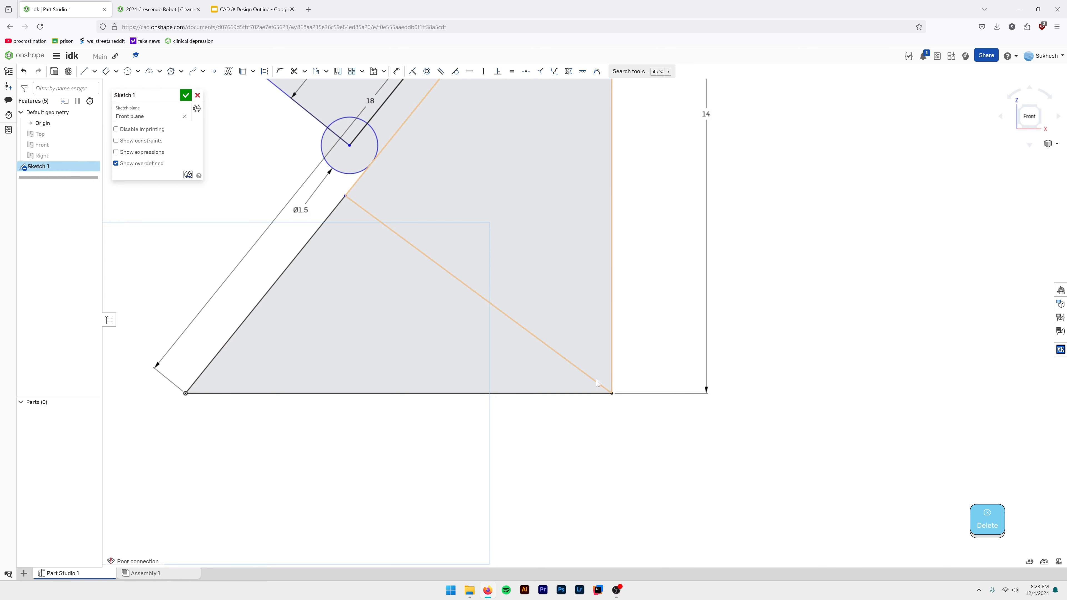
key("ctrl+z")
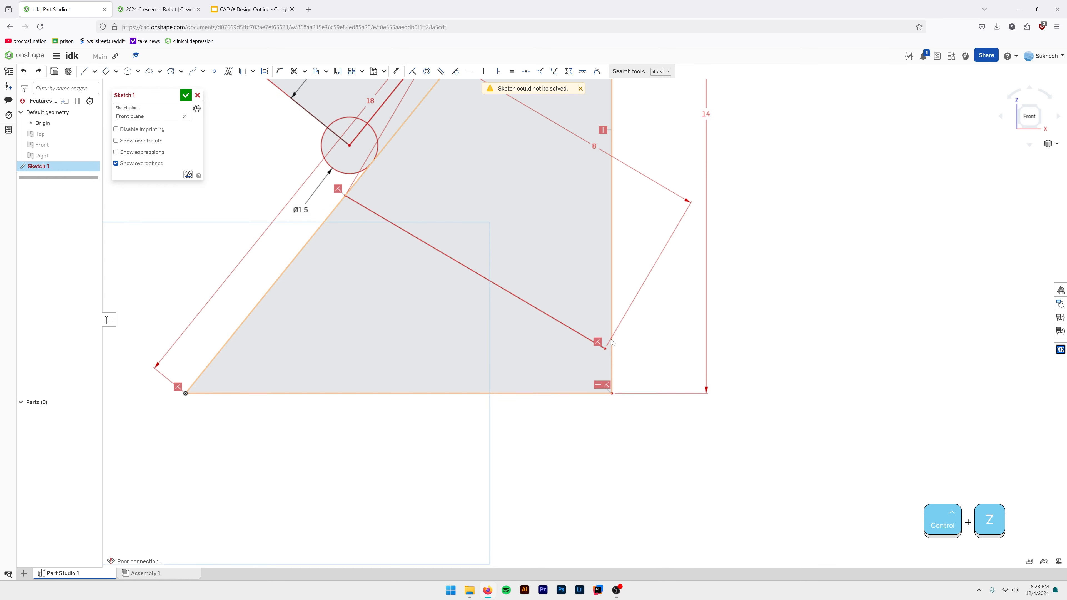
key("ctrl+z")
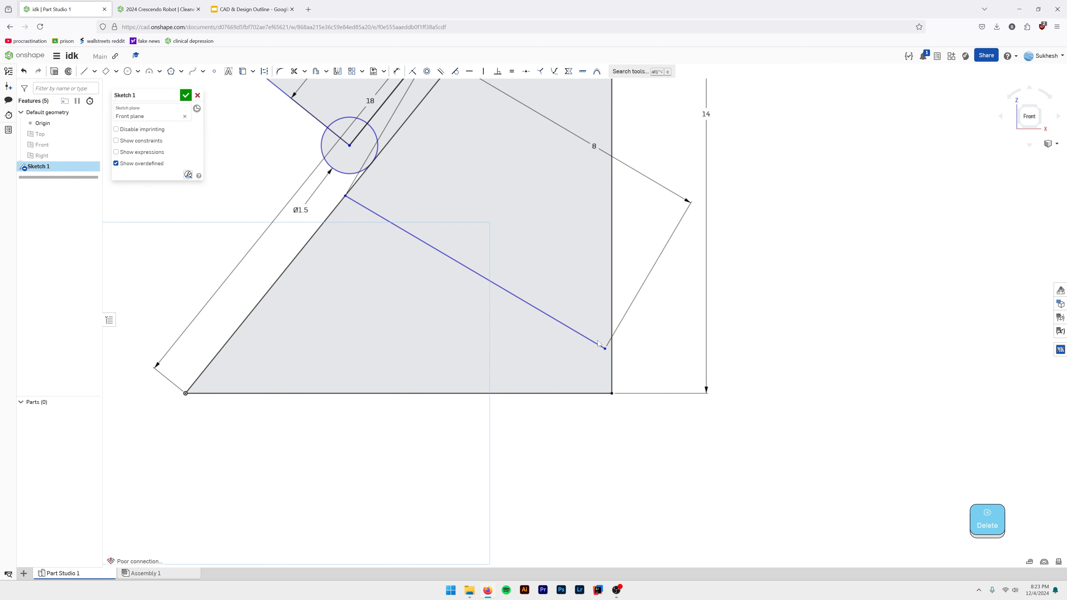
Make the practice line's lower end coincident with the triangle's vertical side.
key("i")
scroll(558, 248, "down", 2)
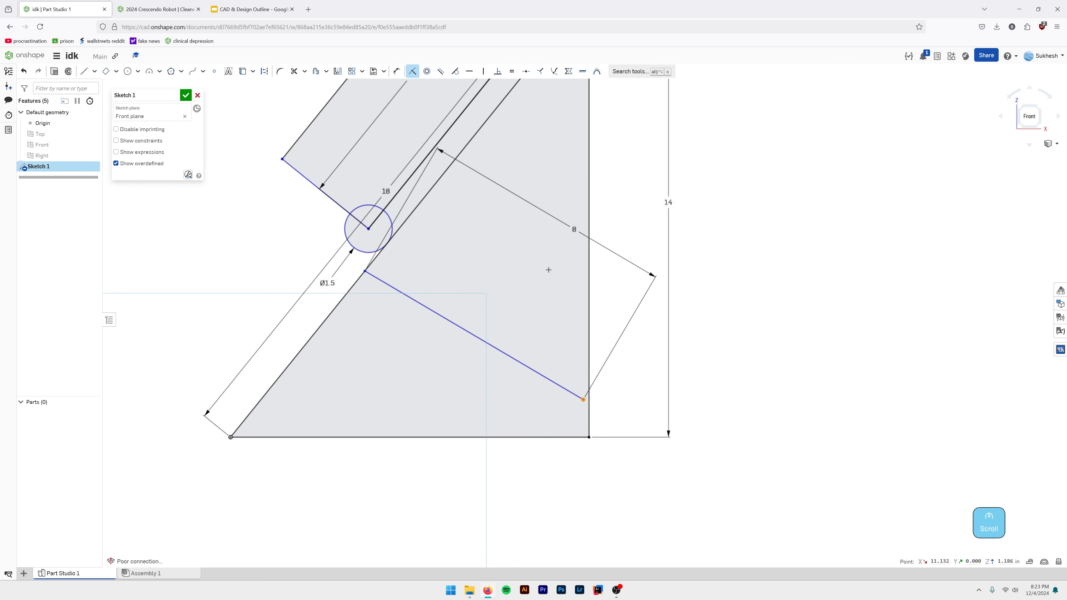
left_click(589, 322)
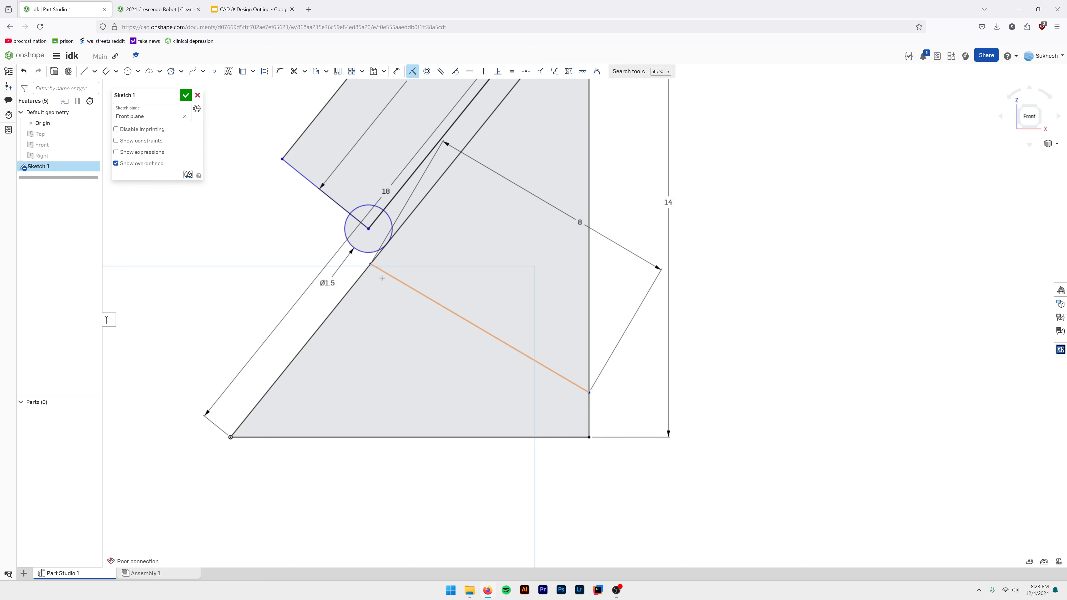
Delete the practice line inside the triangle together with its 8 in dimension.
scroll(587, 364, "down", 4)
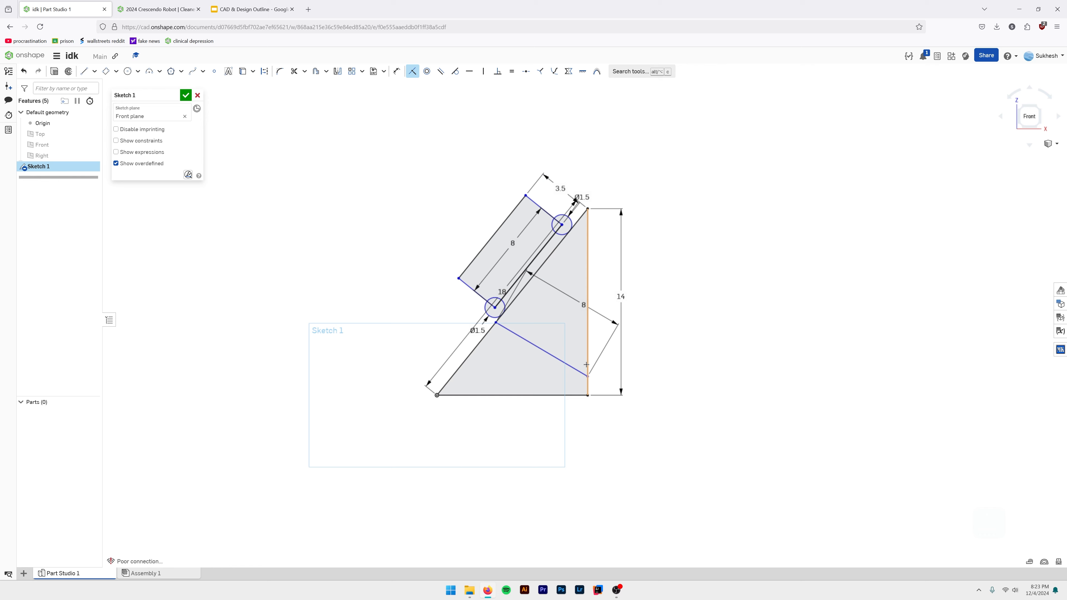
key("Escape")
left_click(583, 305)
key("Delete")
Draw a steep line about 7 in long in the empty area beside the car and ramp.
scroll(534, 316, "down", 3)
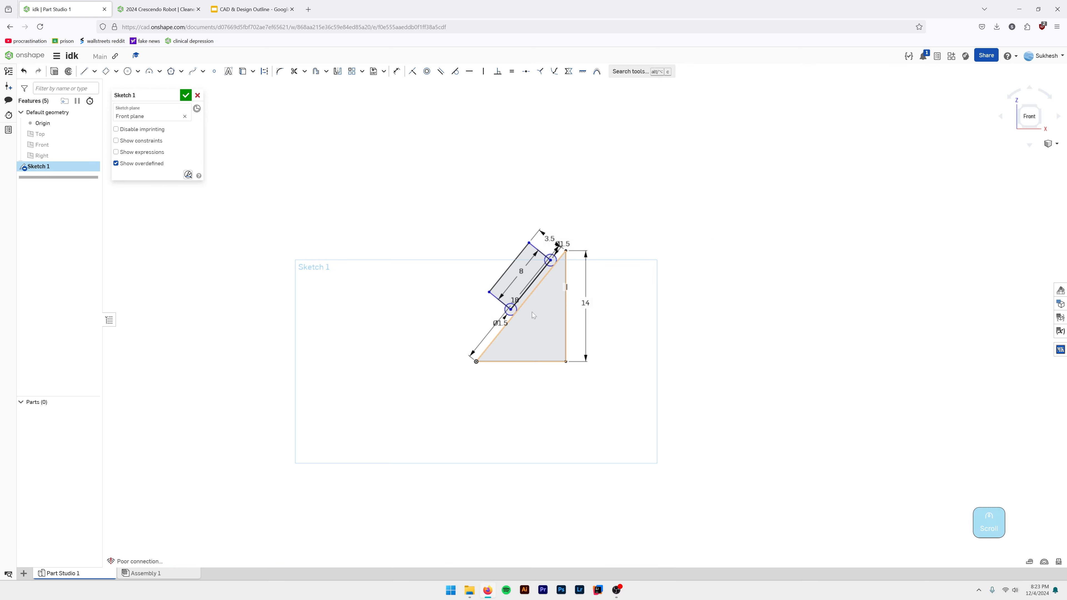
scroll(491, 242, "up", 3)
middle_click_drag(542, 276, 477, 251)
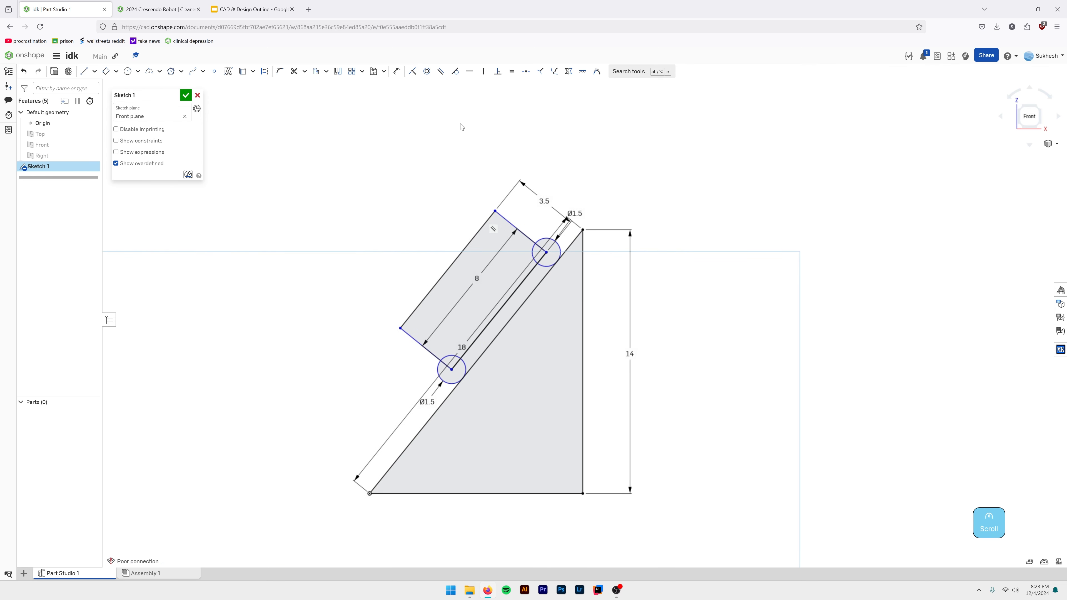
key("f")
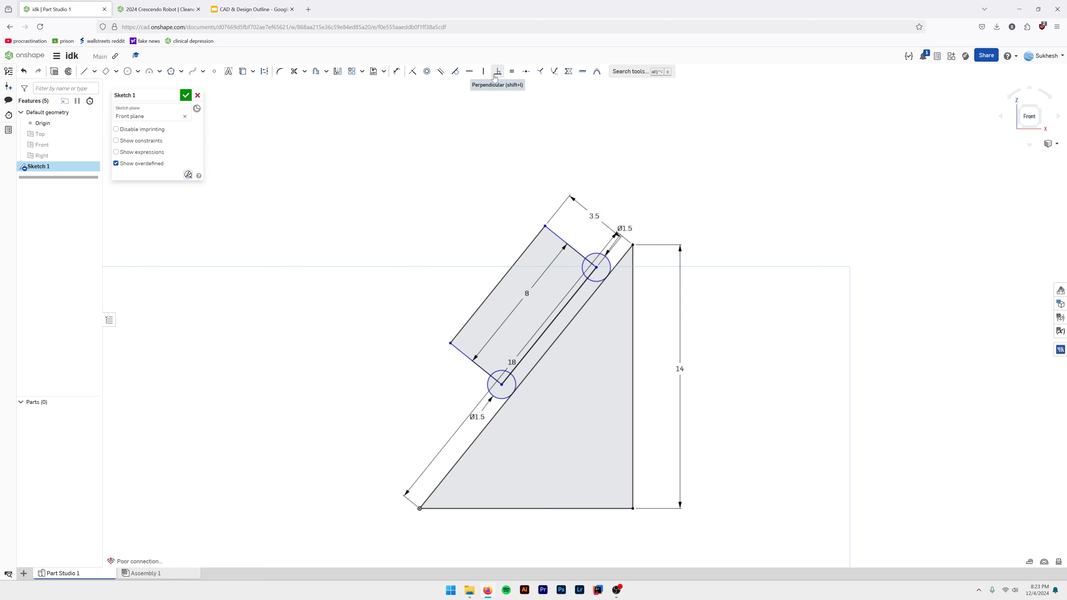
scroll(461, 345, "up", 3)
scroll(461, 346, "down", 5)
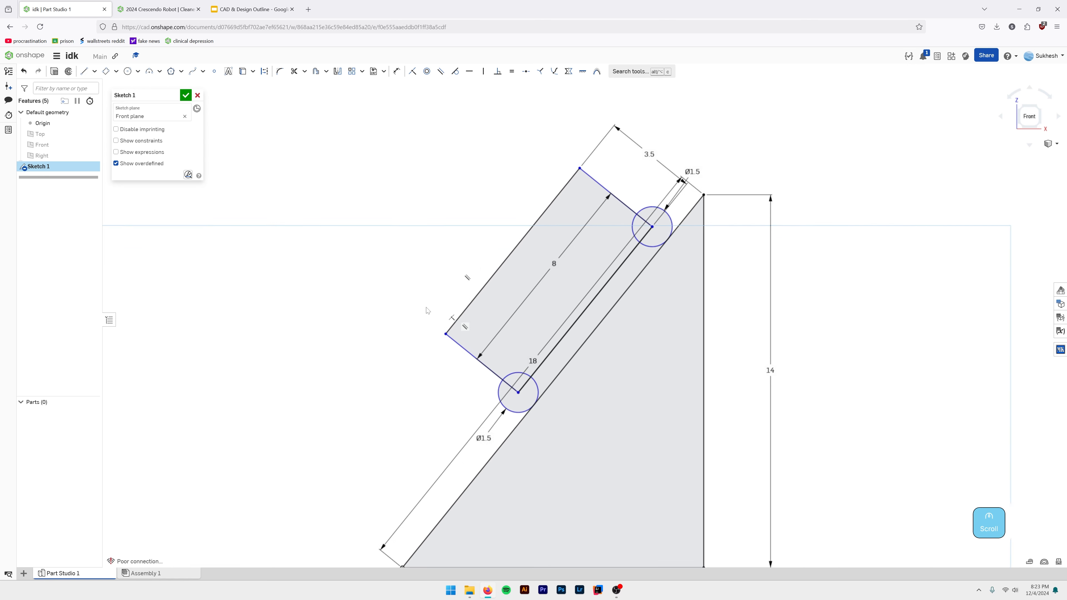
key("l")
left_click(345, 229)
left_click(302, 353)
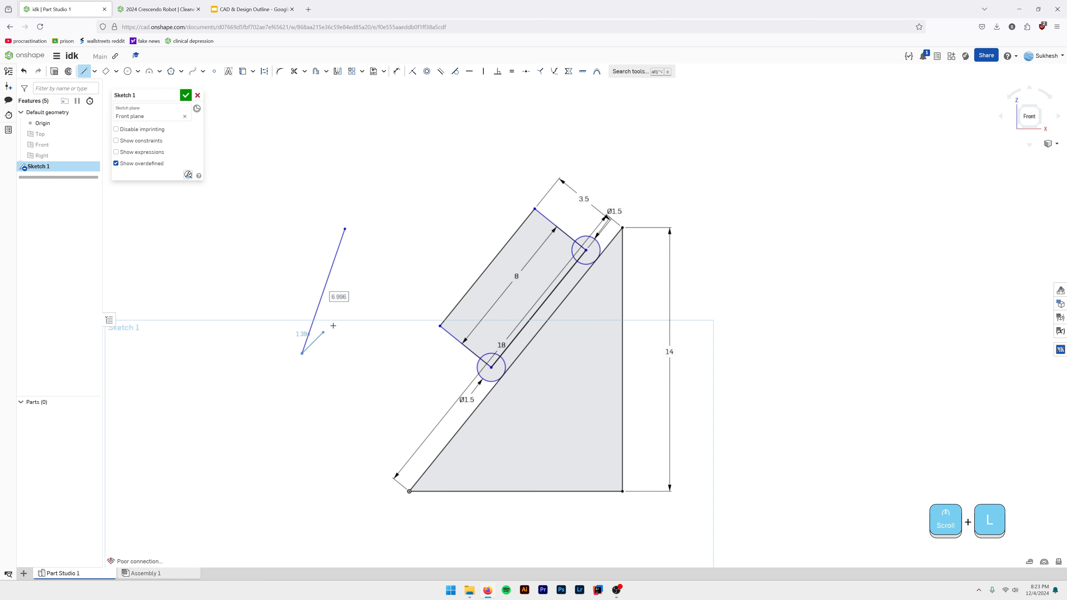
key("Escape")
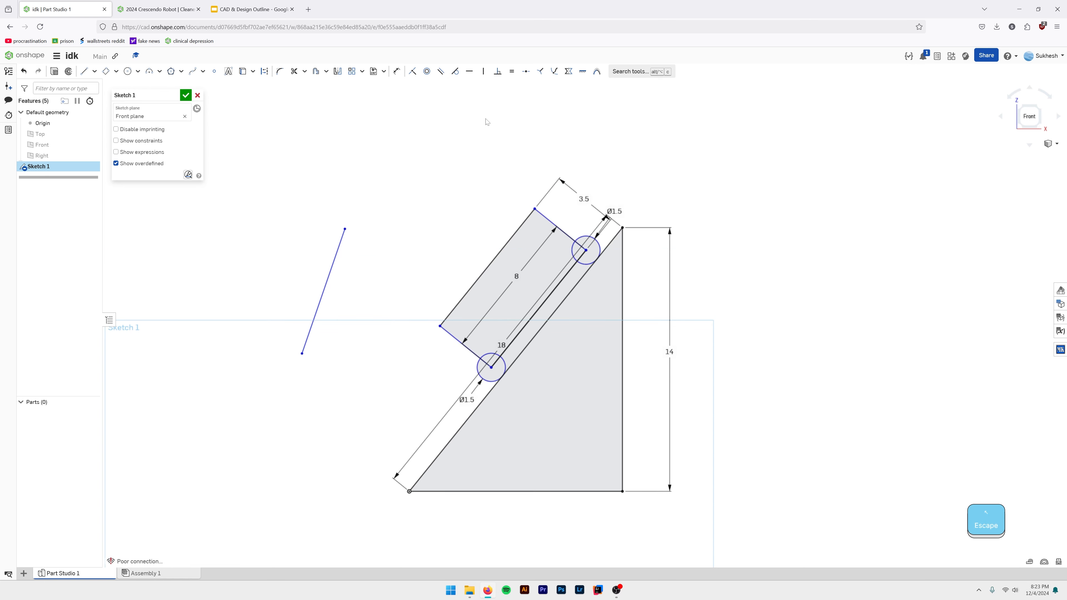
Apply a Perpendicular constraint between the new separate line and the triangle's sloping side.
left_click(498, 71)
left_click(323, 291)
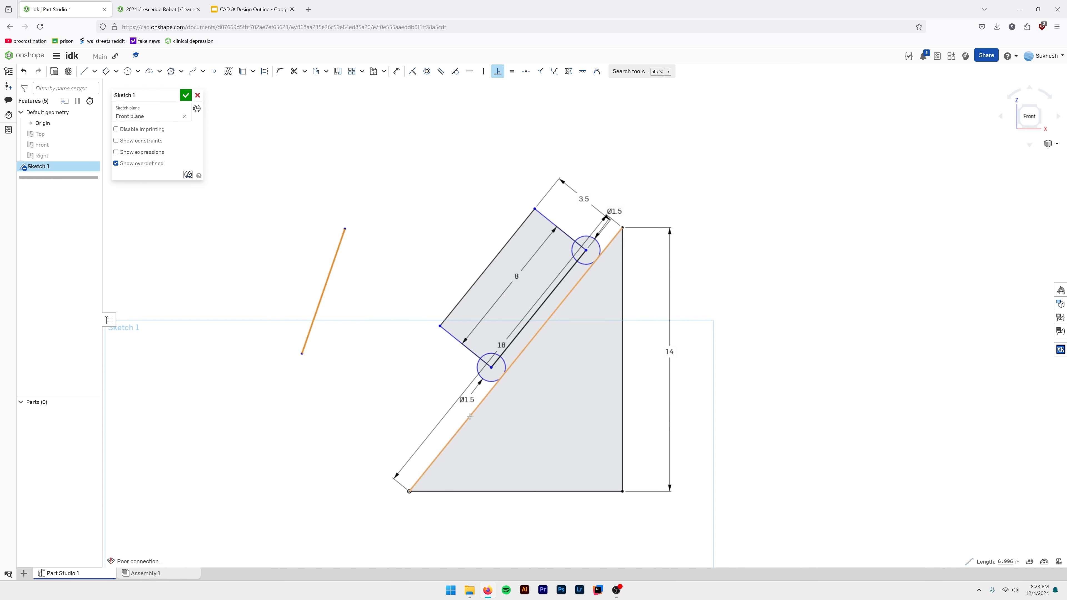
key("Delete")
scroll(390, 349, "down", 5)
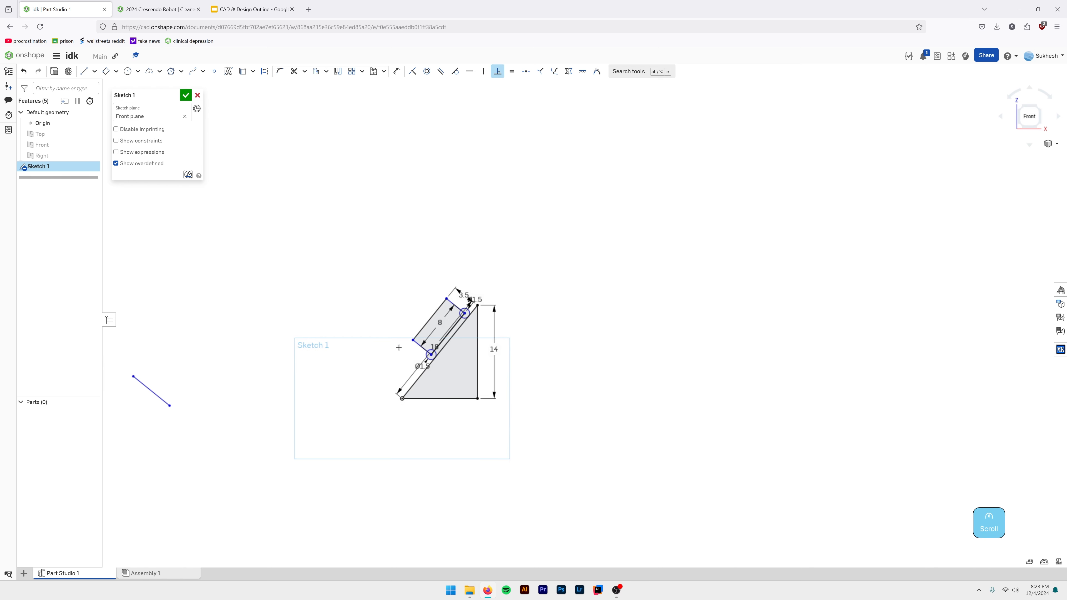
middle_click_drag(203, 381, 439, 334)
scroll(393, 344, "up", 3)
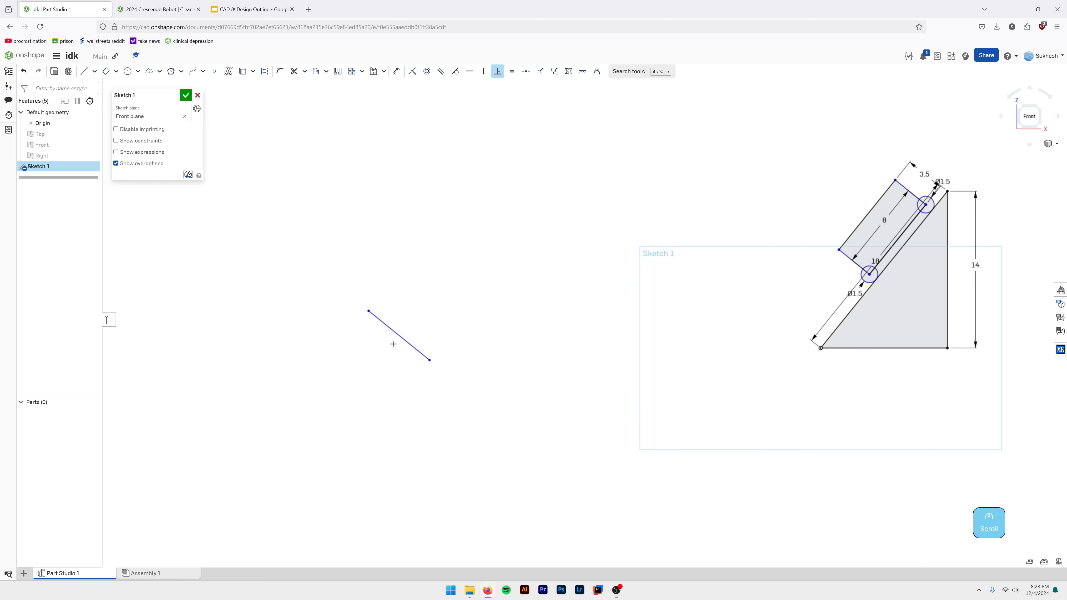
Move the perpendicular line across the triangle's sloping side and back to the empty area beside the car.
key("Escape")
mouse_move(404, 339)
left_mouse_down()
mouse_move(587, 272)
mouse_move(764, 266)
mouse_move(828, 290)
left_mouse_up()
scroll(622, 304, "up", 10)
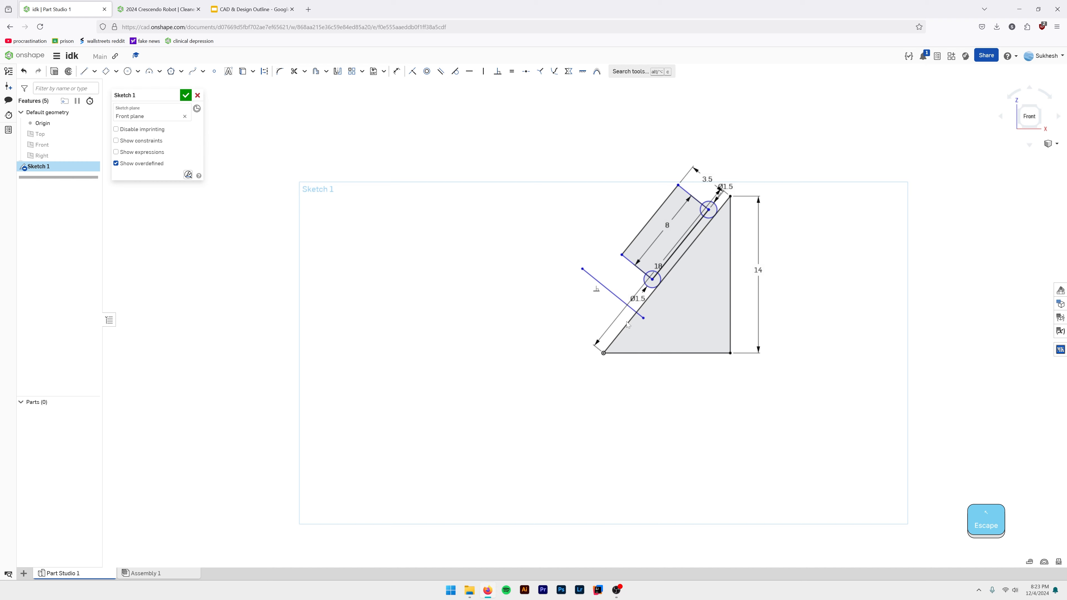
scroll(604, 296, "down", 10)
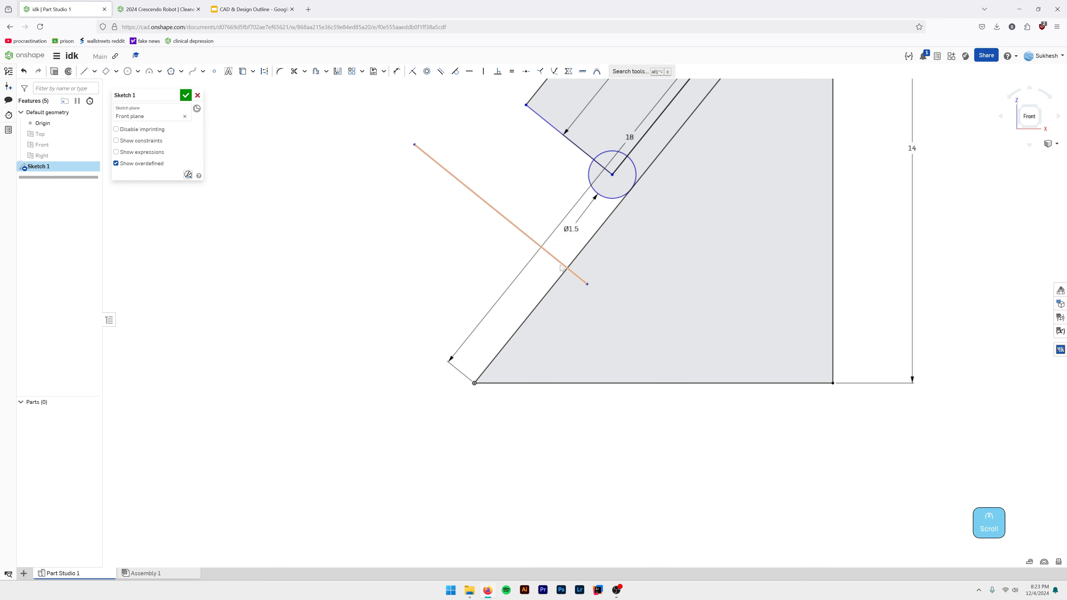
left_click_drag(554, 257, 450, 187)
middle_click_drag(468, 290, 404, 339)
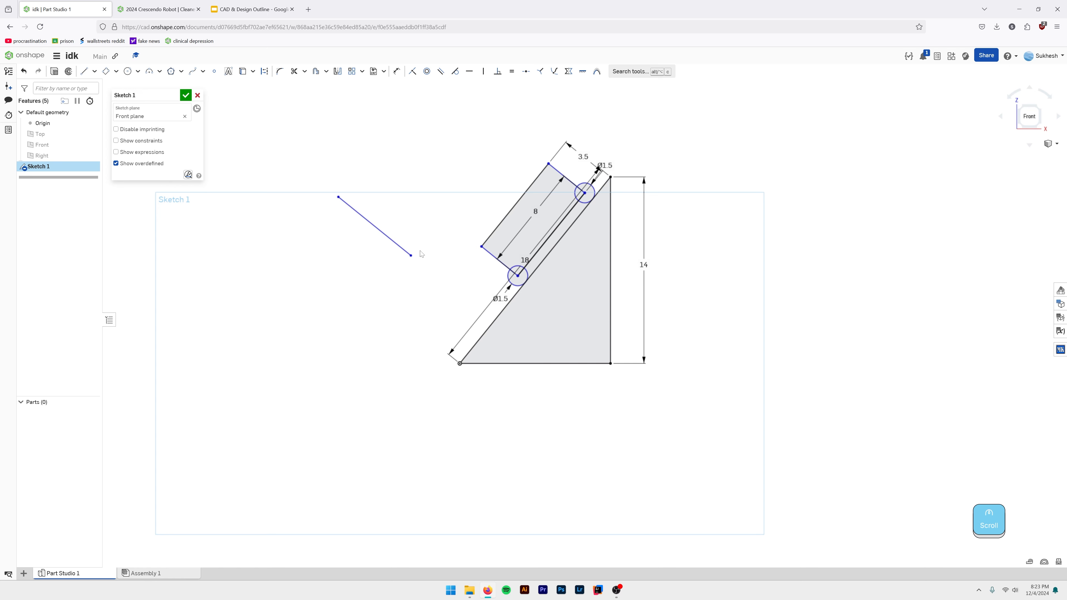
scroll(403, 263, "down", 5)
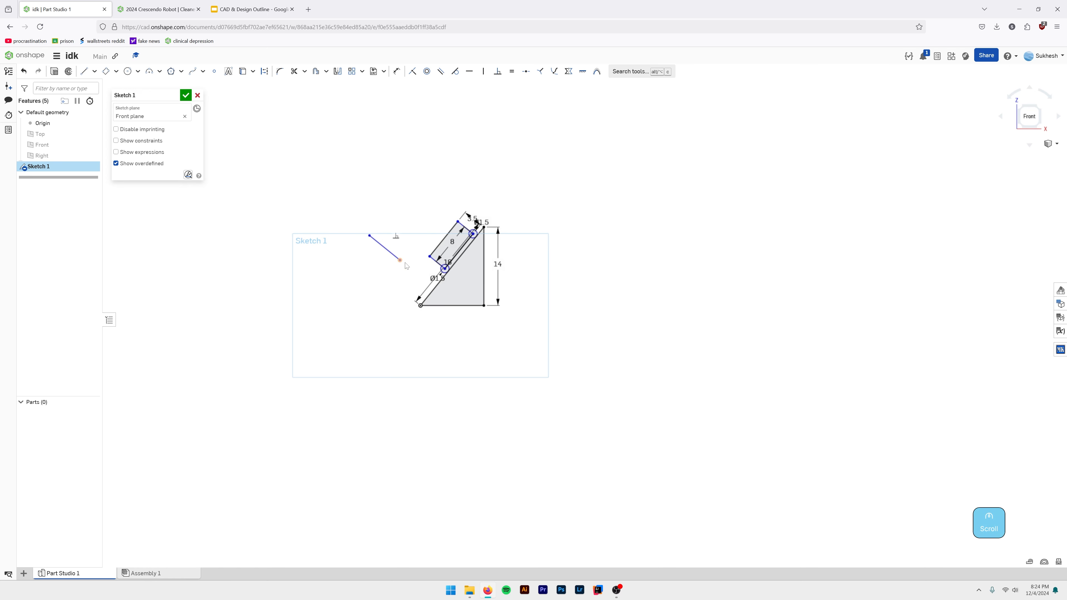
scroll(406, 265, "up", 5)
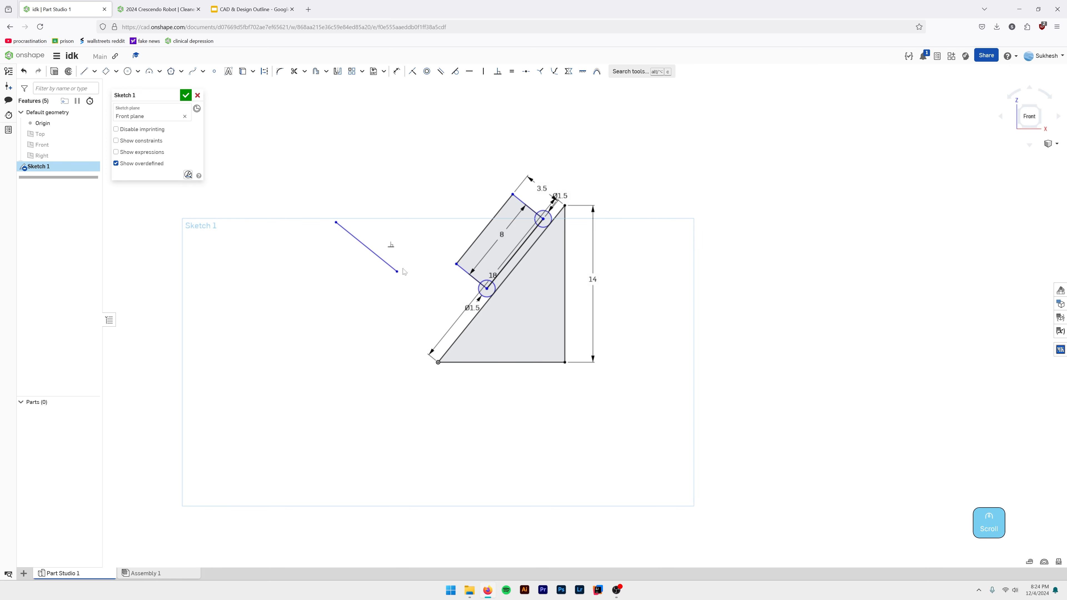
Extend the separate perpendicular line until it meets the triangle's sloping side.
key("x")
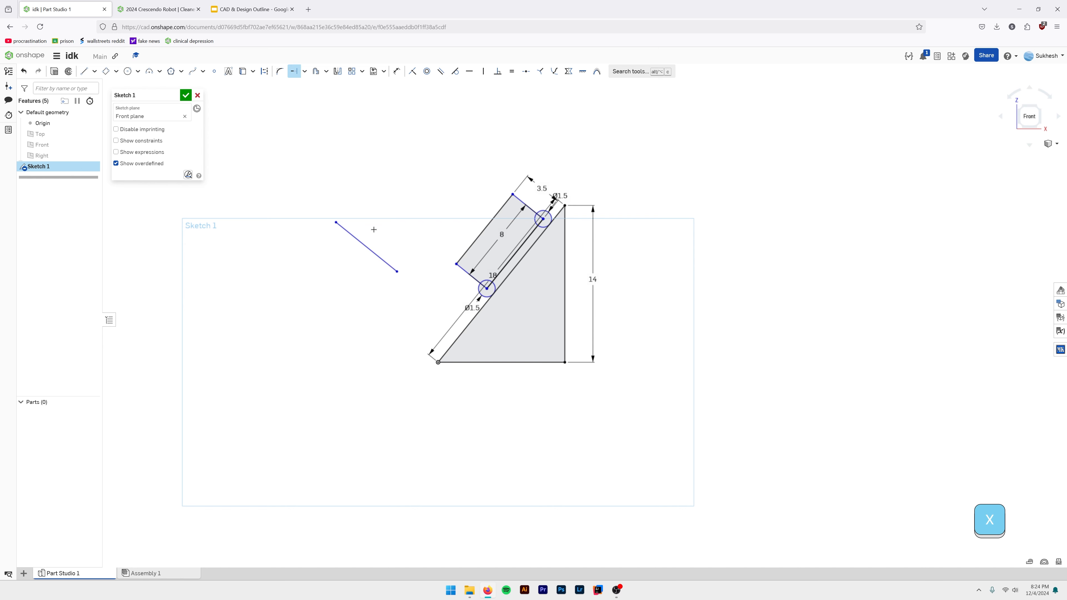
left_click_drag(374, 253, 467, 327)
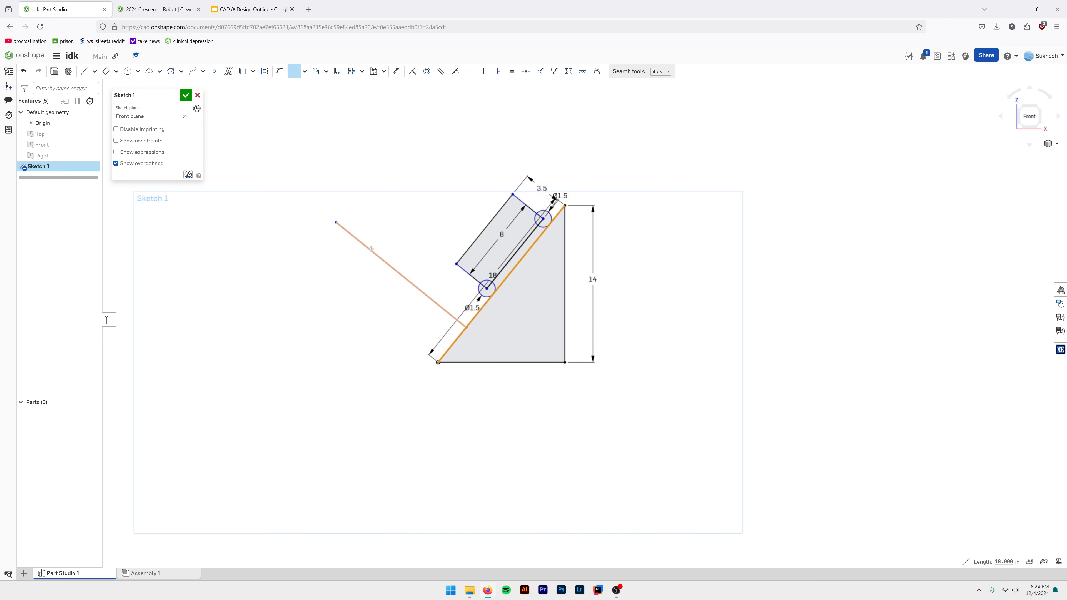
key("Escape")
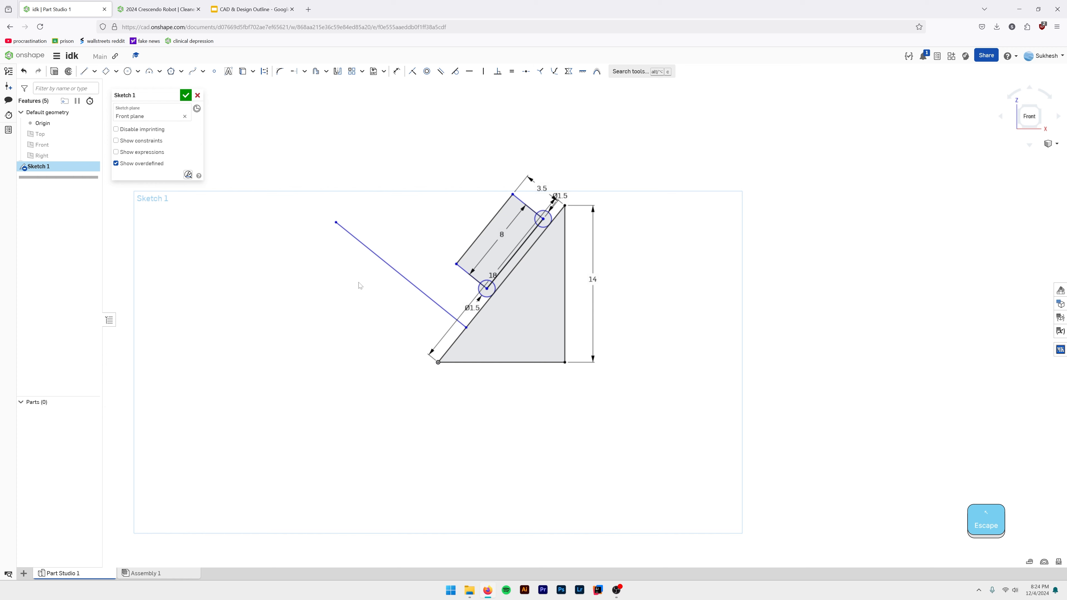
Delete the extended perpendicular line.
key("m")
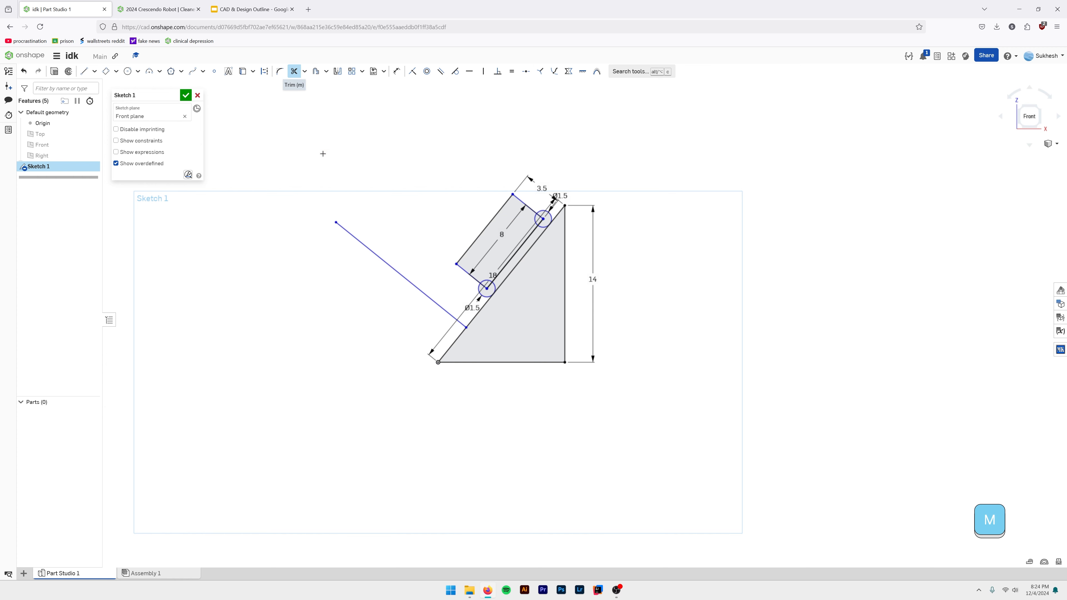
key("Escape")
key("Delete")
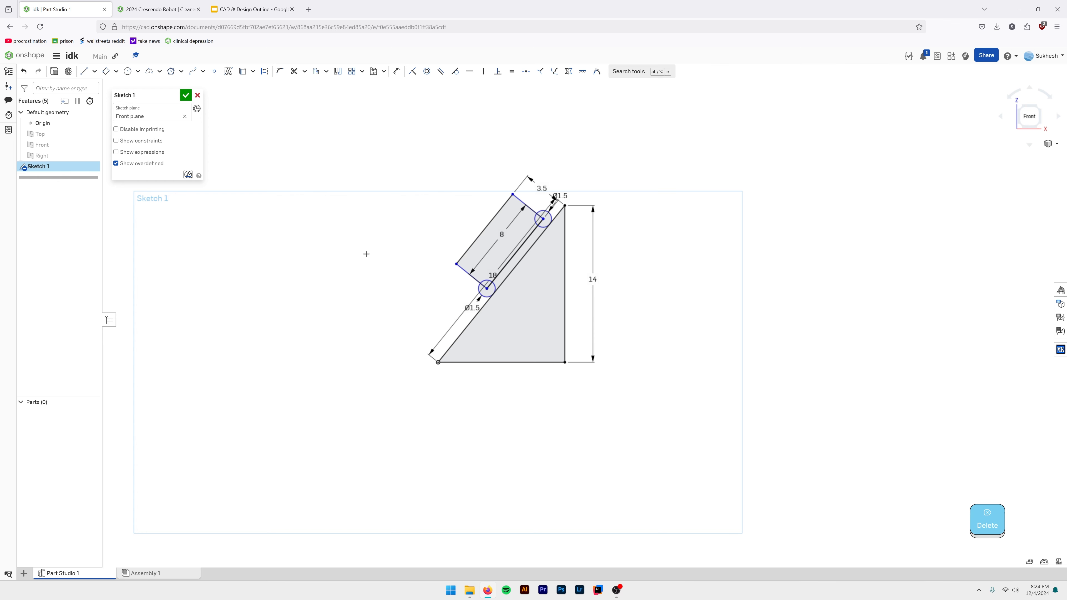
Try deleting the car body's whole lower short edge at the wheel, and undo the deletion.
key("m")
scroll(469, 281, "up", 5)
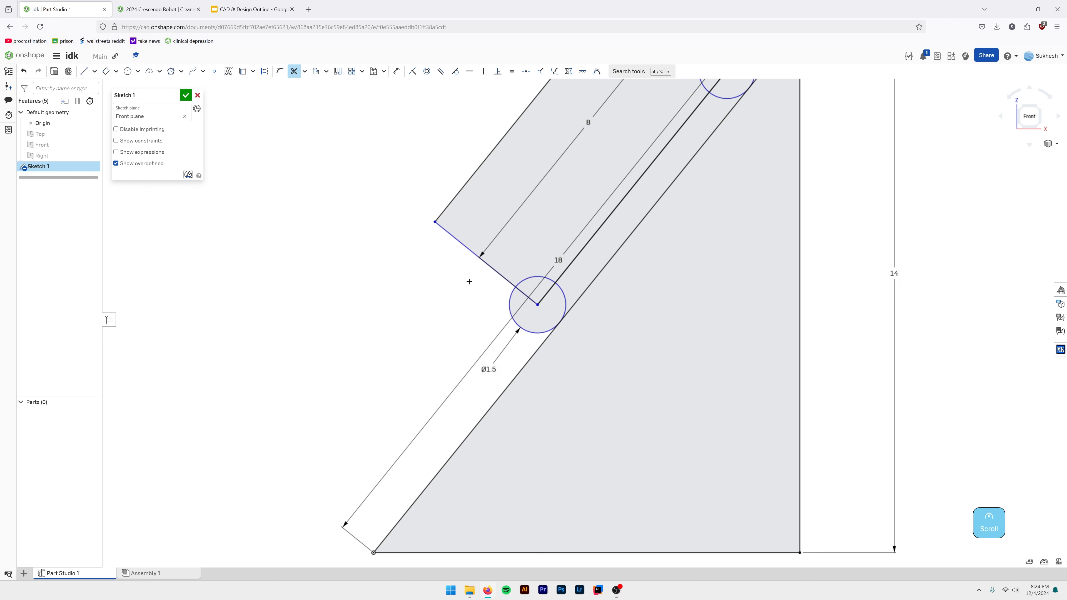
scroll(531, 304, "up", 4)
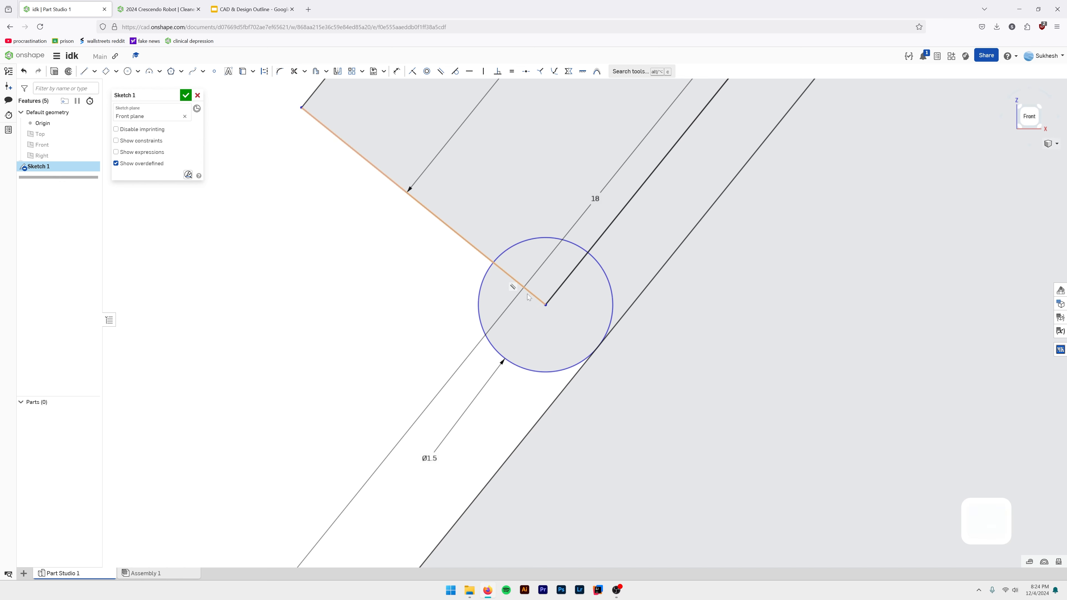
key("Escape")
left_click(532, 293)
key("Delete")
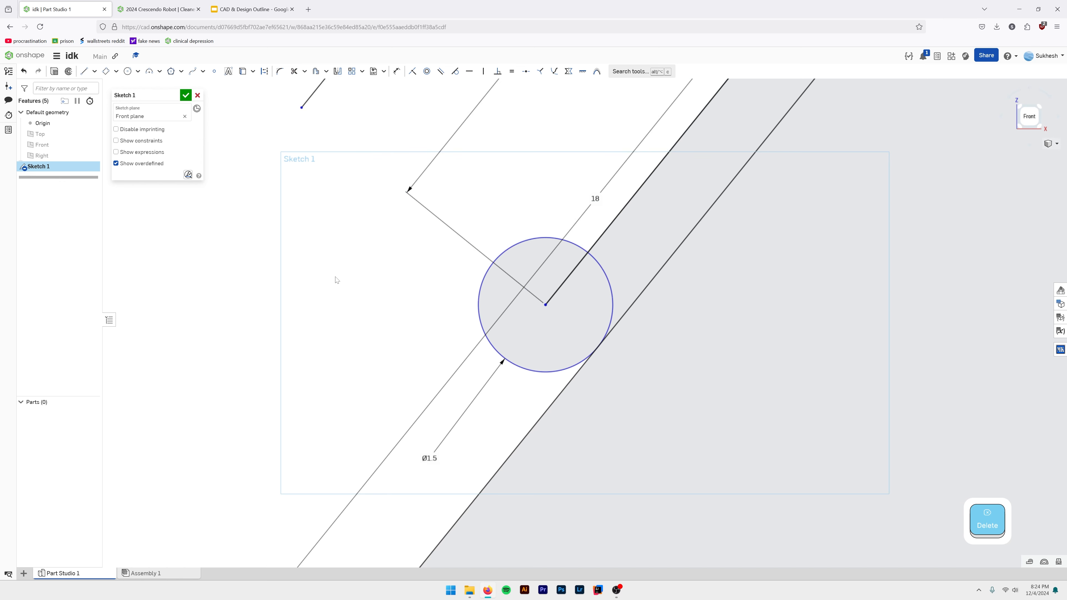
key("ctrl+z")
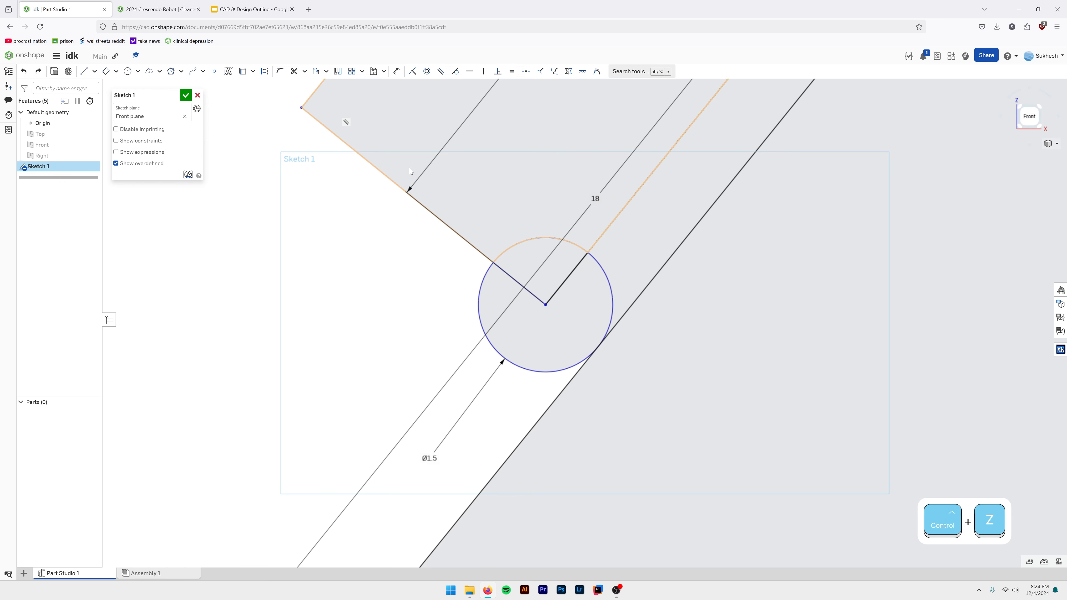
Trim the car body's edges inside the lower wheel circle and sweep the Trim tool across the car and ramp lines.
key("m")
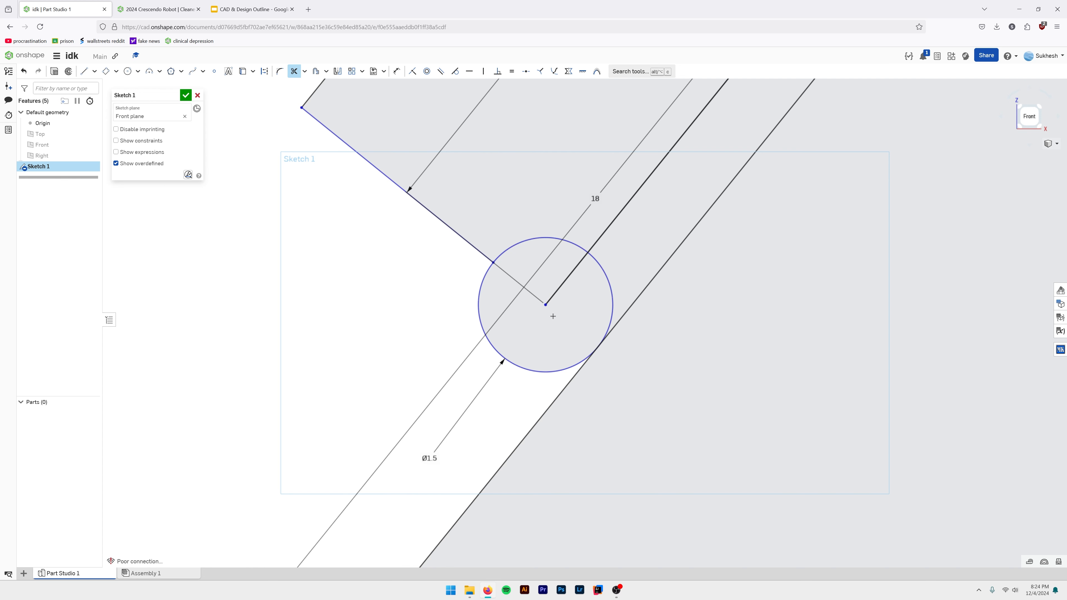
left_click(531, 268)
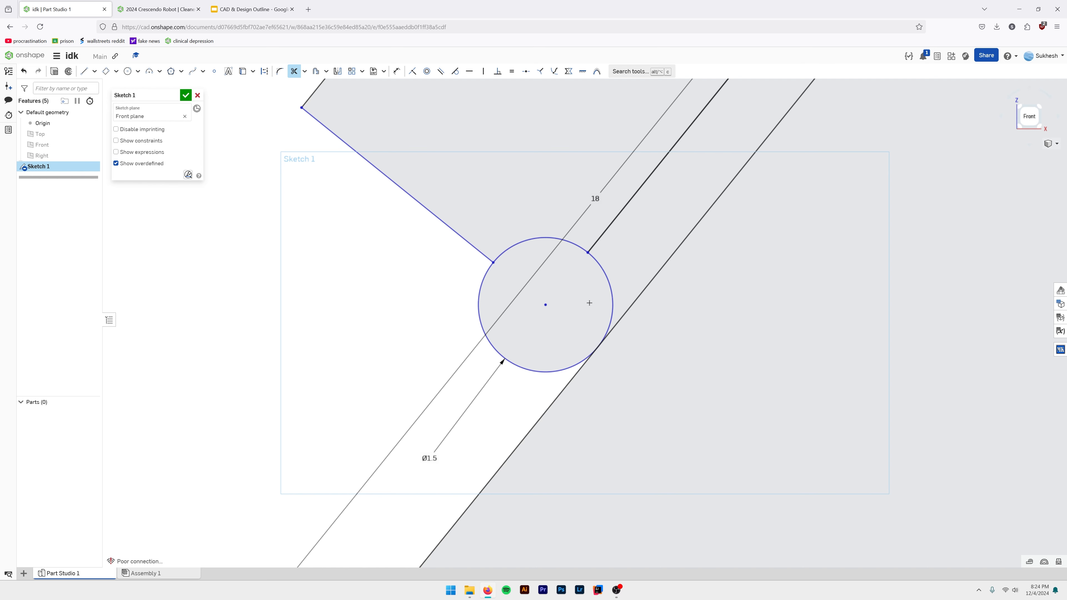
mouse_move(597, 312)
left_mouse_down()
mouse_move(529, 273)
mouse_move(506, 302)
mouse_move(553, 283)
left_mouse_up()
scroll(554, 282, "down", 5)
mouse_move(688, 256)
left_mouse_down()
mouse_move(517, 249)
mouse_move(774, 417)
left_mouse_up()
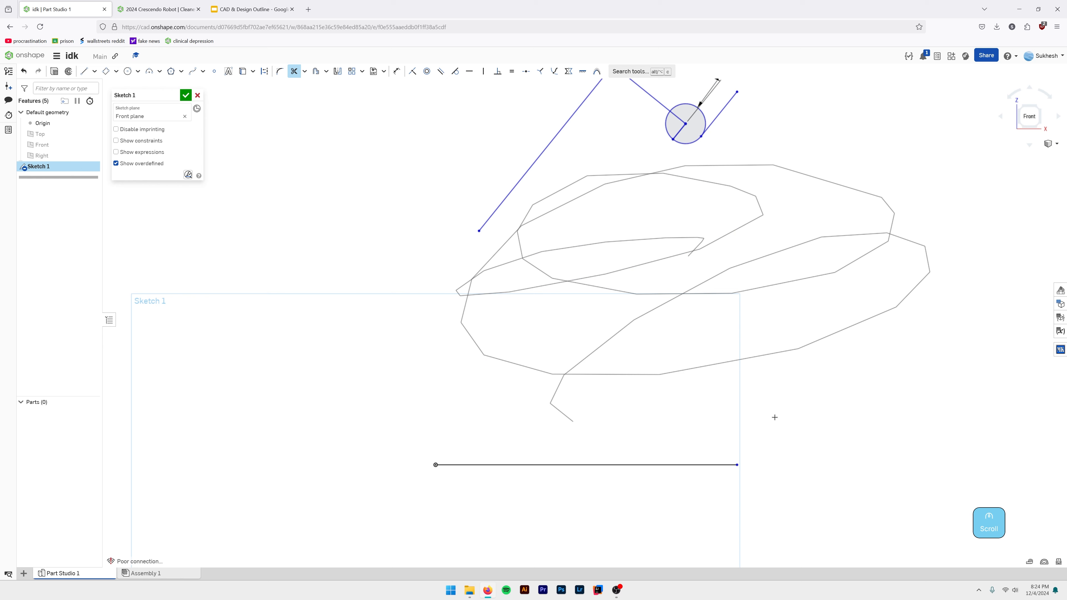
Undo all the trims made to the car and ramp.
key("ctrl+z")
key("ctrl+z")
key("ctrl+z")
key("ctrl+z")
key("ctrl+z")
key("ctrl+z")
key("ctrl+z")
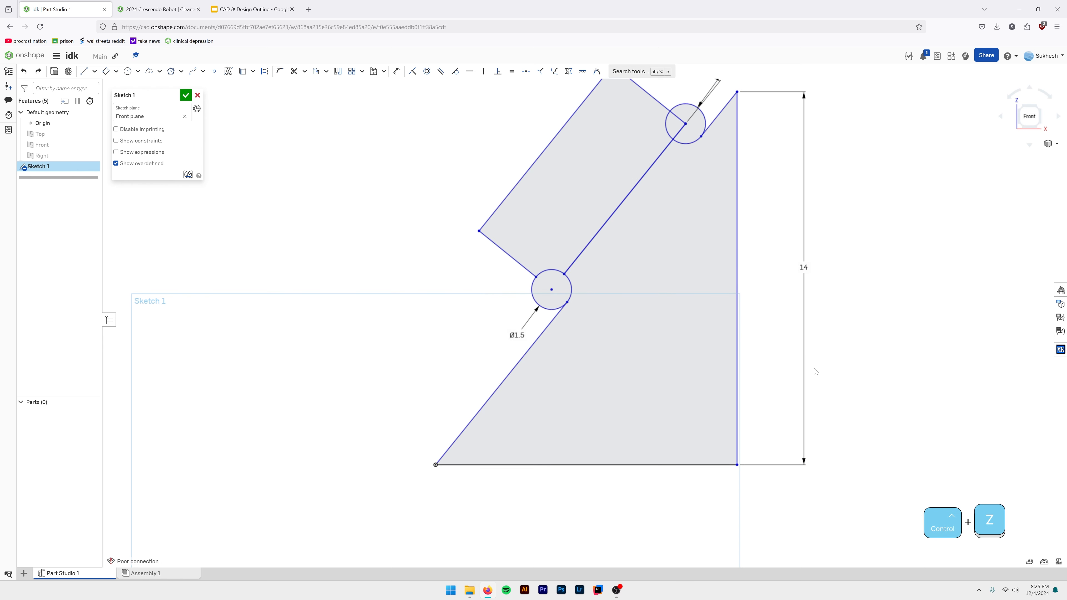
scroll(404, 270, "down", 1)
scroll(405, 270, "down", 3)
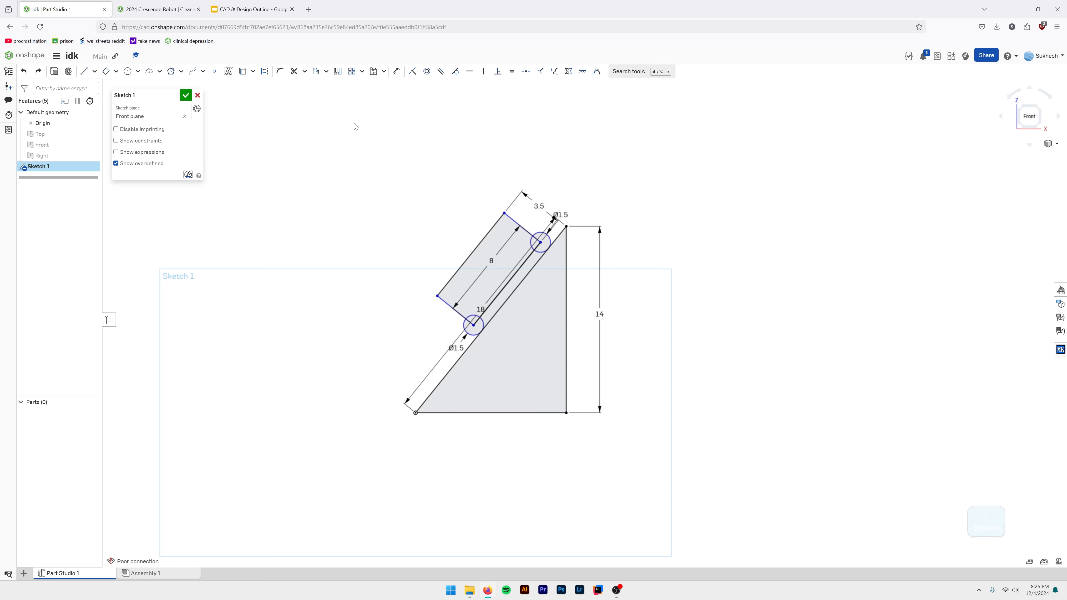
scroll(369, 203, "up", 4)
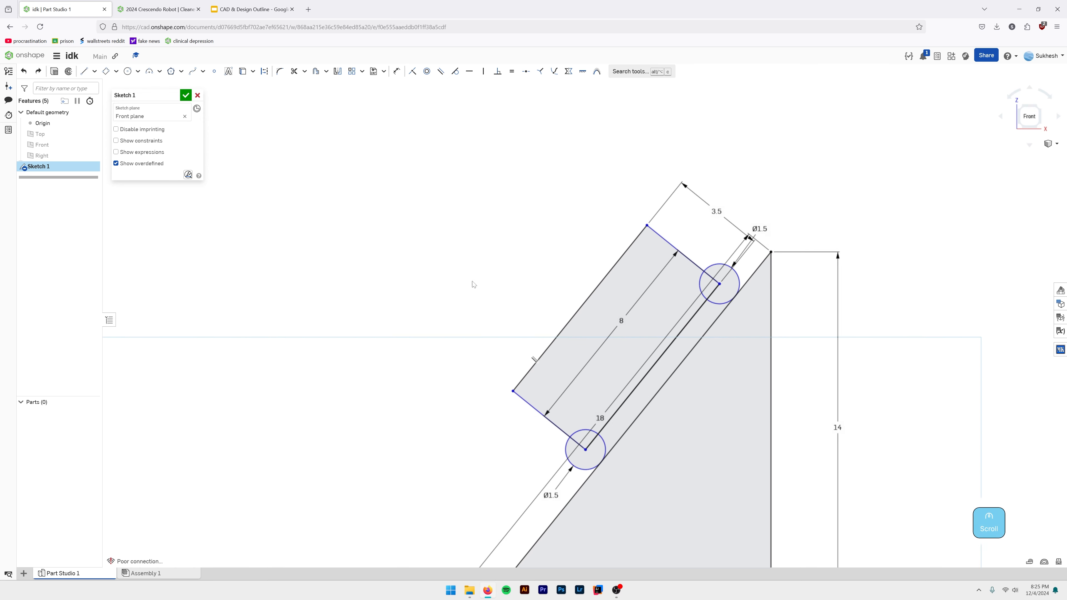
scroll(381, 200, "down", 3)
middle_click_drag(371, 198, 465, 312)
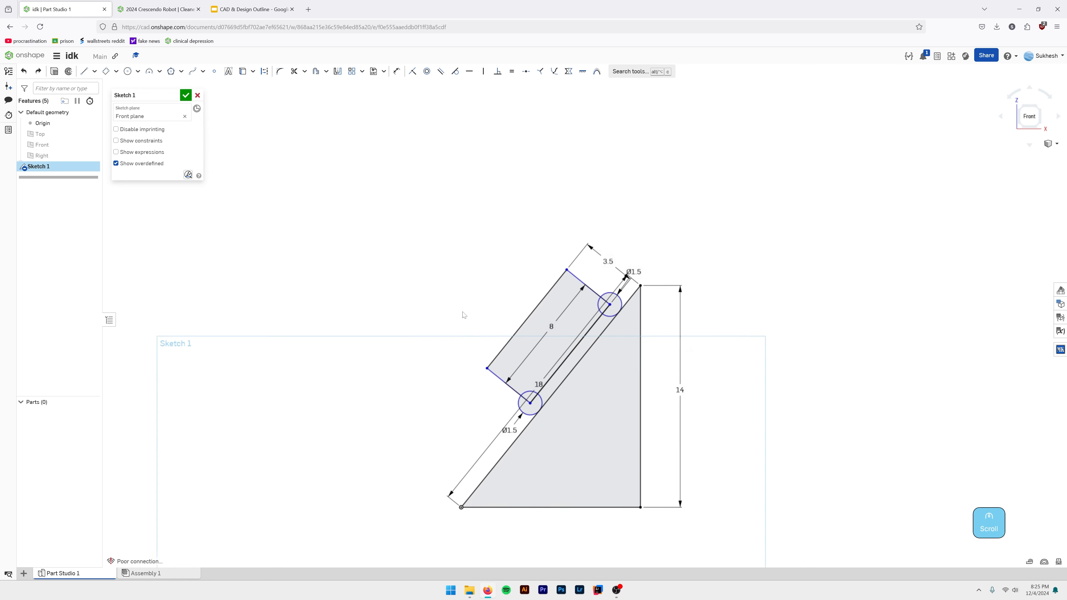
scroll(464, 312, "down", 1)
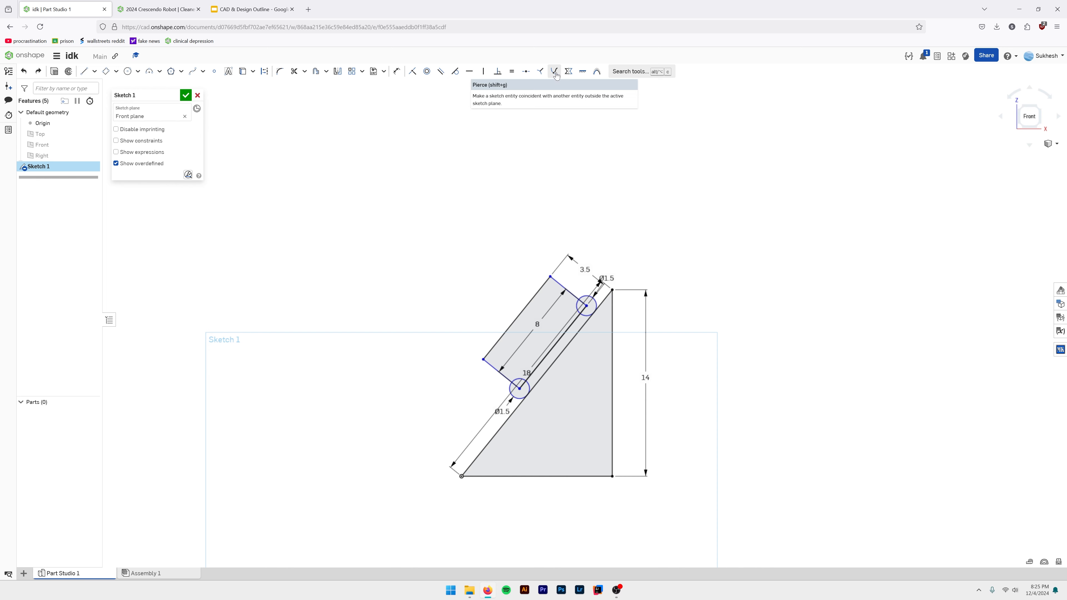
Draw a long slanted line and a shorter, oppositely slanted line below it in the empty area beside the car.
scroll(481, 186, "down", 3)
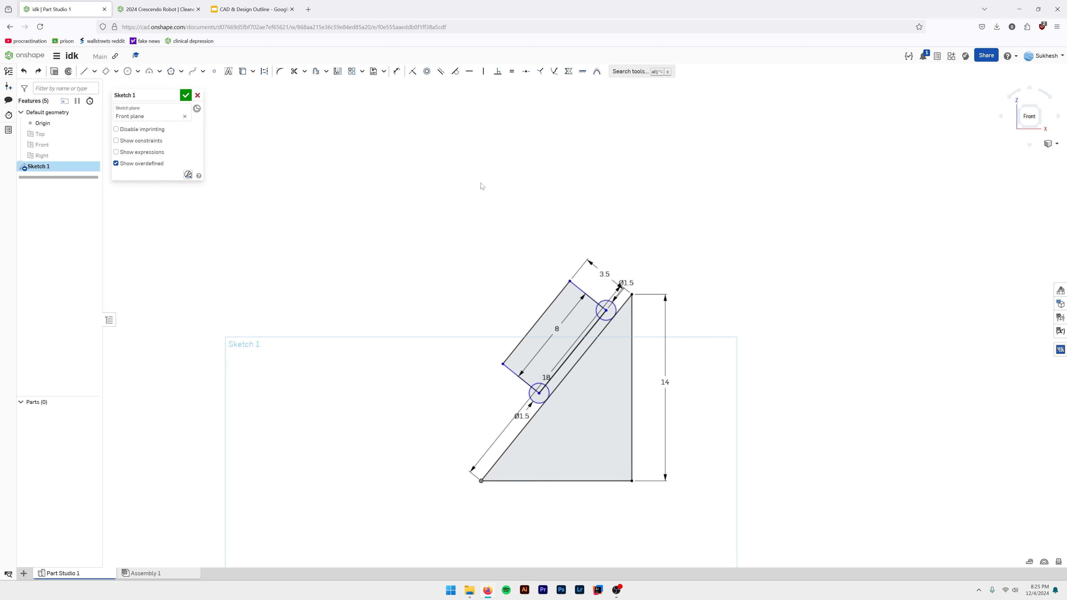
key("l")
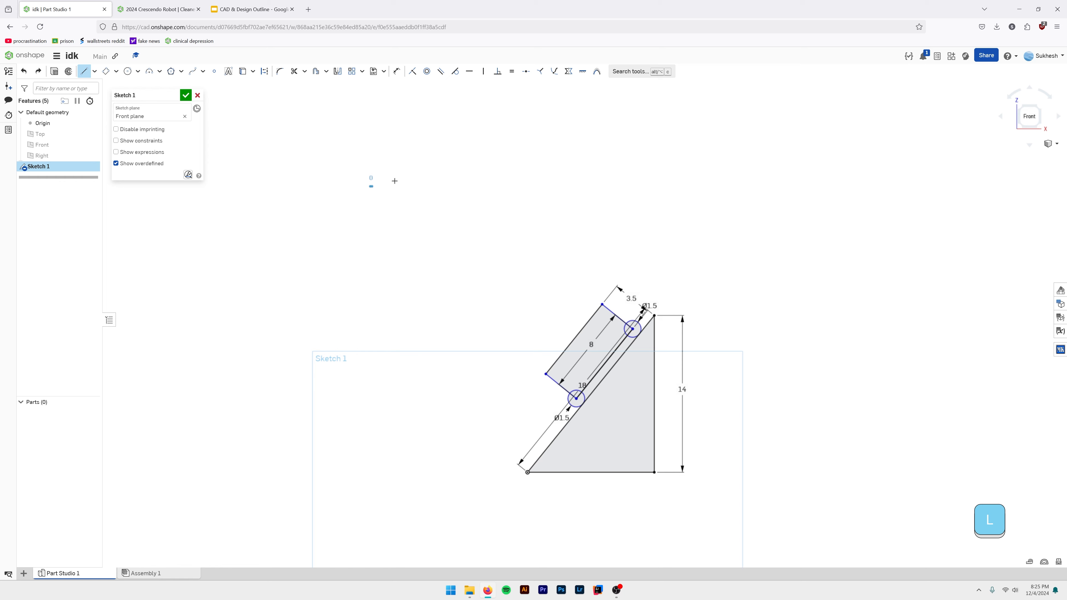
left_click(370, 186)
left_click(497, 132)
key("l")
left_click(388, 258)
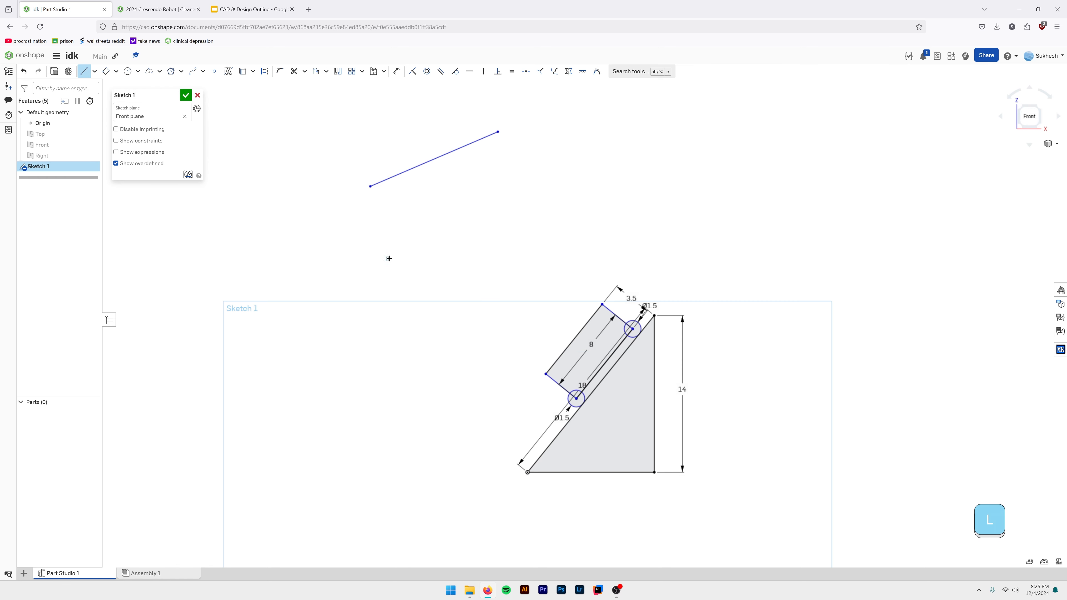
left_click(356, 223)
key("Escape")
middle_click_drag(501, 279, 514, 346)
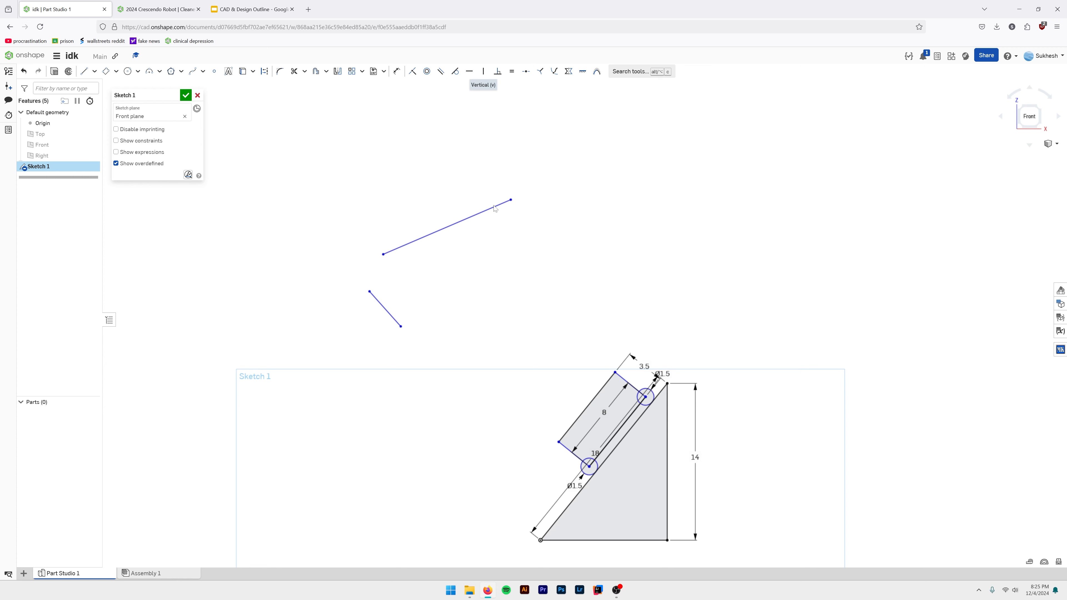
Apply a Horizontal constraint to the long practice line and a Vertical constraint to the short one.
left_click(470, 79)
key("h")
left_click(446, 228)
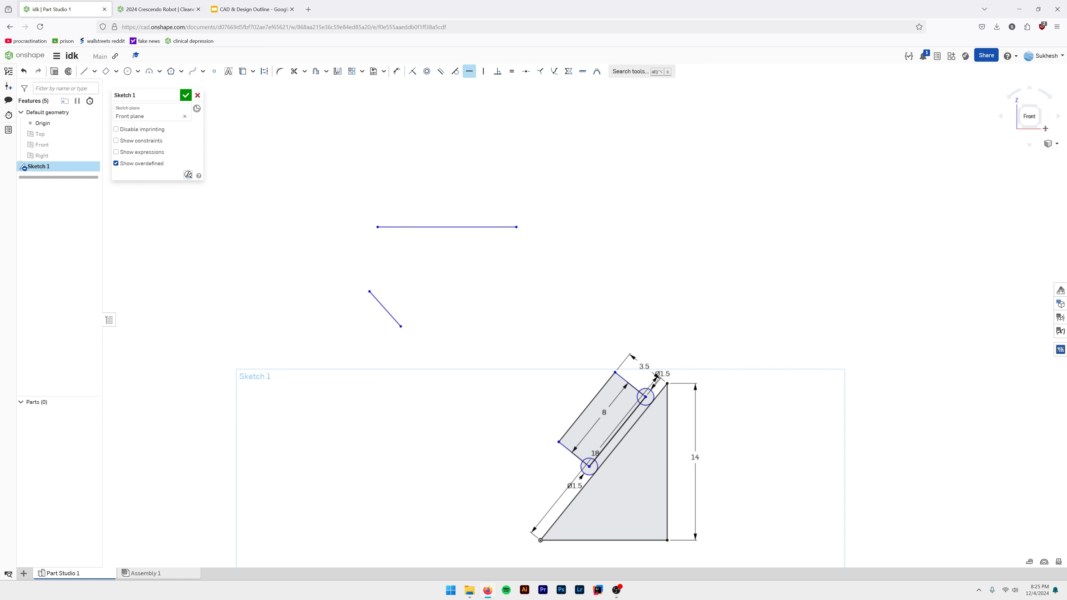
key("v")
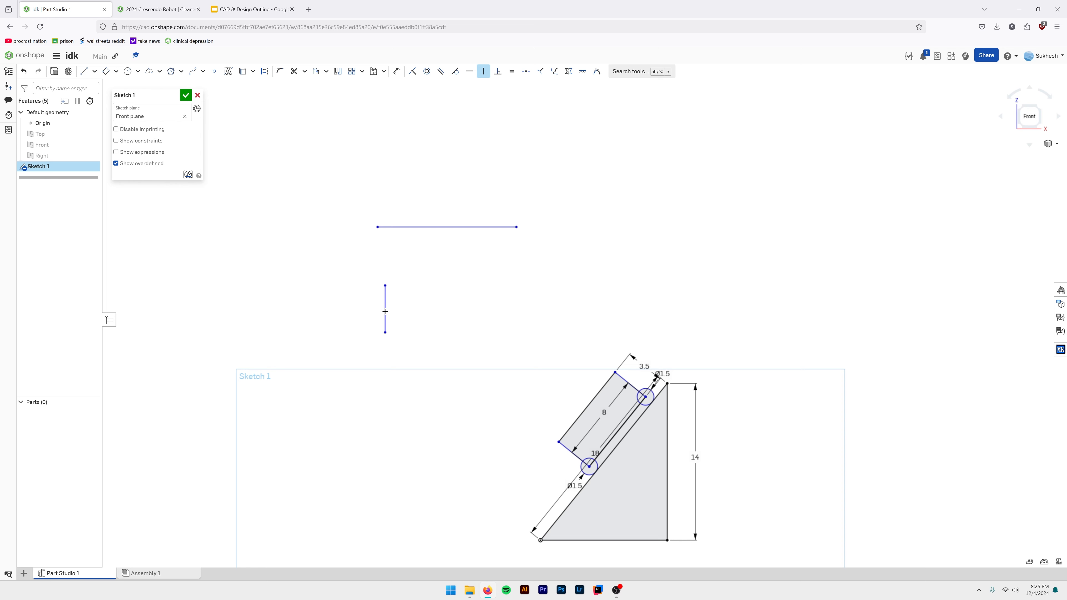
Delete both the horizontal and the vertical practice lines.
scroll(381, 331, "down", 5)
scroll(394, 332, "up", 6)
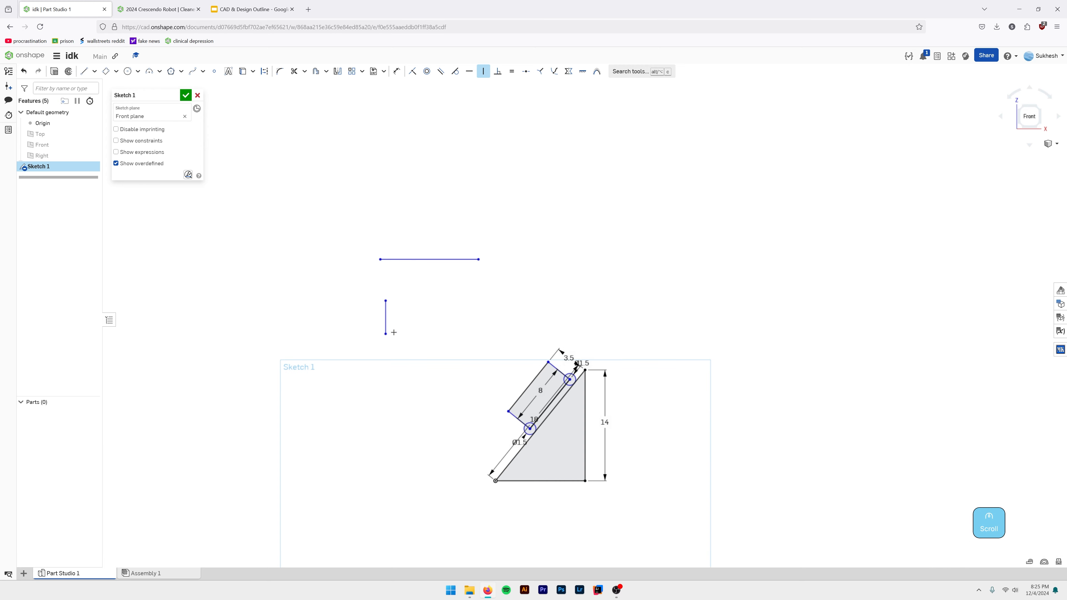
scroll(445, 378, "down", 4)
scroll(461, 332, "up", 5)
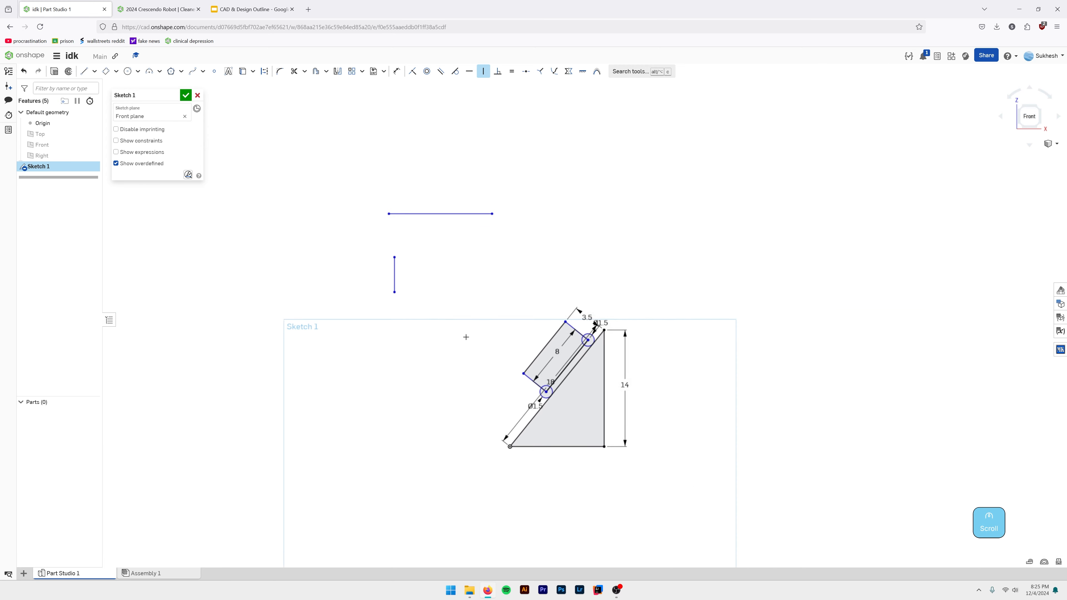
left_click_drag(452, 309, 357, 188)
key("Delete")
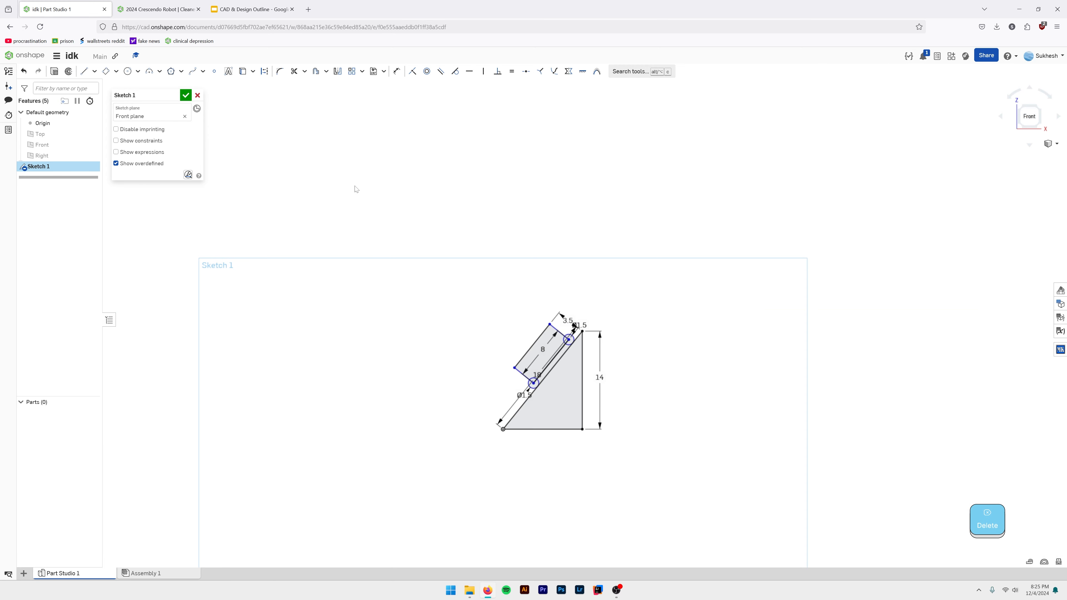
middle_click_drag(554, 315, 510, 245)
scroll(517, 253, "down", 5)
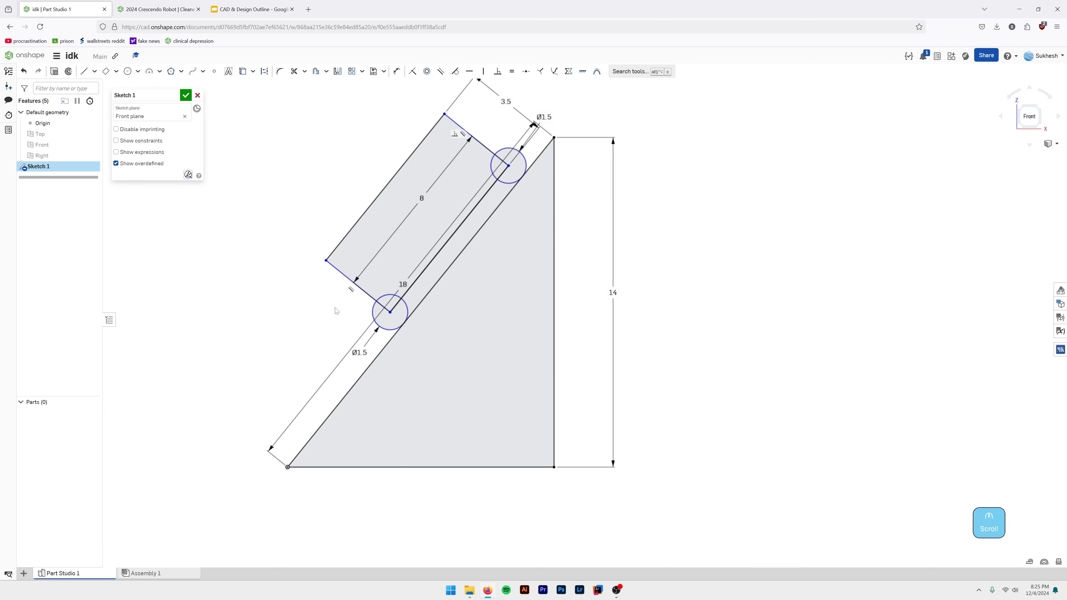
scroll(329, 257, "up", 5)
middle_click_drag(330, 257, 509, 224)
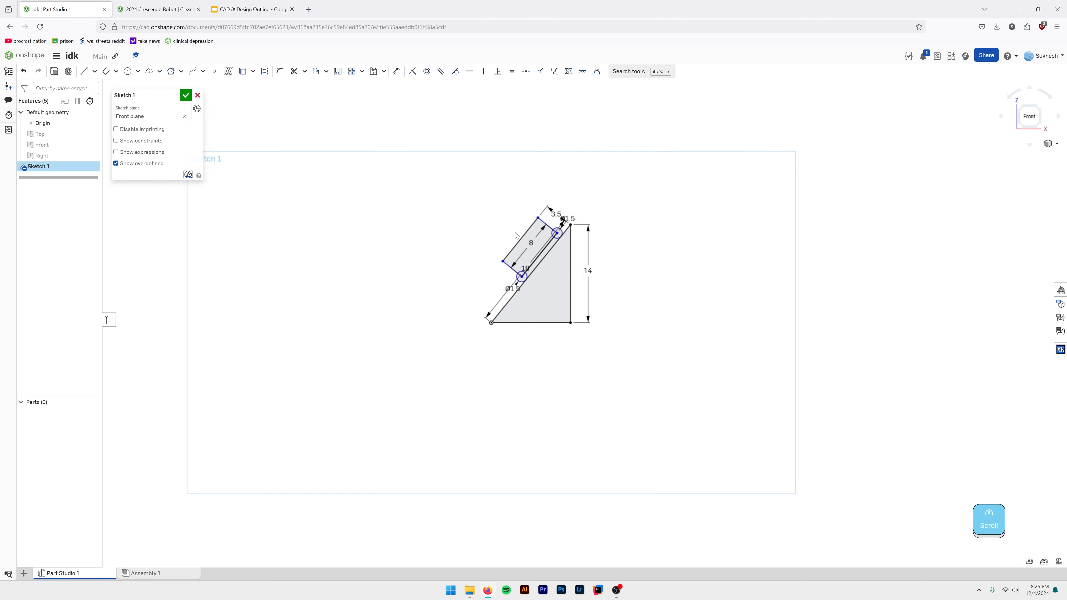
scroll(512, 366, "down", 3)
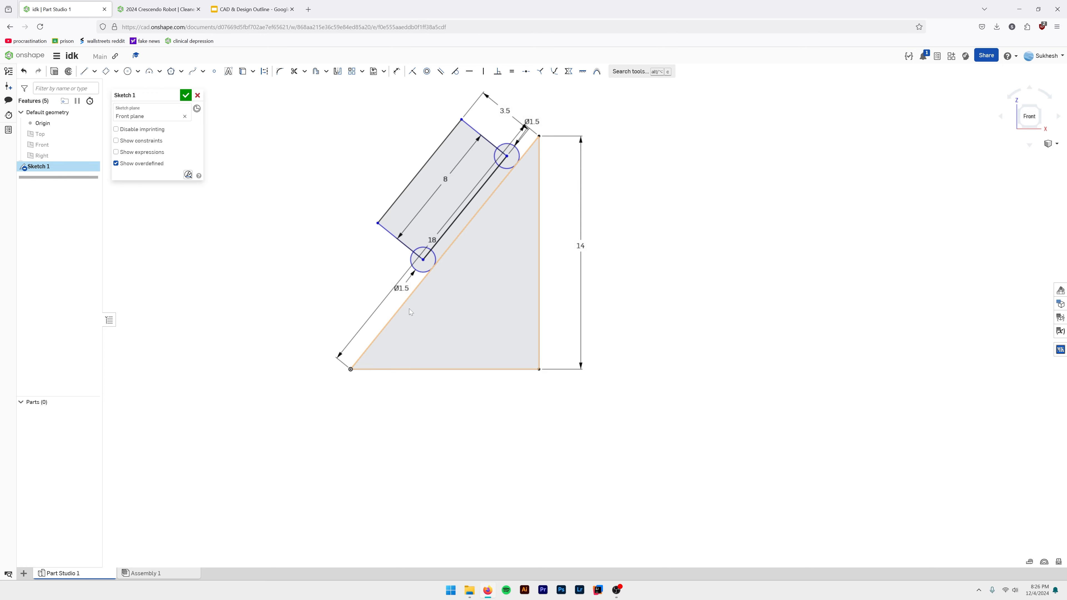
Switch to the open 2024 Crescendo Robot document.
left_click(155, 5)
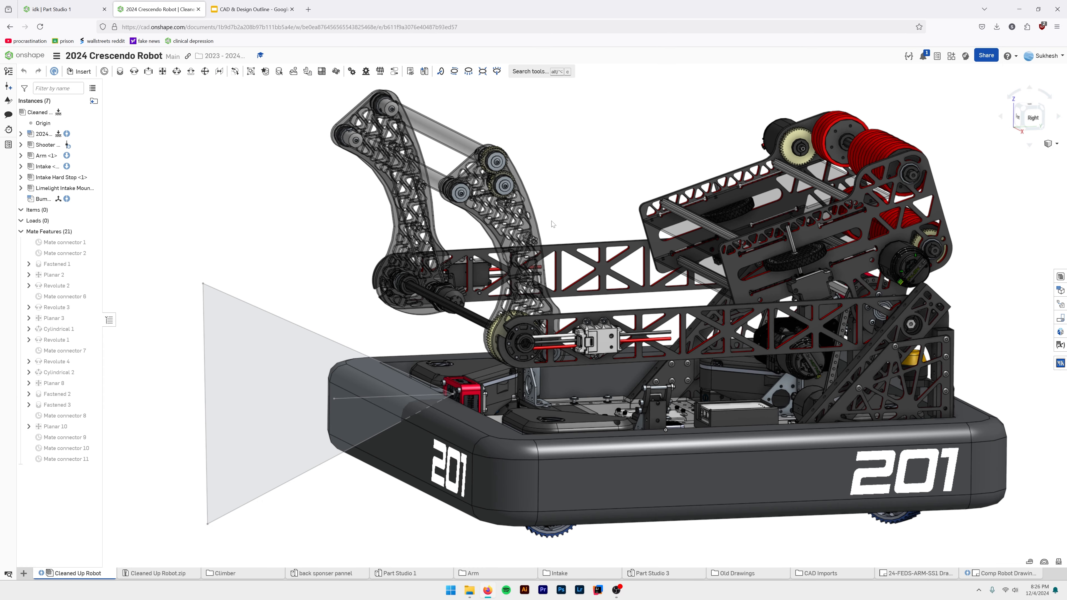
Open the robot document's version history and view the V11 (Old Intake) and Before eradicating old design versions.
middle_click_drag(583, 202, 464, 137)
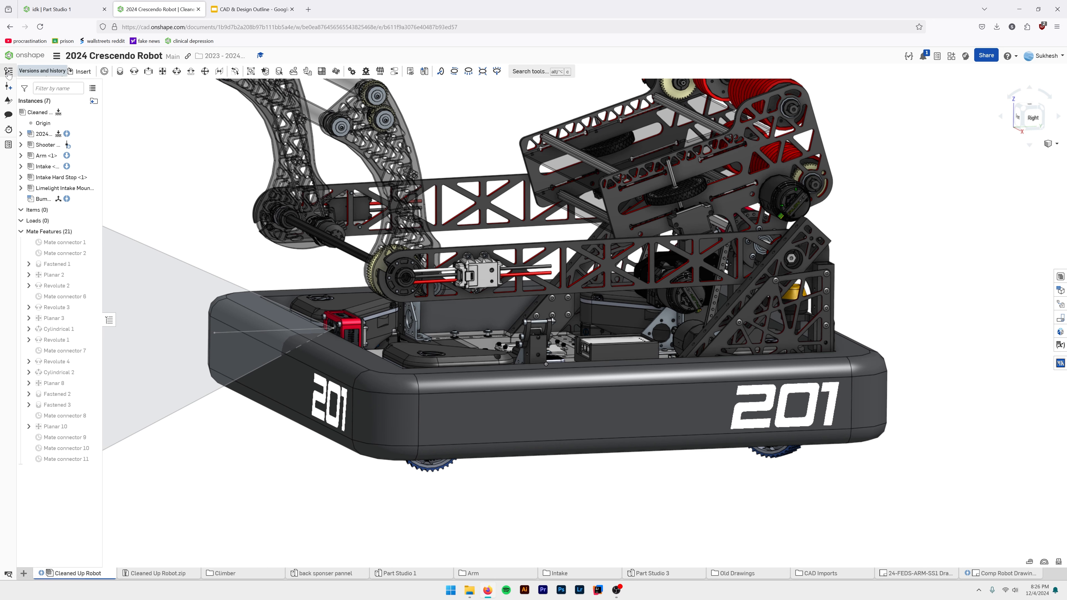
left_click(8, 71)
scroll(54, 277, "down", 3)
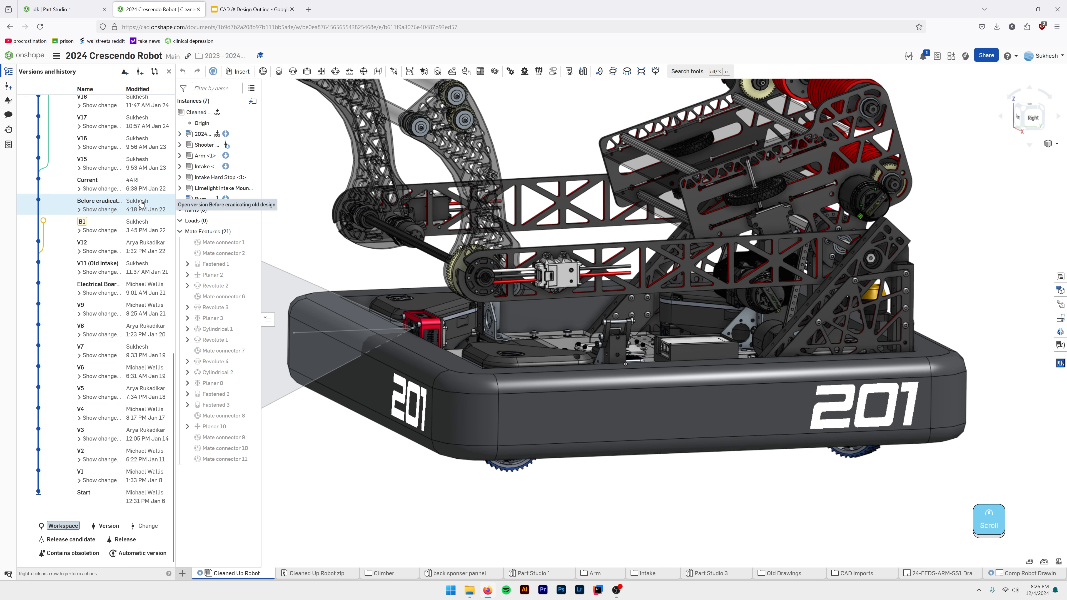
left_click(135, 264)
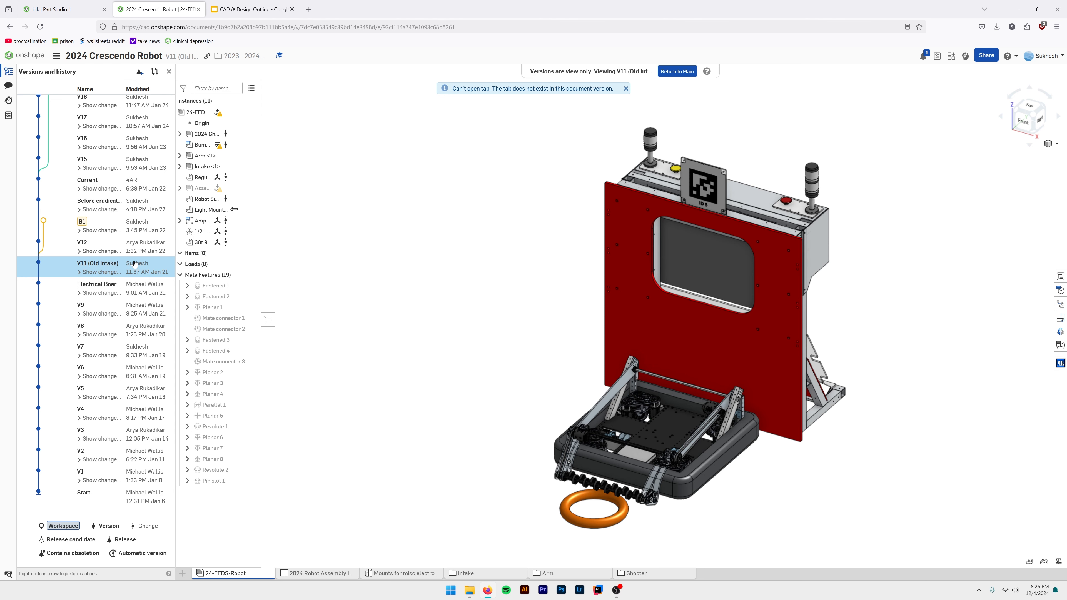
left_click(121, 202)
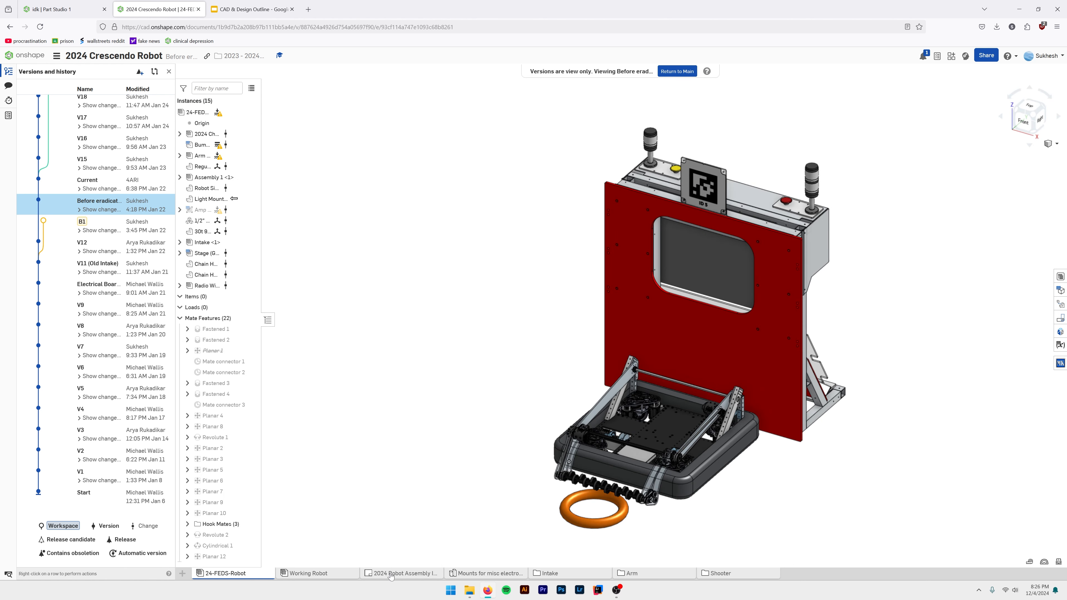
View version V15 of the robot document from its version history.
mouse_move(331, 576)
scroll(139, 181, "up", 3)
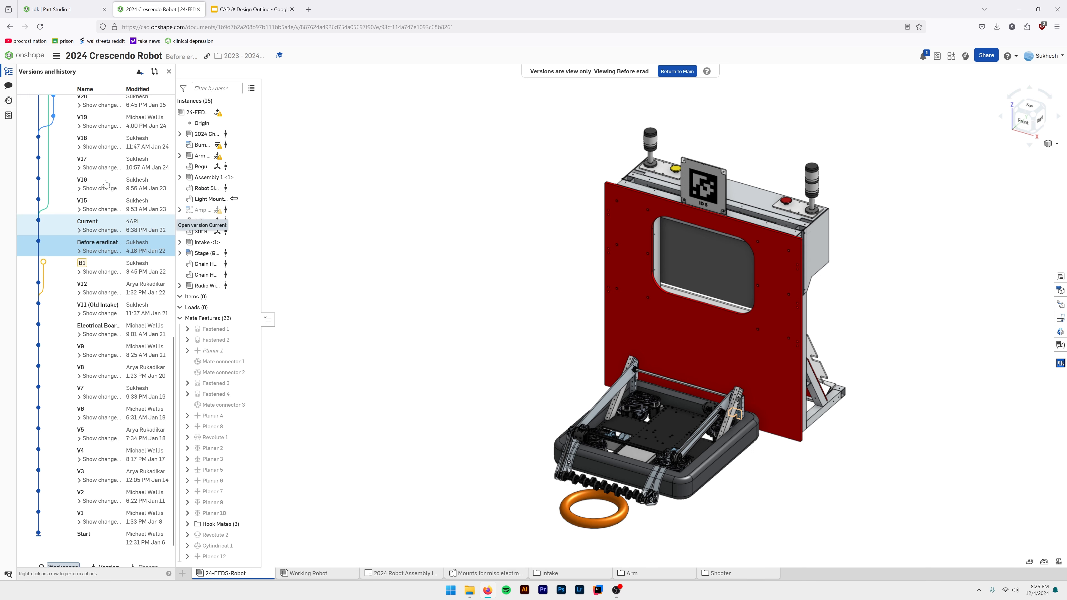
left_click(113, 213)
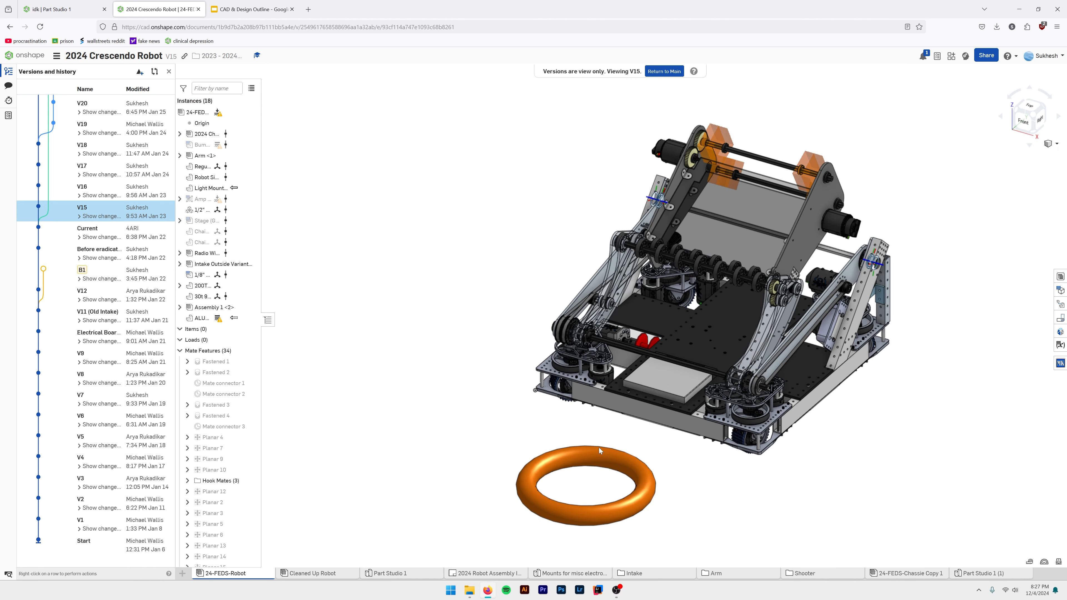
mouse_move(409, 575)
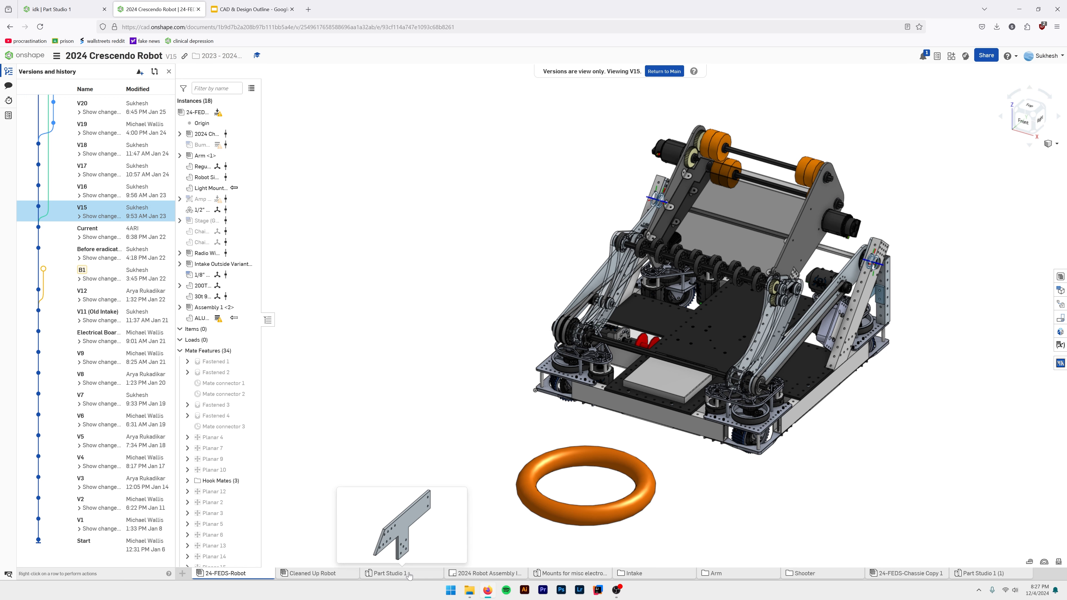
Open version V19 of the robot document and its Cleaned Up Robot assembly.
scroll(130, 320, "up", 4)
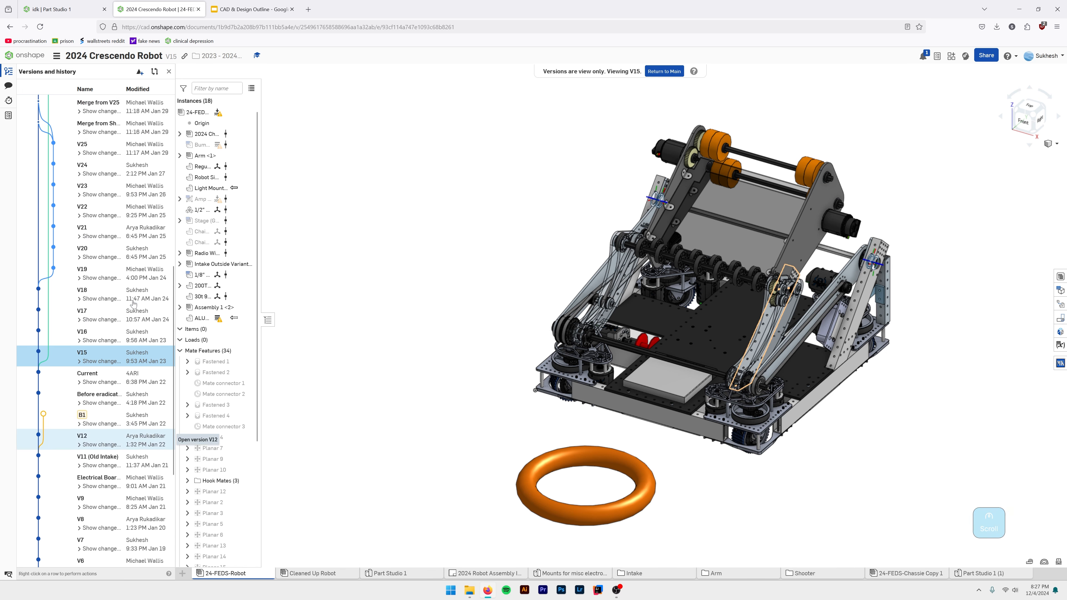
left_click(116, 274)
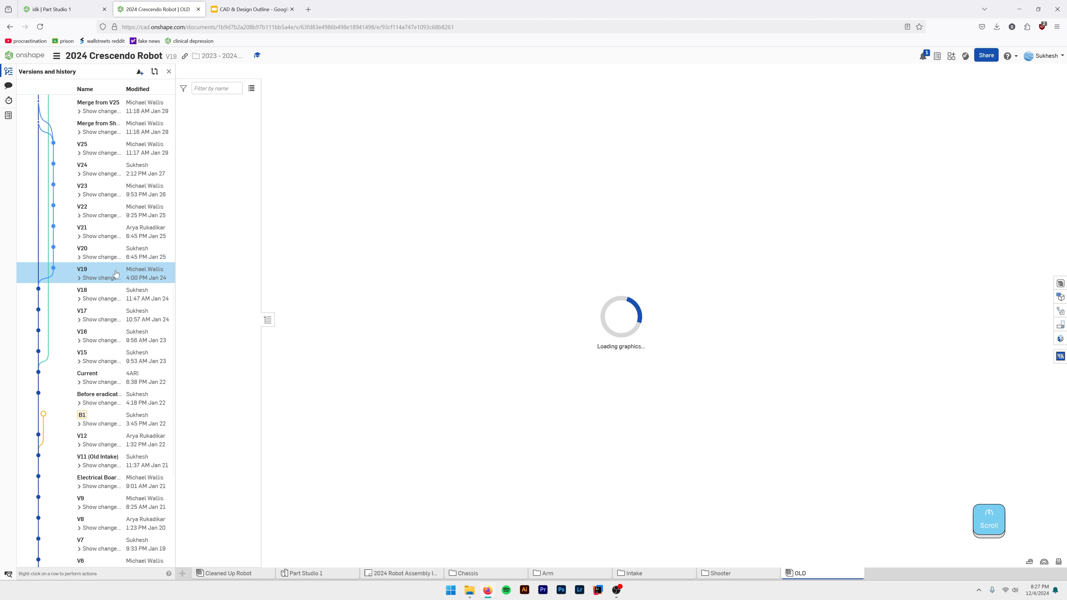
left_click(217, 575)
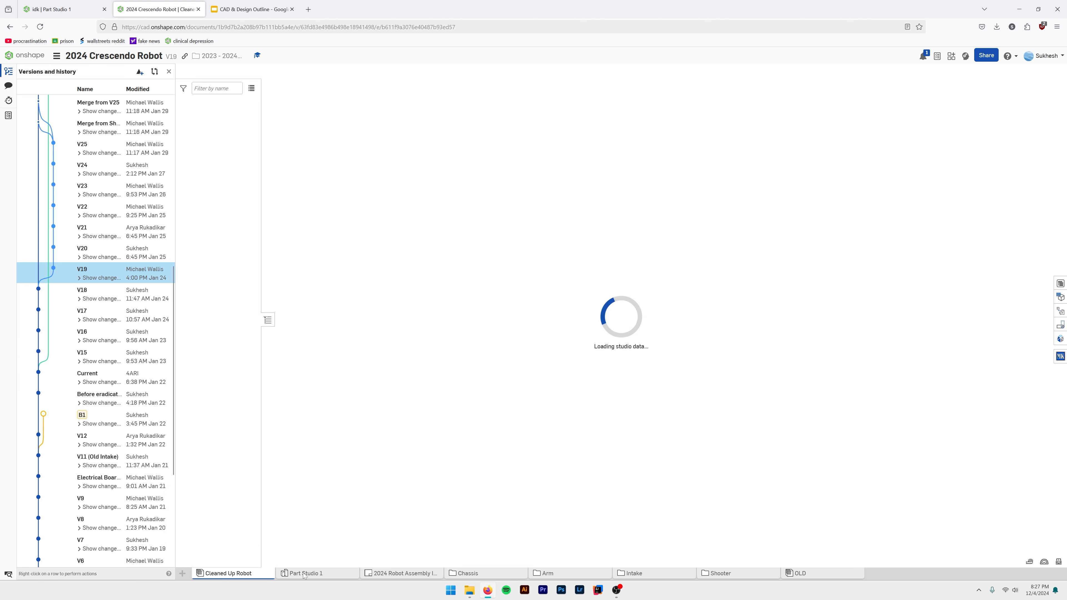
Open the linked document of the layout sketch in the assembly, allowing pop-ups for cad.onshape.com.
scroll(601, 319, "down", 5)
right_click(600, 319)
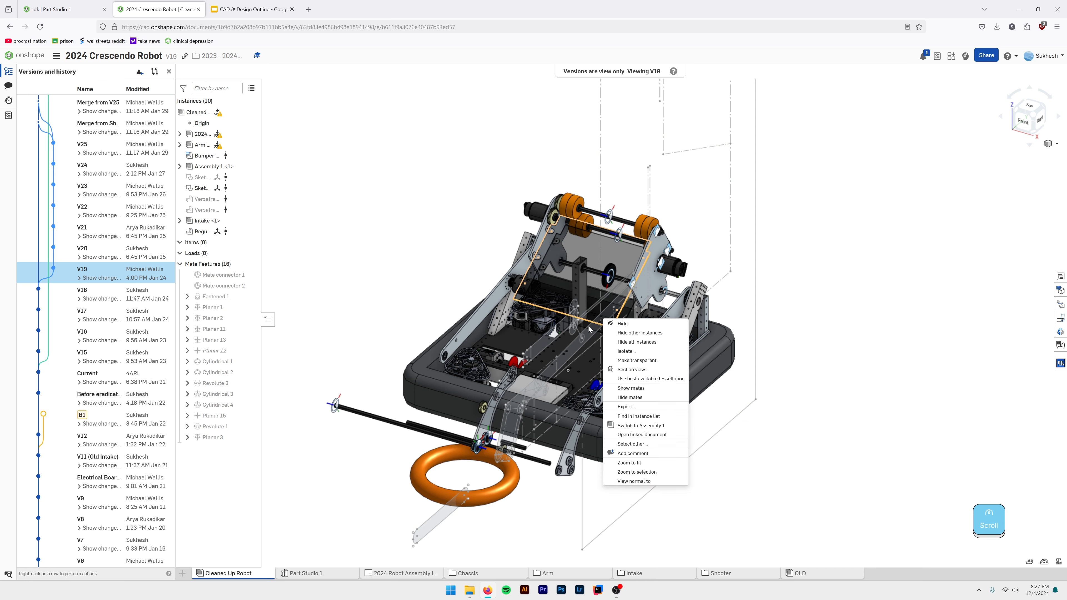
left_click(733, 172)
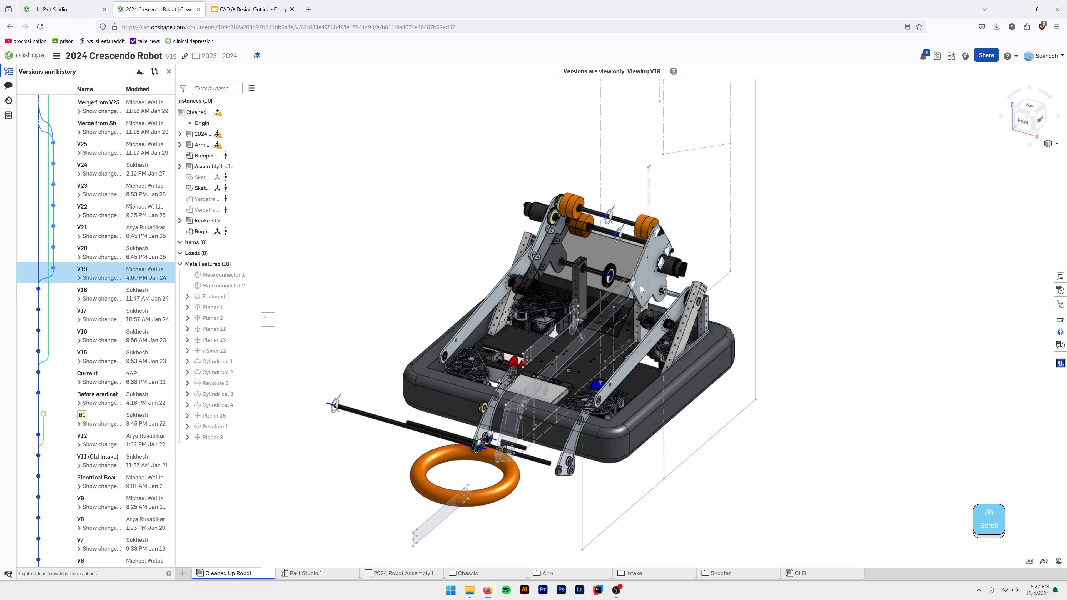
right_click(731, 182)
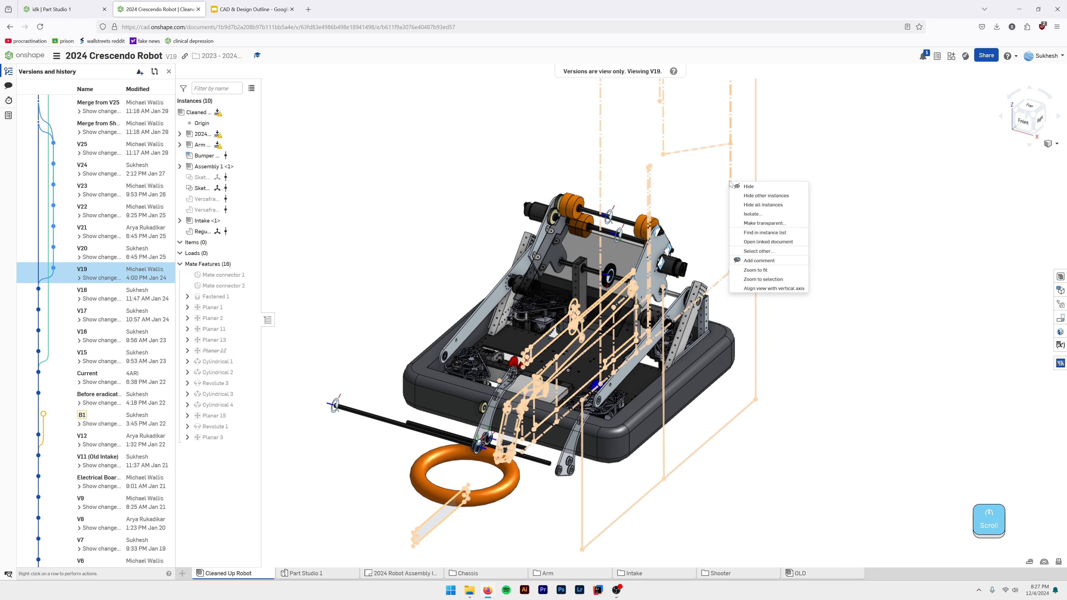
left_click(754, 241)
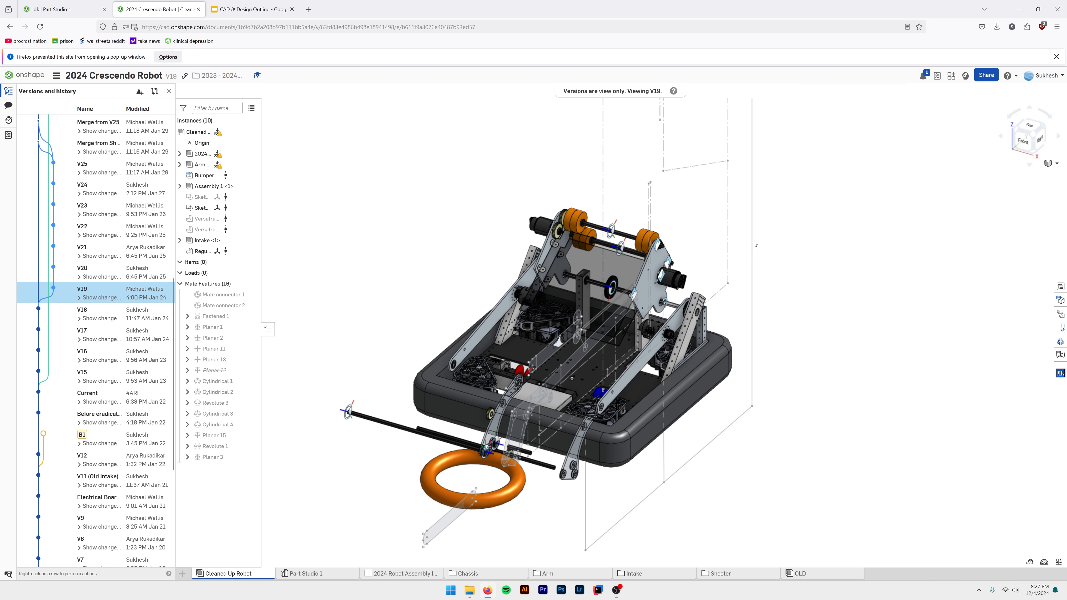
left_click(168, 57)
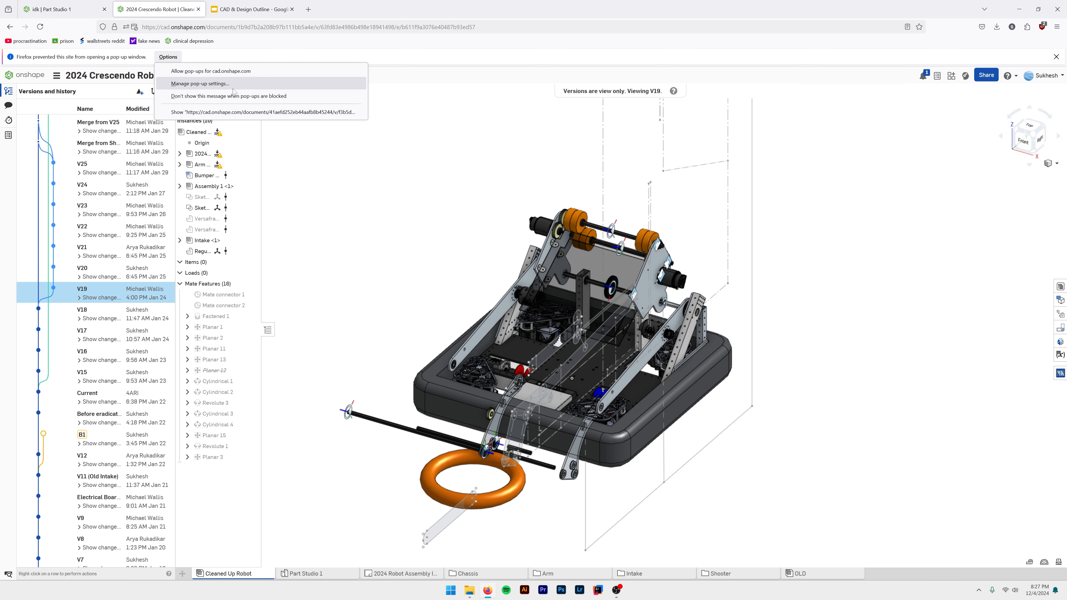
left_click(236, 72)
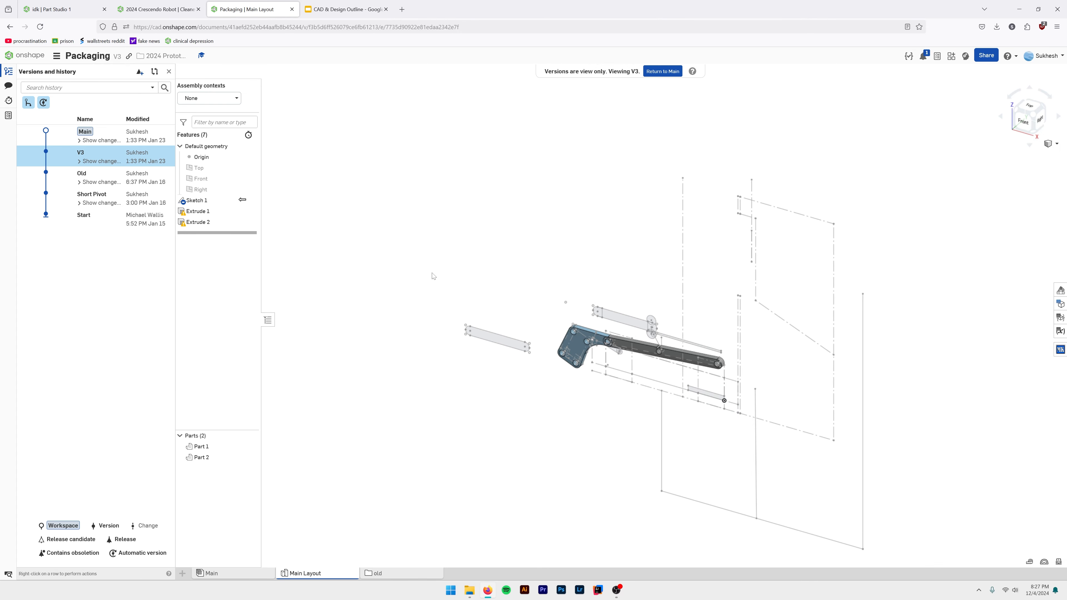
Inspect the arm layout, and open the Measurments part studio in the Old version of the Packaging document.
scroll(500, 306, "up", 5)
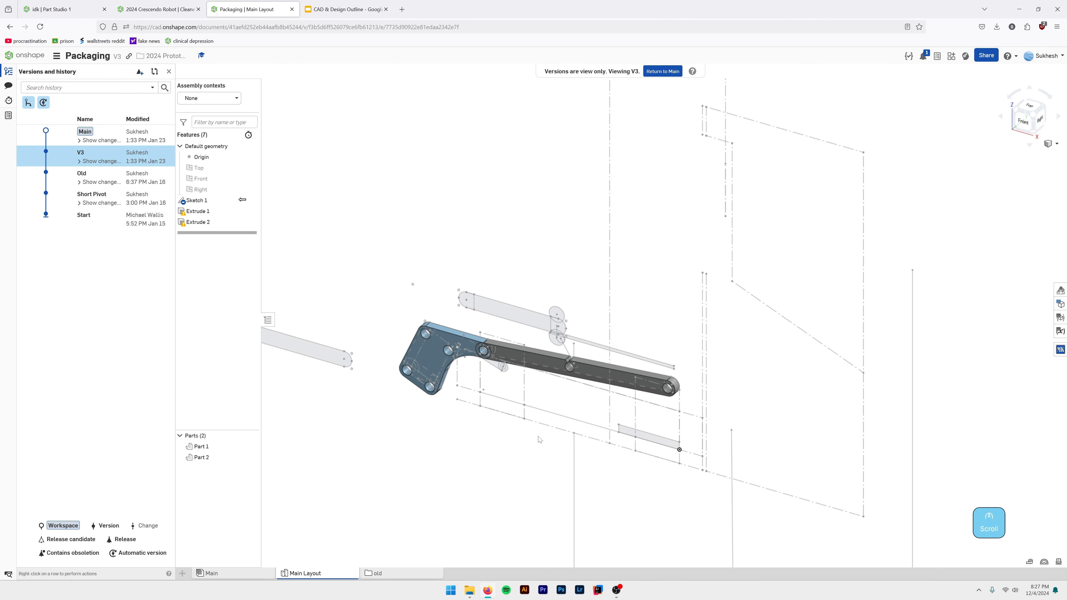
scroll(512, 390, "up", 1)
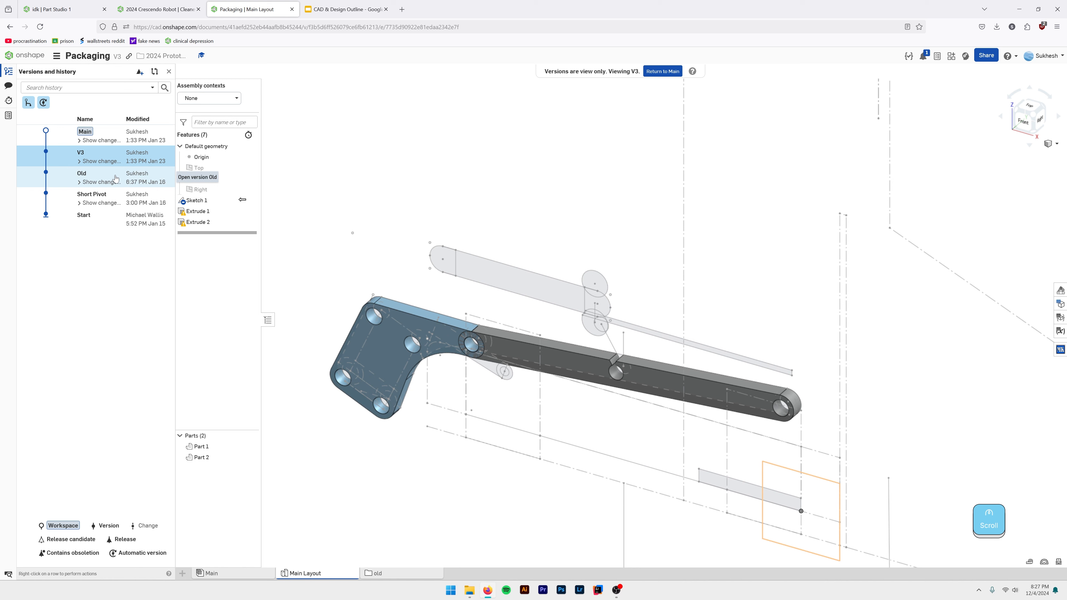
left_click(116, 179)
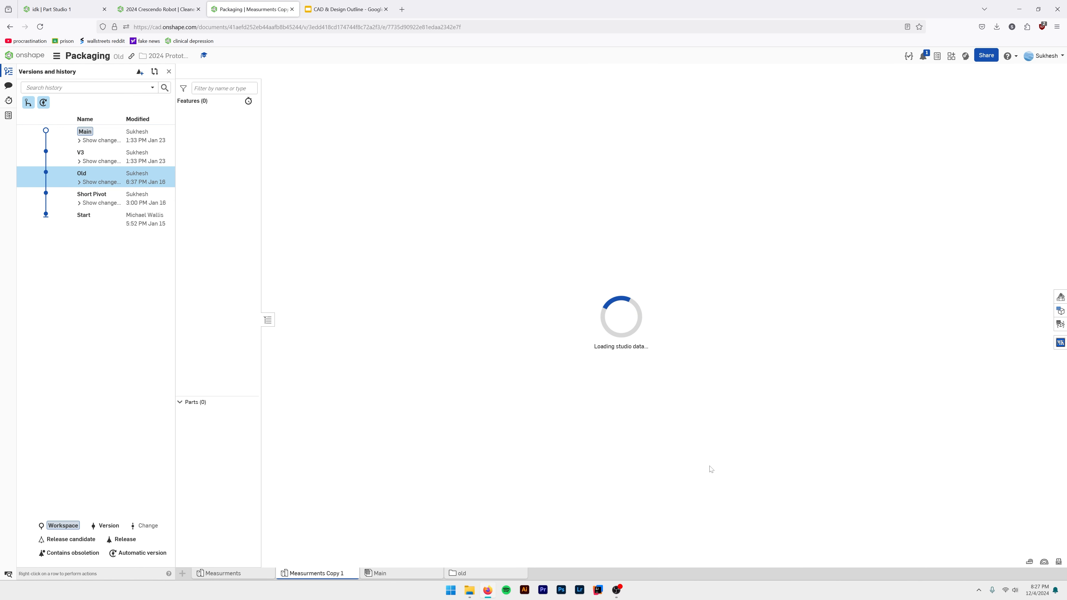
left_click(260, 576)
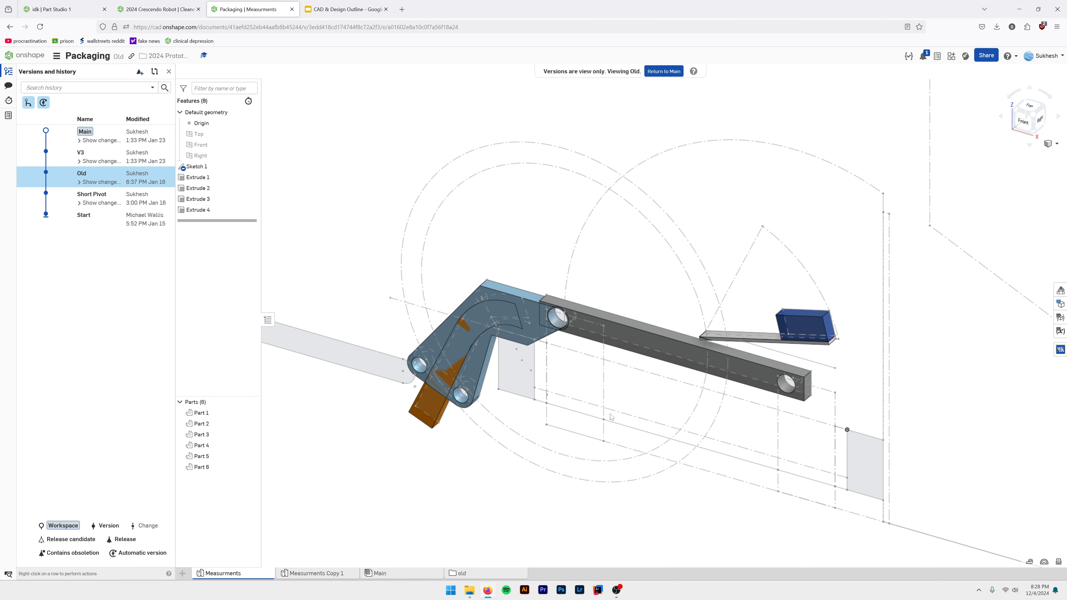
View the Measurments part studio from the front and open Sketch 1 to show its dimensions.
scroll(1030, 107, "up", 1)
left_click(1024, 122)
middle_click_drag(520, 434, 554, 362)
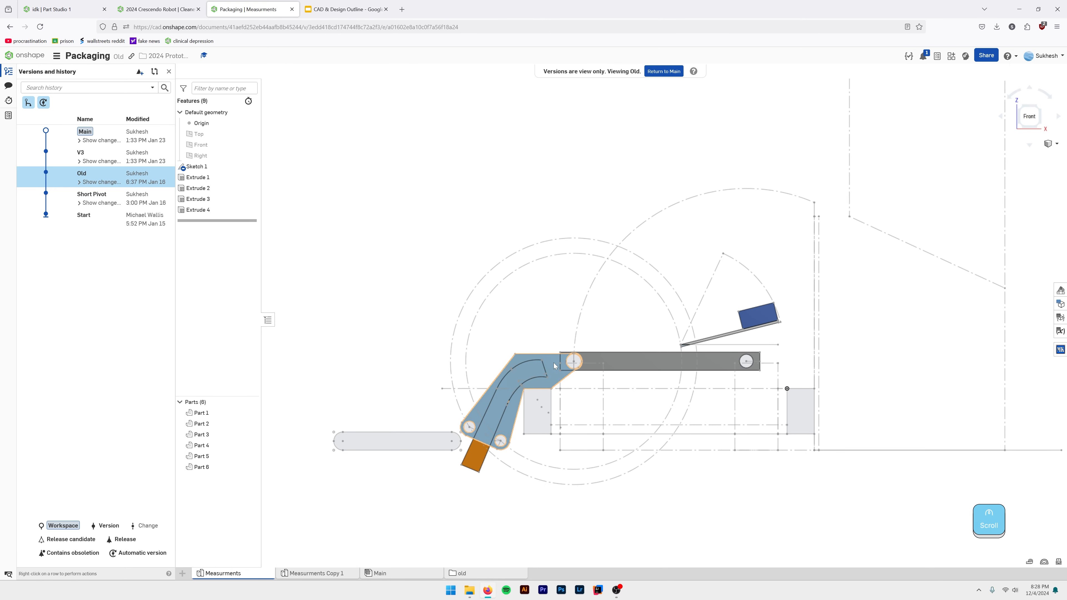
double_click(611, 361)
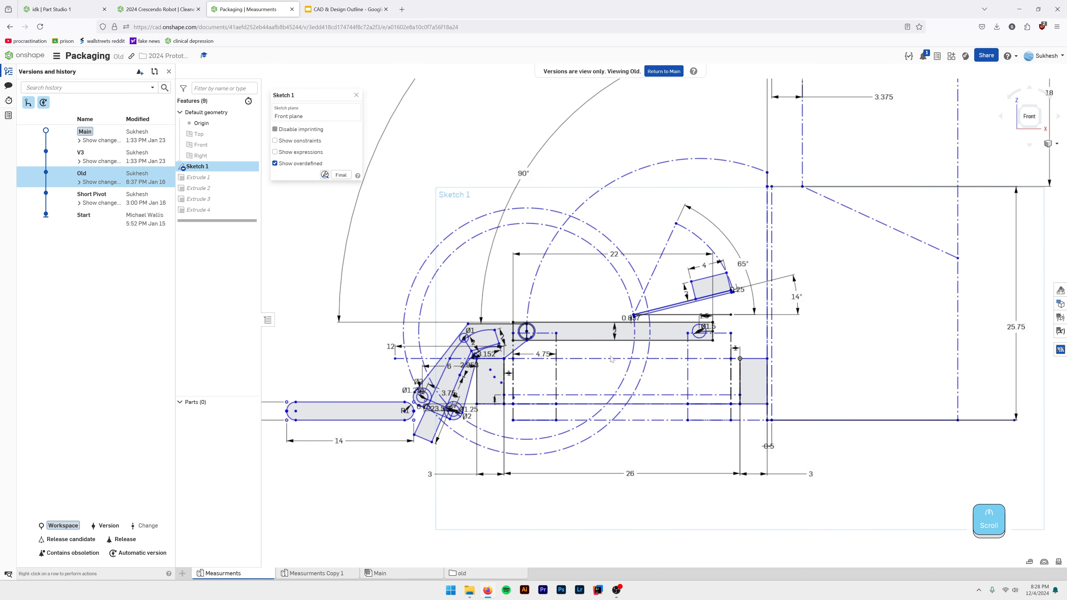
Examine the geometry and dimensions of Sketch 1, from the intake arm linkage to the full packaging layout.
scroll(542, 393, "up", 3)
scroll(518, 399, "down", 3)
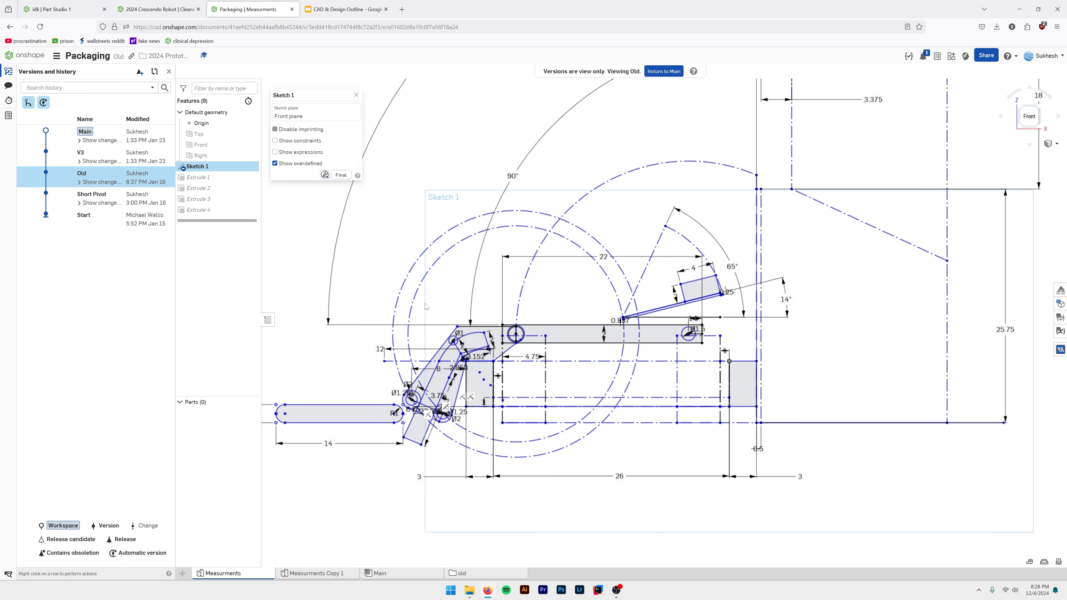
scroll(449, 296, "up", 3)
scroll(504, 382, "down", 4)
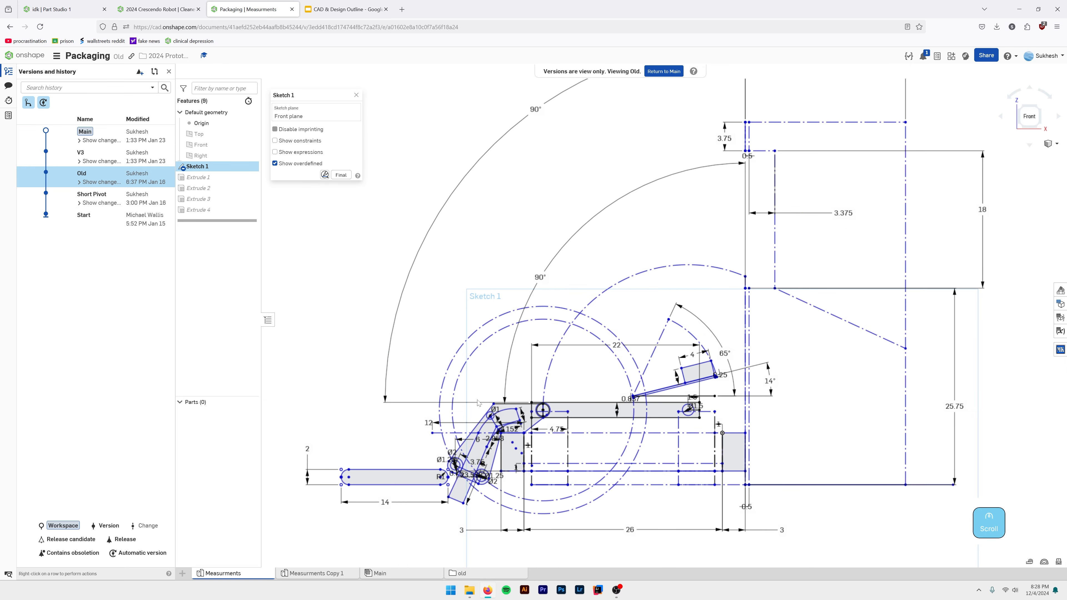
scroll(478, 402, "up", 3)
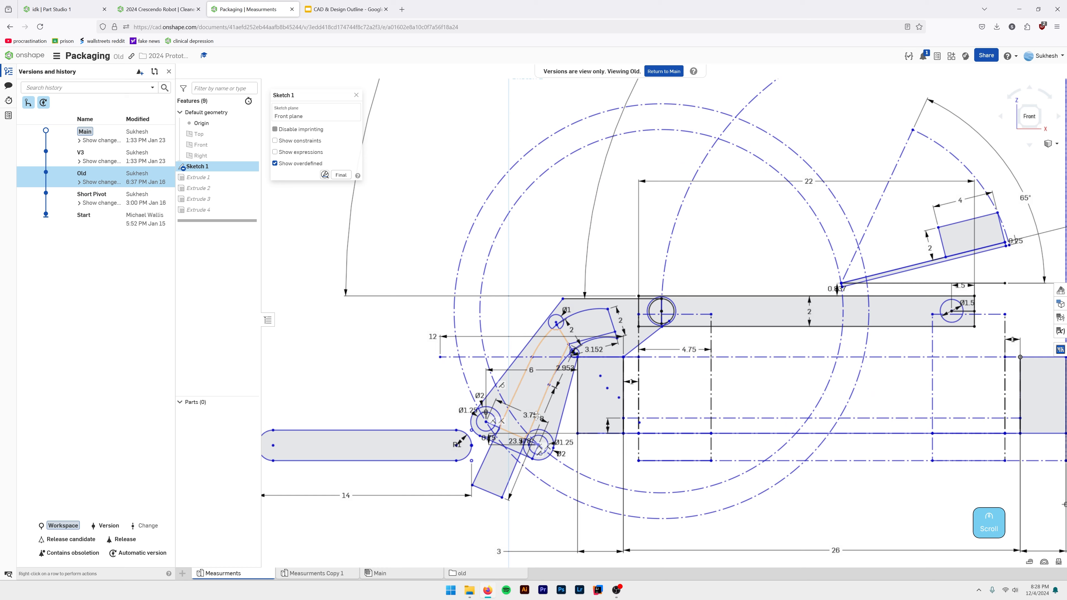
scroll(500, 382, "down", 2)
scroll(622, 201, "down", 2)
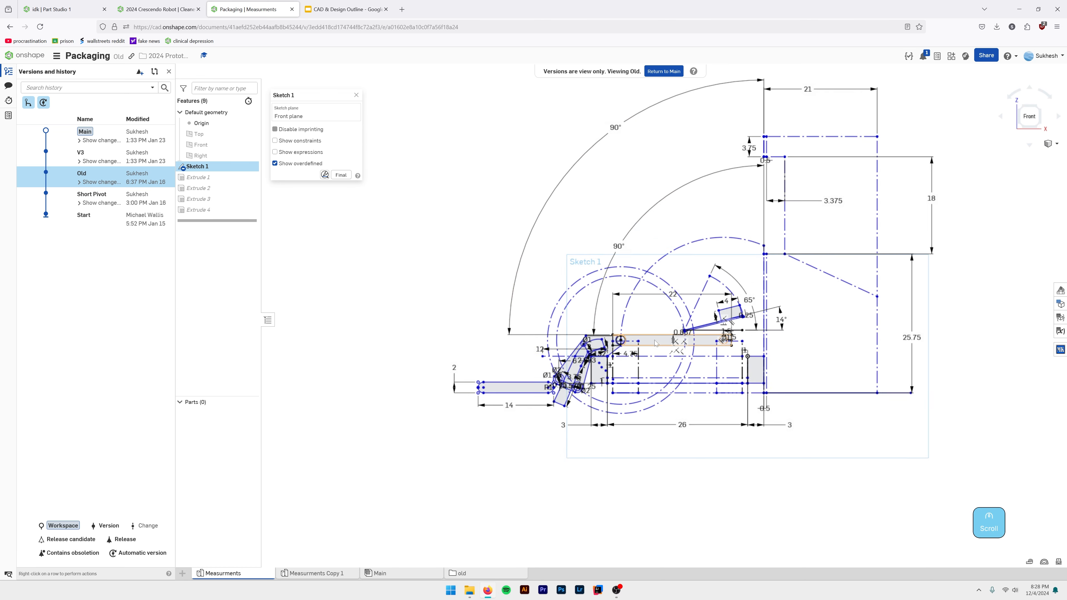
scroll(597, 280, "up", 2)
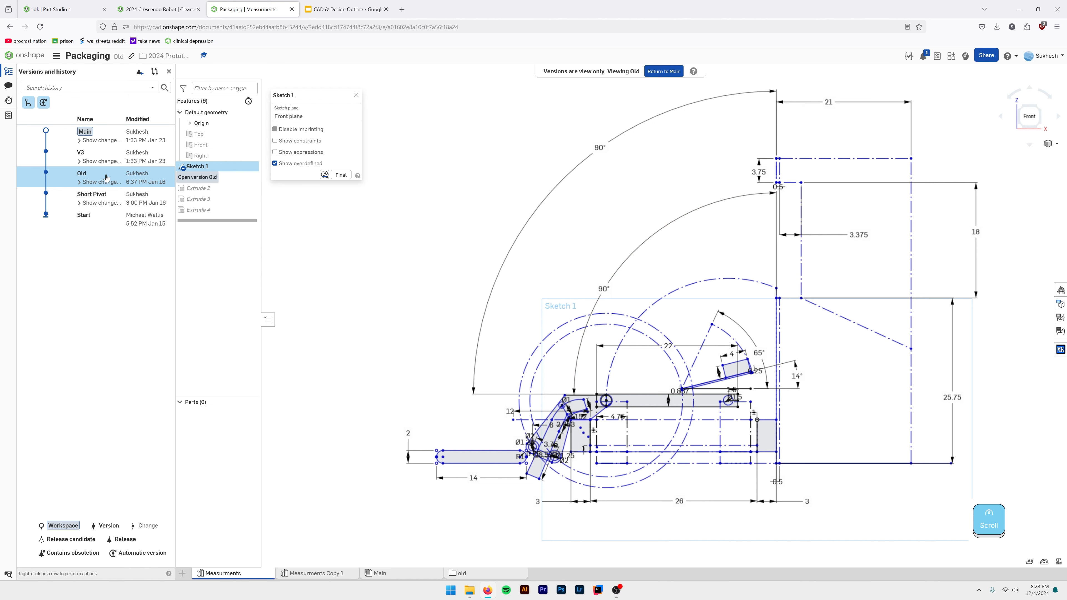
Return to the editable Main workspace of the Packaging document.
left_click(101, 135)
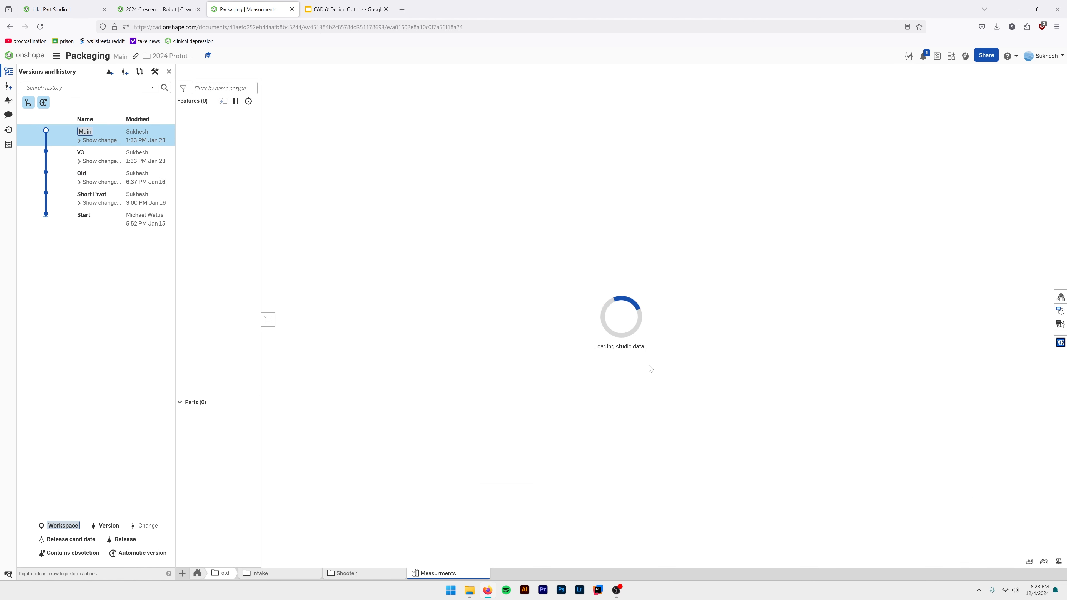
scroll(564, 438, "up", 3)
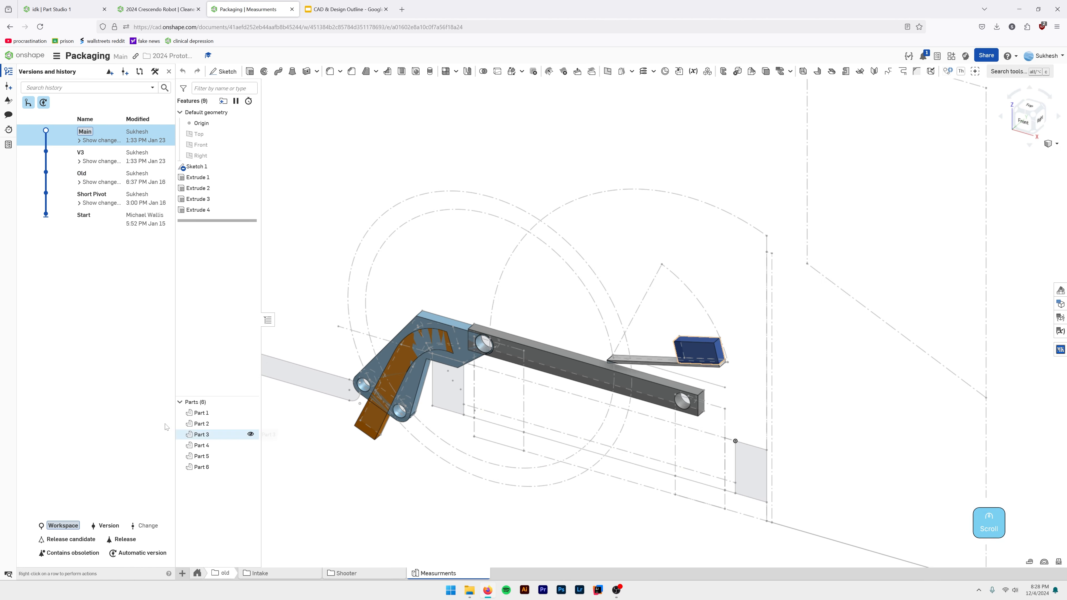
double_click(252, 167)
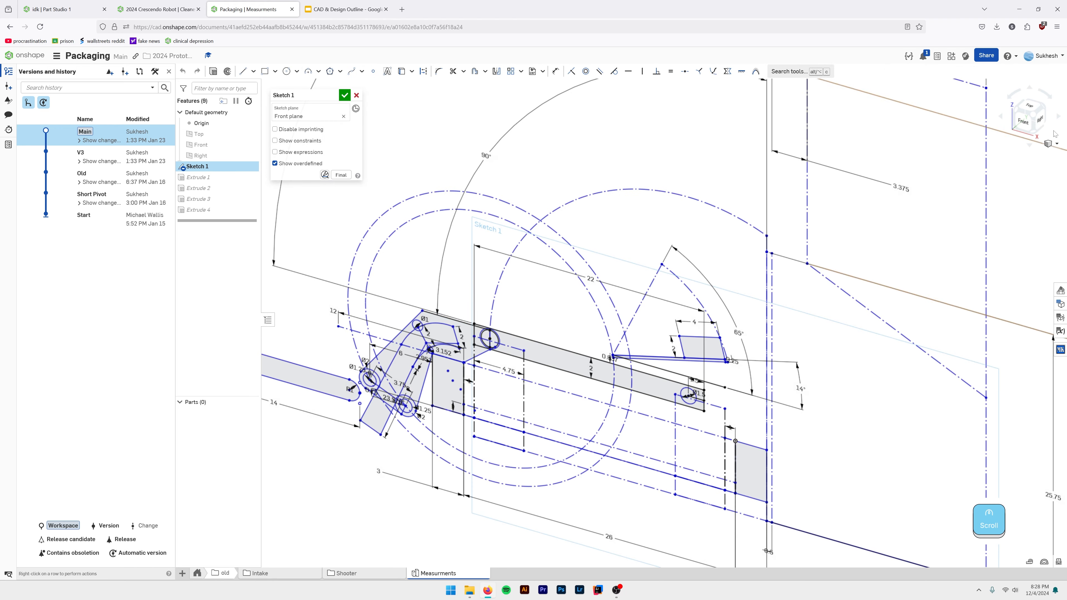
left_click(1024, 122)
scroll(721, 482, "up", 5)
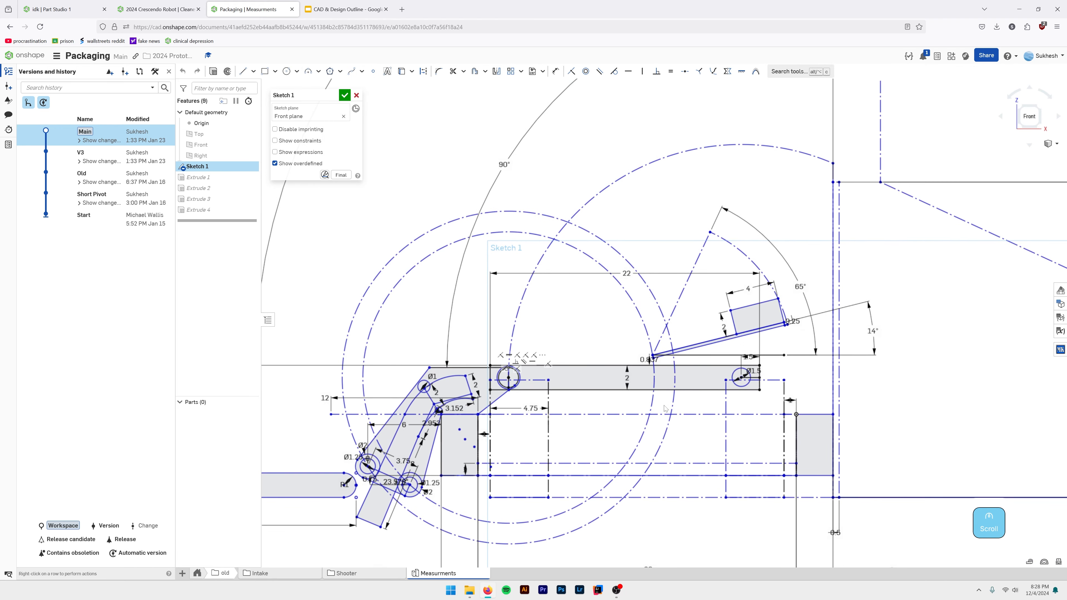
key("Escape")
left_click(356, 96)
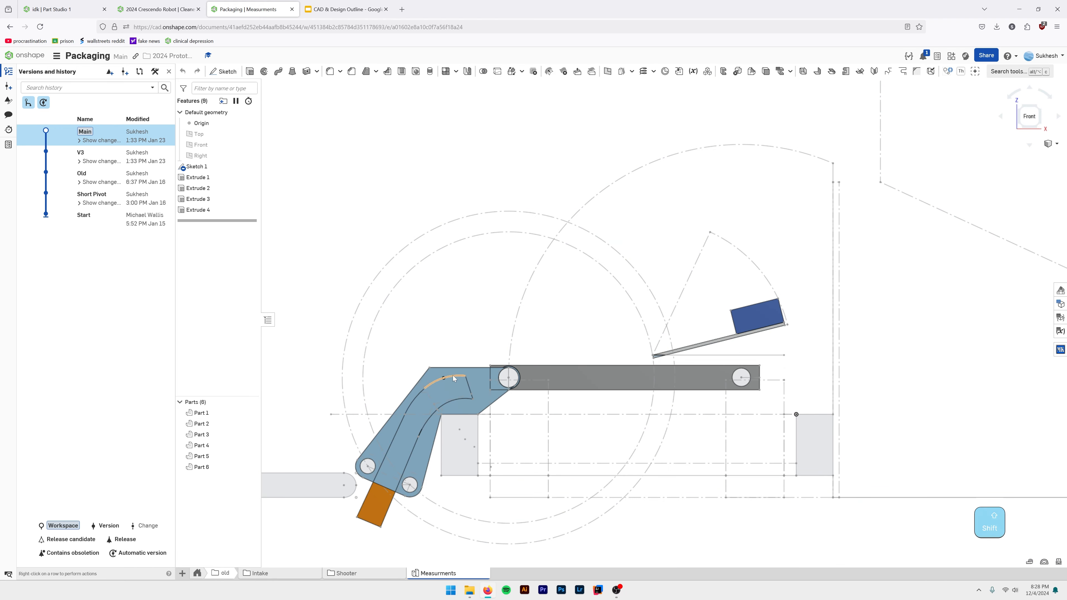
Edit Sketch 1 in the front view and set the inner 90° arm angle dimension to 85°.
left_click(1041, 113)
double_click(197, 166)
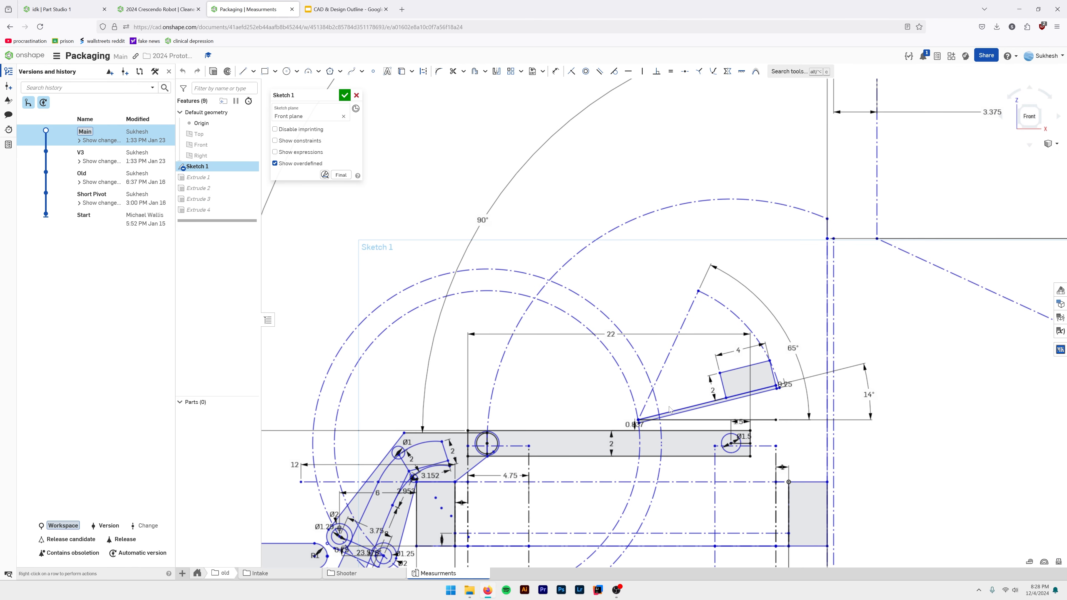
scroll(668, 414, "up", 3)
double_click(538, 274)
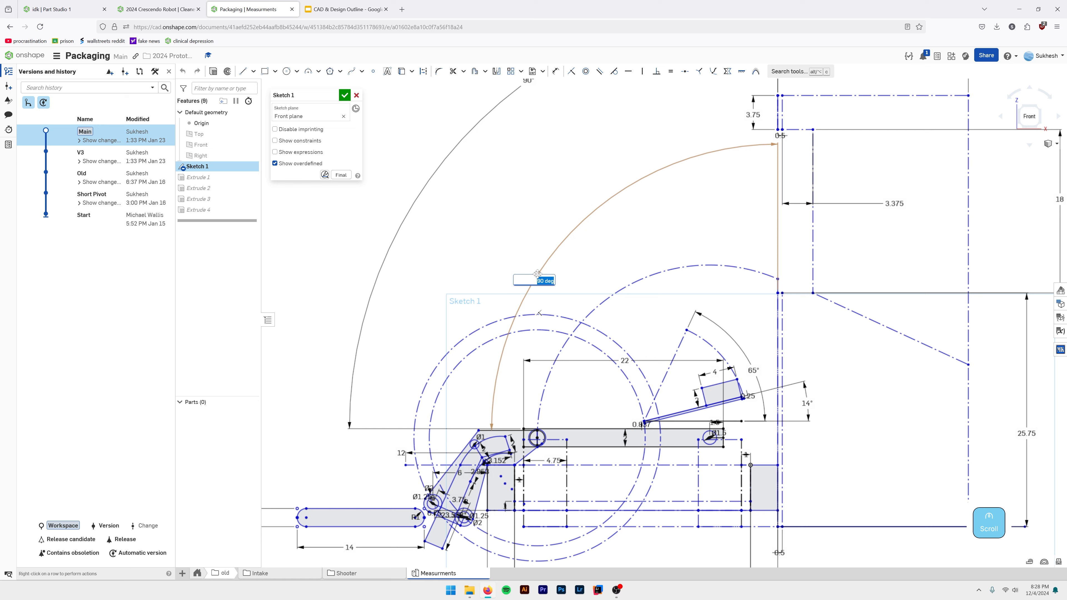
type("85")
key("Return")
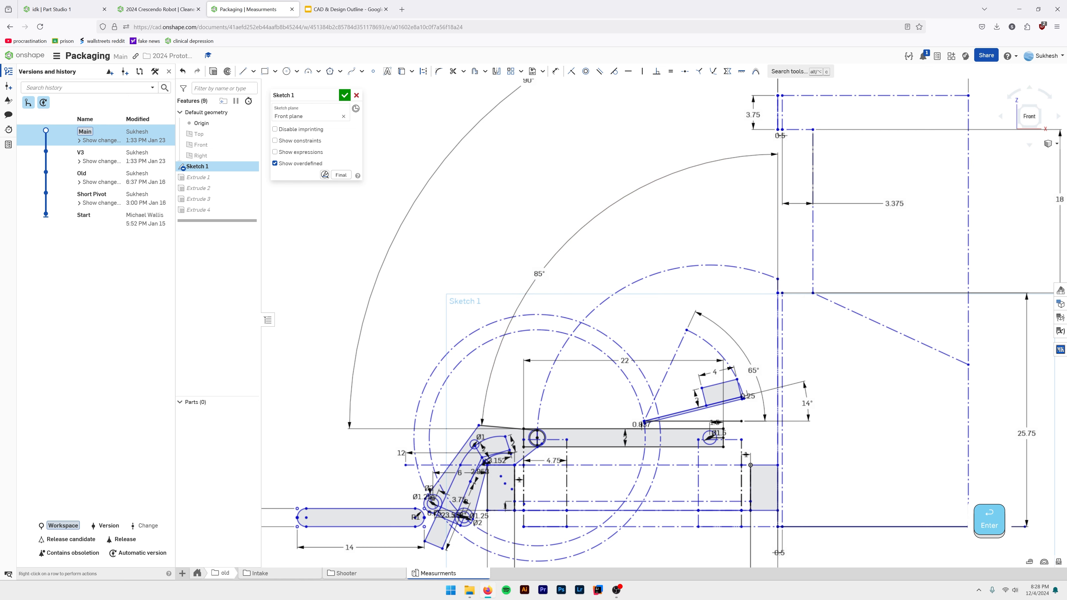
Try setting the outer 90° arm angle dimension in Sketch 1 to 85°.
scroll(544, 326, "up", 3)
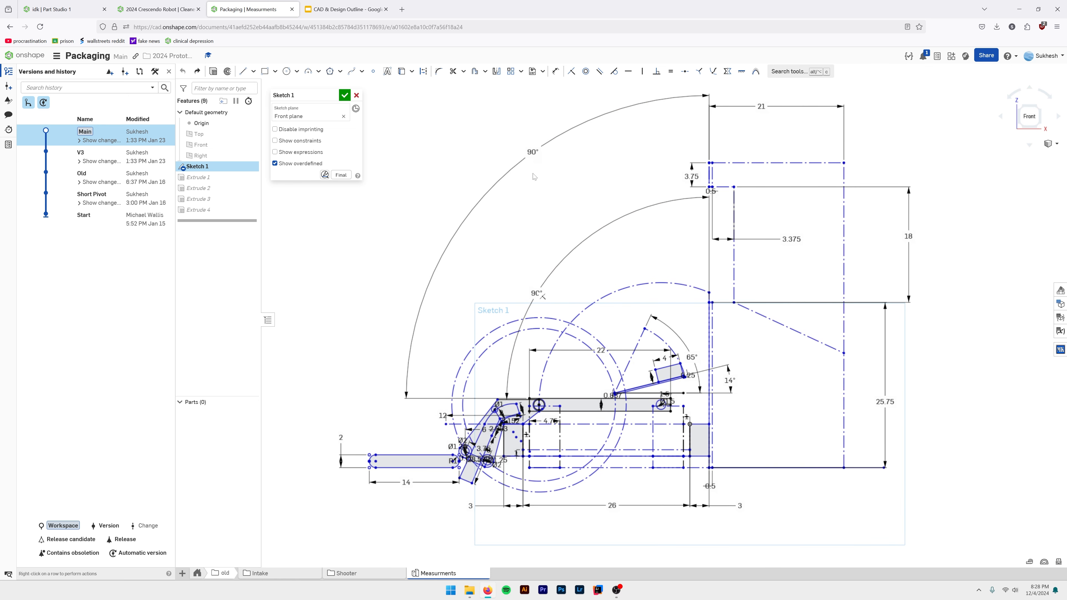
double_click(532, 158)
key("Return")
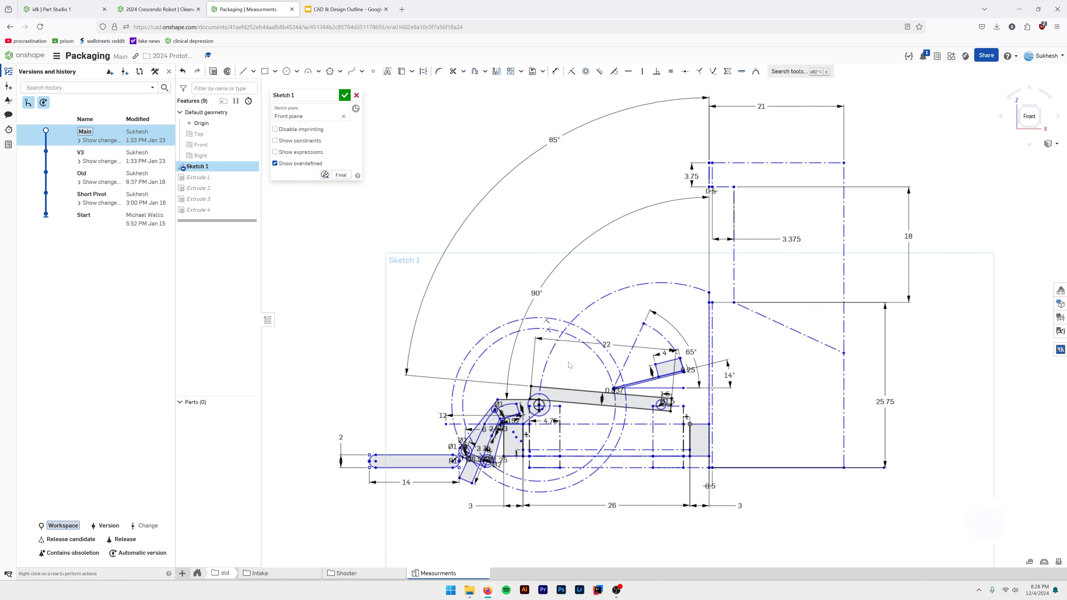
Try reshaping the intake linkage by pulling its geometry out of place, and undo the changes.
scroll(483, 469, "down", 5)
scroll(481, 474, "down", 2)
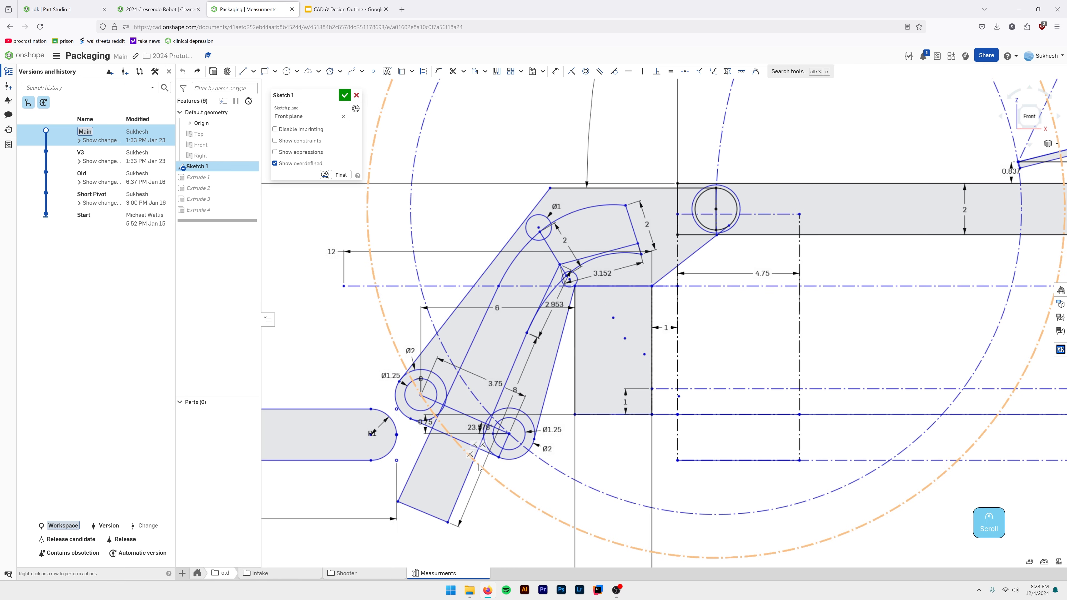
scroll(476, 390, "down", 2)
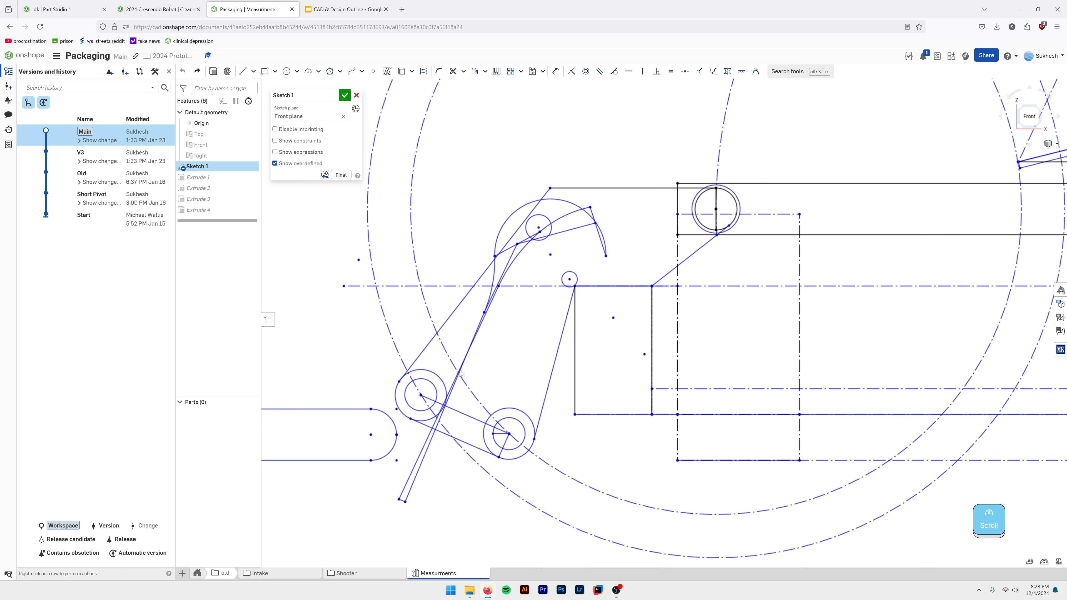
key("ctrl+z")
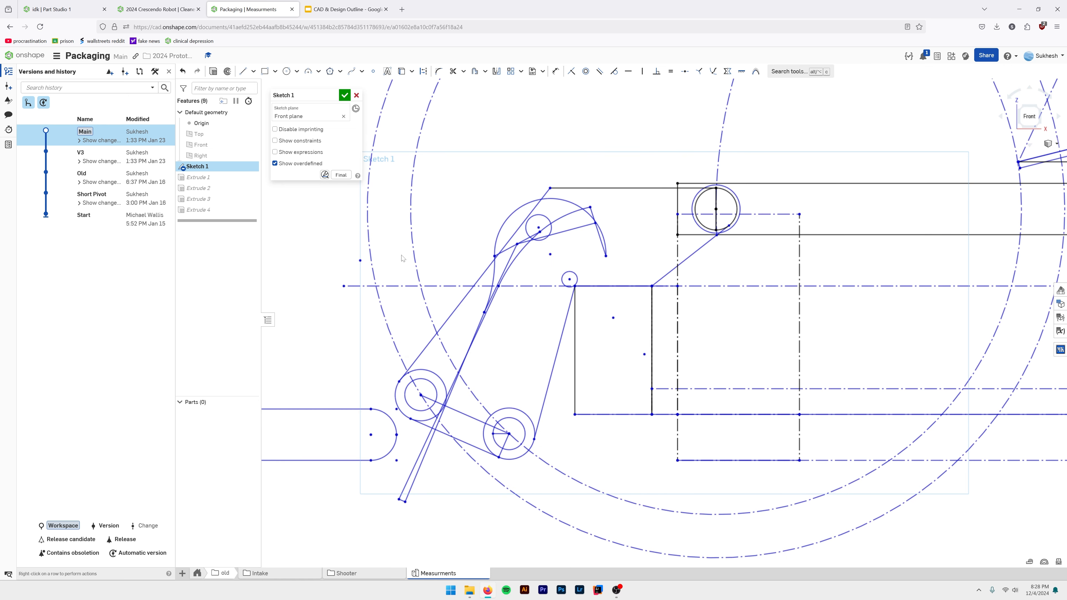
key("ctrl+z")
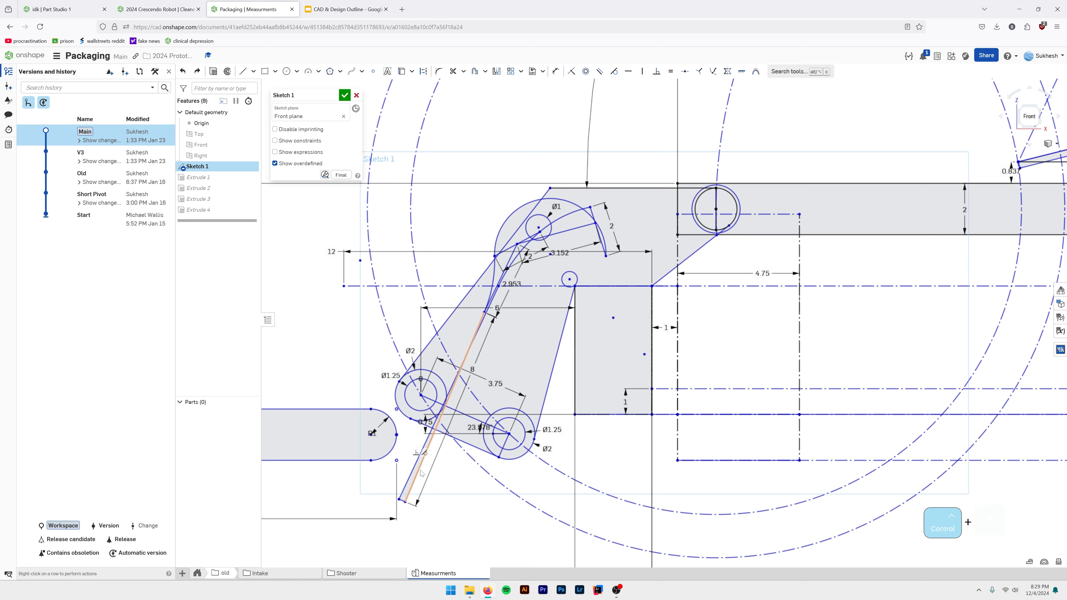
scroll(483, 348, "down", 5)
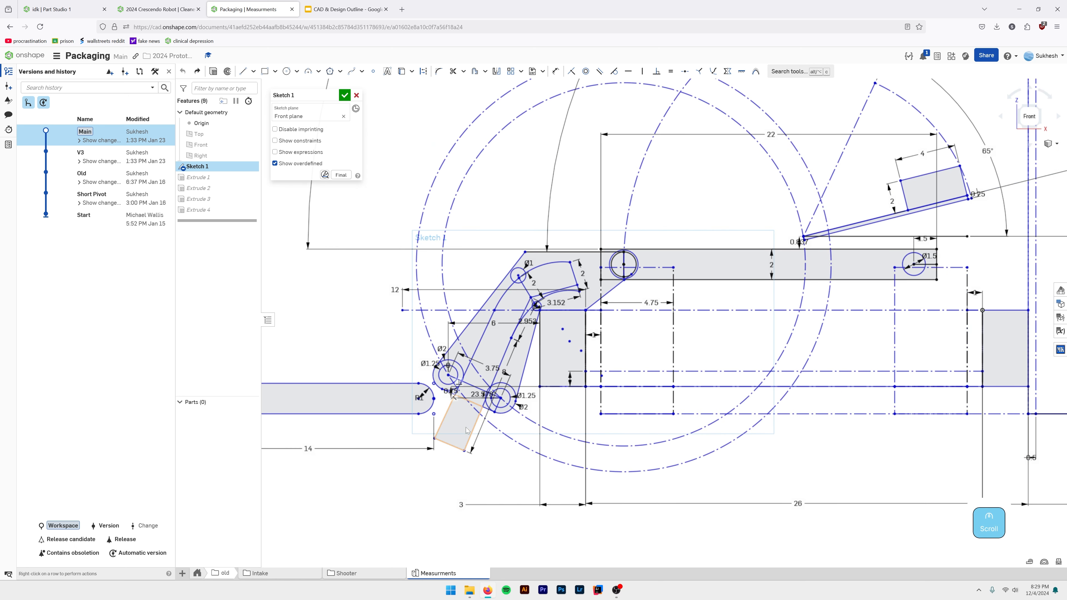
mouse_move(441, 311)
left_mouse_down()
mouse_move(444, 186)
mouse_move(446, 220)
left_mouse_up()
key("ctrl+z")
Try moving the angled shooter plate geometry beneath the 65° angle dimension.
middle_click_drag(717, 350, 564, 425)
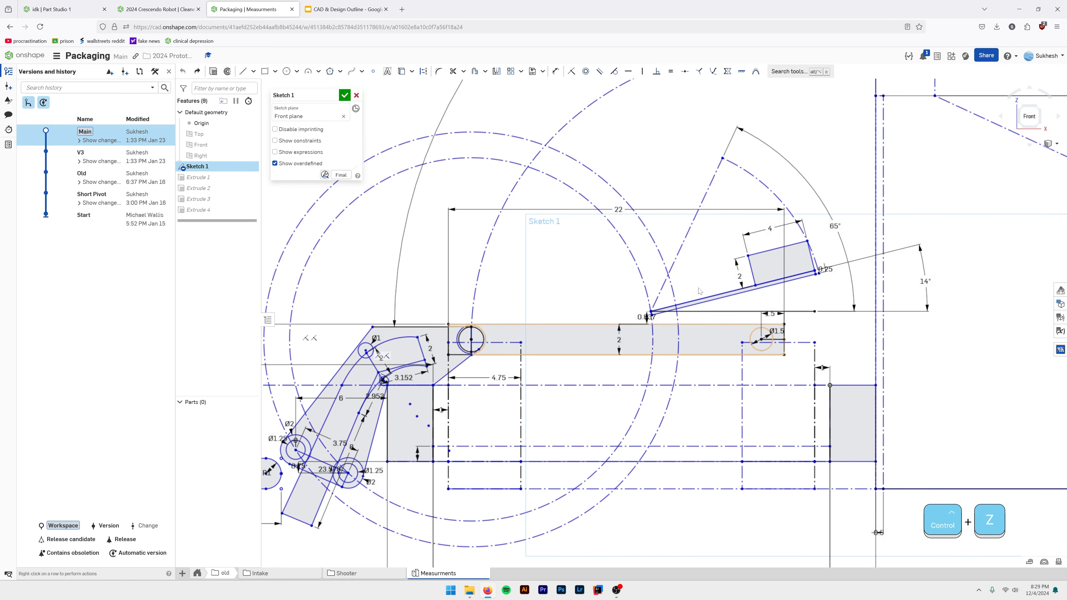
left_click_drag(809, 261, 769, 184)
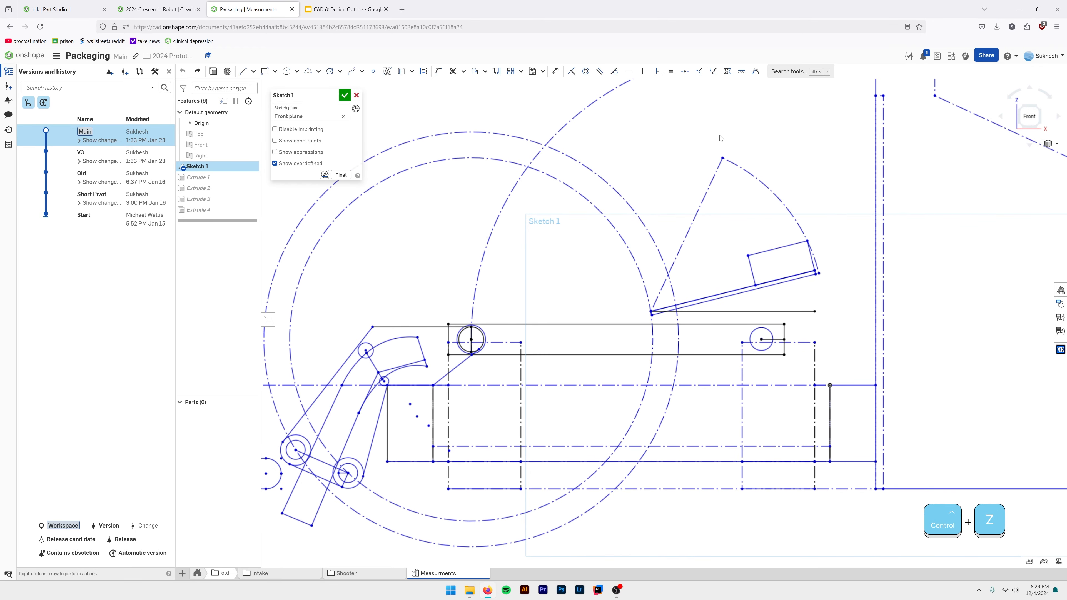
left_click_drag(721, 139, 700, 128)
middle_click_drag(831, 265, 698, 320)
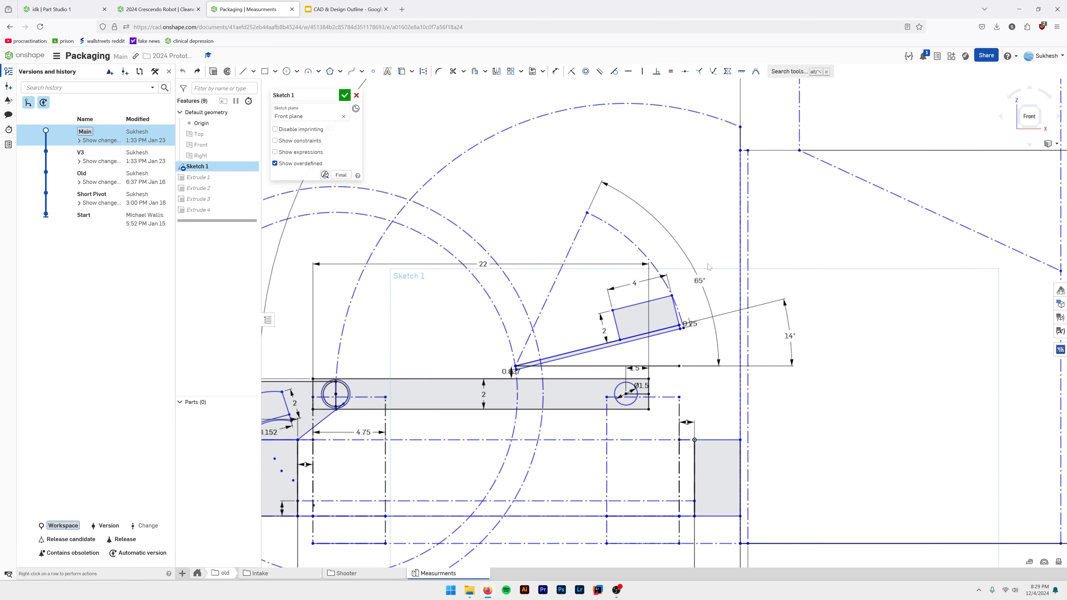
Set the 14° tilt angle dimension of the shooter plate to 18°.
scroll(701, 273, "down", 2)
scroll(574, 338, "down", 1)
scroll(600, 330, "up", 4)
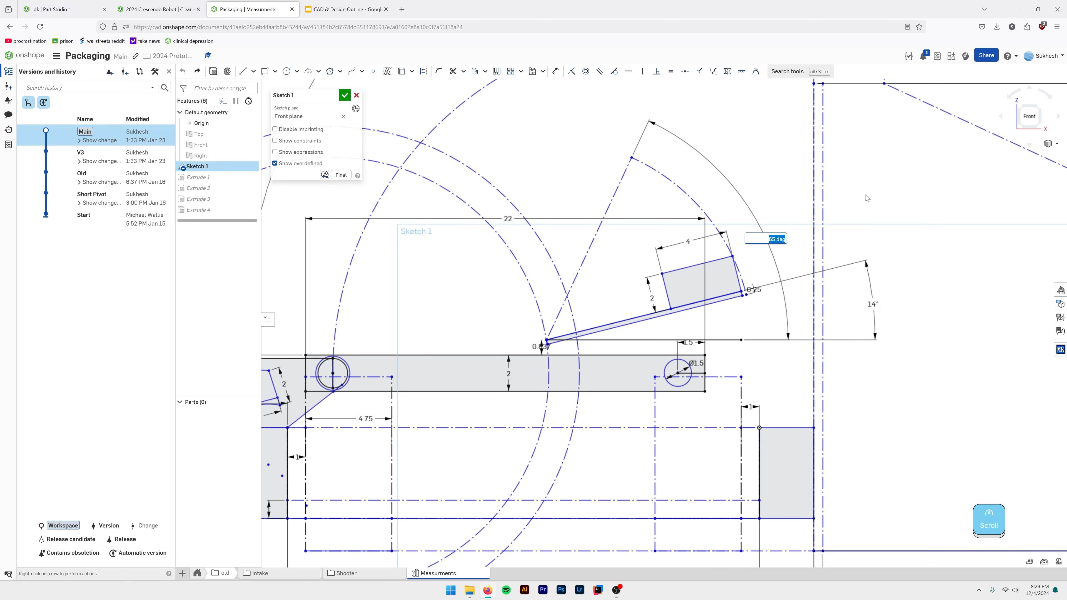
key("Escape")
double_click(872, 304)
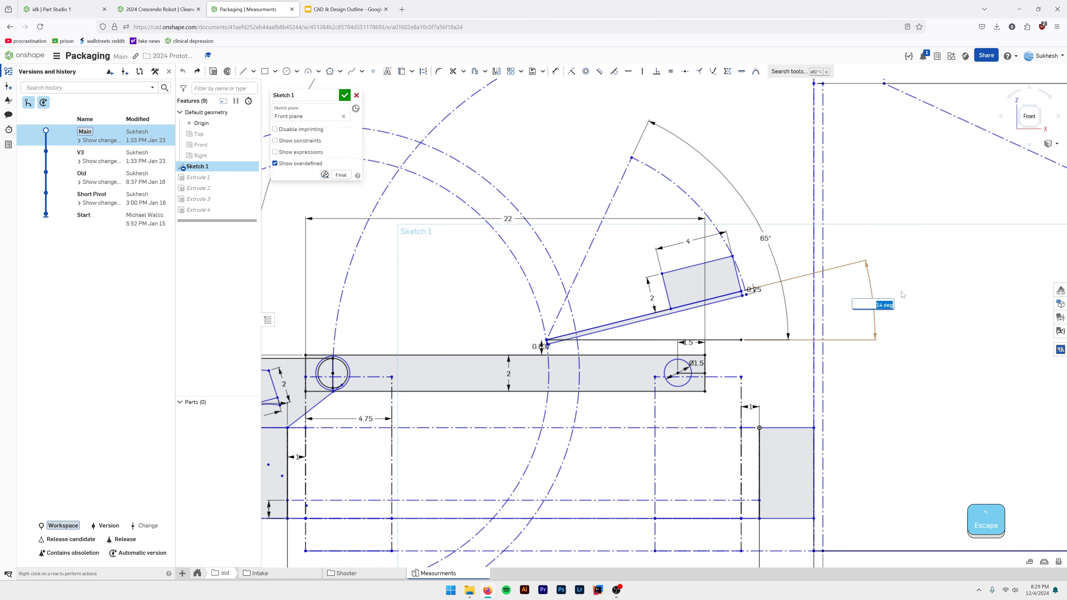
type("18")
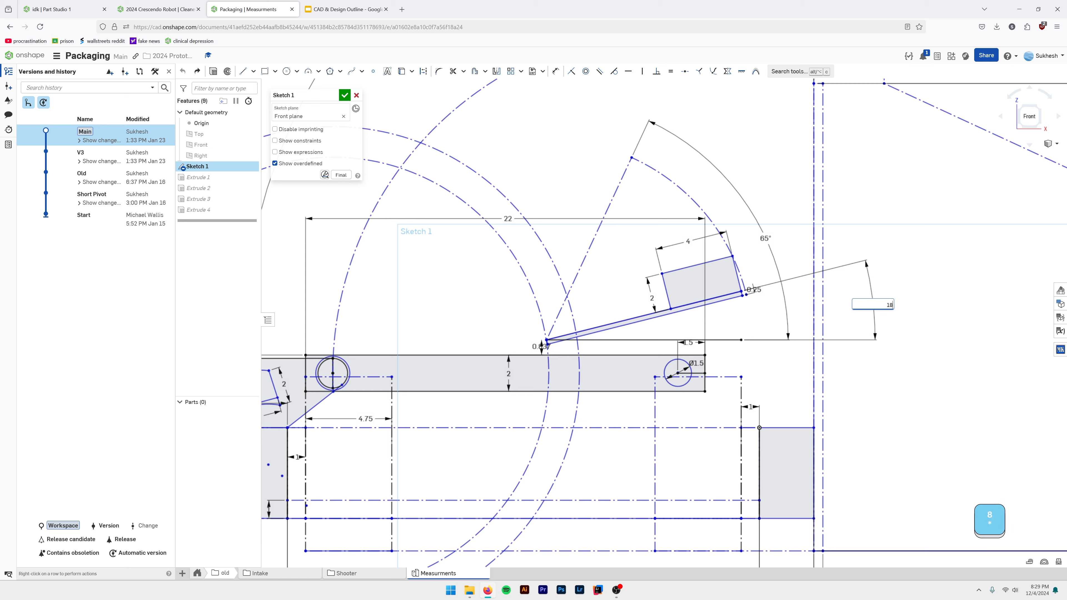
key("Return")
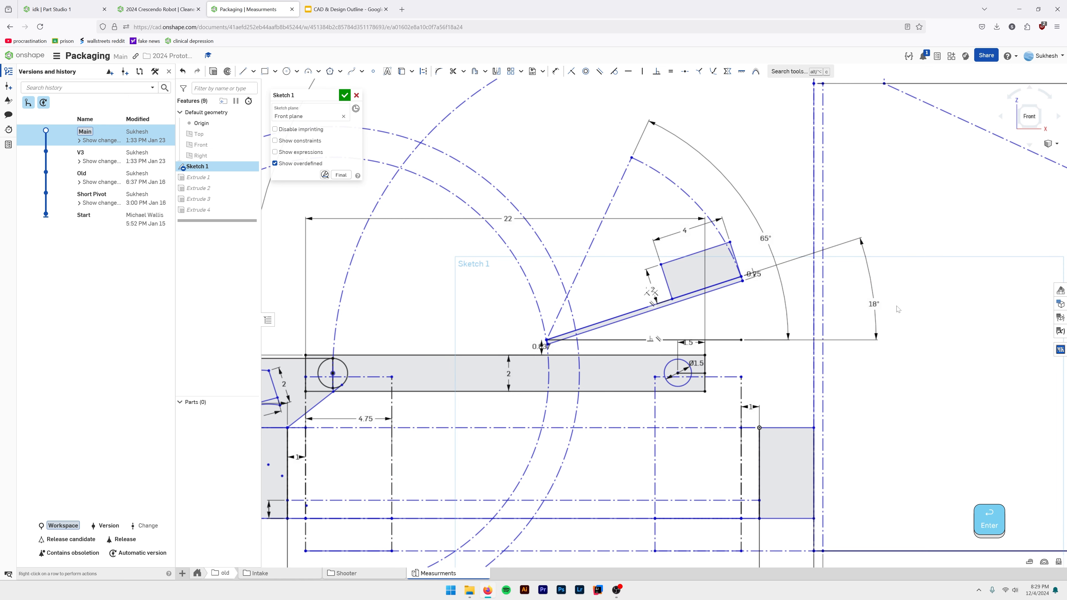
Set the shooter plate's tilt angle dimension to 56°.
double_click(872, 304)
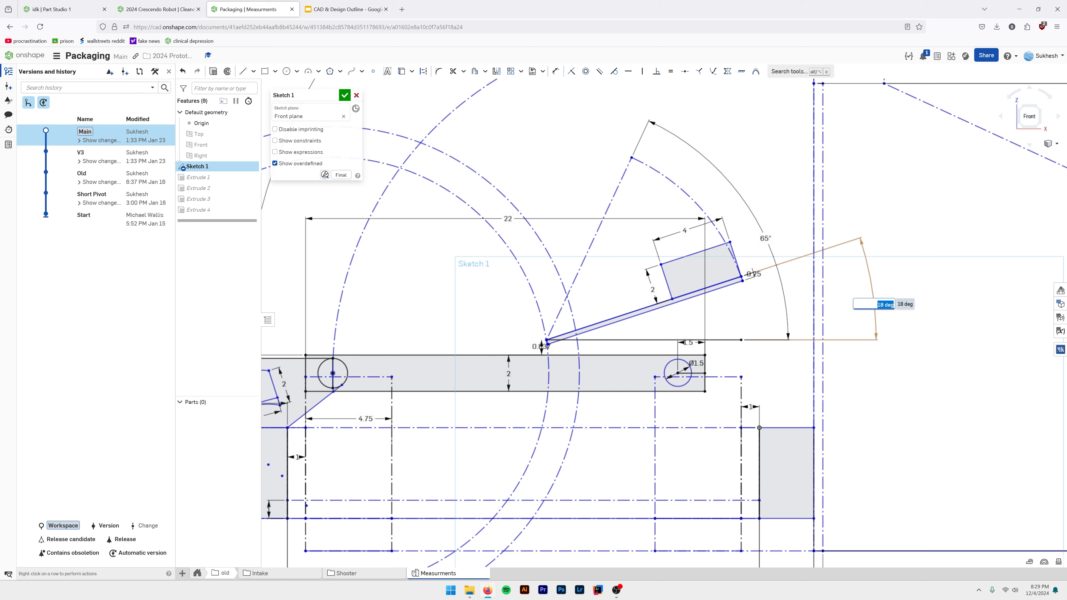
type("56")
key("Return")
scroll(669, 205, "down", 3)
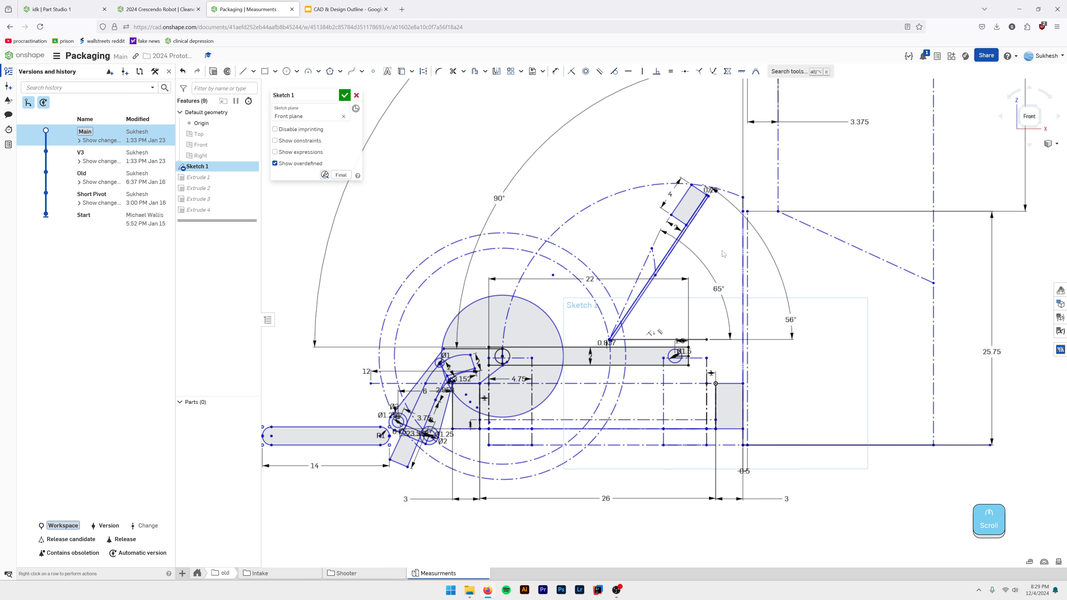
scroll(723, 254, "up", 3)
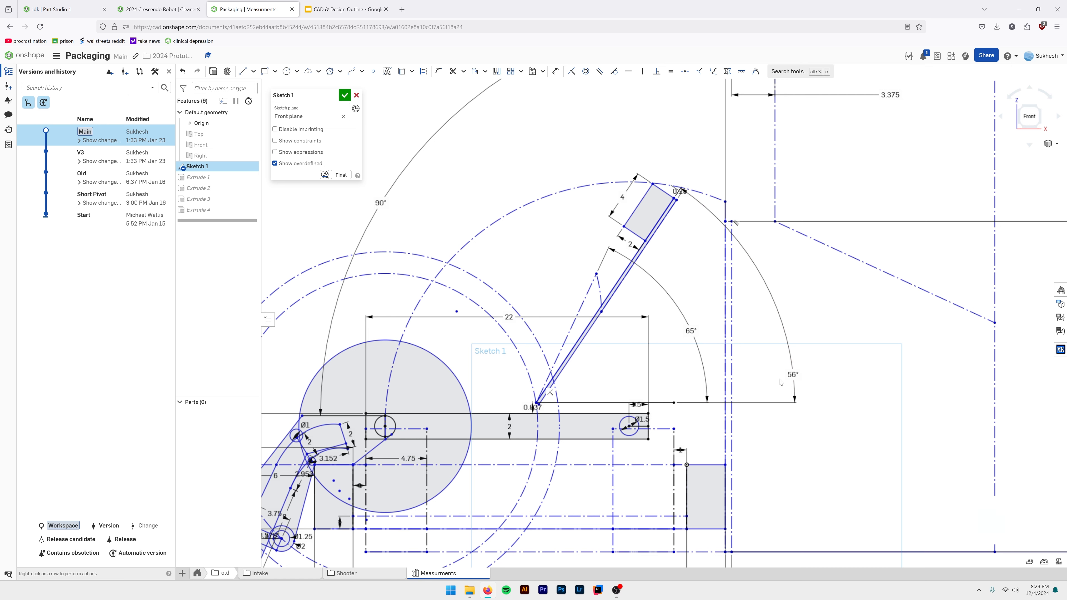
Set the shooter plate's tilt angle dimension to 89°.
double_click(790, 372)
scroll(791, 372, "down", 3)
type("89")
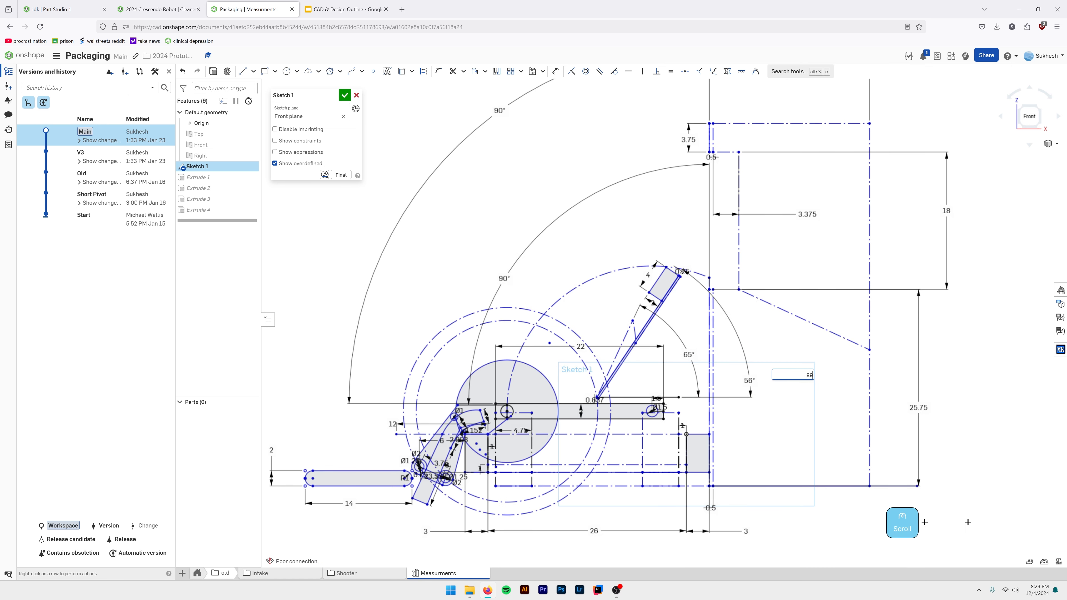
key("Return")
scroll(575, 281, "down", 3)
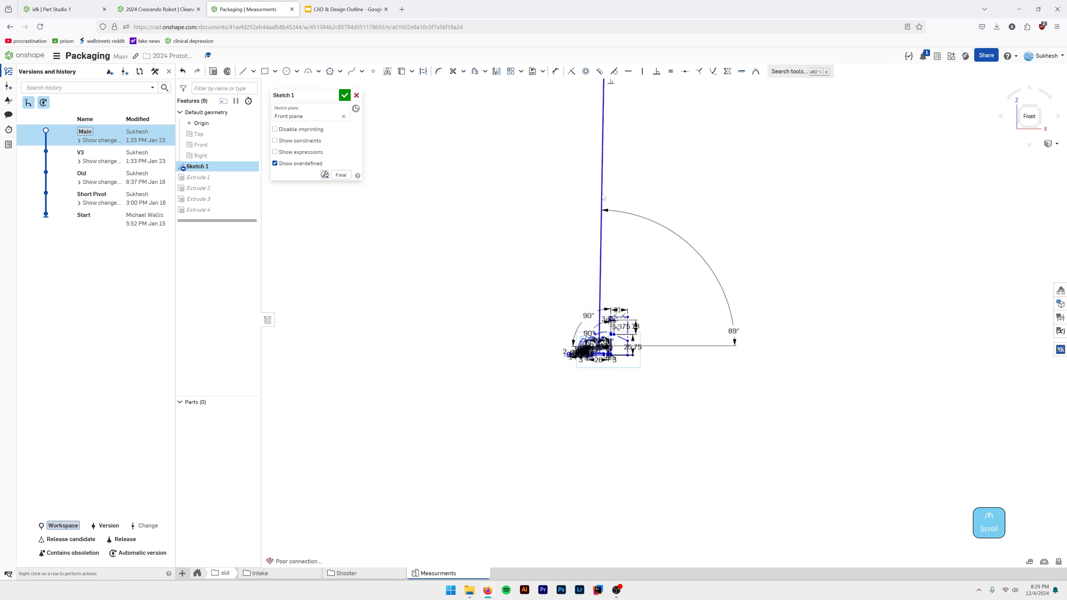
scroll(582, 361, "up", 5)
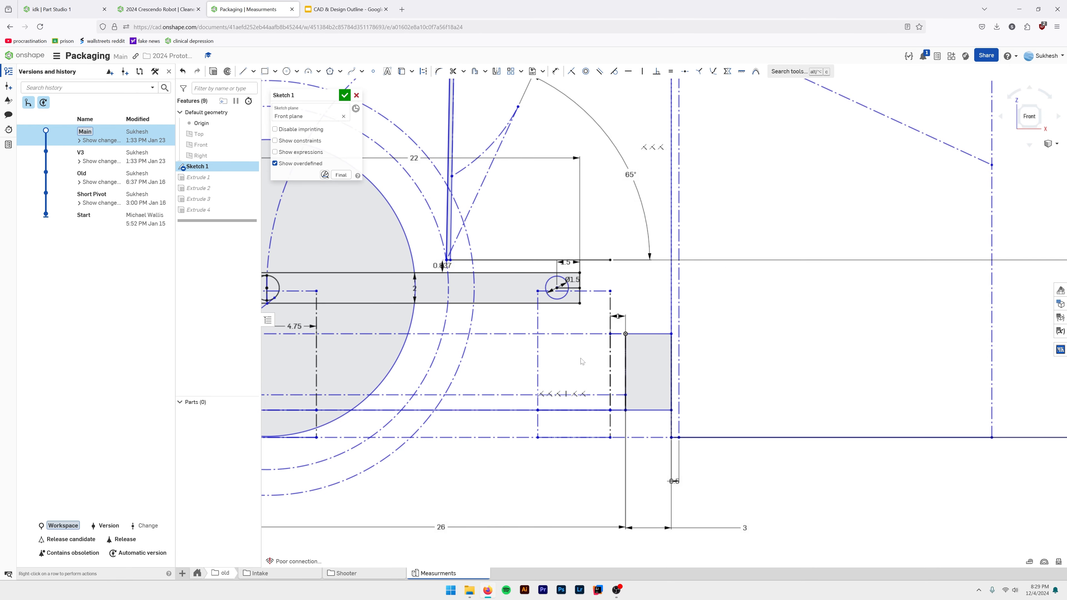
scroll(620, 286, "down", 5)
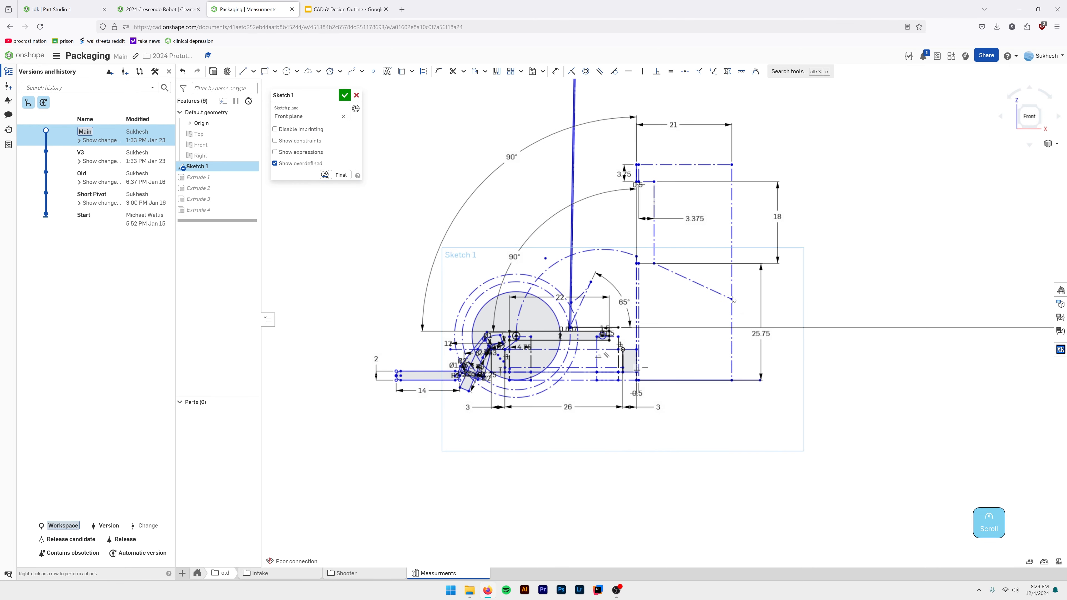
Set the shooter plate's tilt angle dimension to 12°.
scroll(661, 251, "down", 1)
double_click(980, 277)
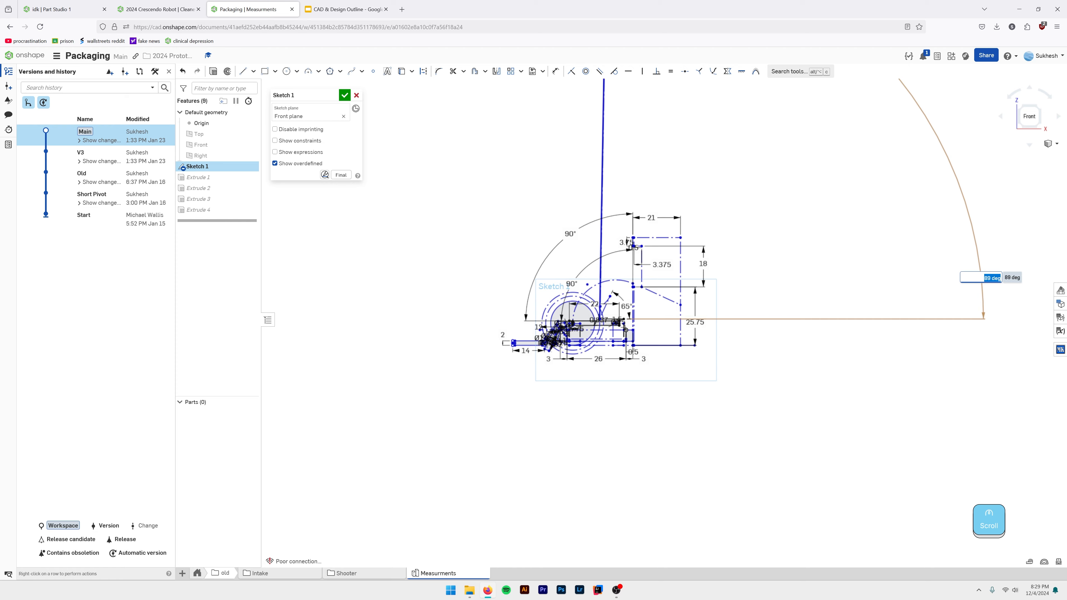
type("12")
key("Return")
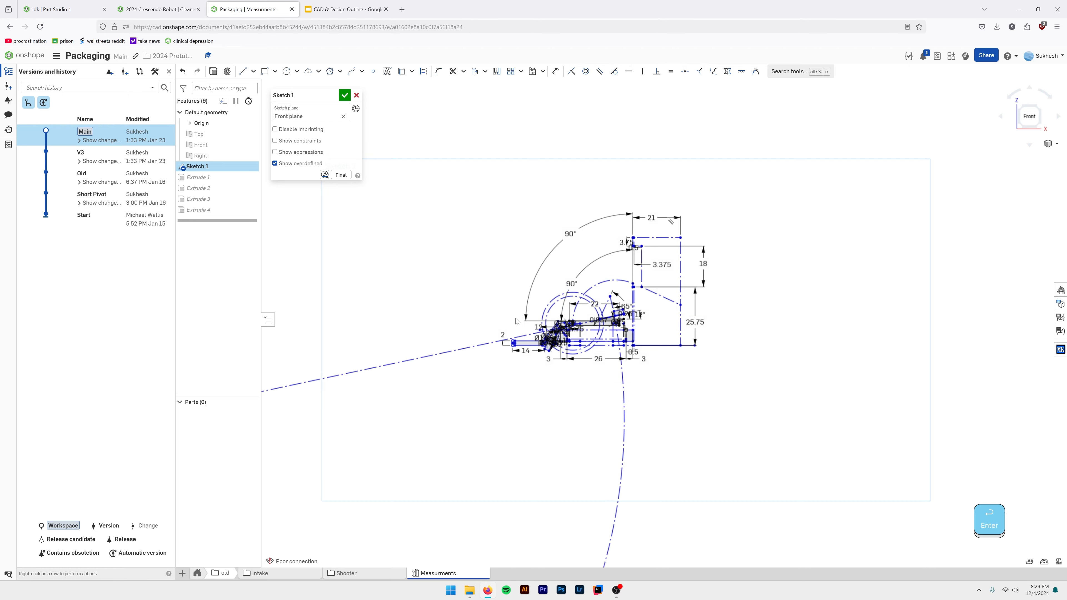
scroll(571, 323, "up", 5)
scroll(634, 392, "down", 2)
scroll(635, 392, "down", 5)
scroll(581, 431, "up", 5)
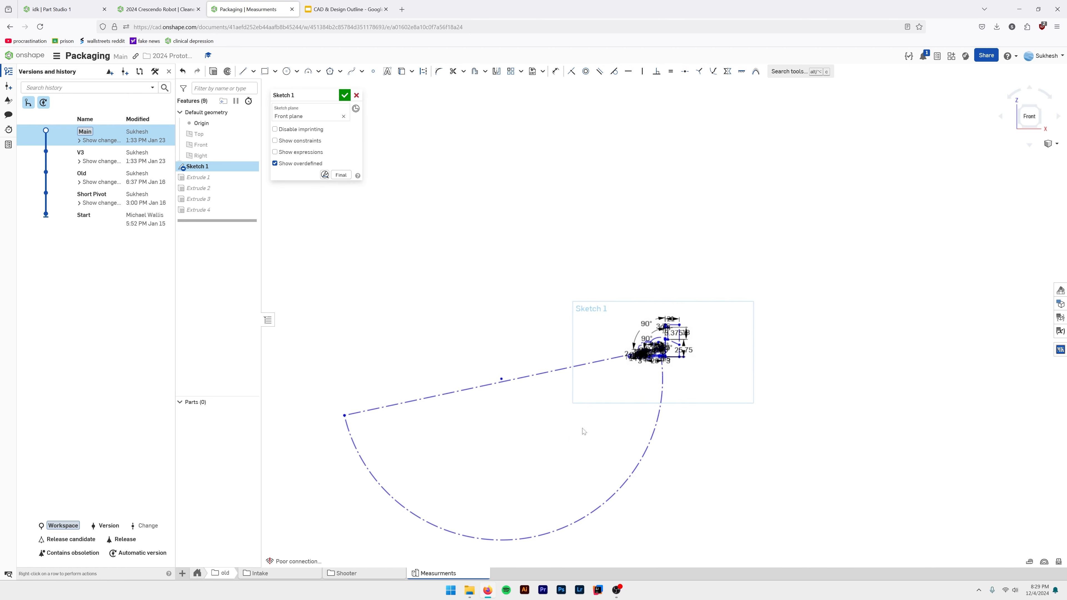
scroll(424, 333, "up", 6)
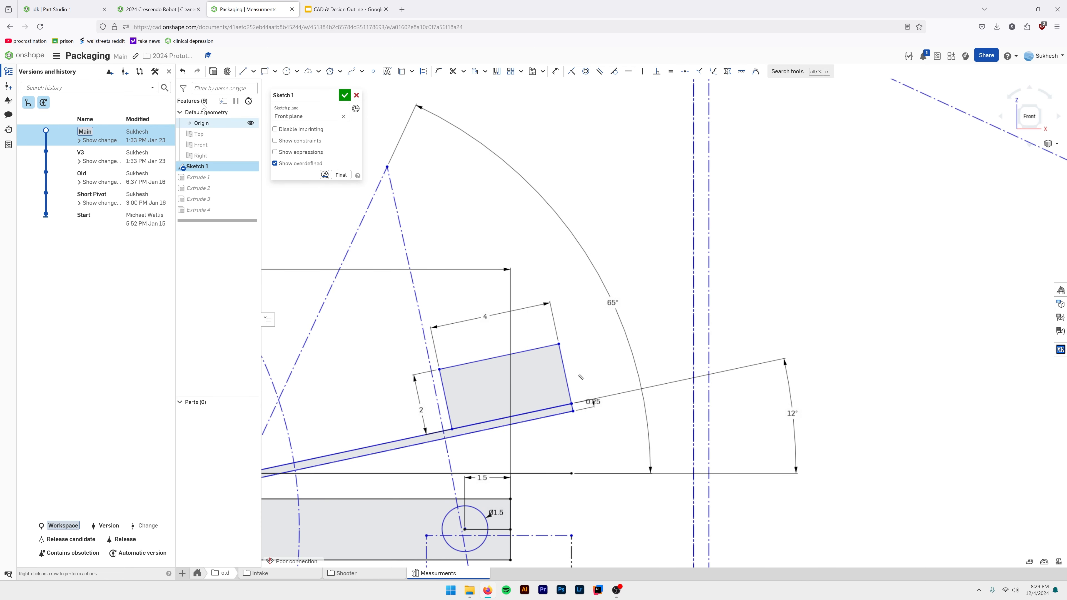
Return to the idk document's Part Studio 1, where the triangle sketch is open.
left_click(156, 9)
left_click(94, 10)
middle_click_drag(526, 284, 610, 377)
scroll(480, 399, "up", 1)
left_click_drag(523, 323, 422, 261)
scroll(643, 203, "up", 3)
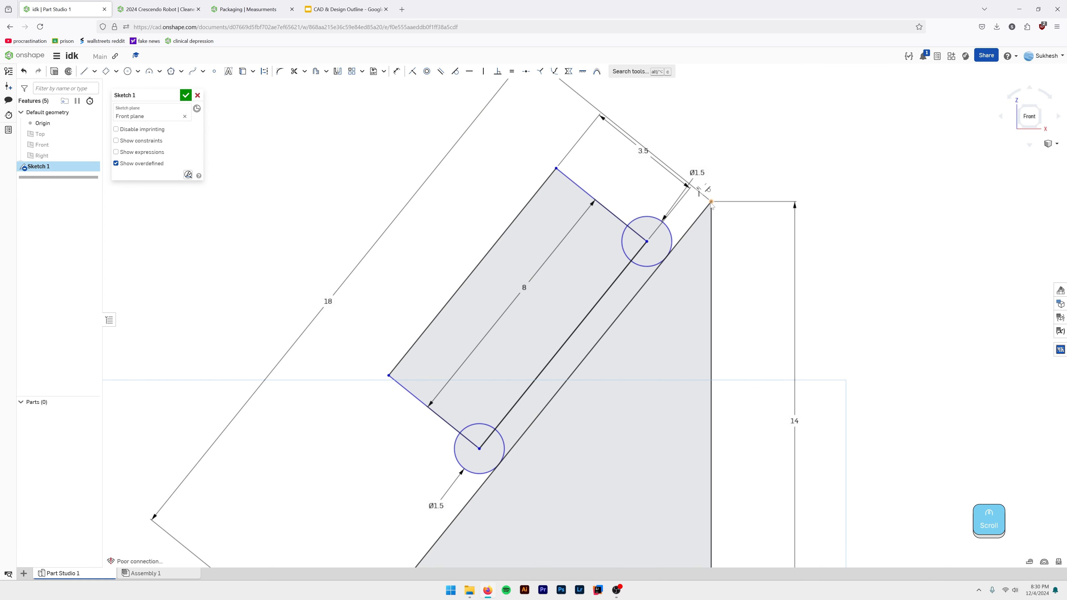
Delete the 14 in dimension of the triangle's vertical side.
scroll(710, 203, "down", 3)
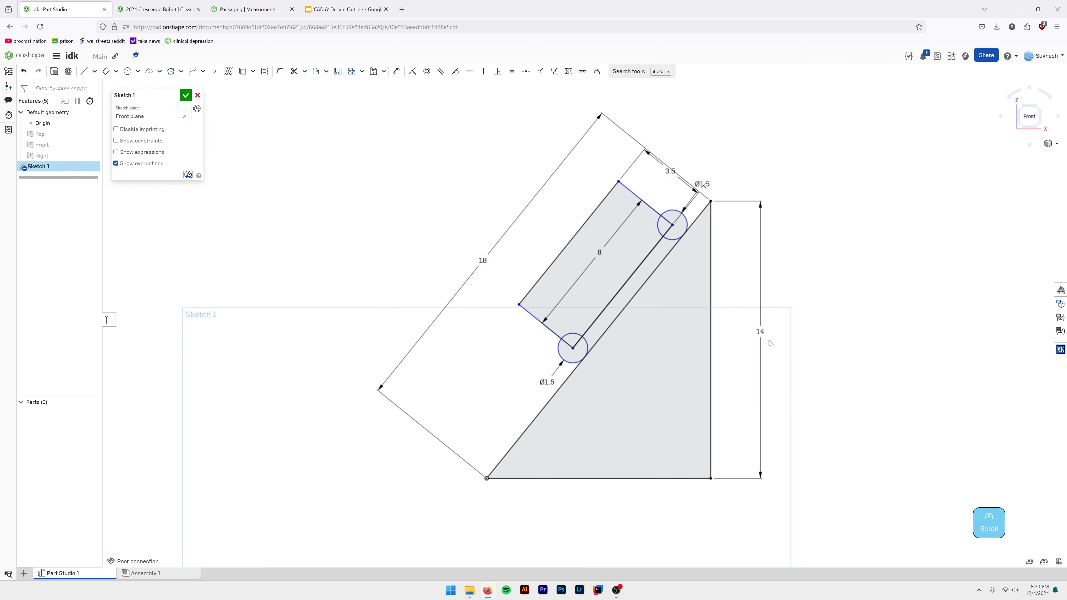
left_click(761, 335)
key("Delete")
Dimension the rectangle's upper short edge to the triangle's top corner at 2 in.
middle_click_drag(716, 243, 665, 324)
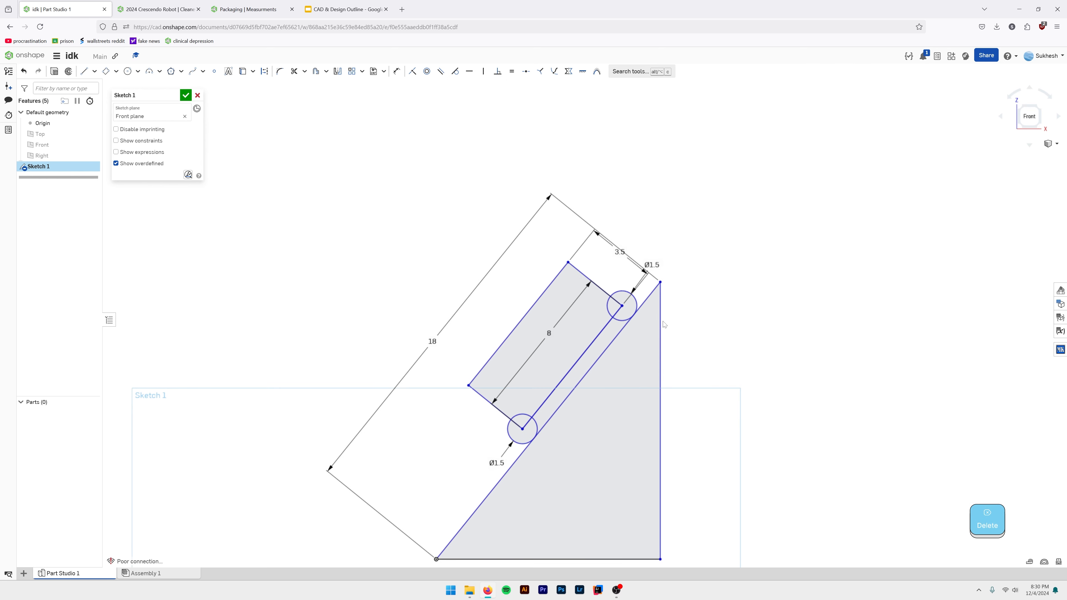
scroll(604, 279, "up", 3)
key("d")
left_click(587, 284)
left_click(697, 285)
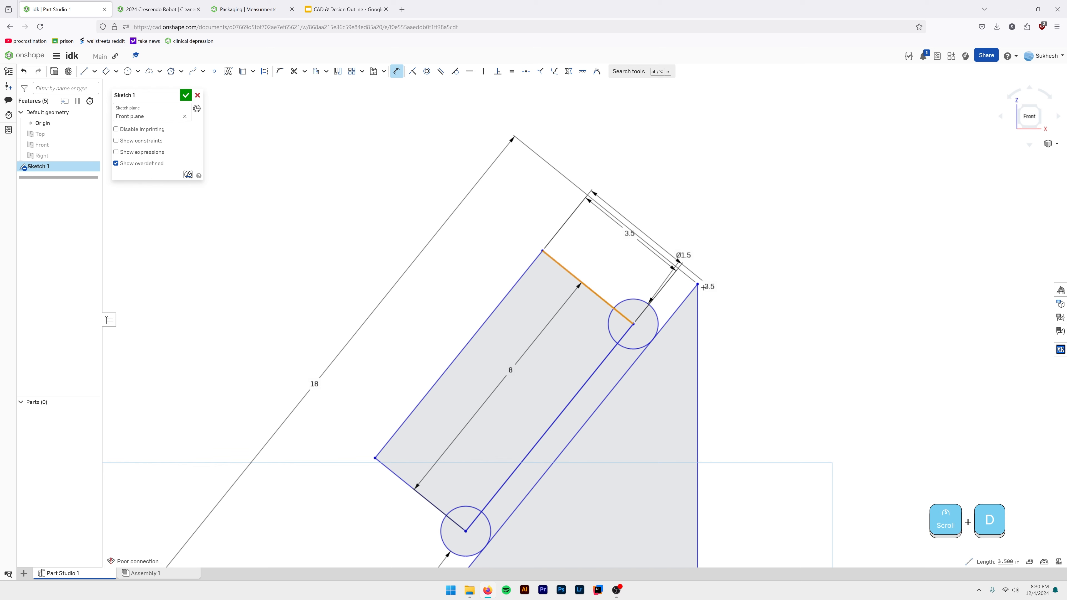
left_click(546, 206)
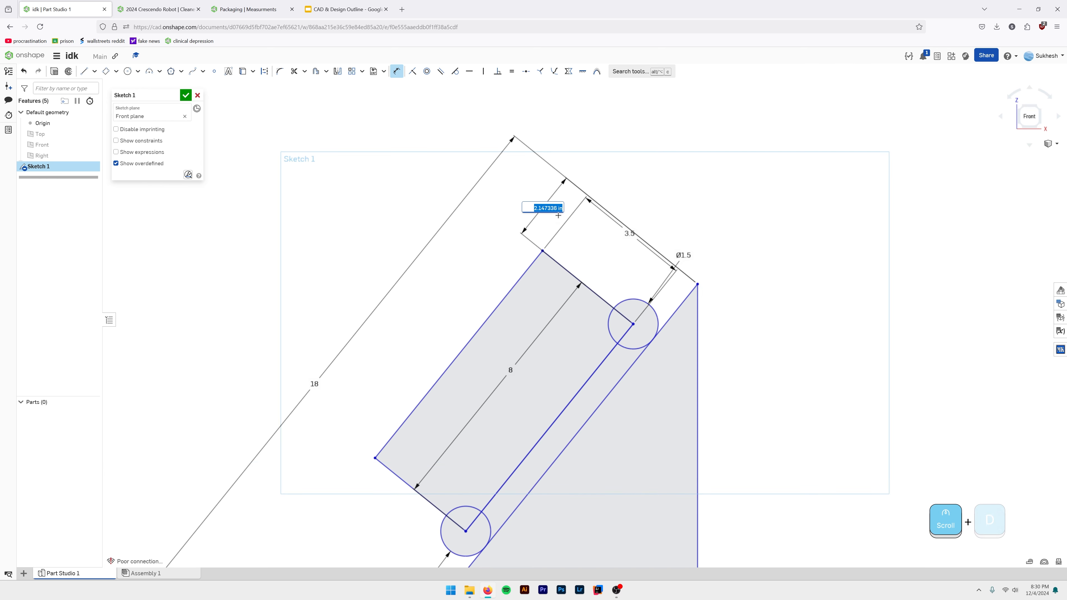
type("2")
key("Return")
Delete the 18 in dimension of the triangle's sloped side.
scroll(668, 271, "down", 5)
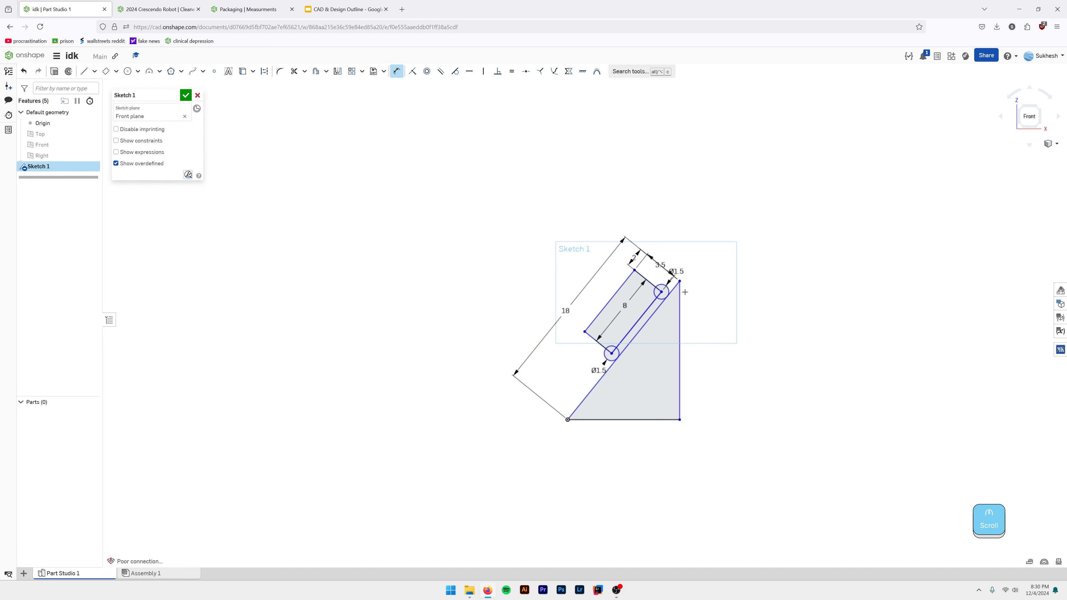
scroll(685, 292, "up", 3)
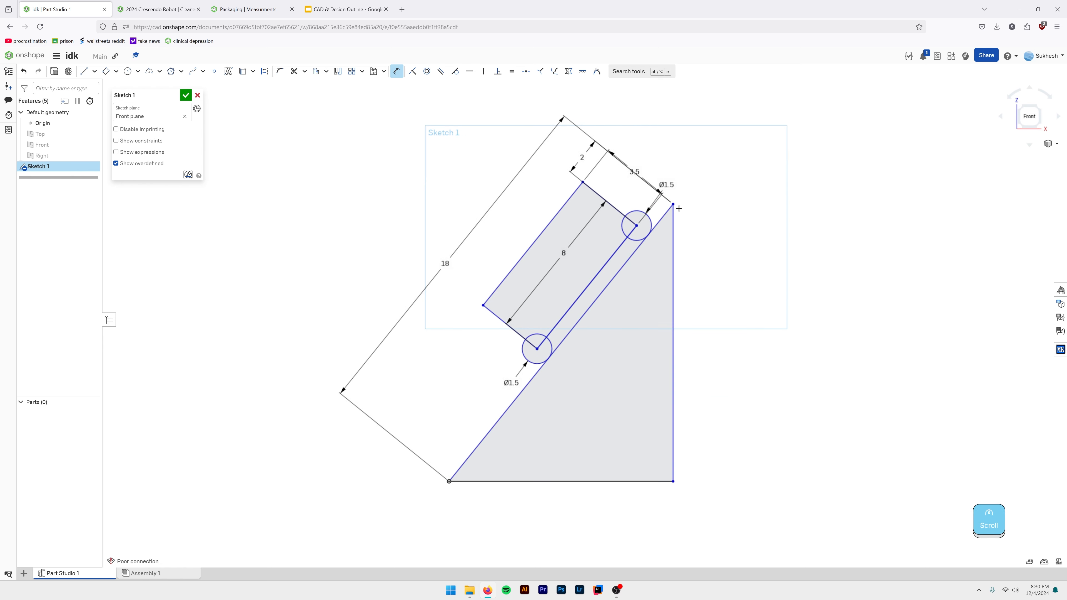
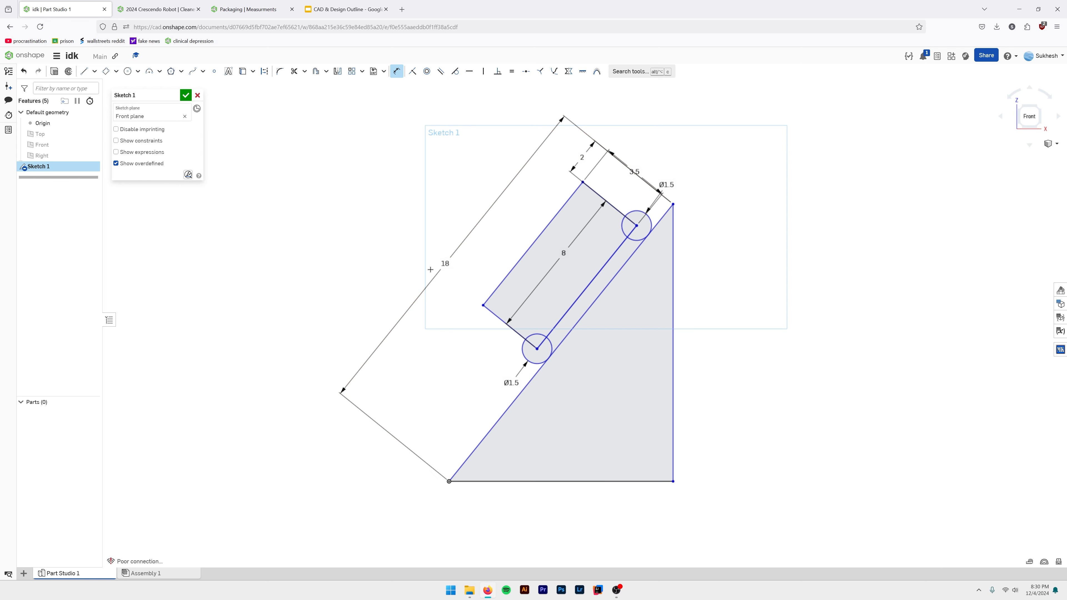
key("Escape")
left_click(443, 266)
key("Delete")
Dimension the distance between the rectangle's lower short edge and the triangle's lower-left corner at 8 in.
key("d")
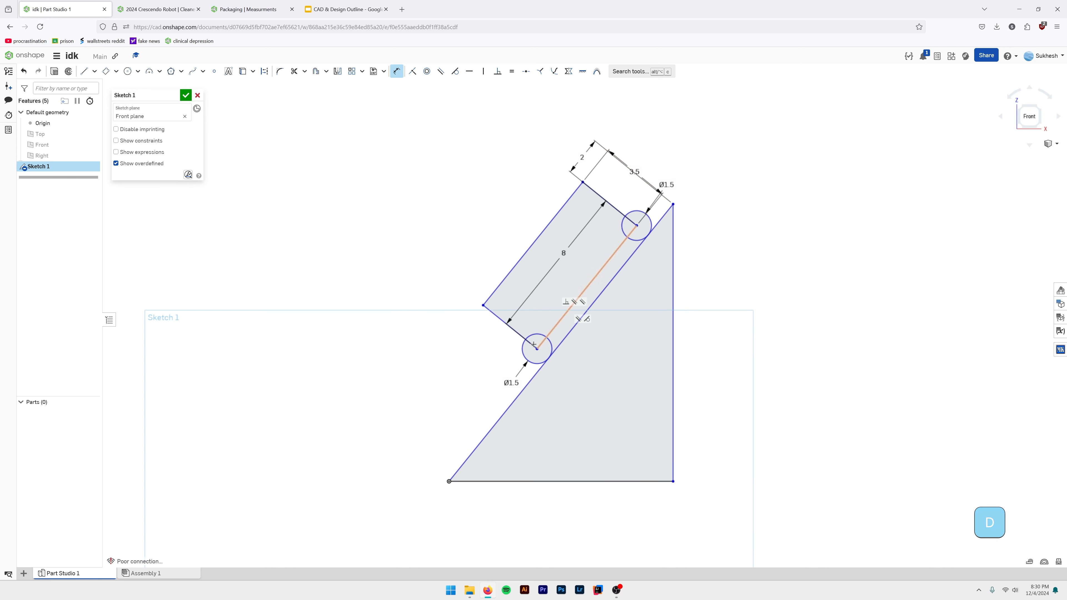
left_click(519, 334)
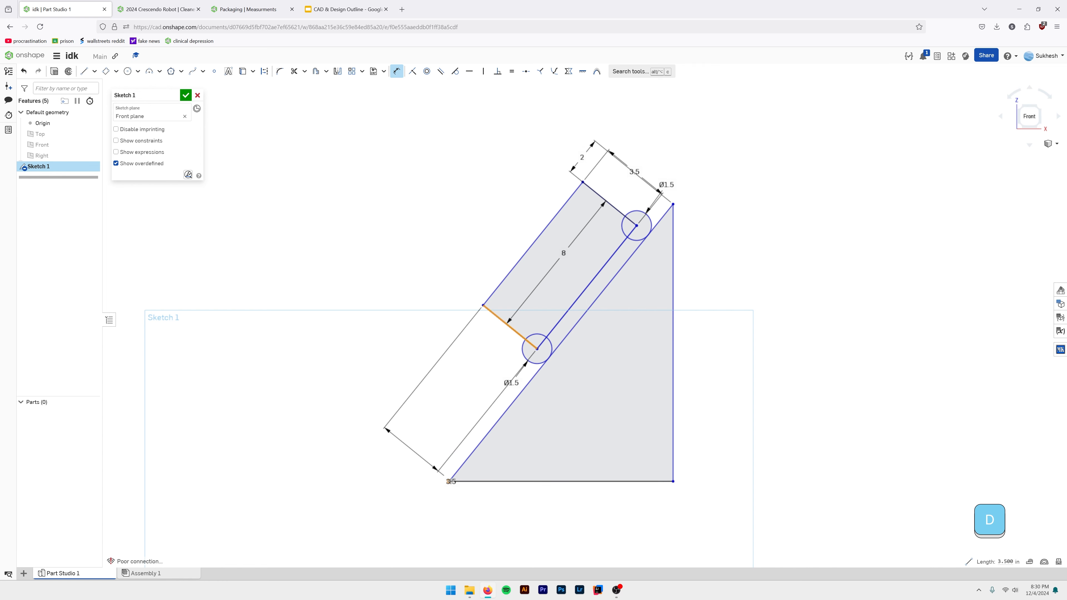
left_click(449, 481)
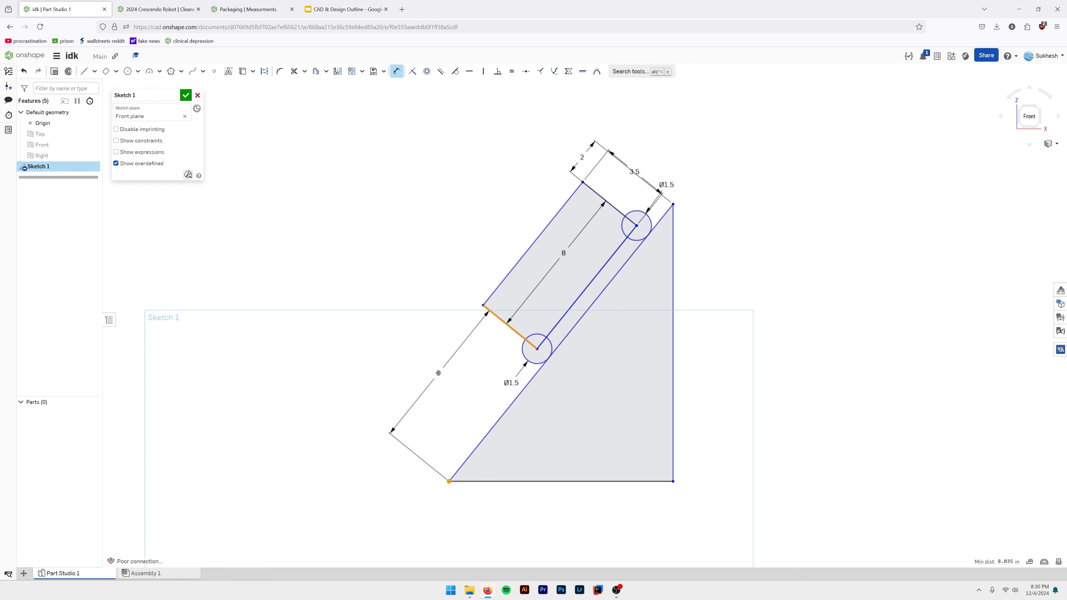
left_click(438, 373)
key("Escape")
Add a horizontal dimension between the triangle's top corner and the lower circle's centre, keeping the measured distance.
key("d")
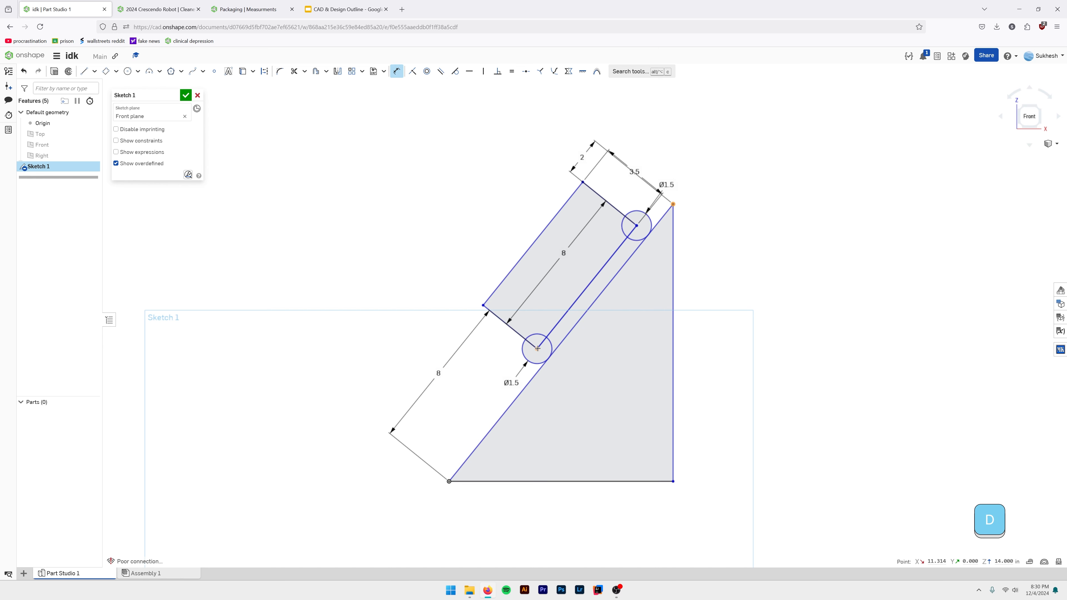
left_click(538, 348)
left_click(607, 101)
key("Return")
Set the distance between the rectangle's lower short edge and the triangle's lower-left corner to 20 in.
double_click(438, 373)
type("20\\")
key("Return")
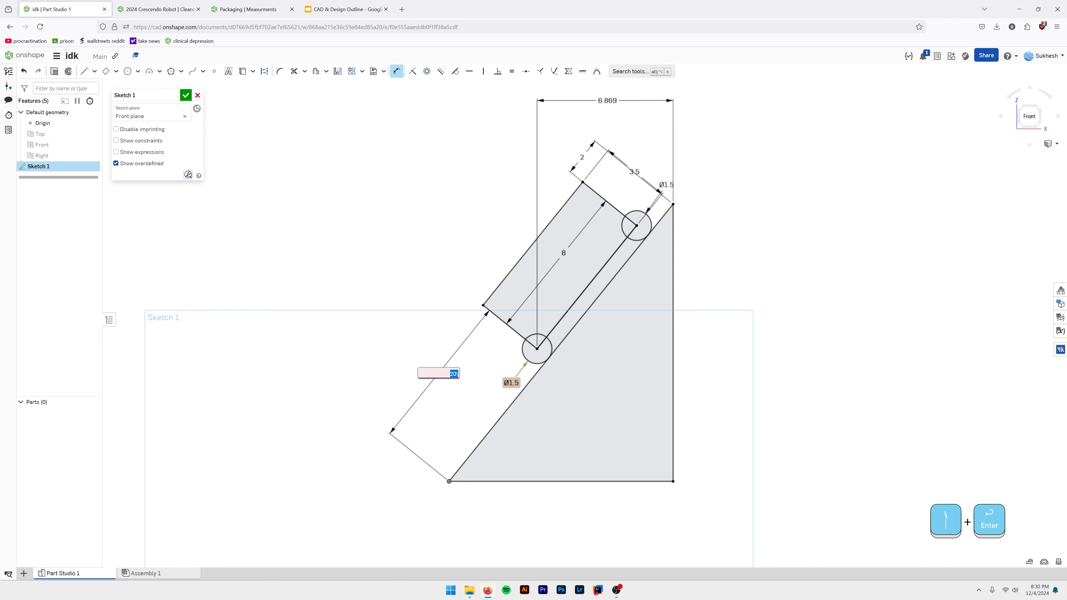
key("Right")
key("BackSpace")
key("Return")
scroll(534, 414, "down", 4)
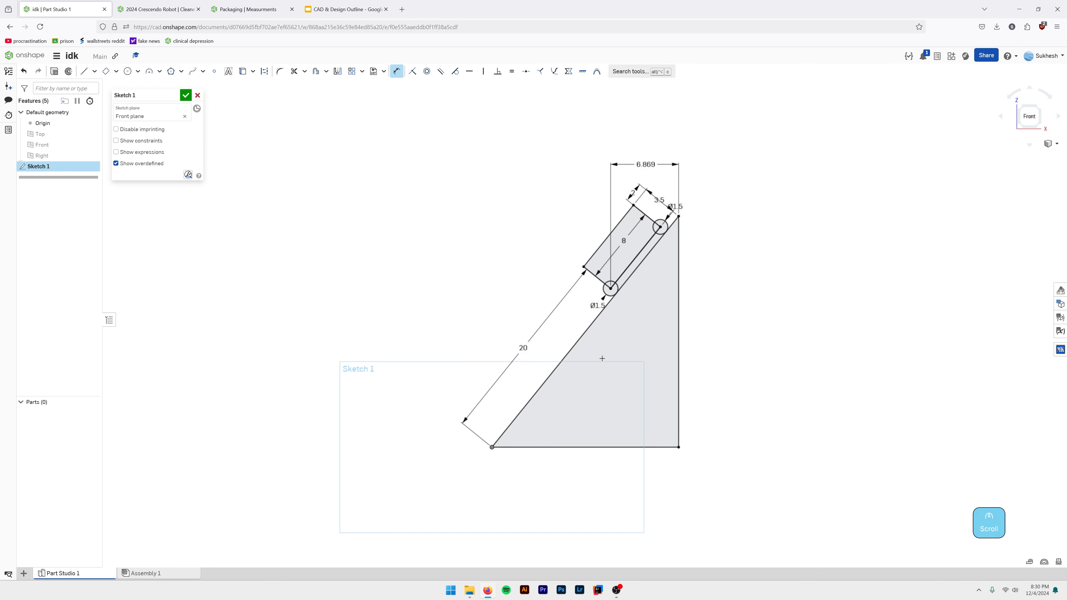
scroll(602, 358, "up", 3)
scroll(488, 341, "down", 4)
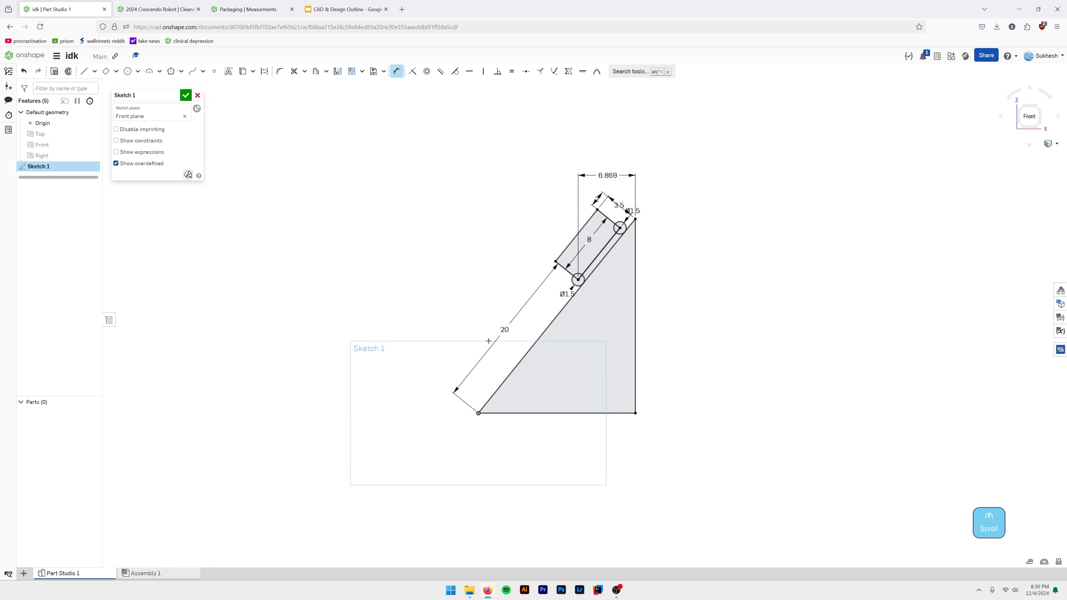
Set the distance between the rectangle's lower short edge and the triangle's lower-left corner to 80 in.
double_click(505, 330)
key("Return")
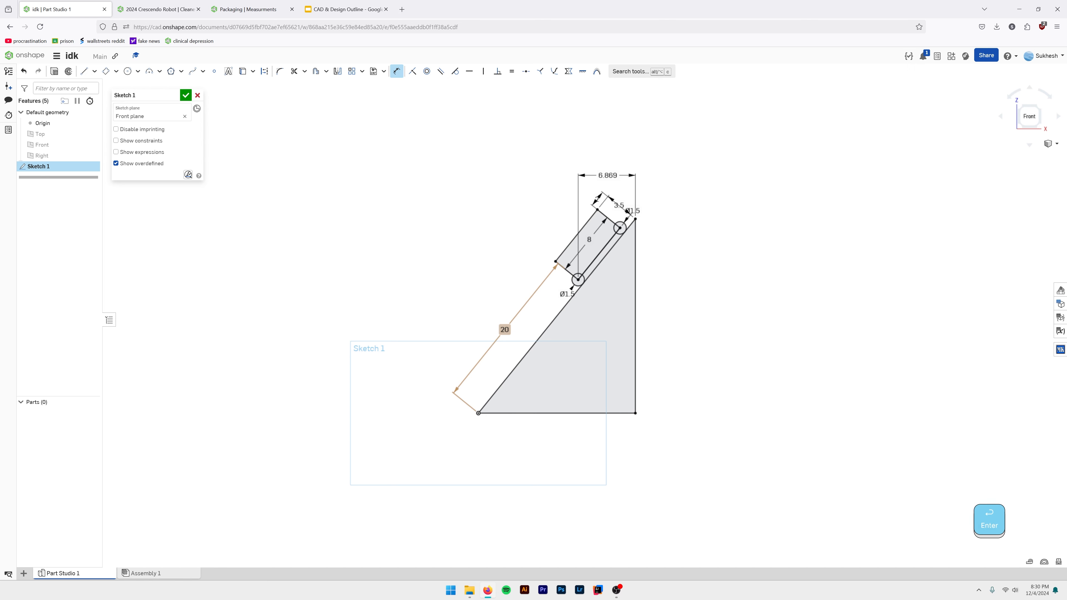
scroll(414, 473, "up", 2)
scroll(420, 463, "down", 3)
Delete the 2 in dimension between the rectangle's upper short edge and the triangle's top corner.
scroll(599, 255, "up", 6)
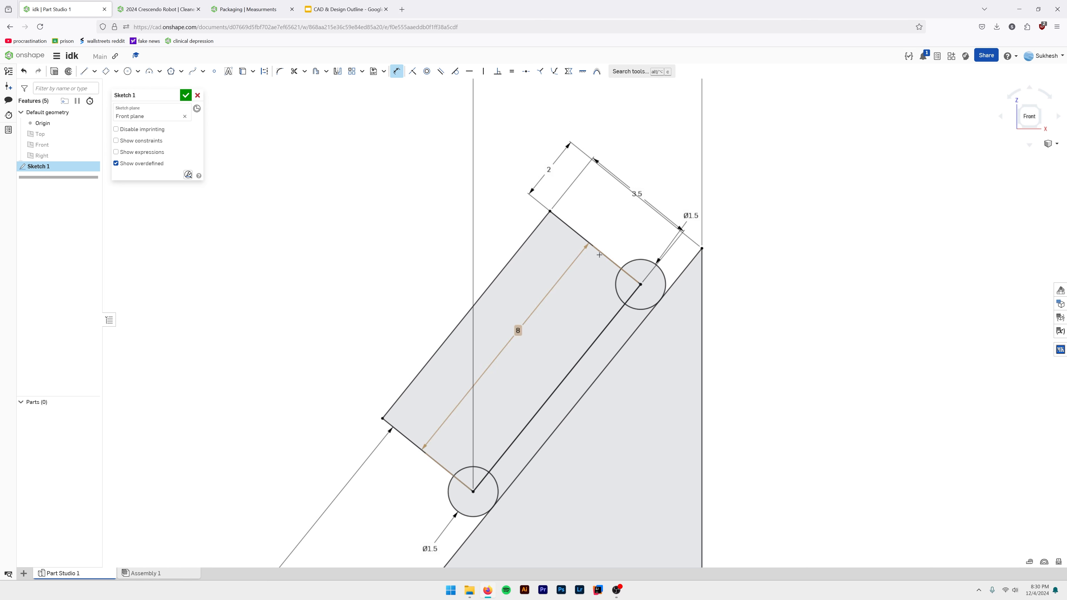
scroll(563, 310, "down", 5)
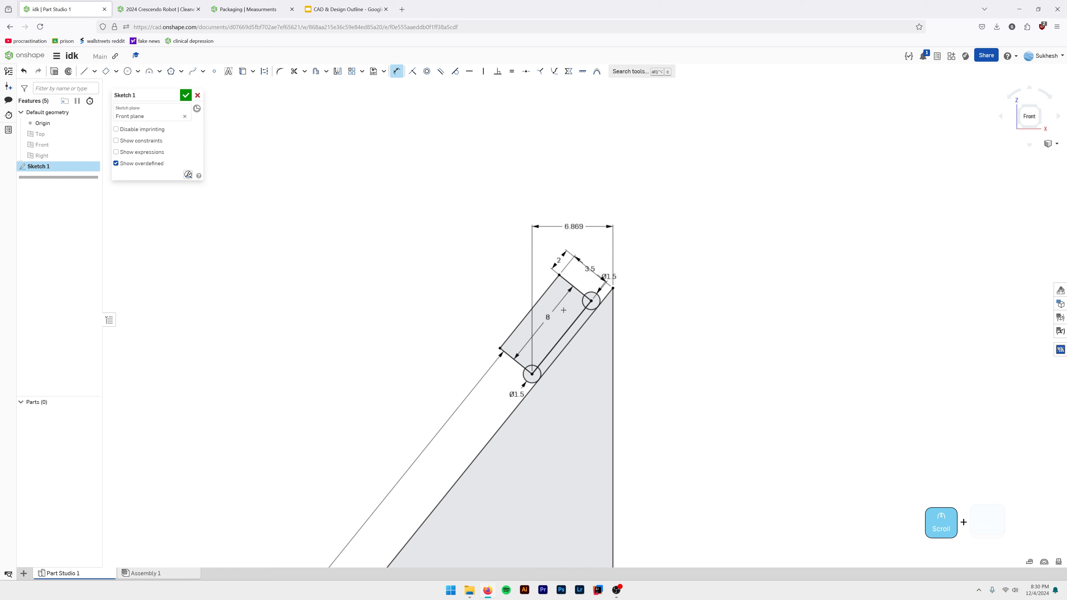
scroll(563, 310, "down", 5)
Set the rectangle's distance from the triangle's lower-left corner to 60 in and inspect how the sketch adapts.
double_click(487, 398)
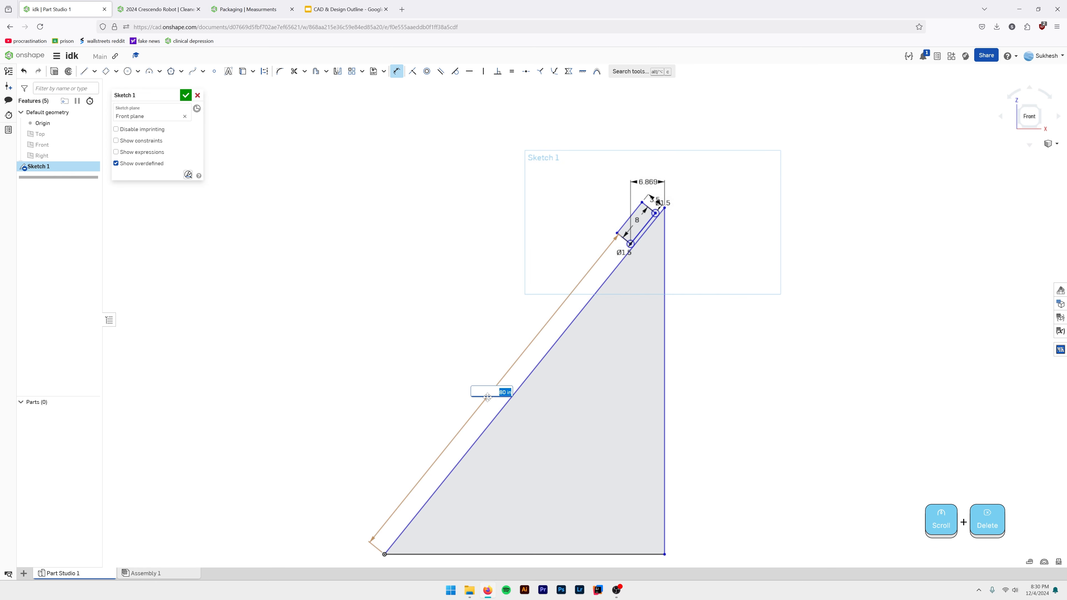
type("60")
key("Return")
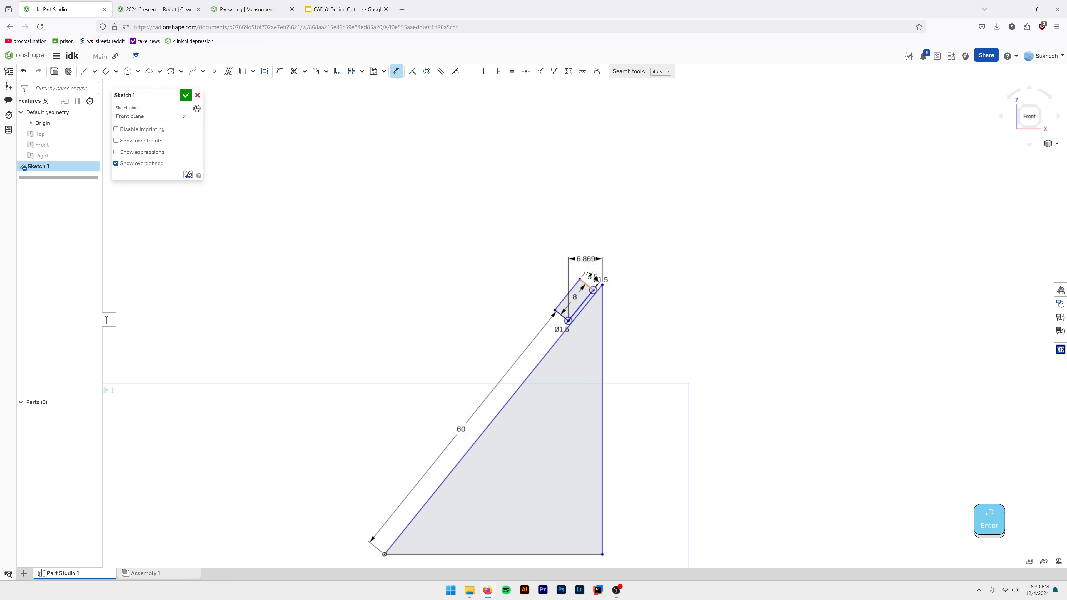
scroll(576, 296, "up", 8)
scroll(481, 397, "down", 7)
scroll(457, 436, "up", 3)
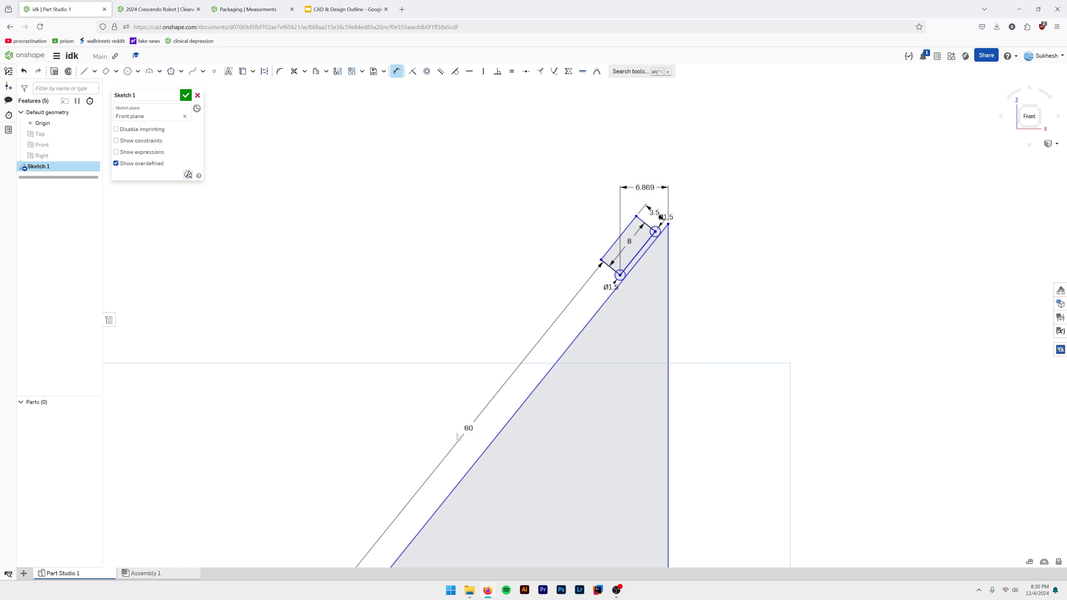
scroll(457, 437, "down", 2)
scroll(593, 263, "up", 5)
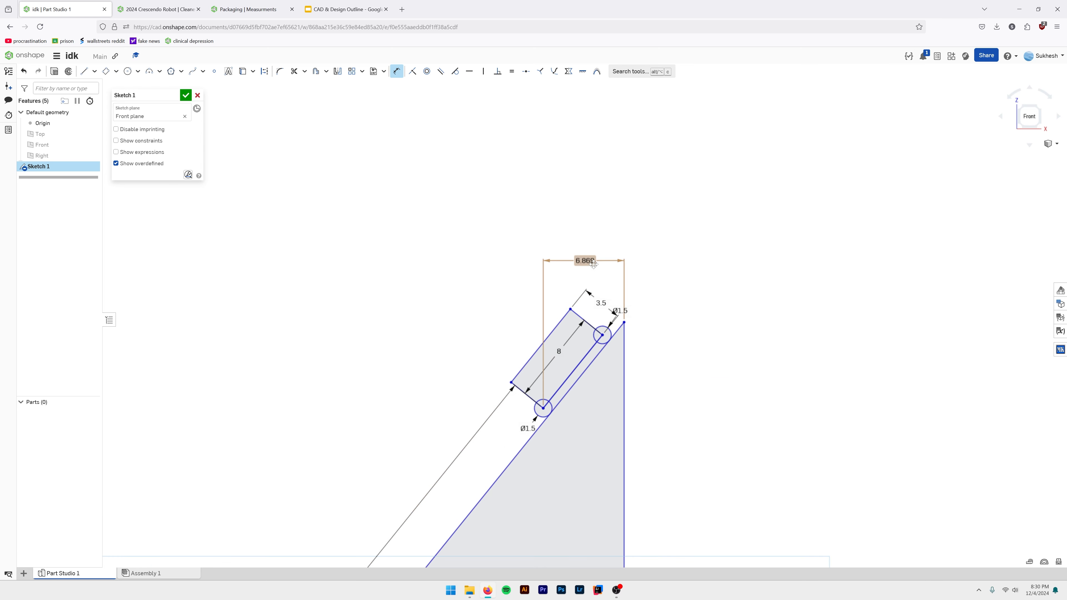
scroll(594, 263, "down", 5)
scroll(564, 333, "up", 5)
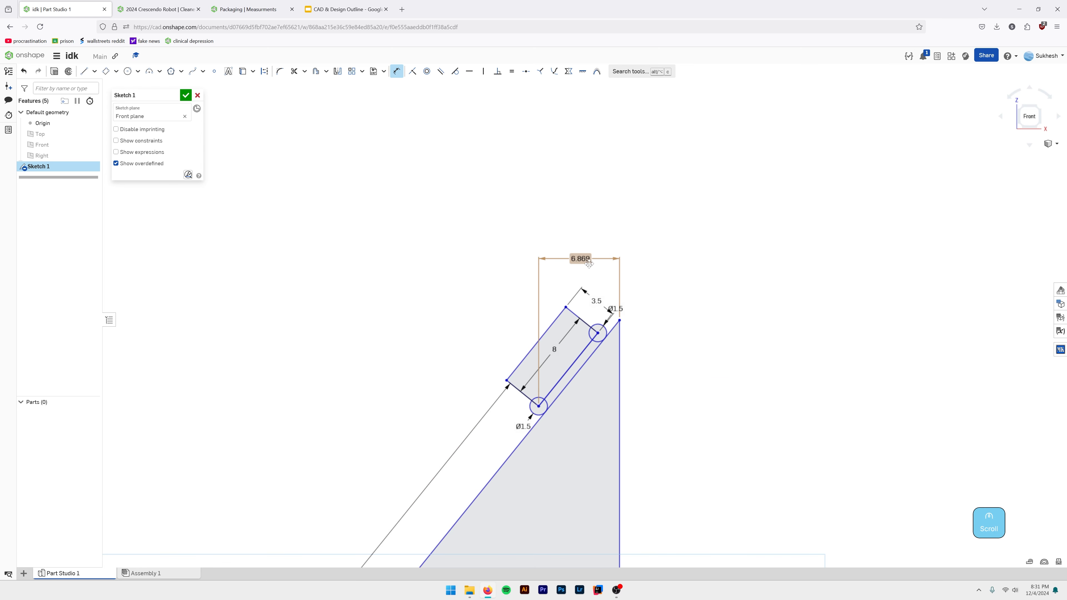
Set the distance between the rectangle's lower short edge and the triangle's lower-left corner to 10 in.
scroll(589, 263, "down", 5)
double_click(617, 329)
type("10")
key("Return")
scroll(514, 306, "up", 4)
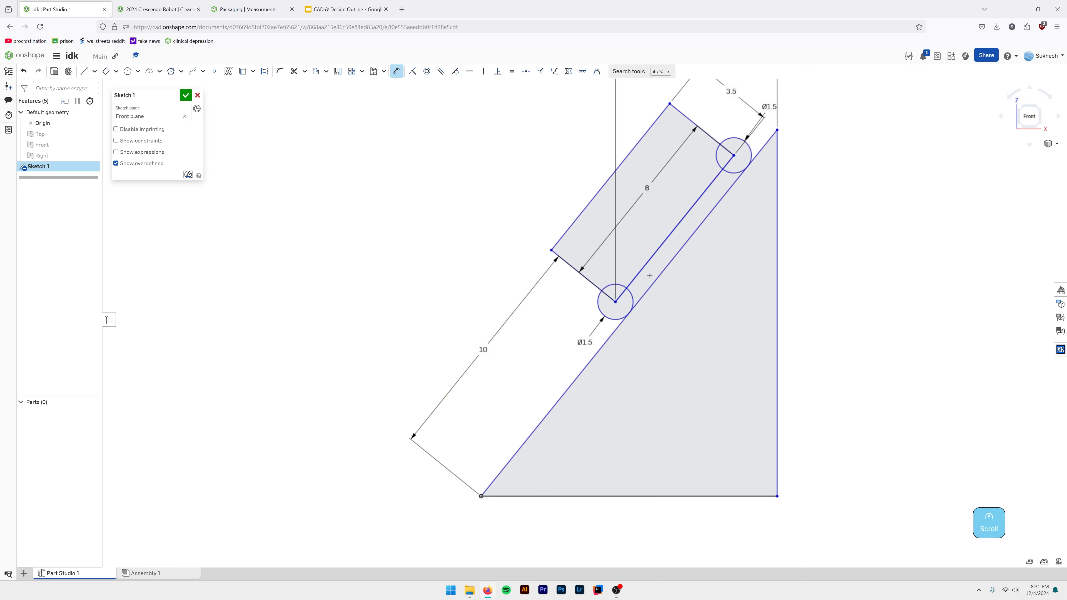
Delete the 8 in dimension of the rectangle's length.
middle_click_drag(650, 276, 376, 413)
key("Escape")
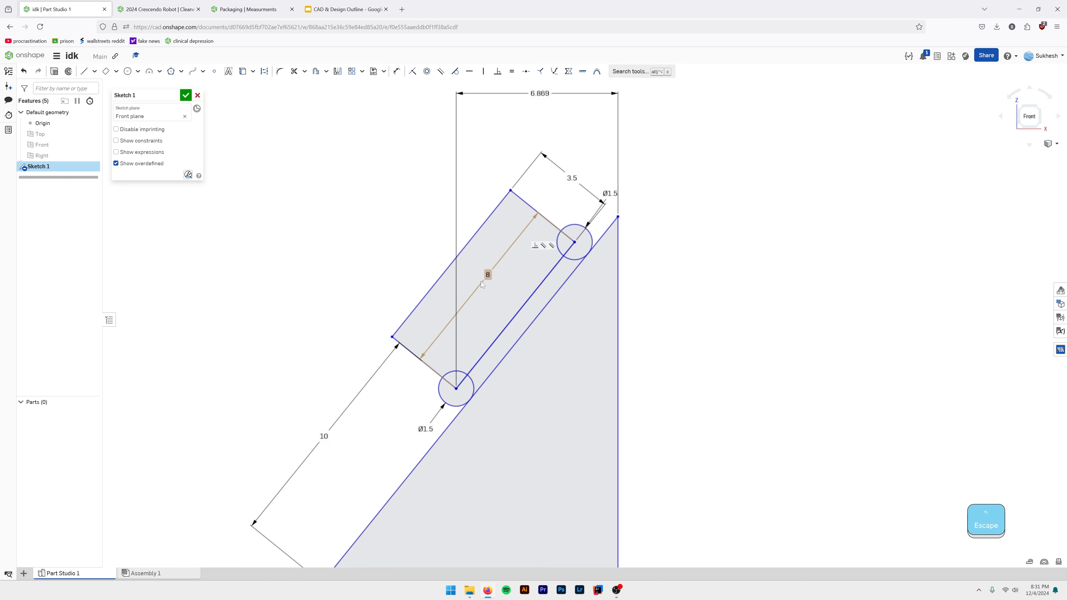
left_click(486, 275)
key("Delete")
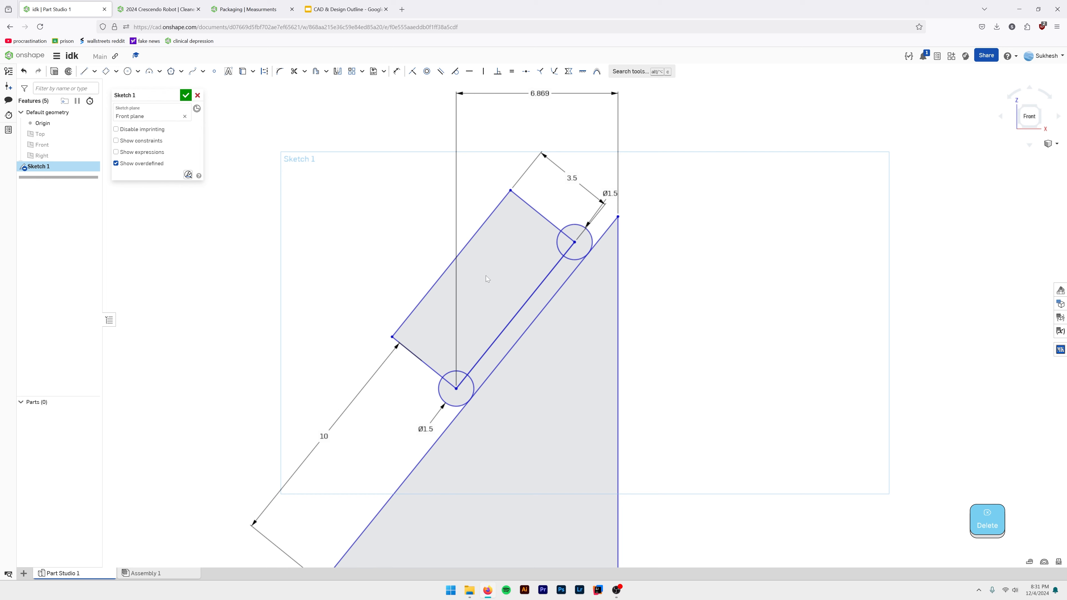
key("u")
scroll(500, 445, "down", 5)
middle_click_drag(500, 445, 493, 448)
left_click(393, 518)
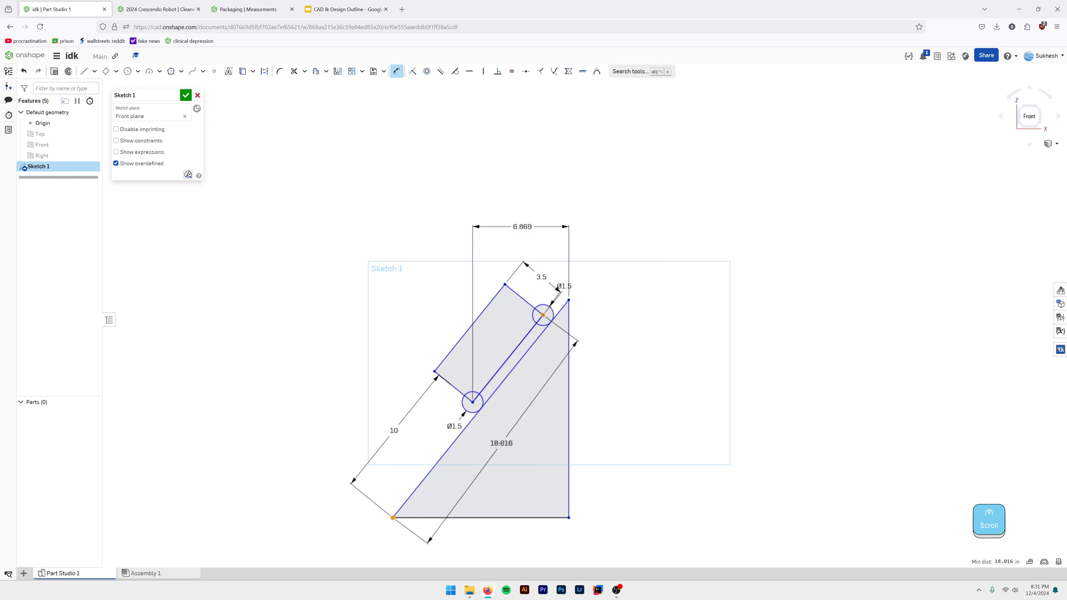
Delete the horizontal dimension between the triangle's top corner and the lower circle's centre.
left_click(522, 229)
key("Delete")
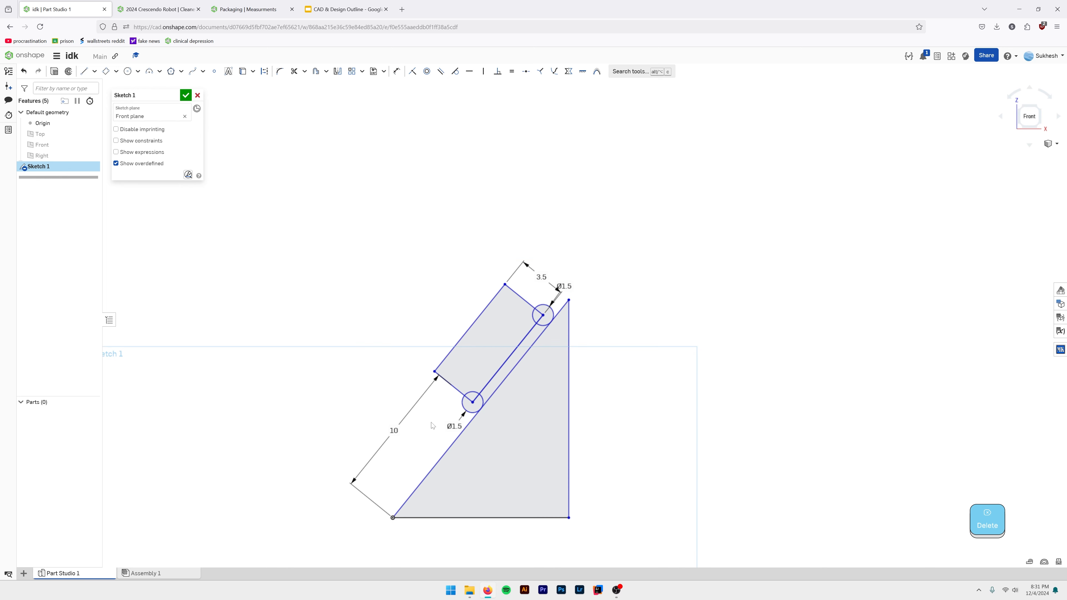
Try a 20 in distance between the rectangle's lower short edge and the triangle's lower-left corner, and undo it.
left_click(397, 424)
type("20")
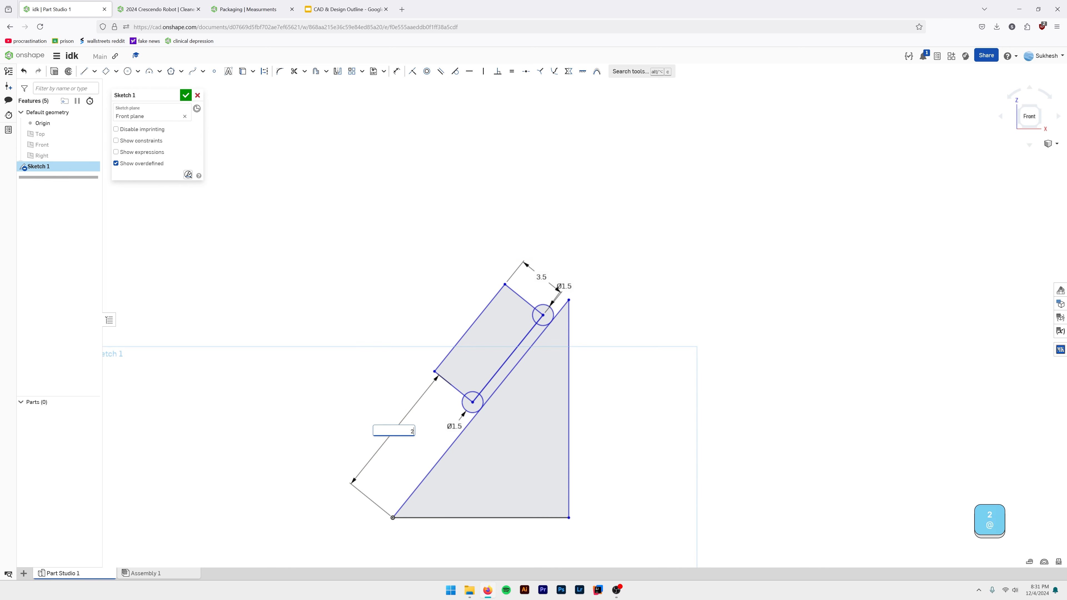
key("Return")
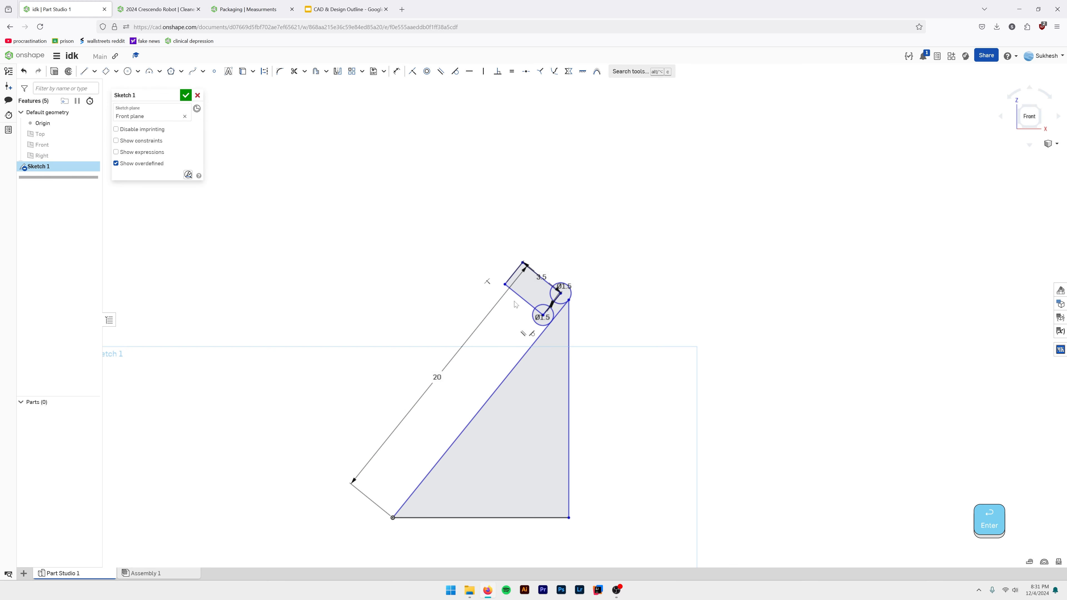
key("ctrl+z")
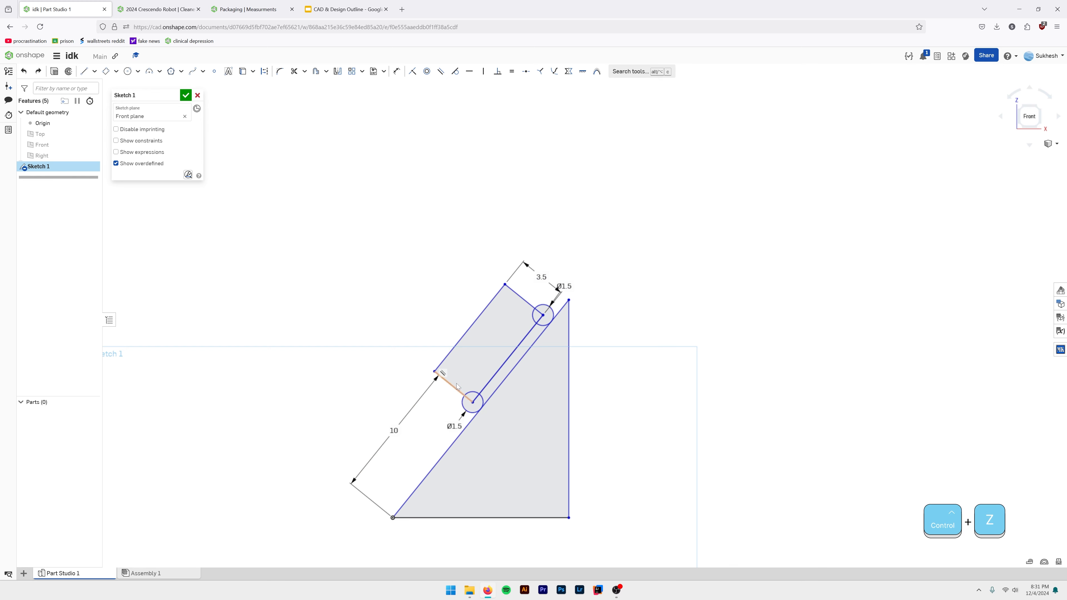
Dimension the rectangle's length between its two short edges at 8 in.
scroll(461, 380, "up", 2)
key("d")
left_click(450, 387)
left_click(546, 263)
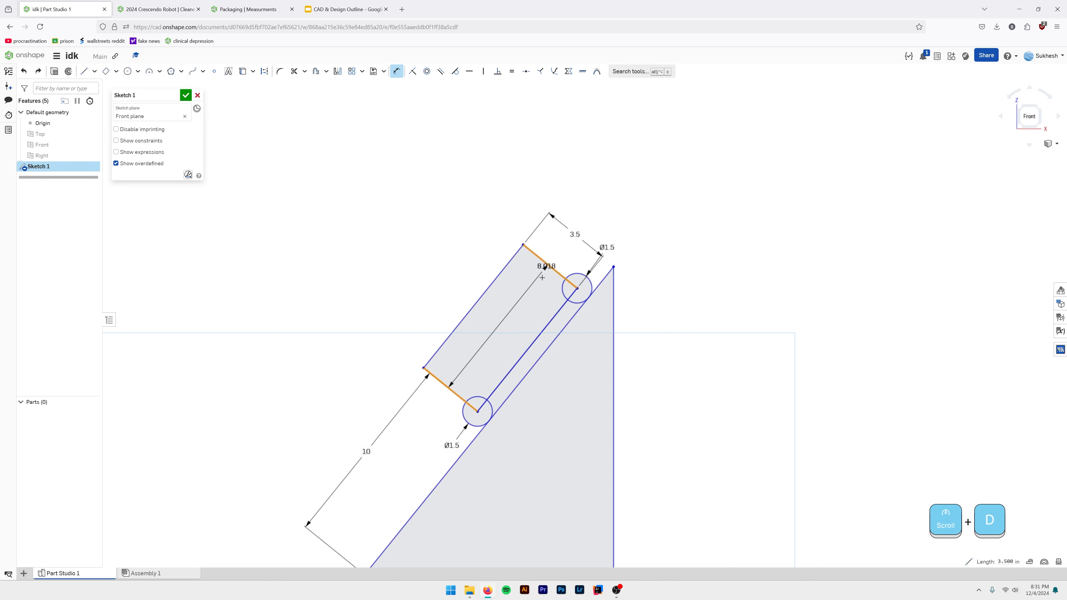
left_click(500, 315)
key("Return")
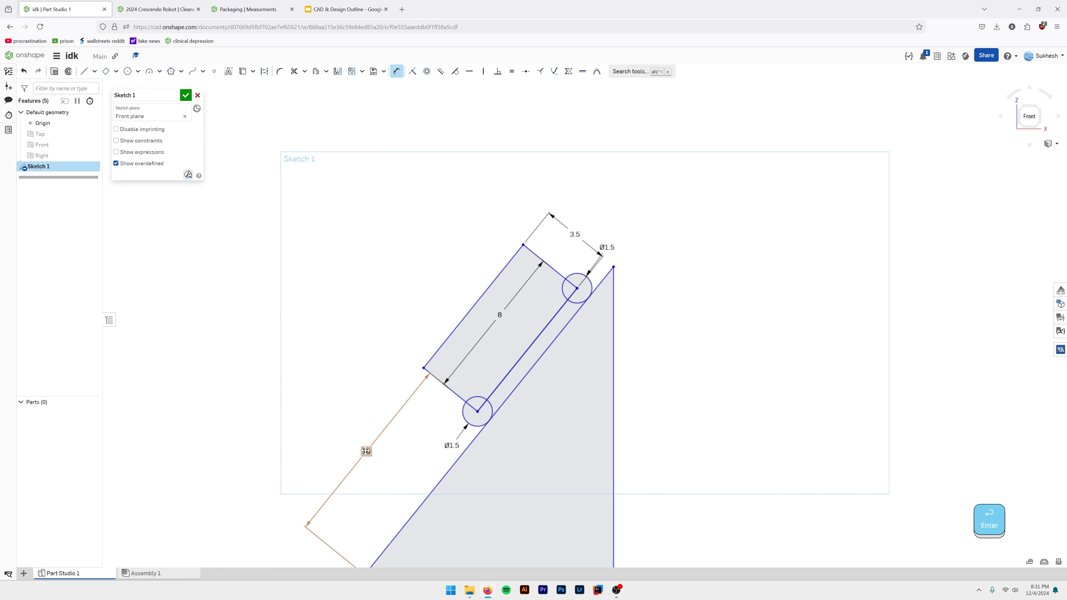
Set the distance between the rectangle's lower short edge and the triangle's lower-left corner to 30 in.
double_click(366, 451)
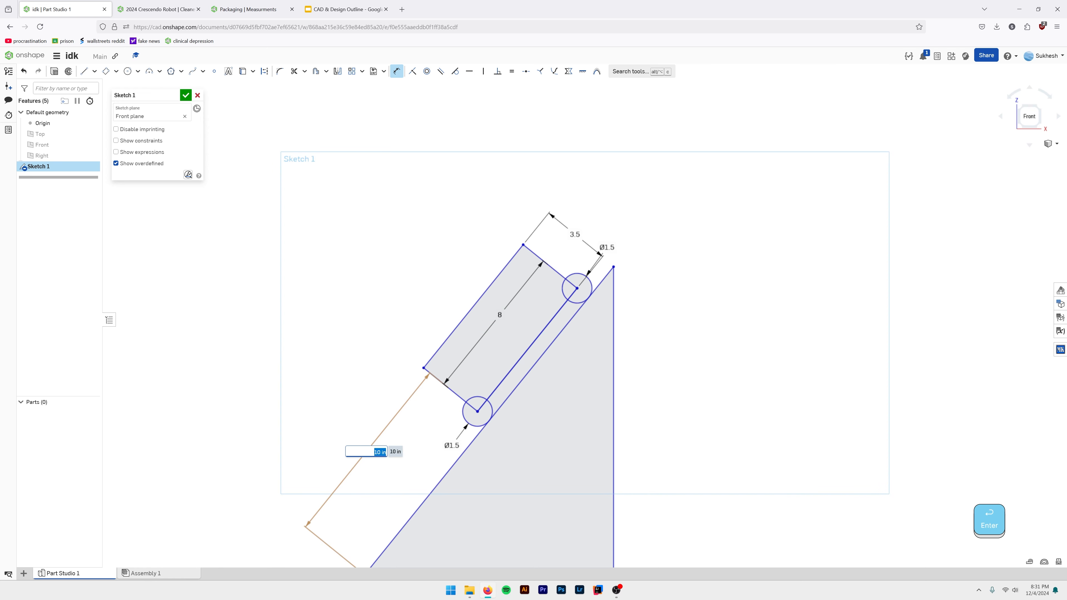
type("30")
key("Return")
scroll(540, 335, "down", 5)
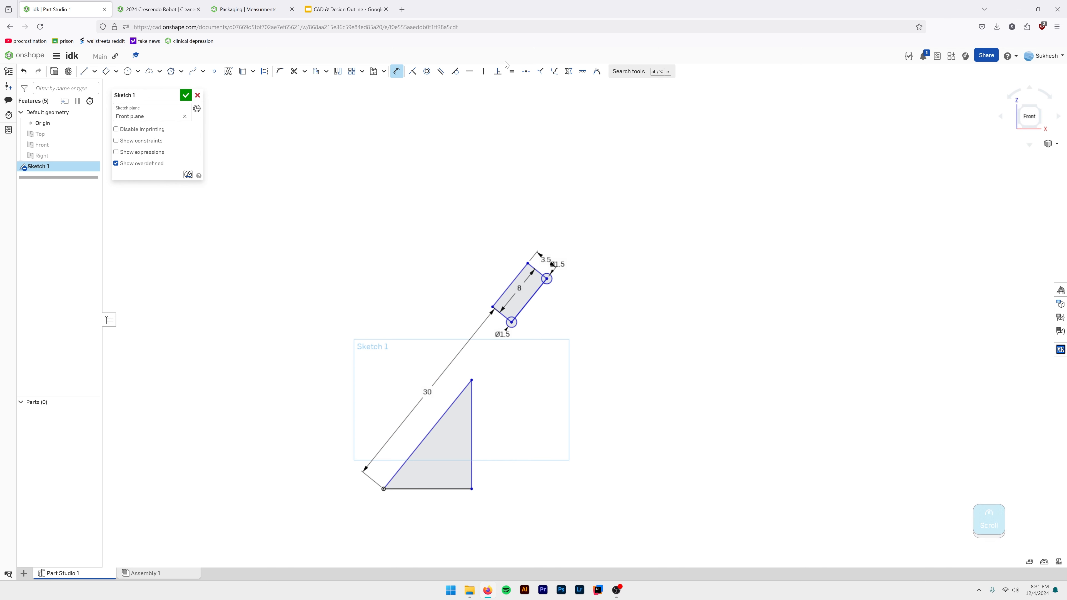
Try a 0 in direct dimension between the triangle's top corner and the lower circle's centre, undo the value and delete the dimension.
scroll(493, 358, "up", 2)
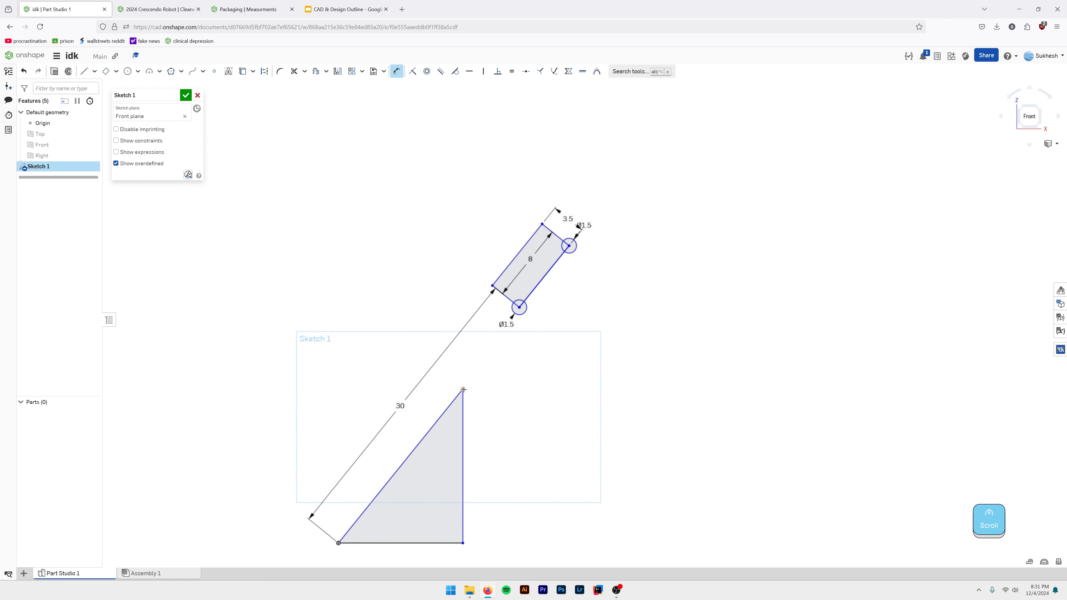
left_click(519, 308)
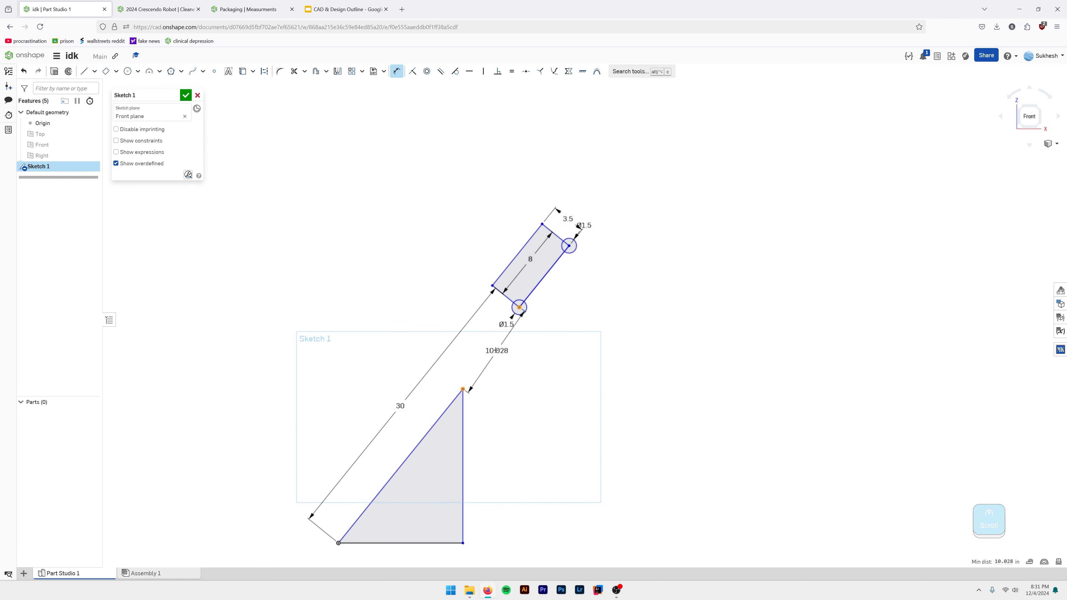
left_click(491, 349)
type("0")
key("Return")
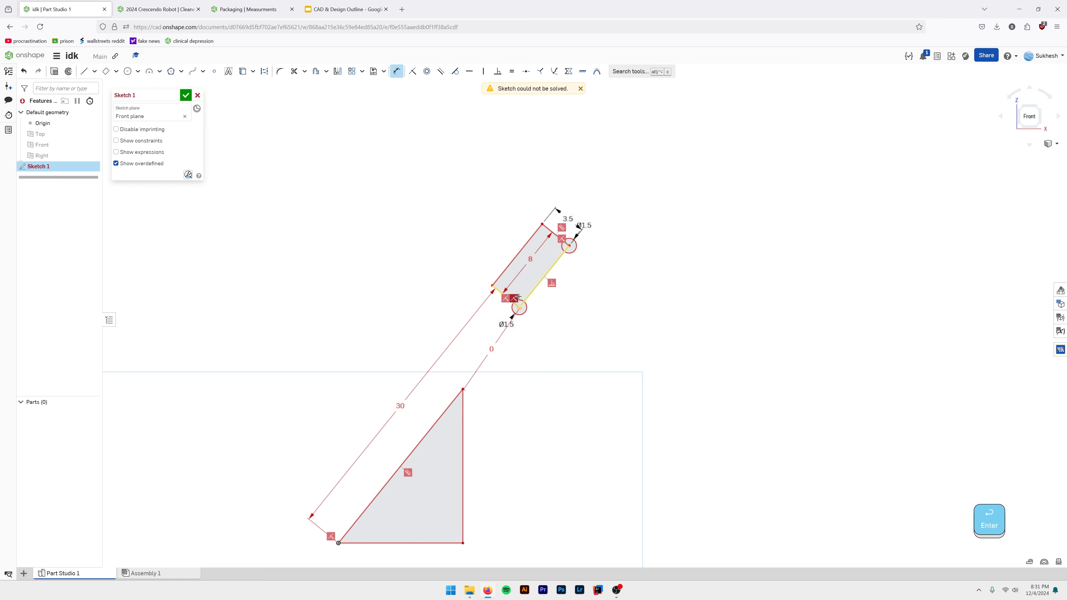
key("ctrl+z")
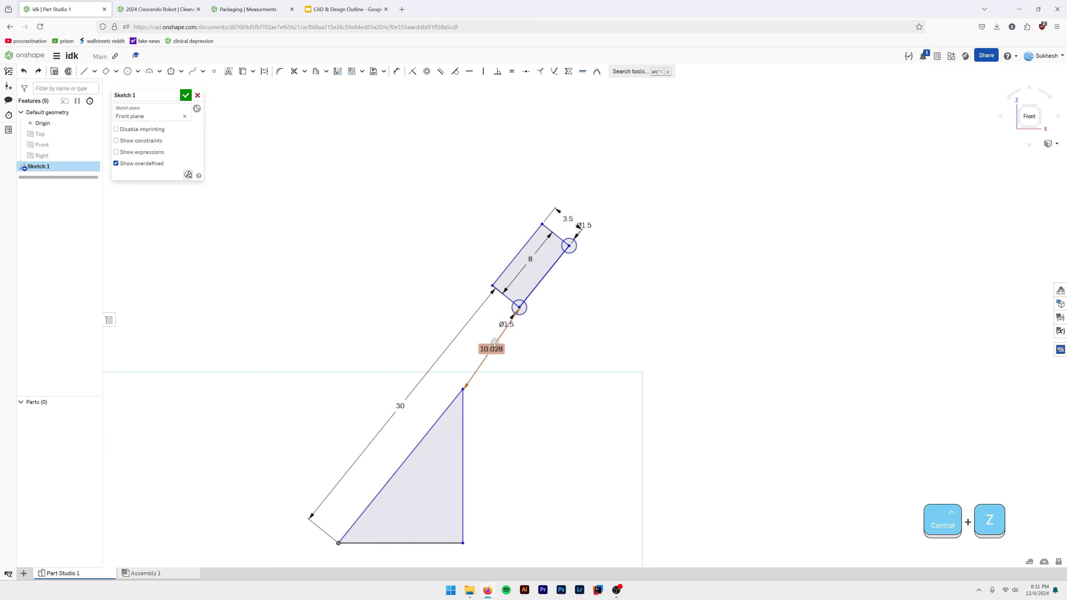
key("Delete")
Dimension the horizontal distance between the triangle's top corner and the lower circle's centre at 0 in.
key("d")
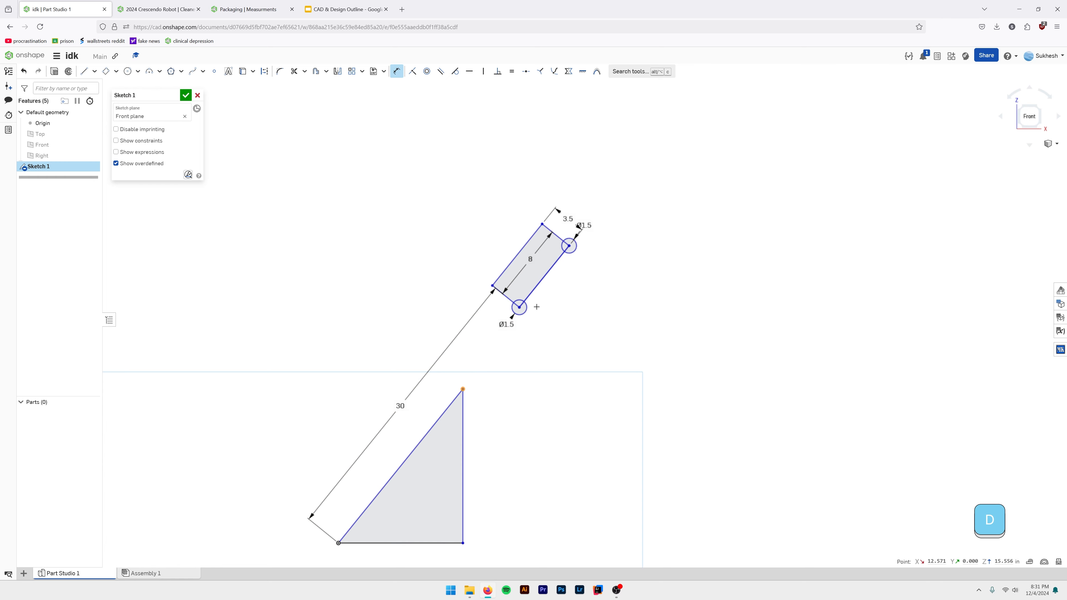
left_click(496, 403)
type("02")
key("Return")
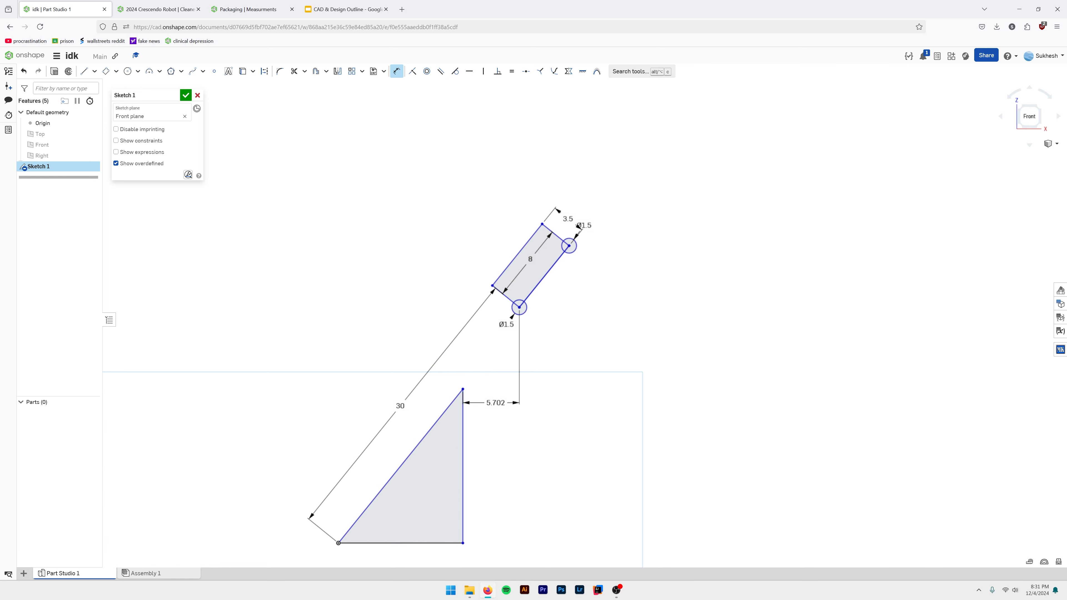
scroll(516, 323, "up", 5)
scroll(567, 325, "down", 5)
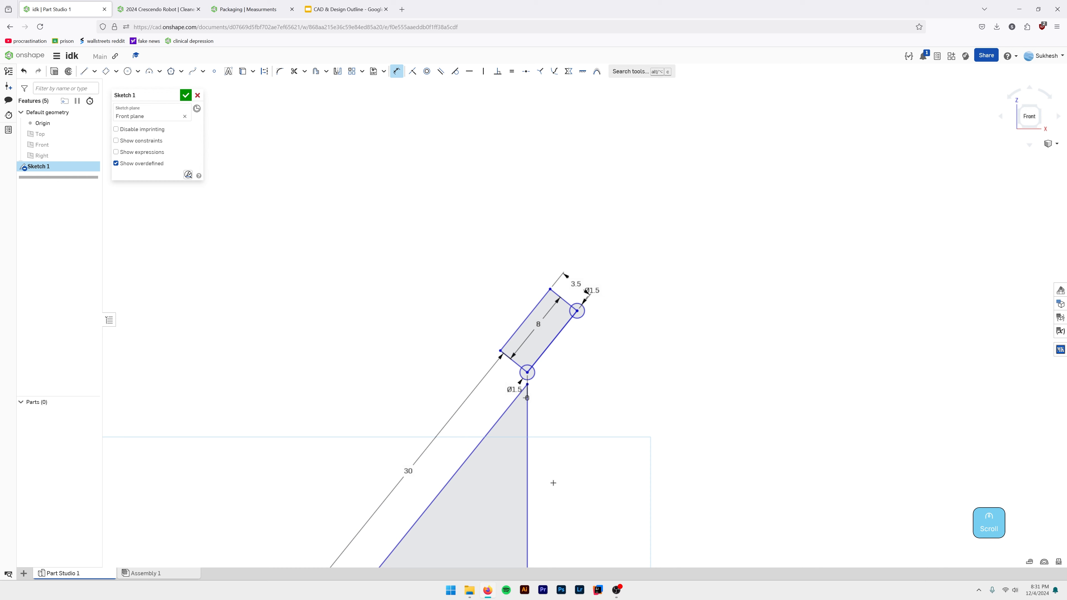
scroll(617, 335, "up", 2)
scroll(630, 329, "down", 4)
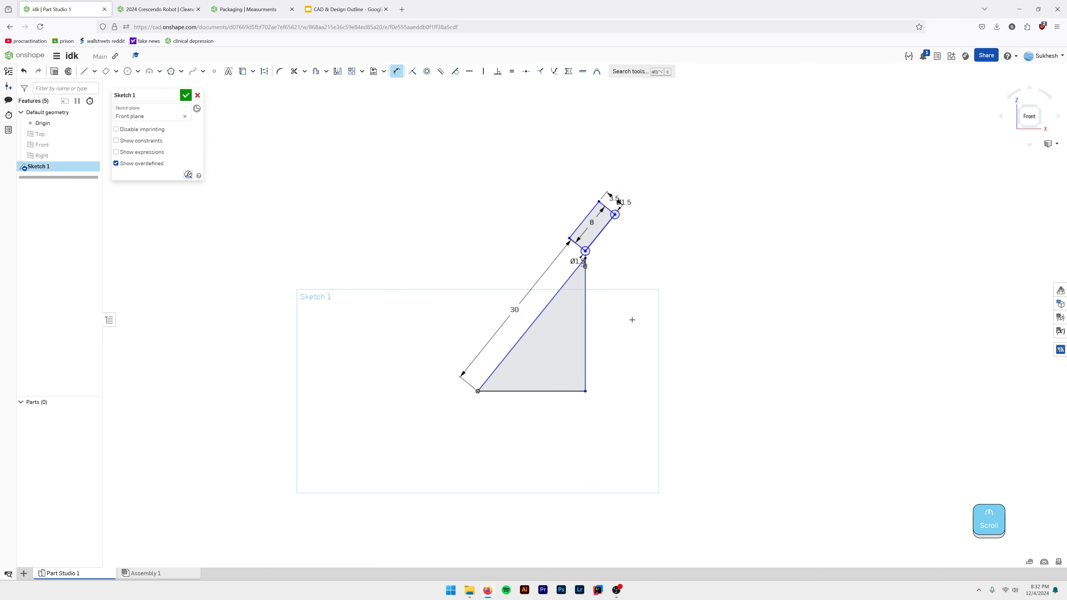
Switch to the Packaging document and examine the dimensioned layout in the Measurments sketch.
key("ctrl+Tab")
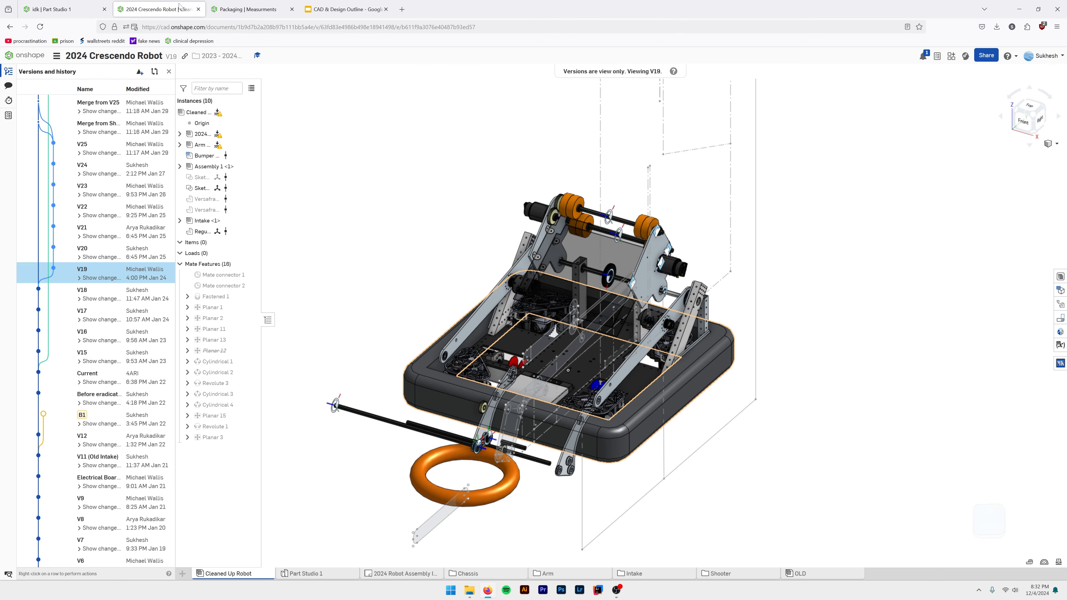
key("ctrl+Tab")
scroll(599, 341, "up", 3)
scroll(630, 345, "down", 5)
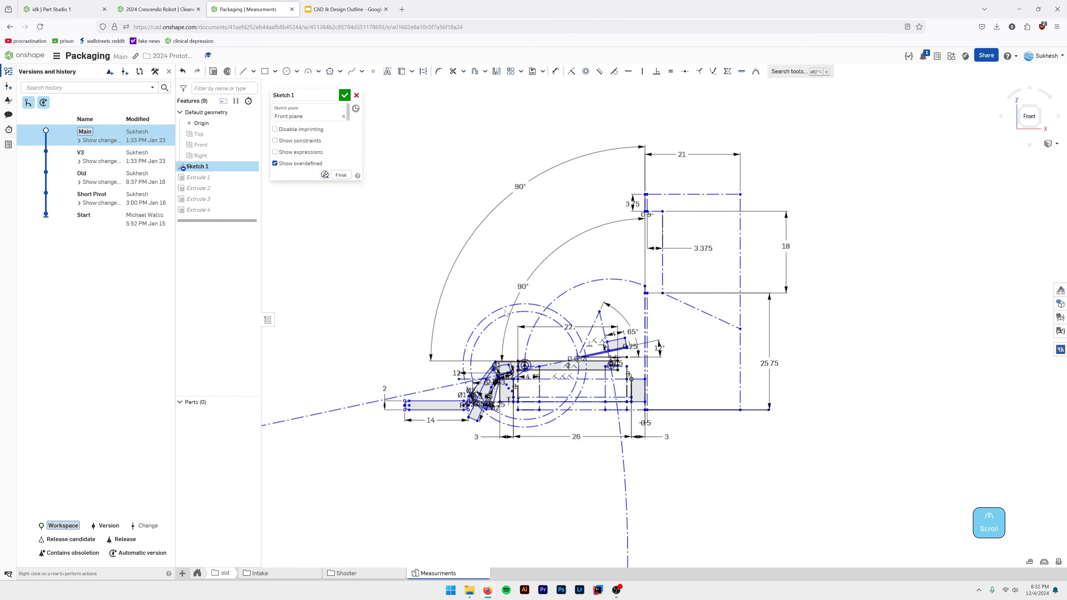
scroll(546, 198, "up", 3)
middle_click_drag(456, 391, 397, 301)
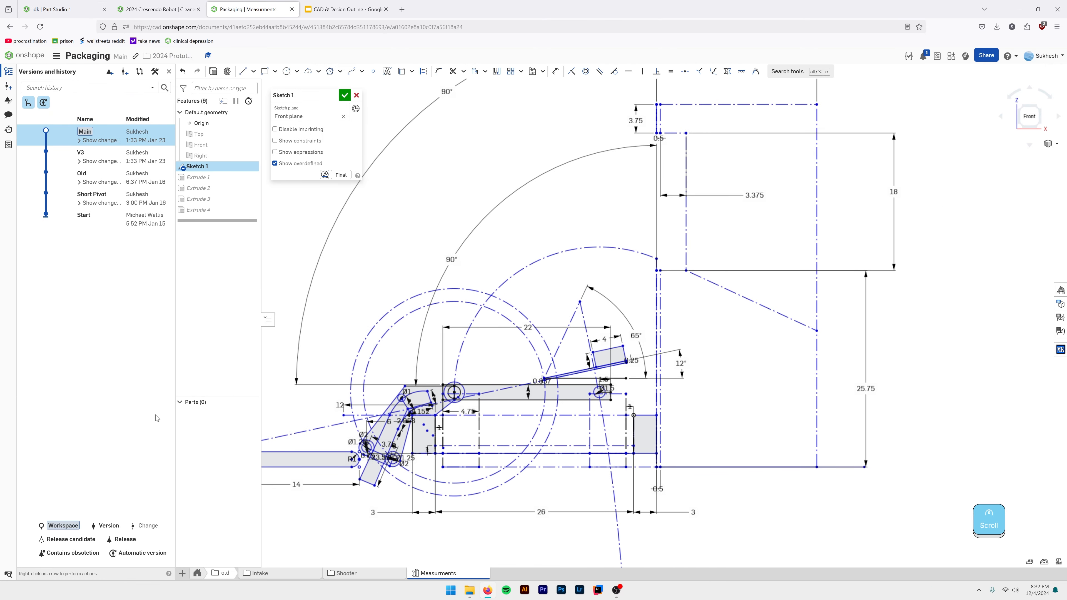
View the Old version of Packaging and examine Assembly 3 from the Shooter folder inside old.
left_click(120, 177)
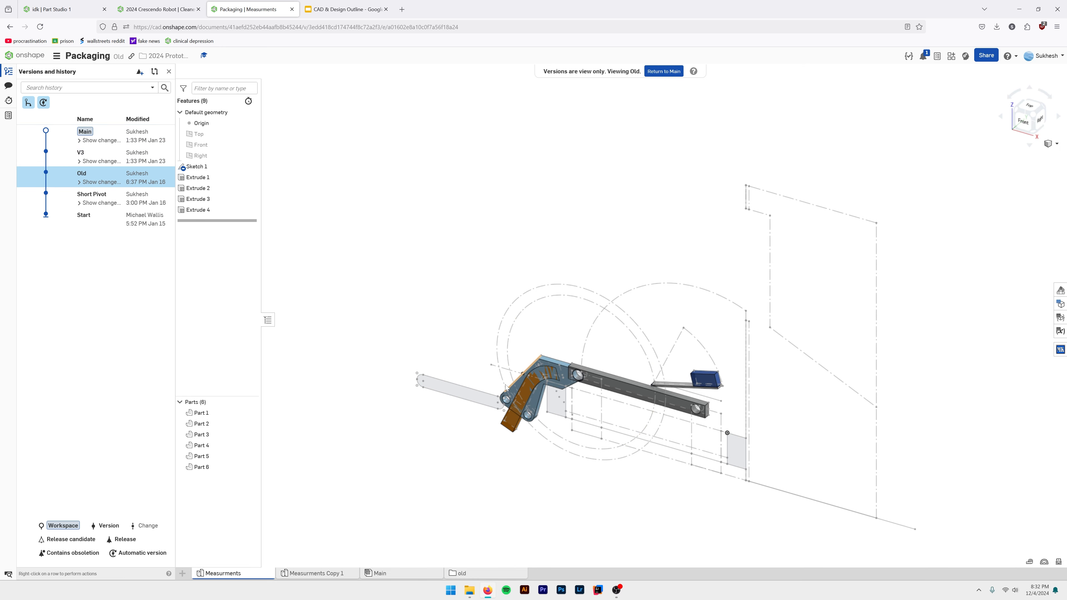
left_click(341, 572)
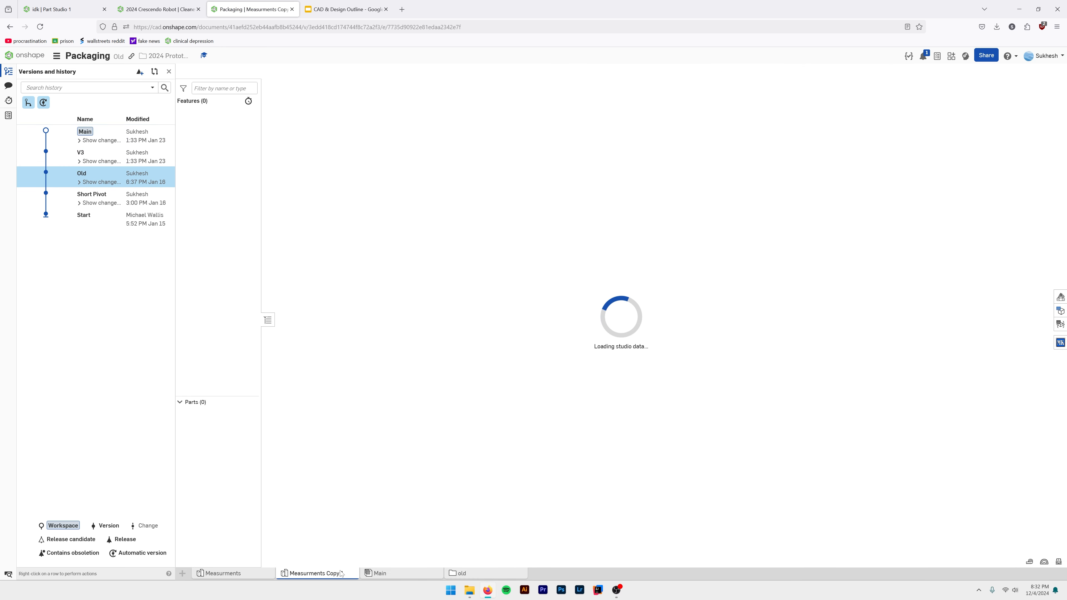
left_click(455, 576)
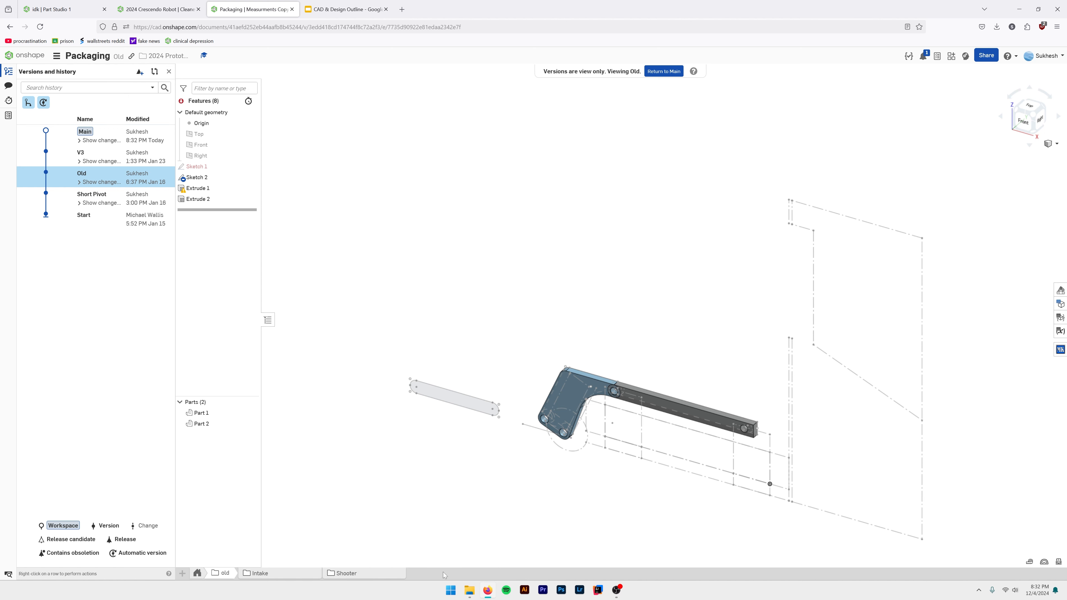
left_click(273, 573)
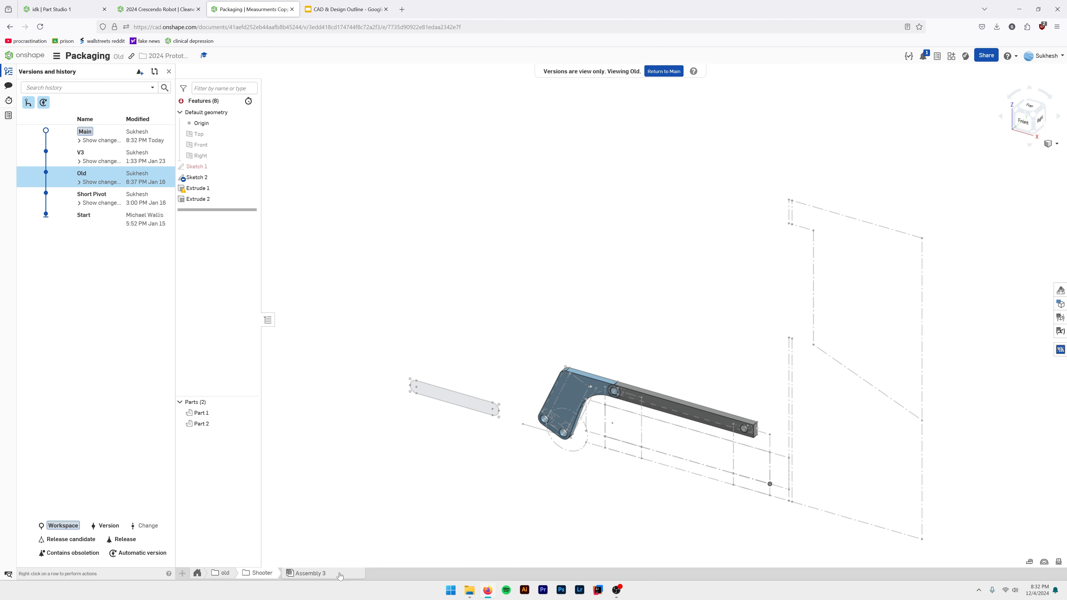
left_click(294, 574)
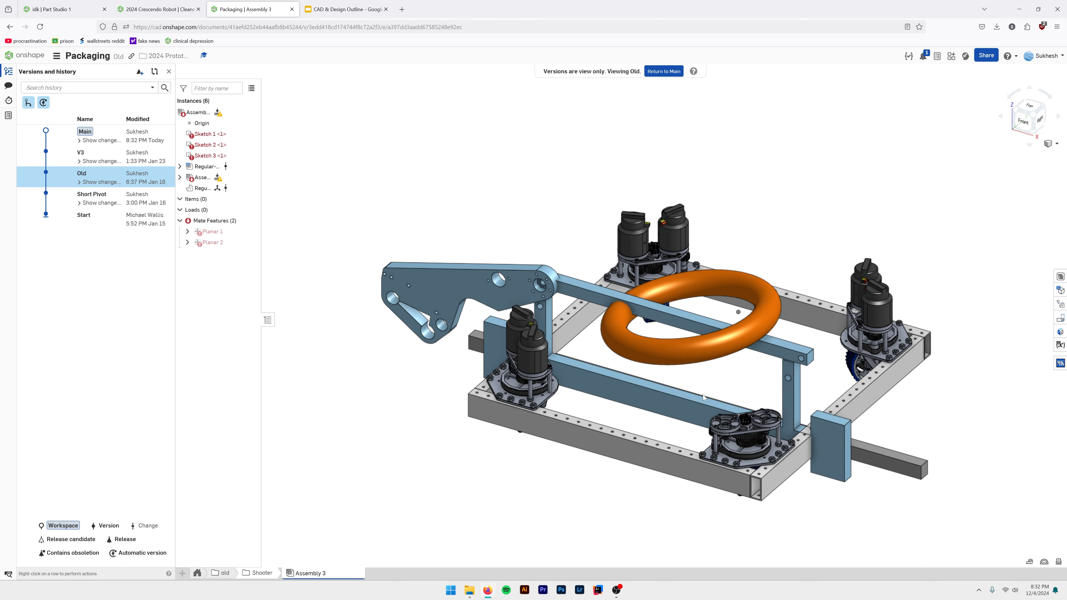
scroll(576, 293, "up", 5)
scroll(575, 293, "down", 10)
Return to the Old version's Measurments part studio and examine the arm parts against their layout sketch.
left_click(197, 573)
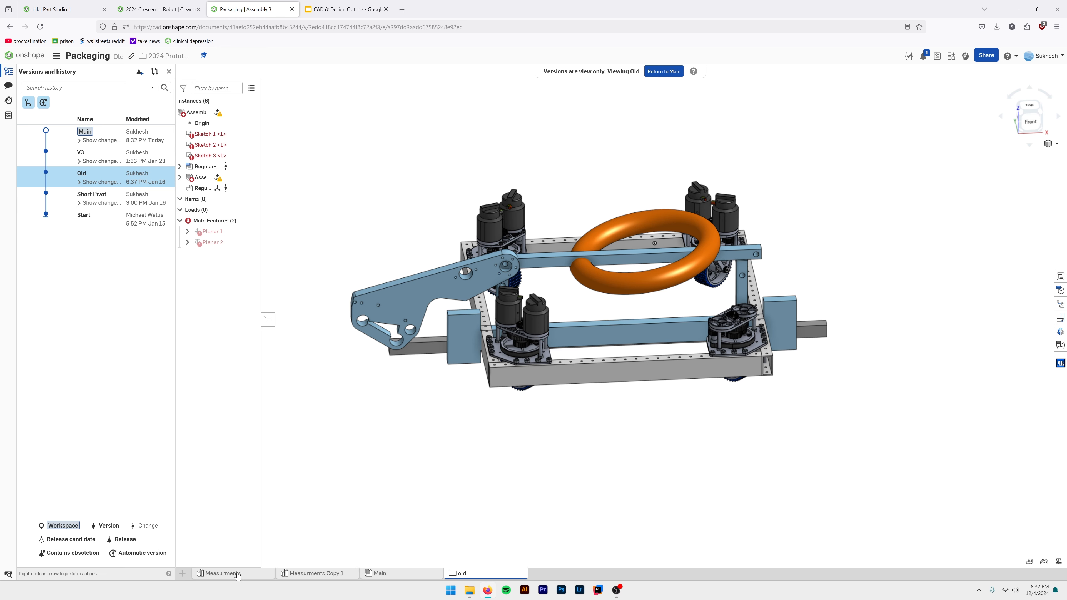
left_click(237, 574)
scroll(660, 358, "up", 3)
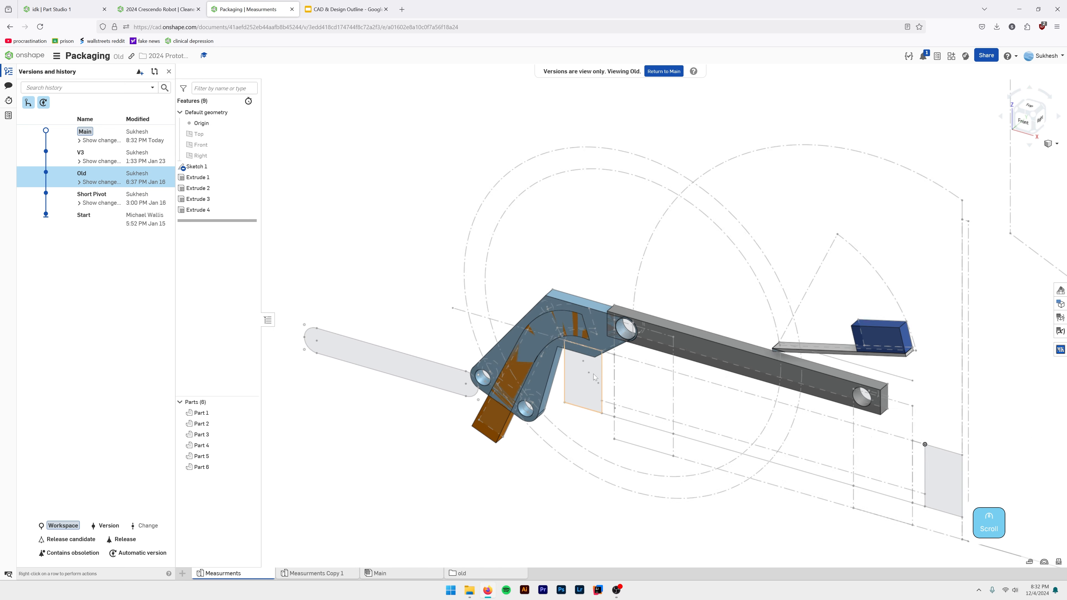
scroll(609, 294, "down", 5)
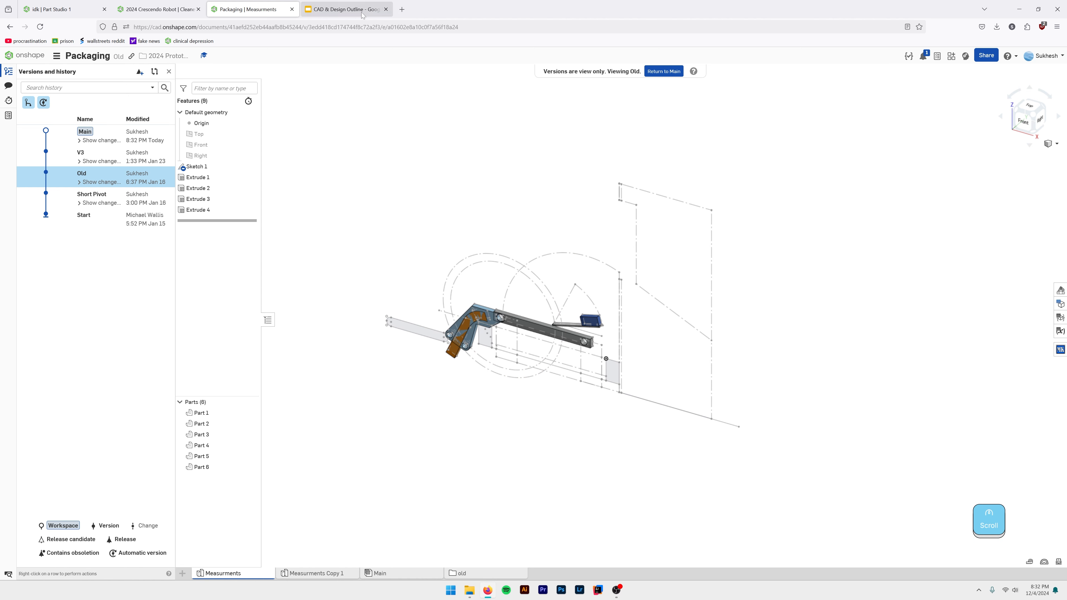
Switch to the 2024 Crescendo Robot document and examine how the layout sketch lines up with the Cleaned Up Robot assembly.
left_click(327, 6)
left_click(160, 9)
scroll(521, 179, "up", 5)
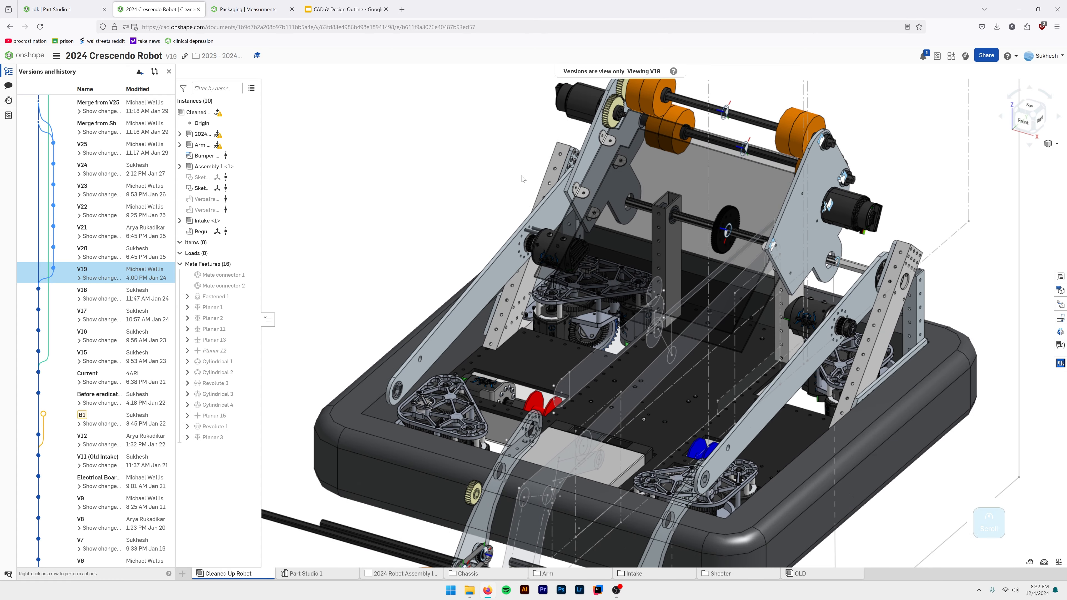
mouse_move(643, 378)
middle_mouse_down()
mouse_move(575, 268)
mouse_move(525, 244)
mouse_move(555, 265)
mouse_move(567, 246)
middle_mouse_up()
scroll(566, 246, "down", 5)
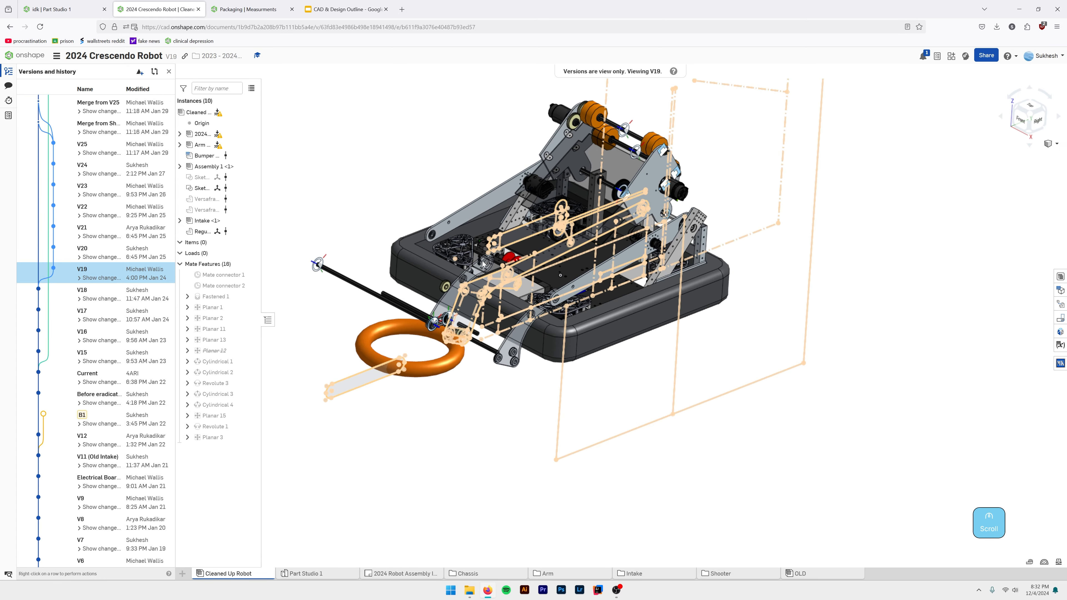
scroll(499, 308, "up", 5)
scroll(489, 314, "down", 3)
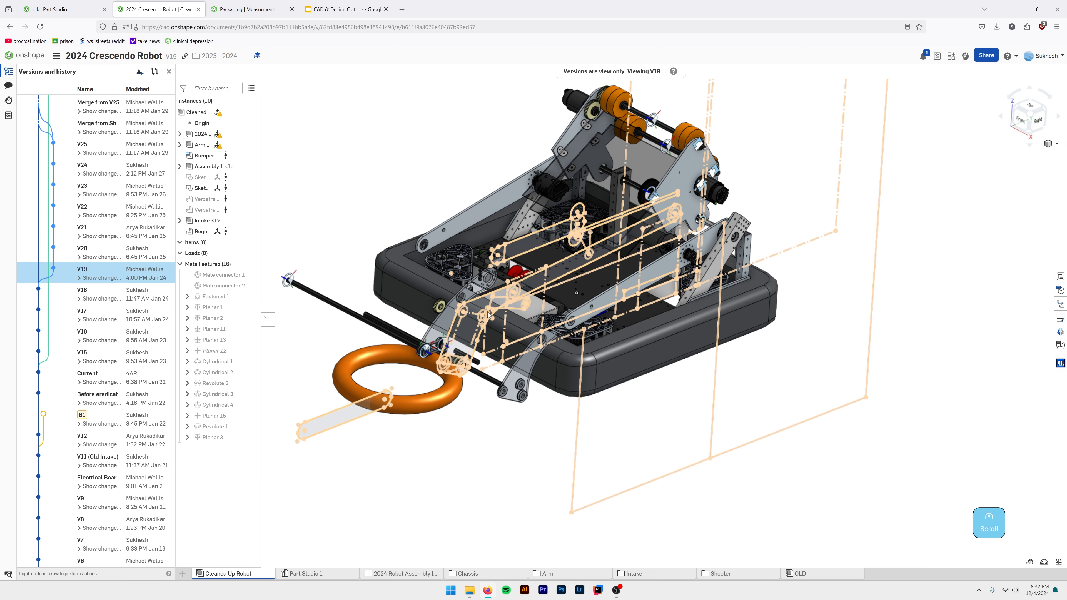
scroll(576, 375, "down", 3)
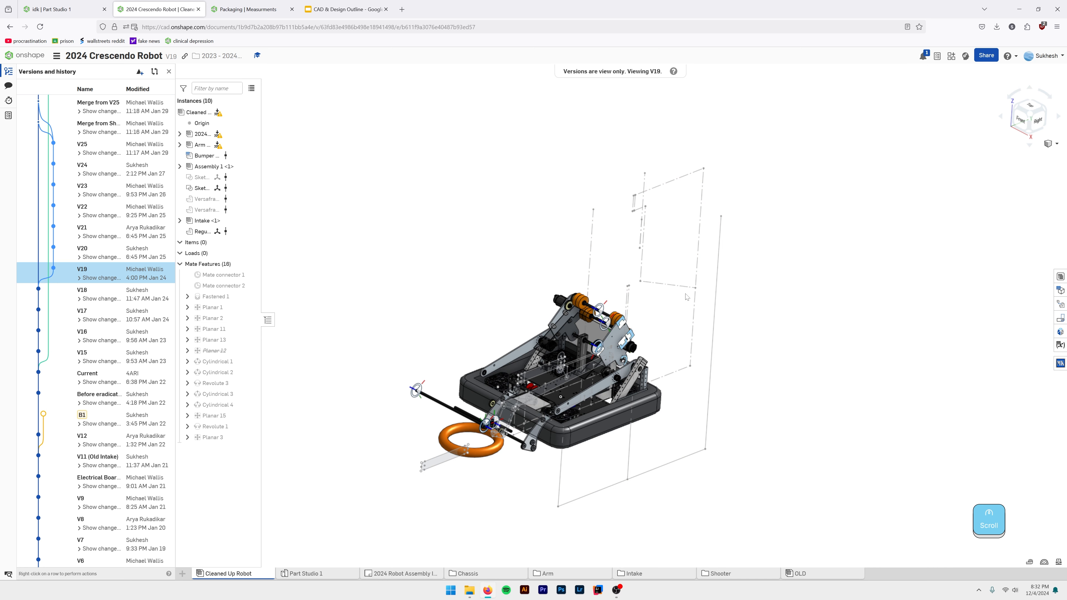
Return to Part Studio 1 of the idk document and view the rectangle and circles above the triangle up close.
left_click(63, 8)
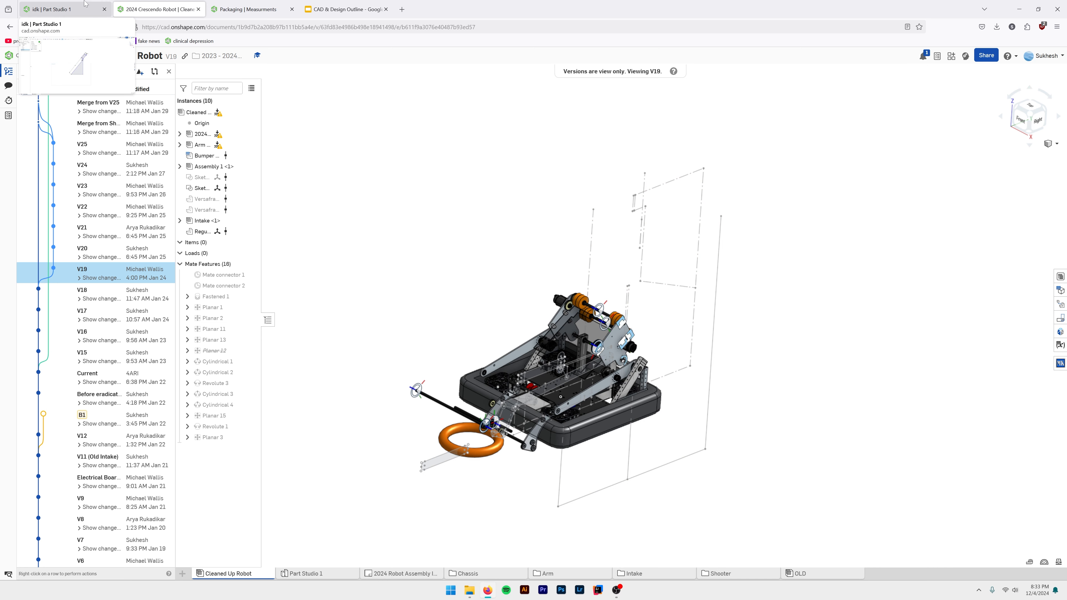
middle_click_drag(671, 392, 570, 438)
scroll(480, 260, "up", 4)
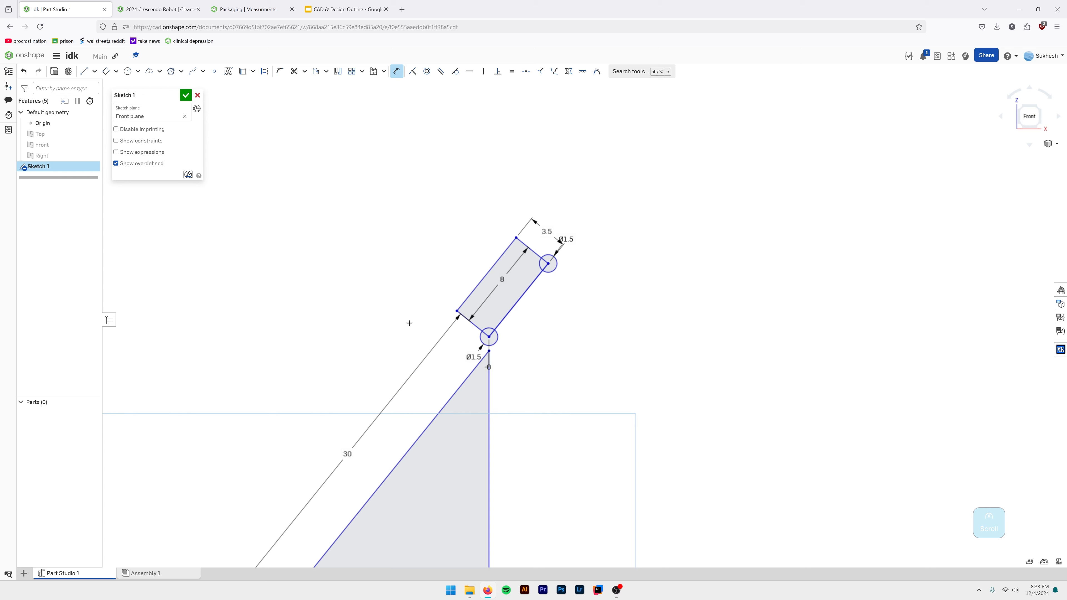